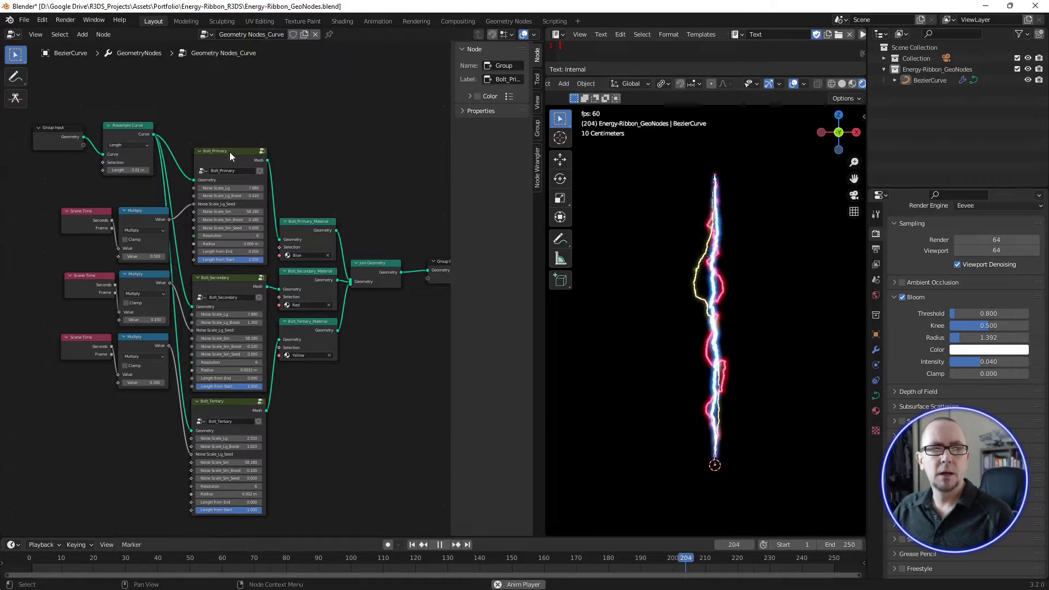
Step: Nudge the Bolt_Primary node up and put the lightning BezierCurve into curve edit mode
{"action": "mouse_move", "coordinate": [230, 152]}
{"action": "left_mouse_down"}
{"action": "mouse_move", "coordinate": [223, 112]}
{"action": "mouse_move", "coordinate": [226, 145]}
{"action": "left_mouse_up"}
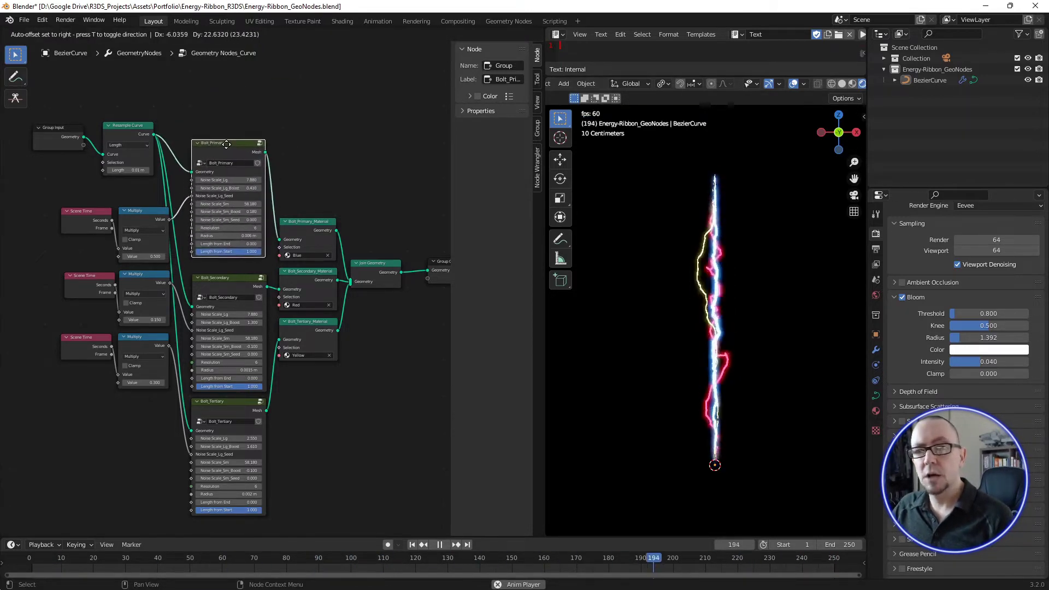
{"action": "left_click", "coordinate": [716, 202]}
{"action": "key", "text": "Tab"}
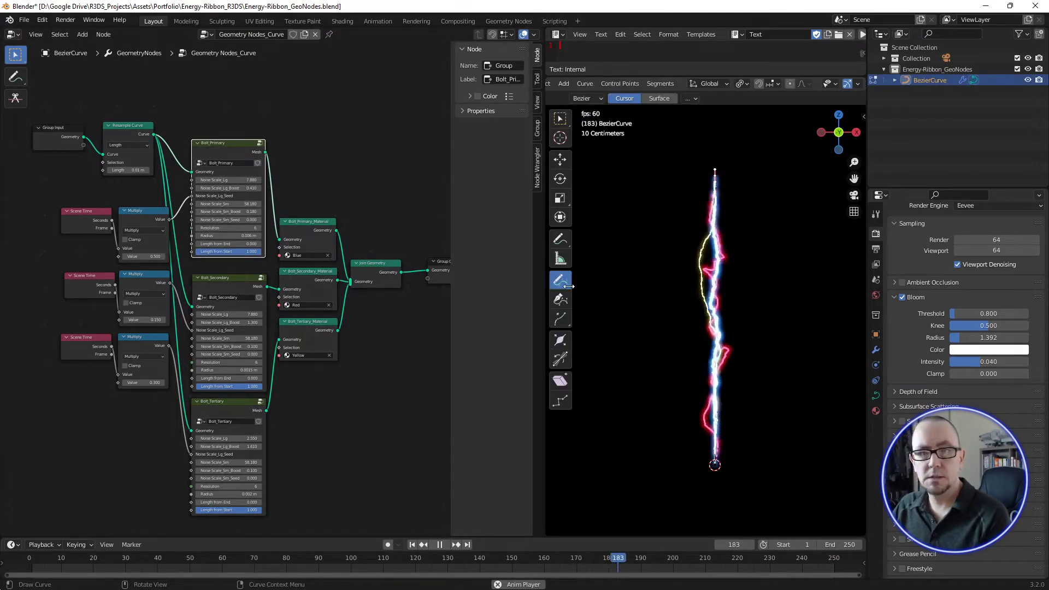
Step: Draw four freehand test strokes on the lightning curve, then undo them
{"action": "left_click_drag", "start_coordinate": [678, 147], "coordinate": [648, 503]}
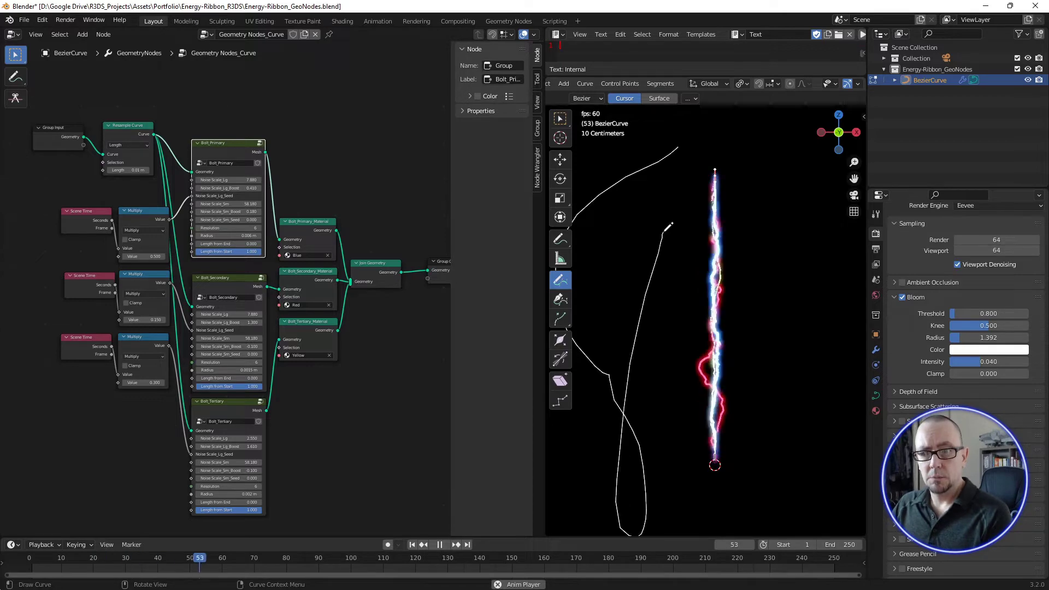
{"action": "left_click_drag", "start_coordinate": [679, 199], "coordinate": [629, 465]}
{"action": "left_click_drag", "start_coordinate": [769, 134], "coordinate": [780, 426]}
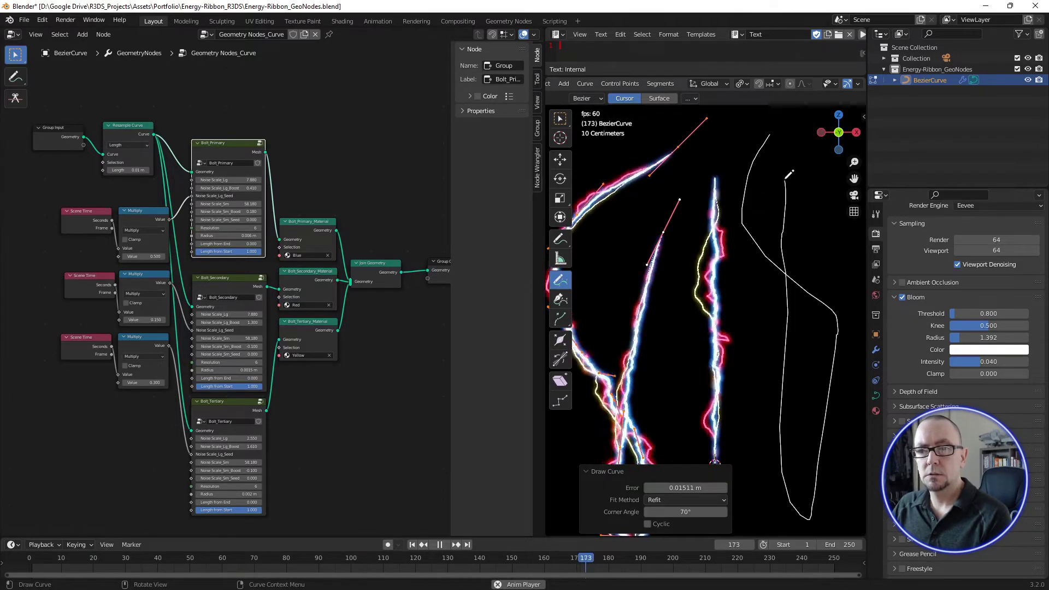
{"action": "left_click_drag", "start_coordinate": [791, 322], "coordinate": [785, 183]}
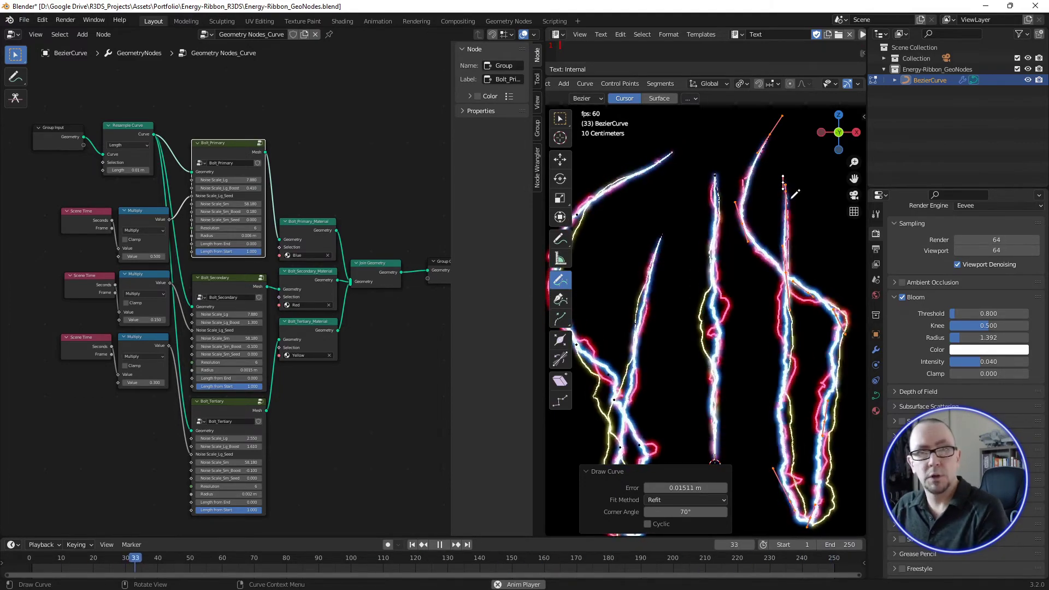
{"action": "key", "text": "ctrl+z"}
{"action": "key", "text": "ctrl+z"}
{"action": "key", "text": "ctrl+z"}
Step: Return to Object Mode, deselect the curve, and enter the Bolt_Primary node group
{"action": "key", "text": "Tab"}
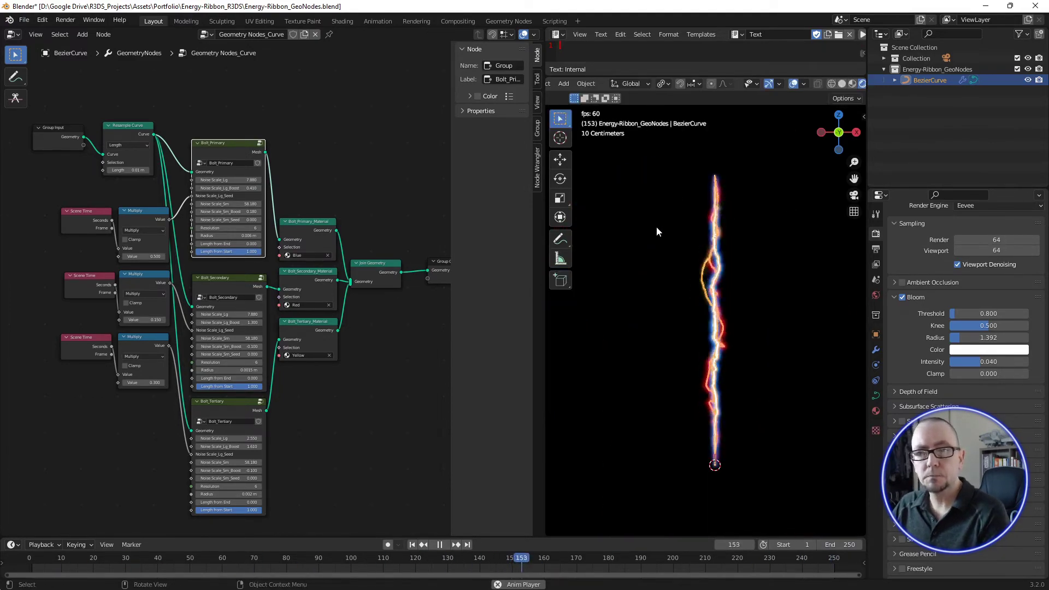
{"action": "left_click", "coordinate": [628, 230]}
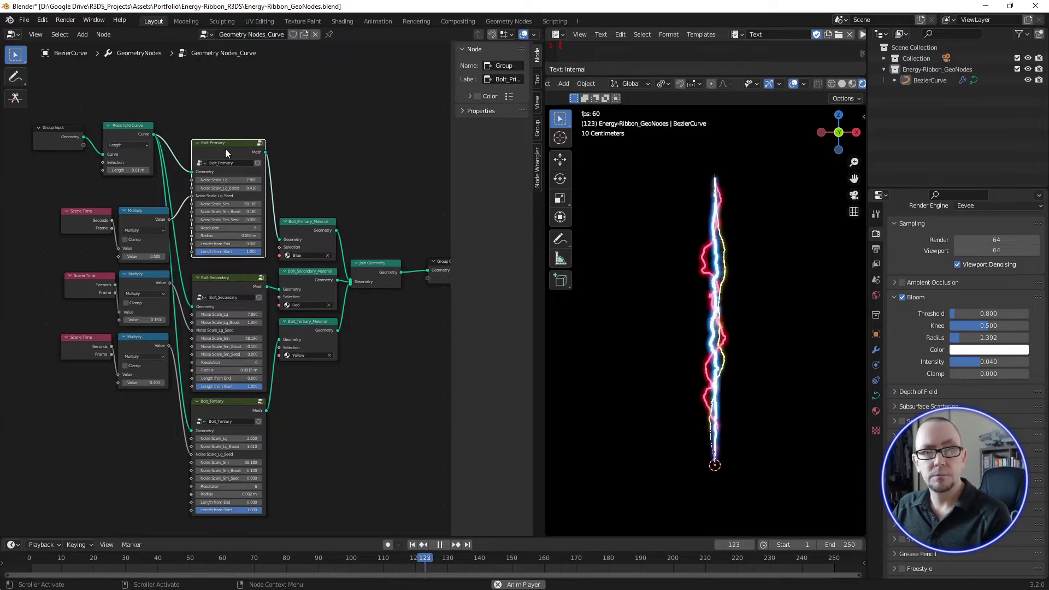
{"action": "key", "text": "Tab"}
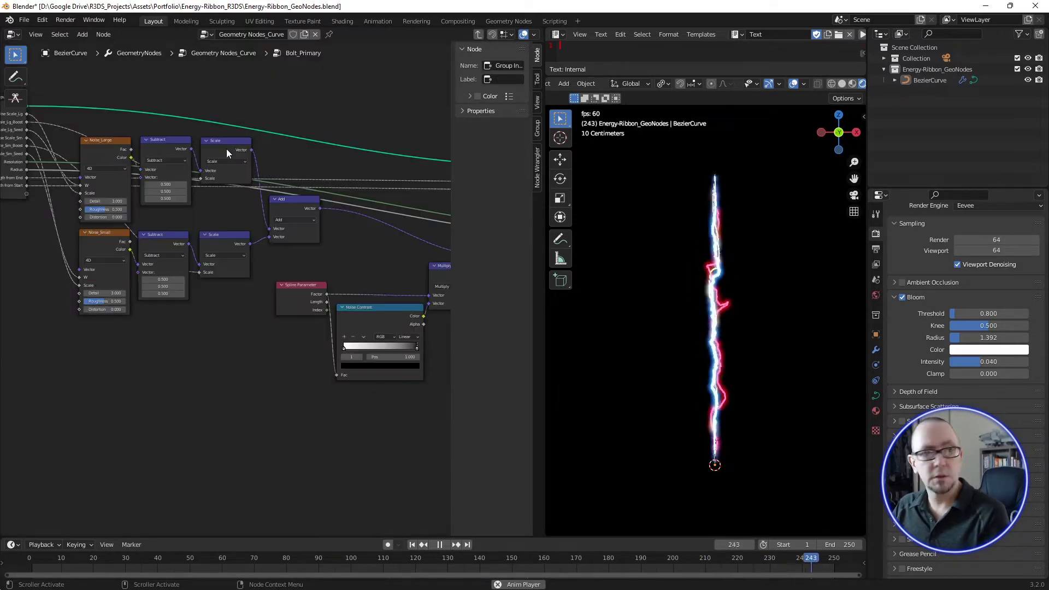
Step: Pan the node editor to bring the group's noise nodes into view
{"action": "mouse_move", "coordinate": [256, 178]}
{"action": "middle_mouse_down"}
{"action": "mouse_move", "coordinate": [330, 178]}
{"action": "mouse_move", "coordinate": [210, 235]}
{"action": "middle_mouse_up"}
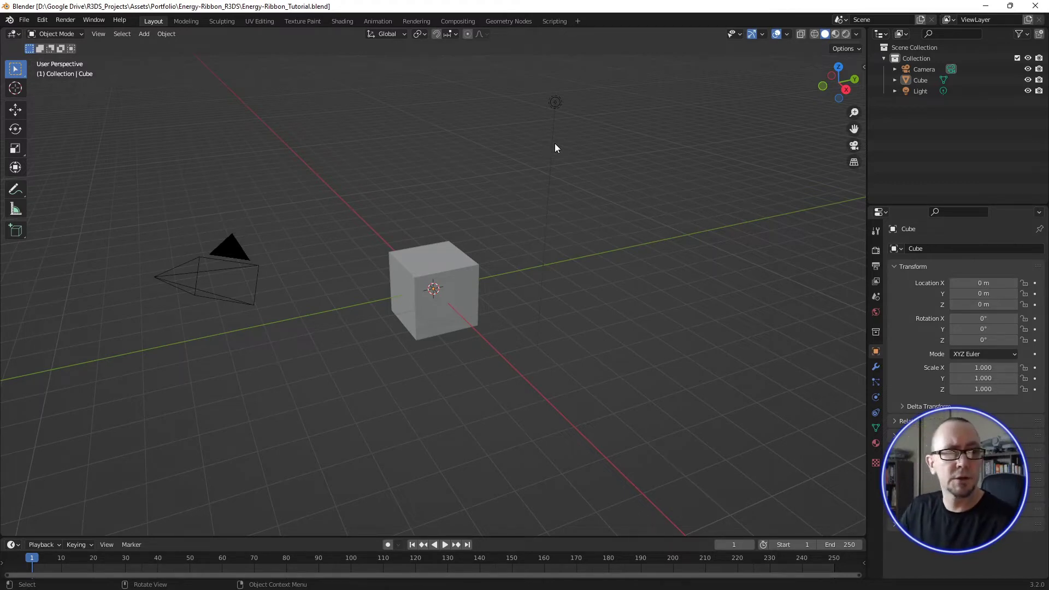
Step: Delete the light and camera, then select the remaining cube
{"action": "left_click", "coordinate": [555, 104]}
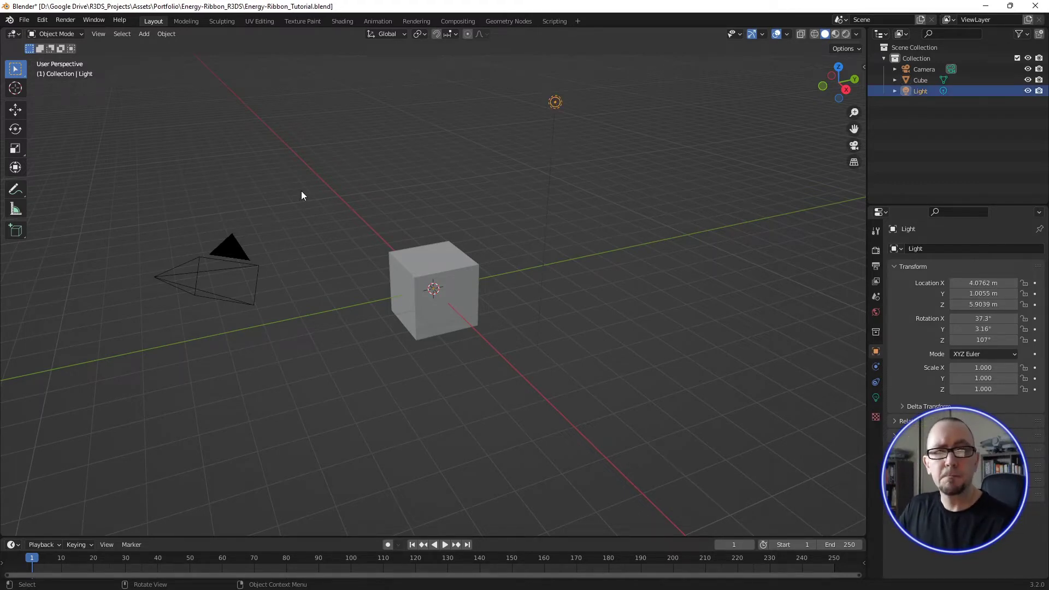
{"action": "left_click", "coordinate": [653, 192]}
{"action": "left_click", "coordinate": [555, 102]}
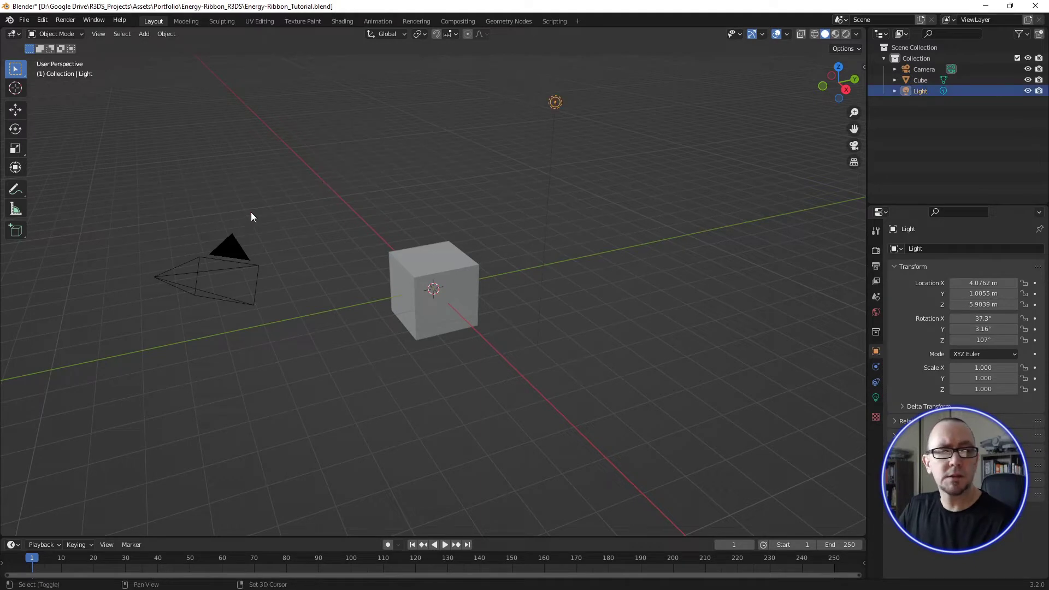
{"action": "left_click", "coordinate": [235, 273], "text": "shift"}
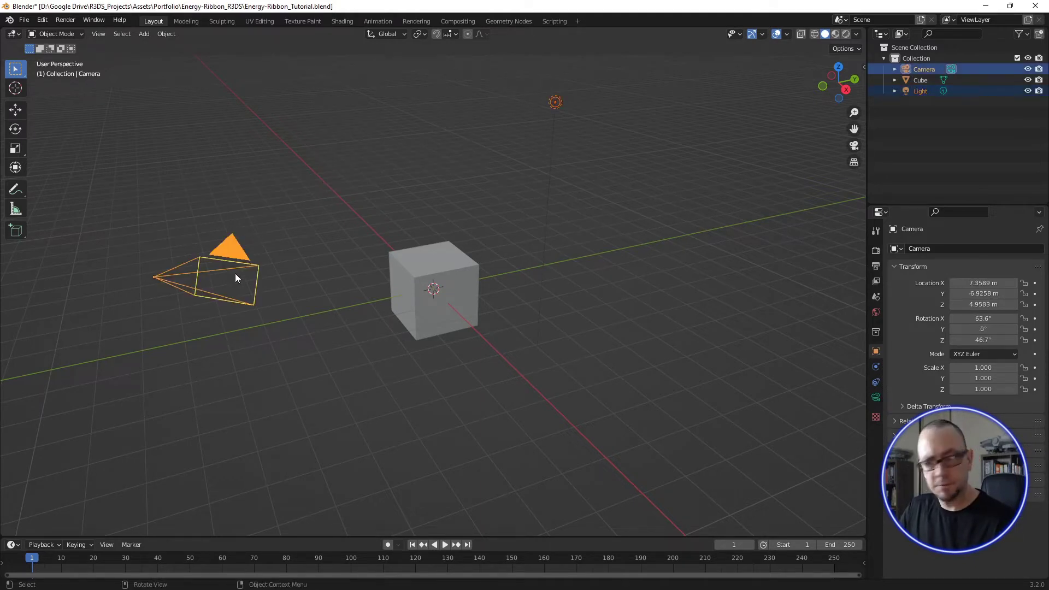
{"action": "key", "text": "x"}
{"action": "left_click", "coordinate": [235, 273]}
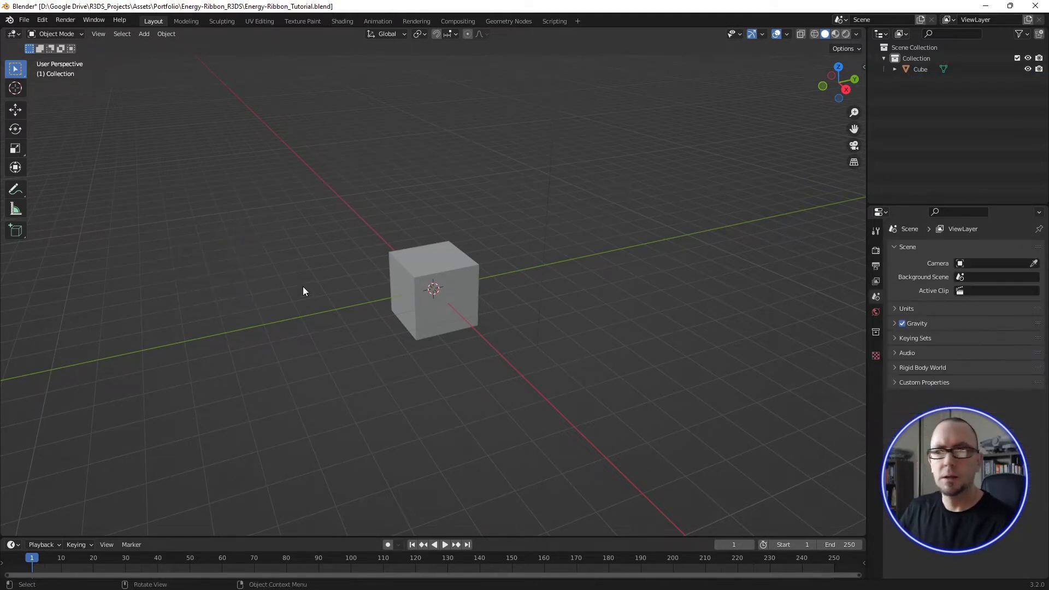
{"action": "left_click", "coordinate": [471, 261]}
Step: Merge all cube vertices into one at the cursor and extrude it 2 m up Z
{"action": "key", "text": "Tab"}
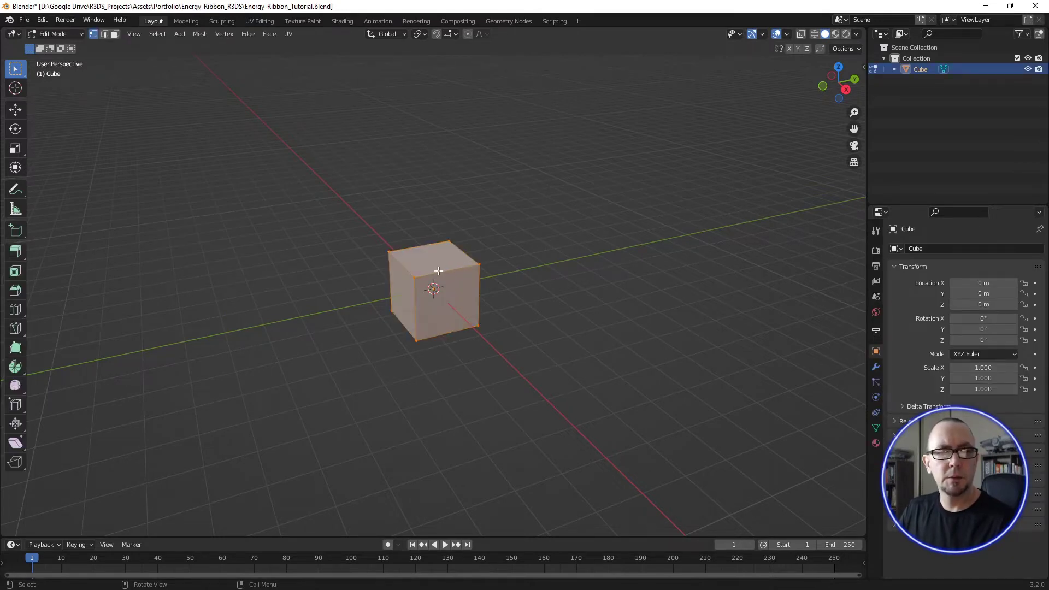
{"action": "right_click", "coordinate": [435, 268]}
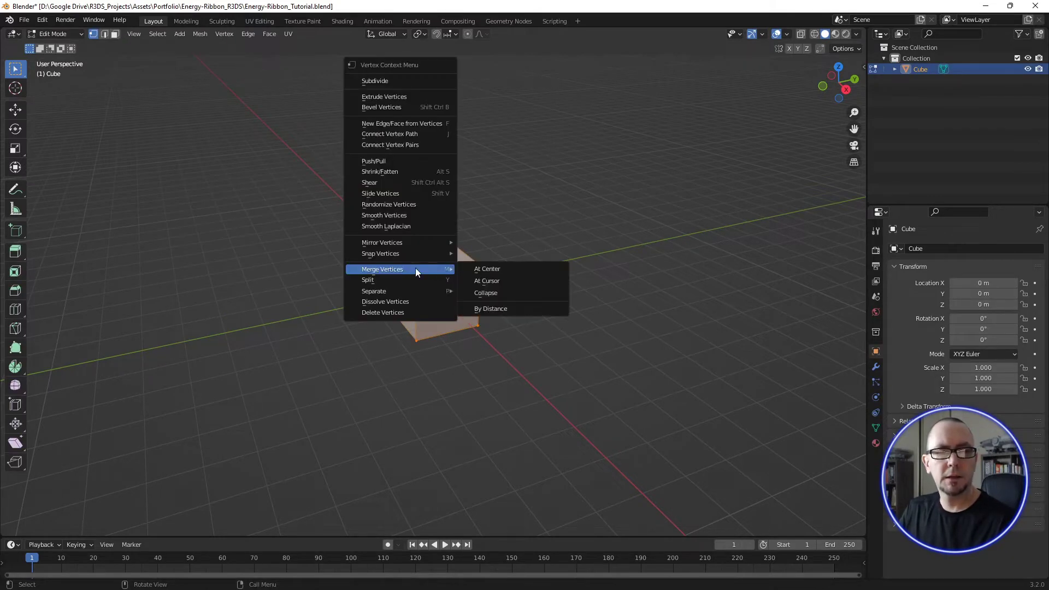
{"action": "left_click", "coordinate": [486, 293]}
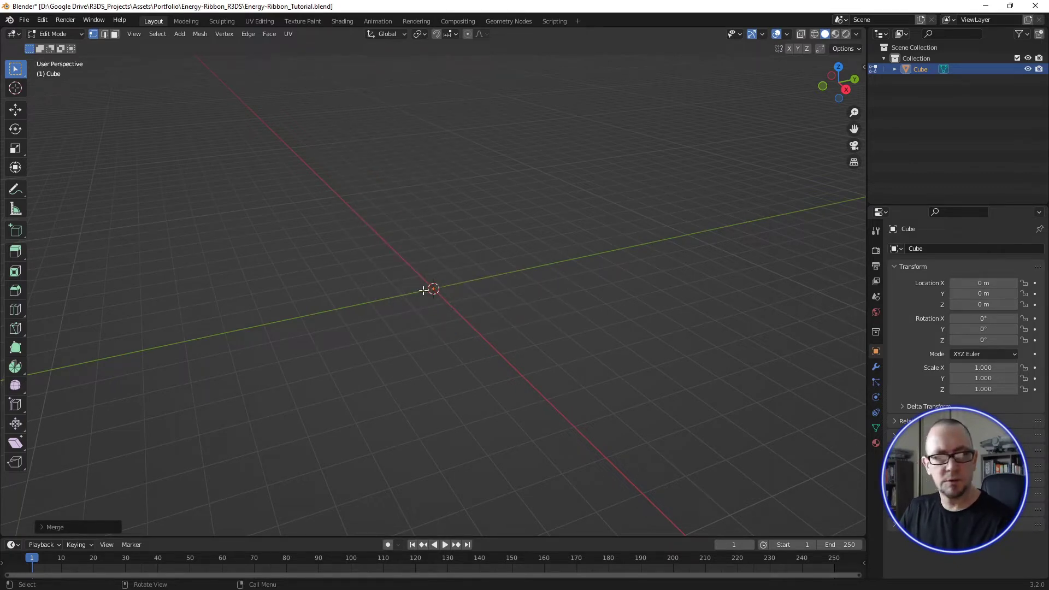
{"action": "key", "text": "e"}
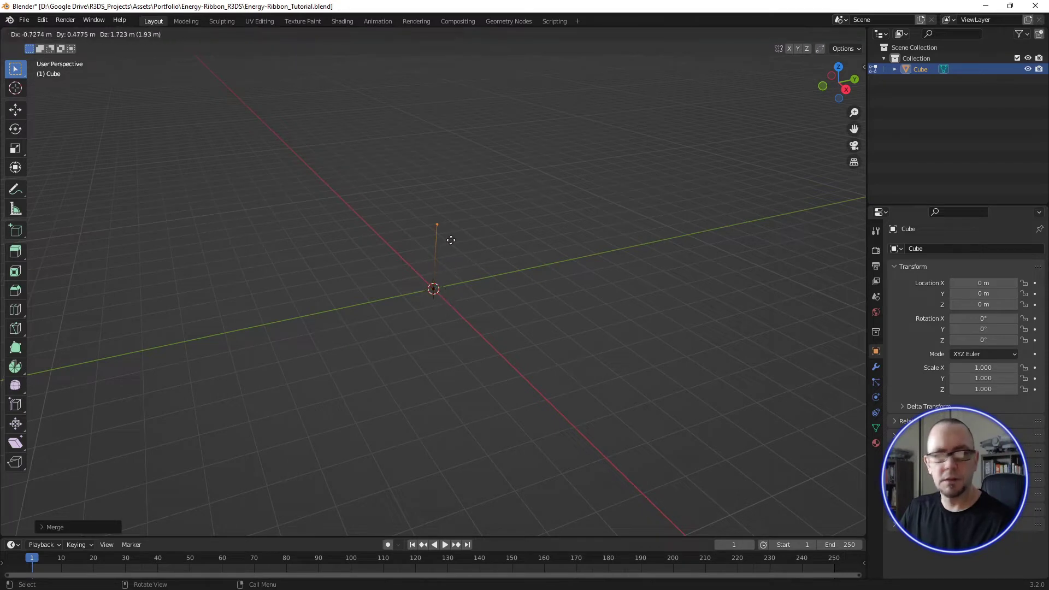
{"action": "type", "text": "z"}
{"action": "type", "text": "2"}
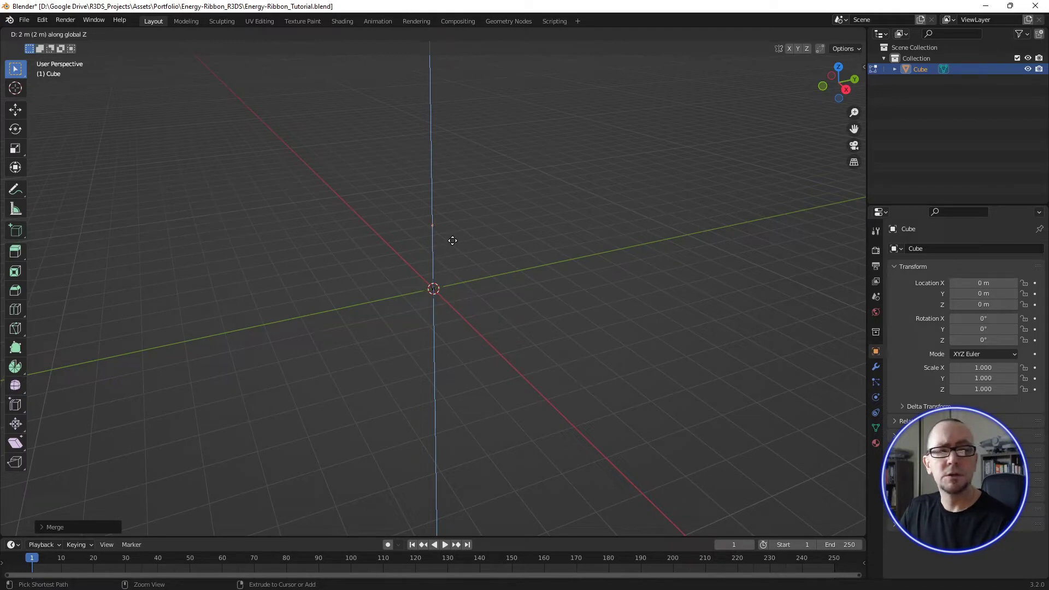
{"action": "key", "text": "Return"}
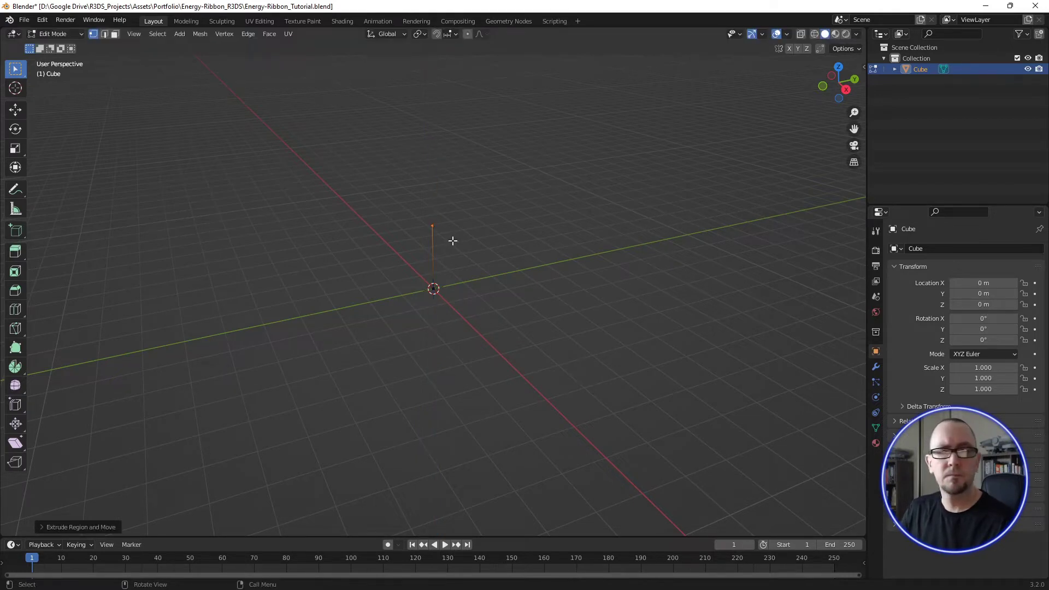
{"action": "key", "text": "Tab"}
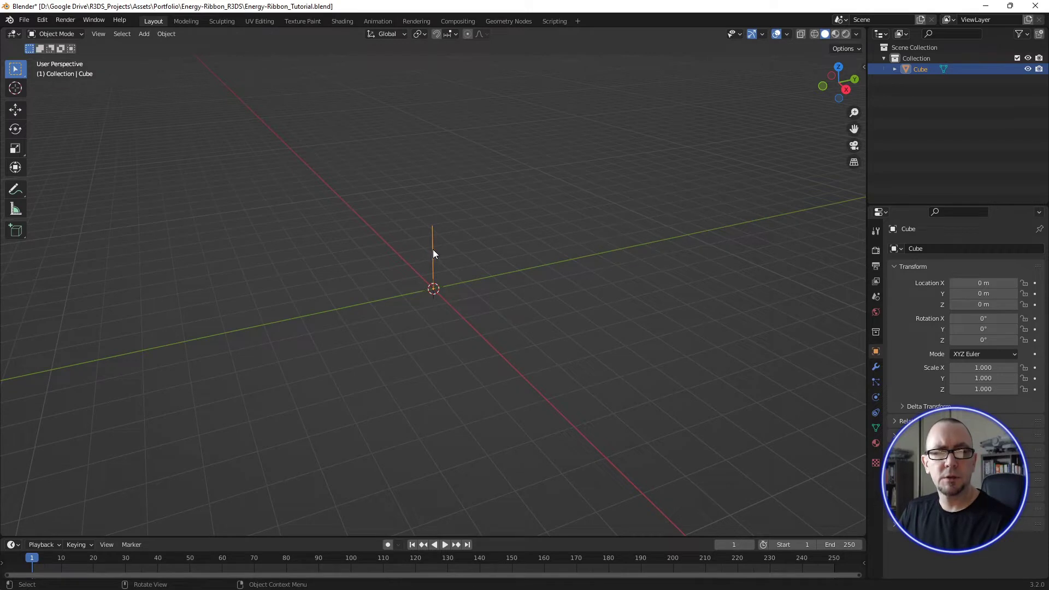
Step: Convert the edge mesh to a curve and rename the object Energy-Ribbon
{"action": "right_click", "coordinate": [433, 250]}
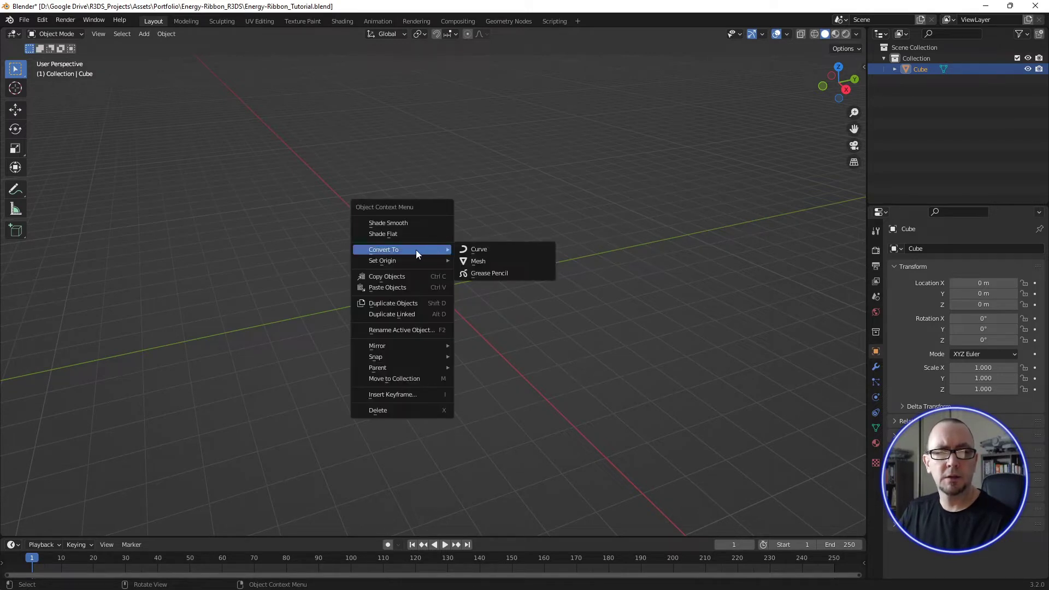
{"action": "left_click", "coordinate": [475, 249]}
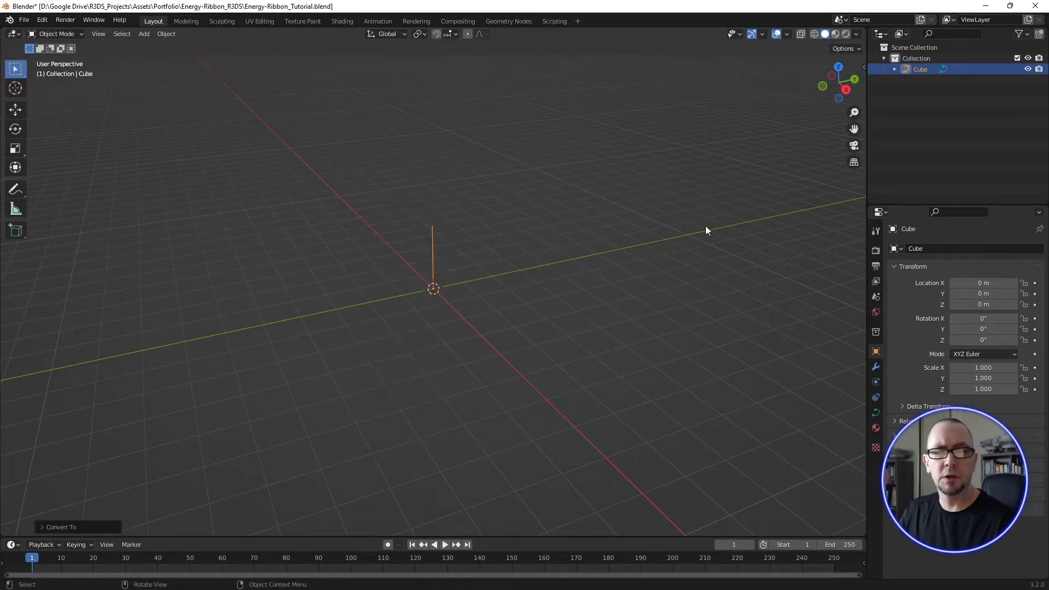
{"action": "double_click", "coordinate": [921, 70]}
{"action": "type", "text": "Ene"}
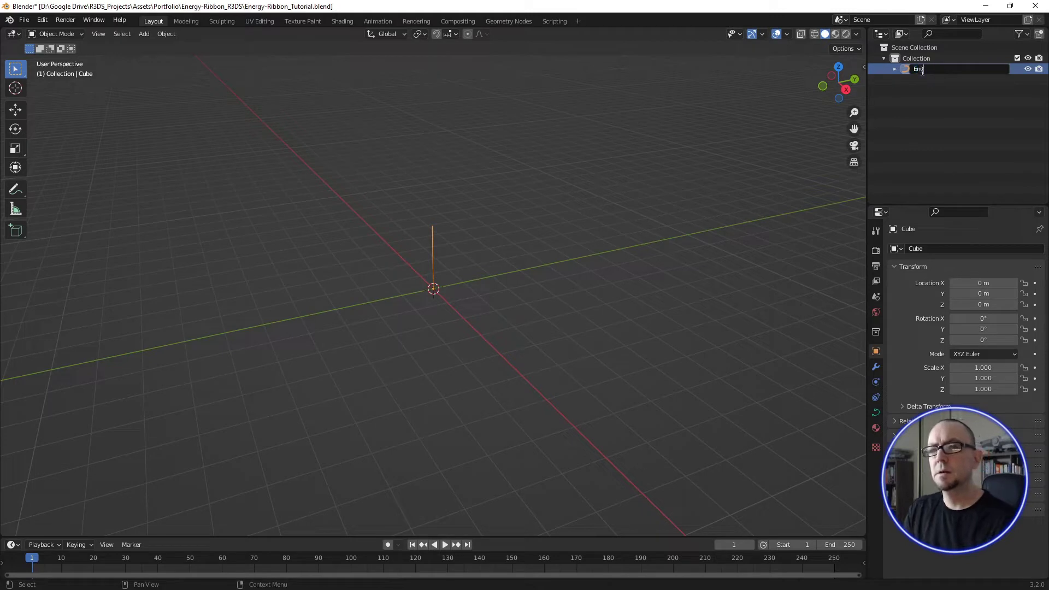
{"action": "type", "text": "rgy-Ribbon"}
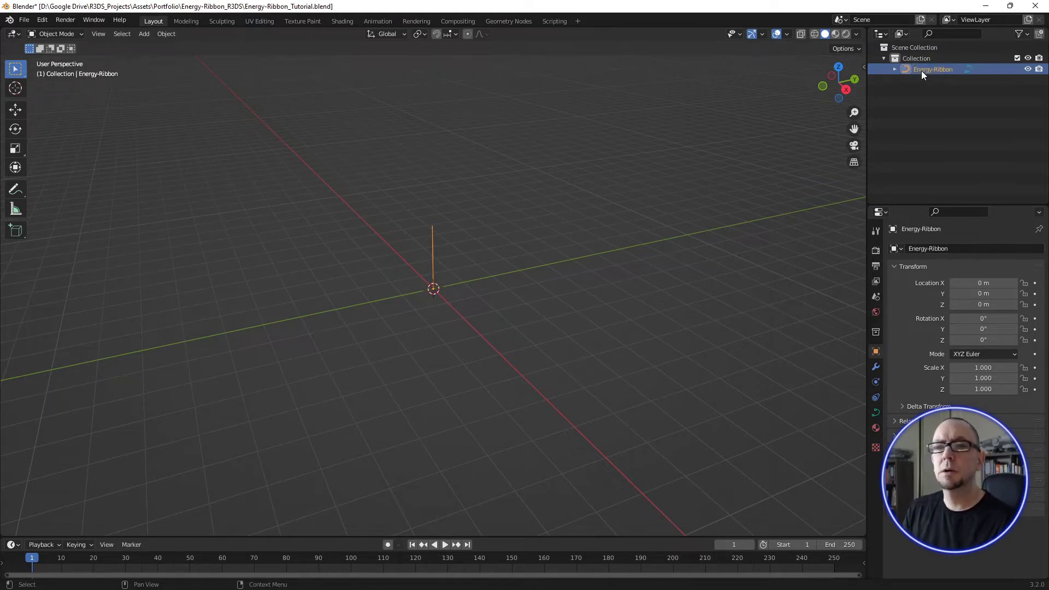
{"action": "key", "text": "Return"}
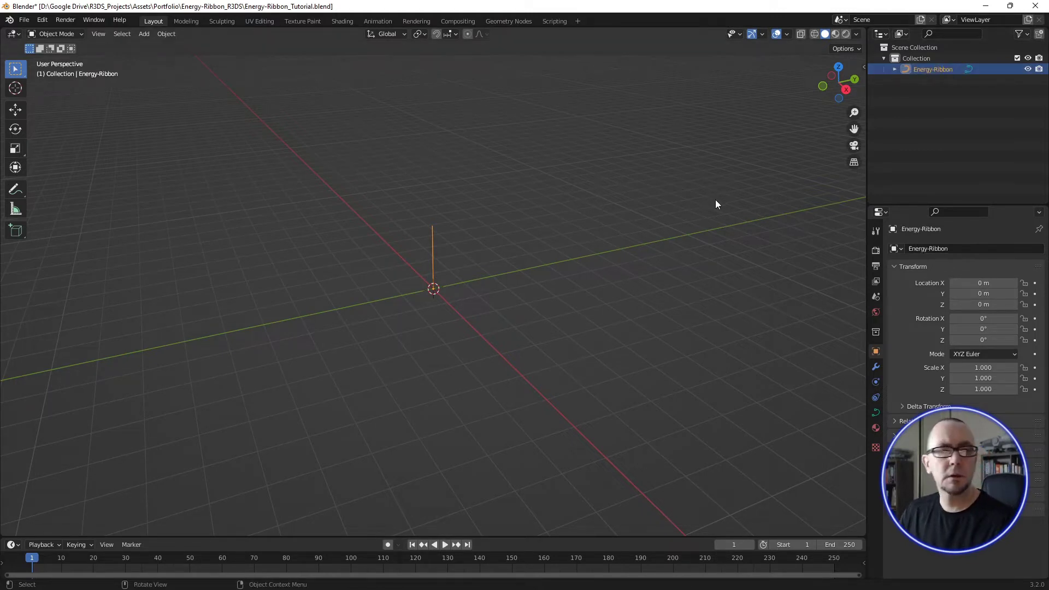
Step: Switch to front view, then zoom and pan to frame the vertical line
{"action": "key", "text": "KP_1"}
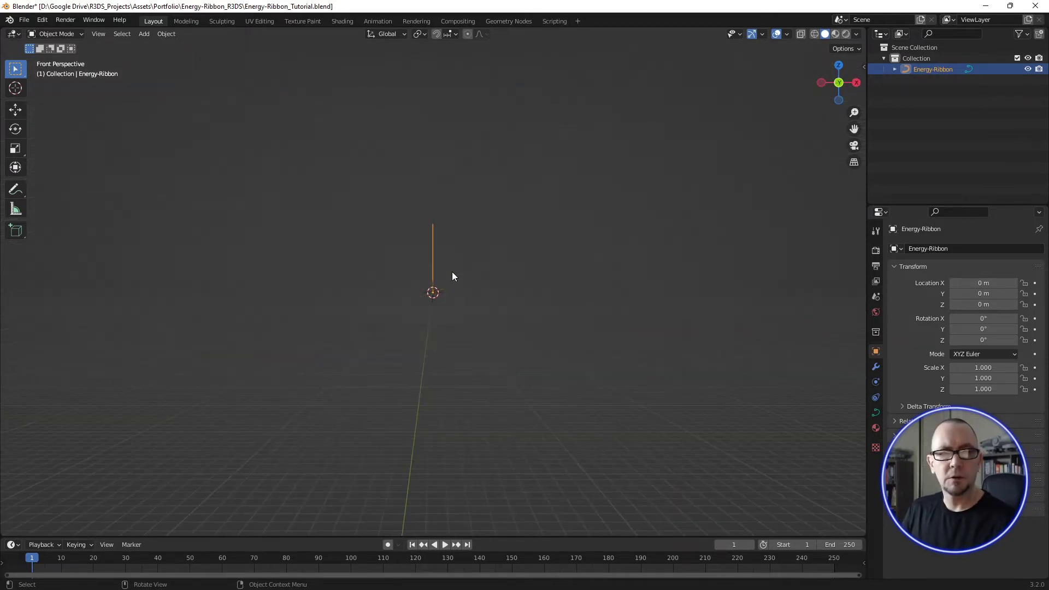
{"action": "scroll", "coordinate": [396, 258], "scroll_direction": "up", "scroll_amount": 1}
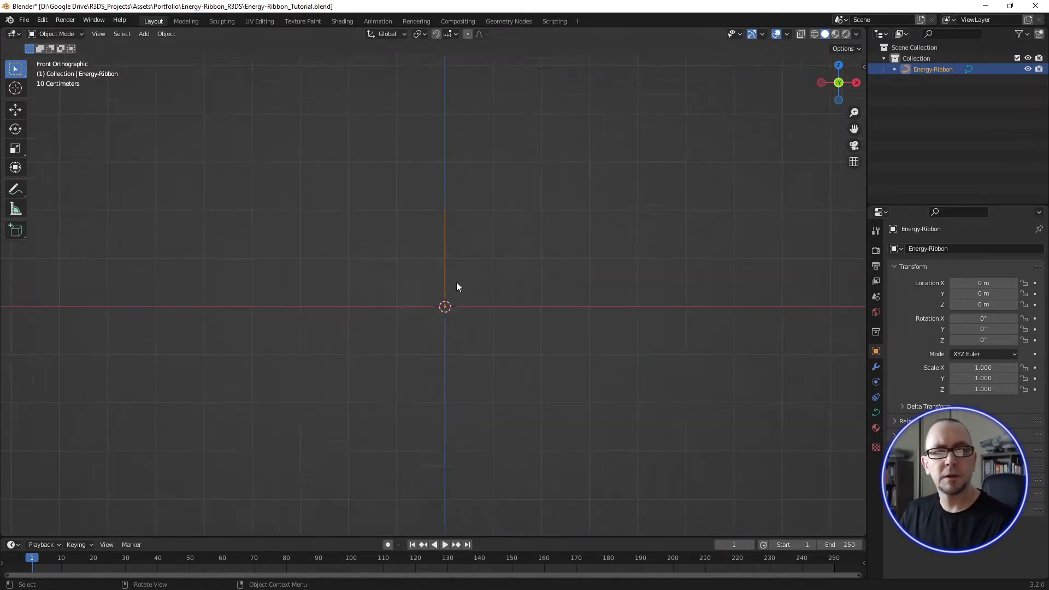
{"action": "scroll", "coordinate": [396, 231], "scroll_direction": "up", "scroll_amount": 4}
{"action": "scroll", "coordinate": [410, 203], "scroll_direction": "up", "scroll_amount": 3}
{"action": "middle_click_drag", "start_coordinate": [411, 203], "coordinate": [412, 232], "text": "shift"}
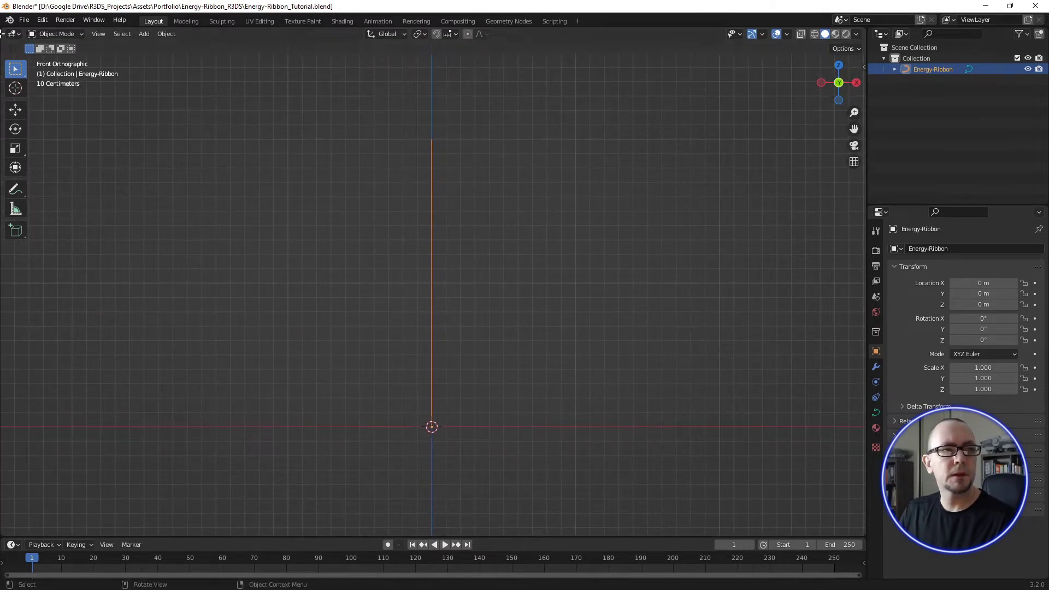
Step: Split the 3D view into two side-by-side viewports and show the left area's editor types
{"action": "left_click_drag", "start_coordinate": [28, 38], "coordinate": [667, 100]}
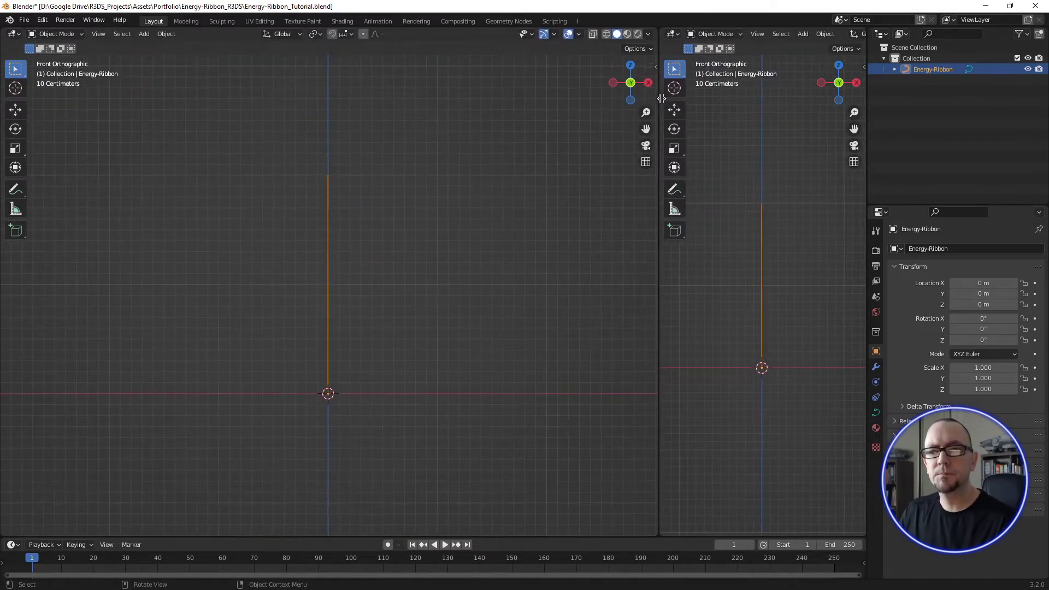
{"action": "scroll", "coordinate": [763, 345], "scroll_direction": "up", "scroll_amount": 2, "text": "shift"}
{"action": "scroll", "coordinate": [759, 324], "scroll_direction": "up", "scroll_amount": 1, "text": "shift"}
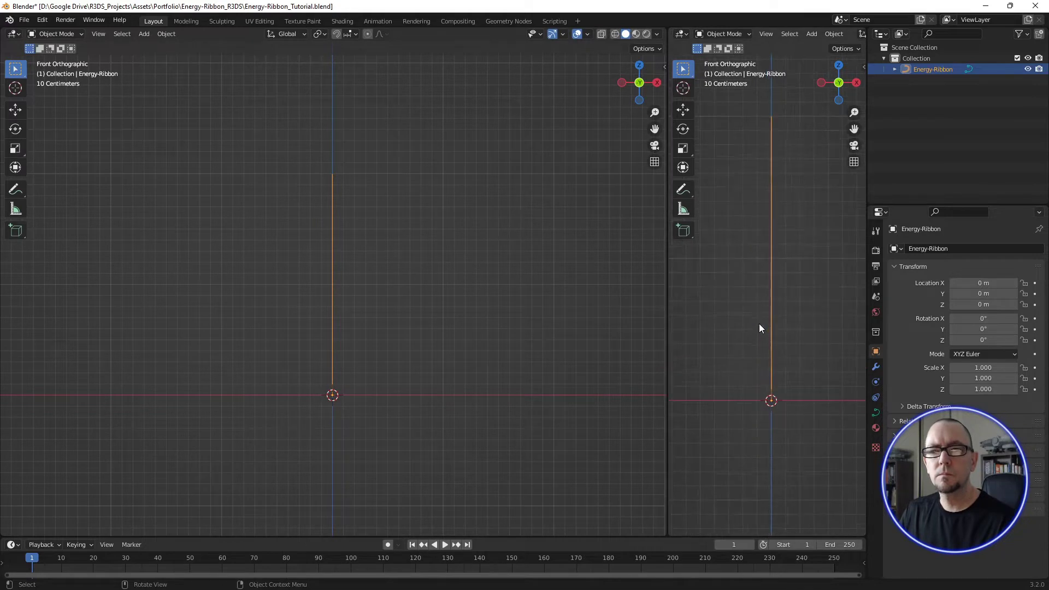
{"action": "scroll", "coordinate": [760, 328], "scroll_direction": "up", "scroll_amount": 2, "text": "shift"}
{"action": "scroll", "coordinate": [762, 339], "scroll_direction": "up", "scroll_amount": 1, "text": "shift"}
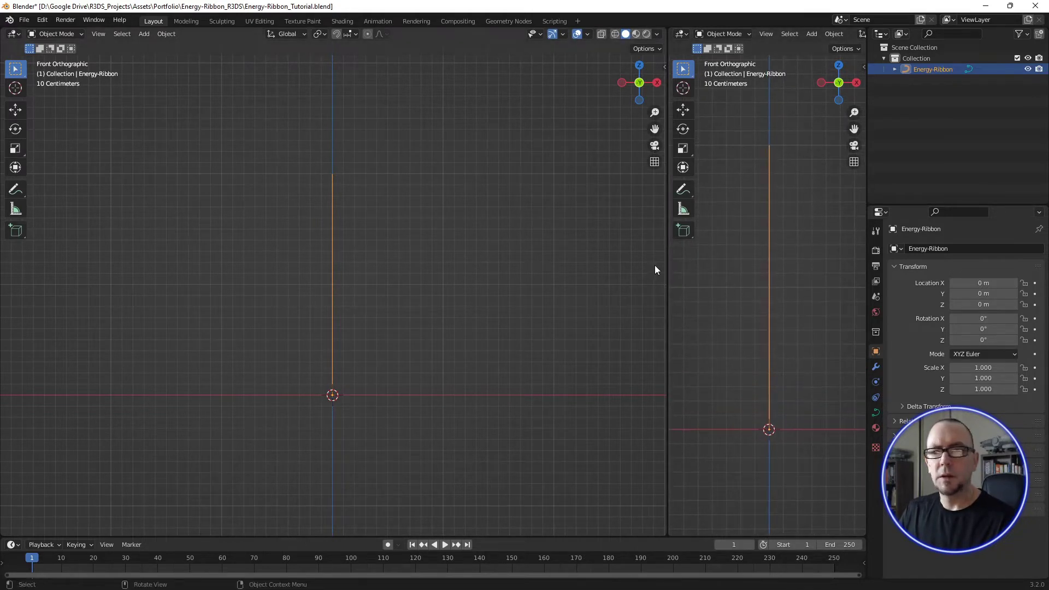
{"action": "left_click", "coordinate": [19, 33]}
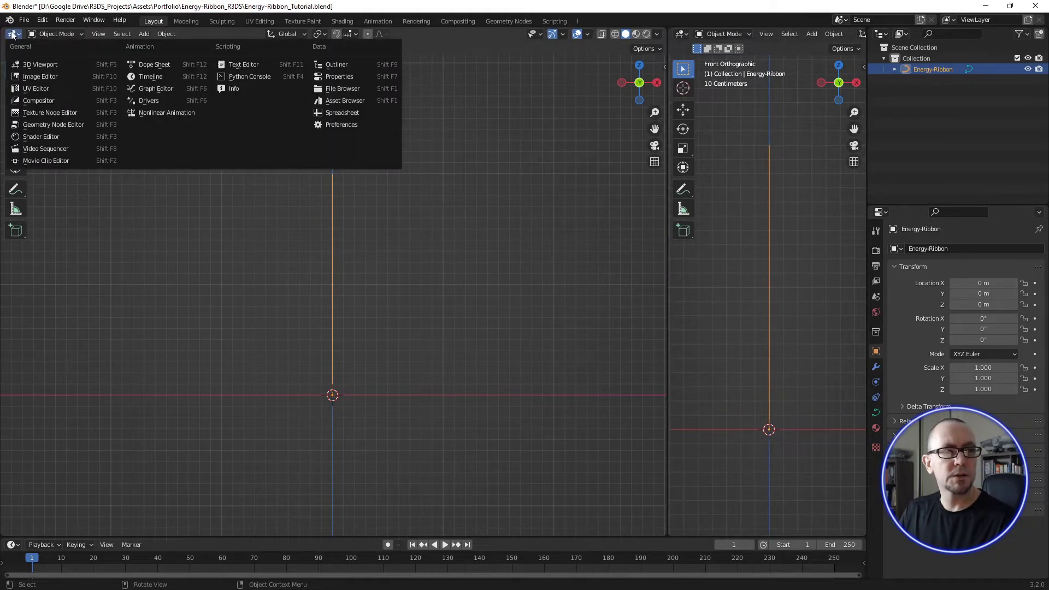
Step: Make the left area a Geometry Node Editor with a new tree, aligning Group Input and Output
{"action": "left_click", "coordinate": [58, 126]}
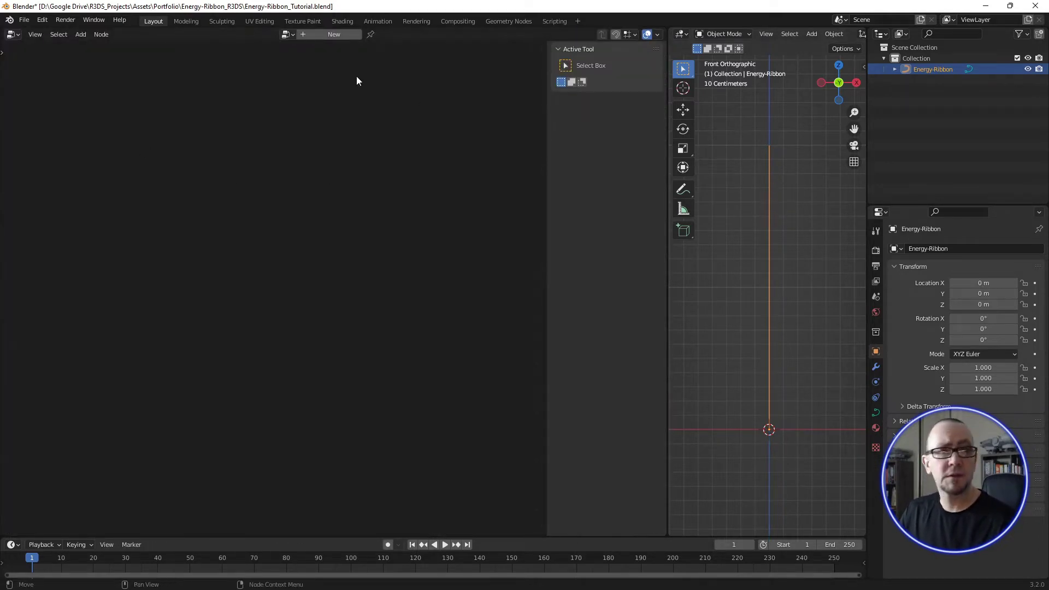
{"action": "left_click", "coordinate": [326, 35]}
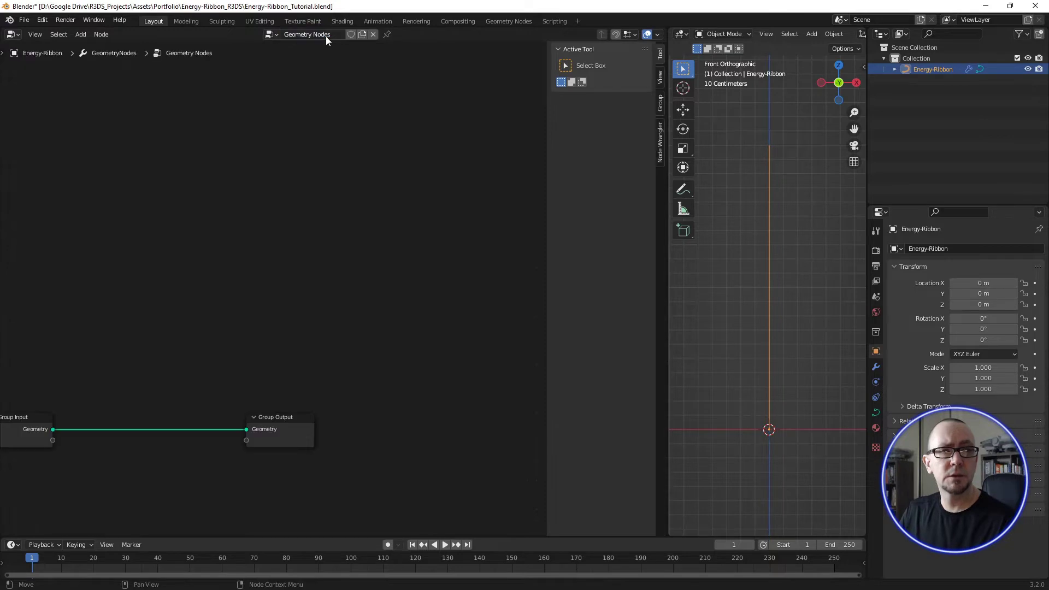
{"action": "left_click_drag", "start_coordinate": [276, 427], "coordinate": [518, 340]}
{"action": "mouse_move", "coordinate": [28, 419]}
{"action": "left_mouse_down"}
{"action": "mouse_move", "coordinate": [36, 256]}
{"action": "mouse_move", "coordinate": [19, 259]}
{"action": "left_mouse_up"}
{"action": "left_click_drag", "start_coordinate": [505, 334], "coordinate": [495, 270]}
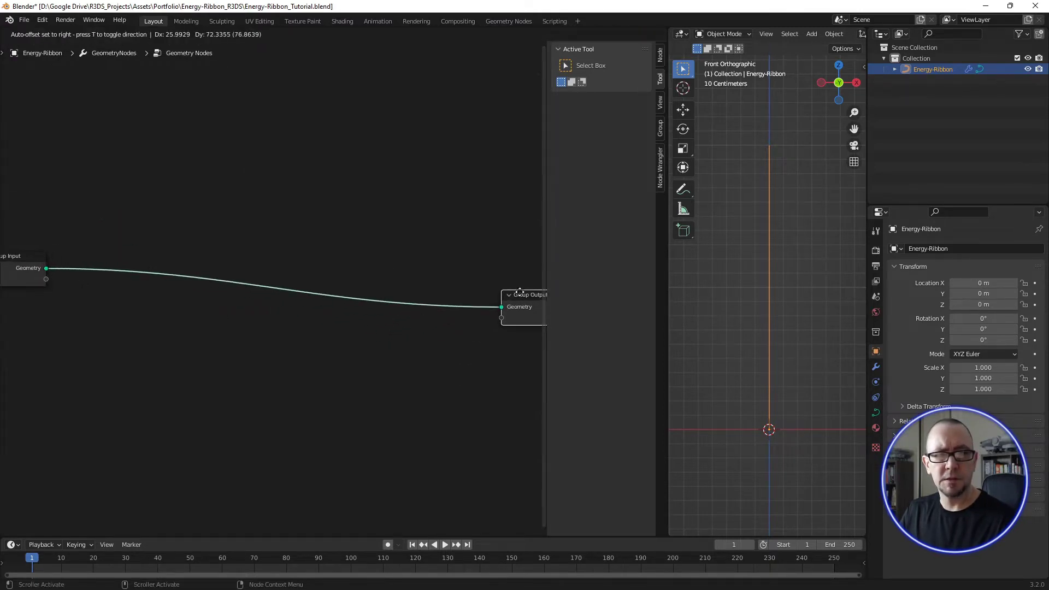
{"action": "left_click", "coordinate": [384, 414]}
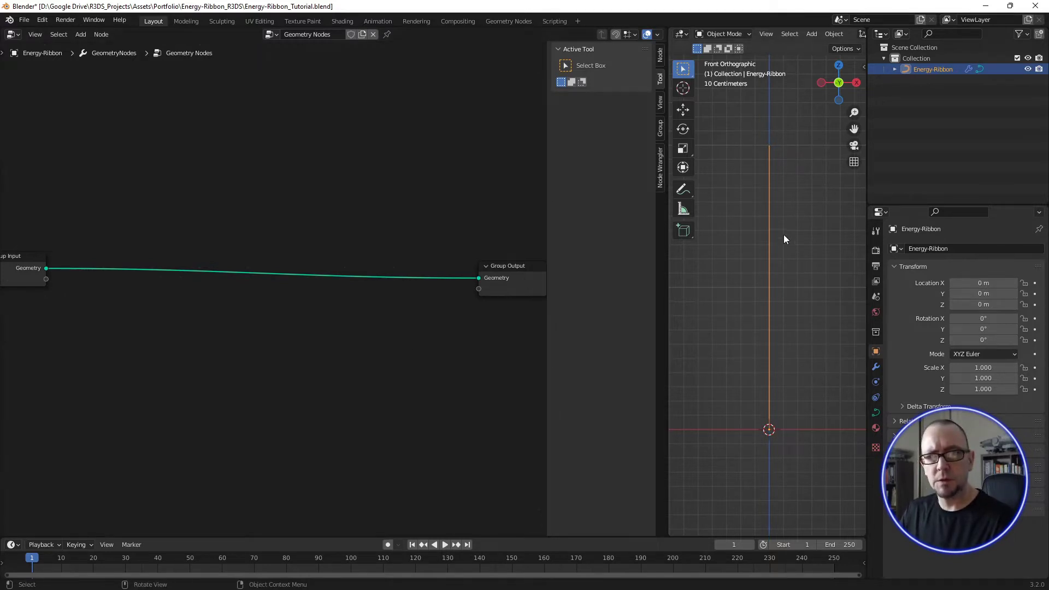
{"action": "key", "text": "Tab"}
{"action": "key", "text": "Tab"}
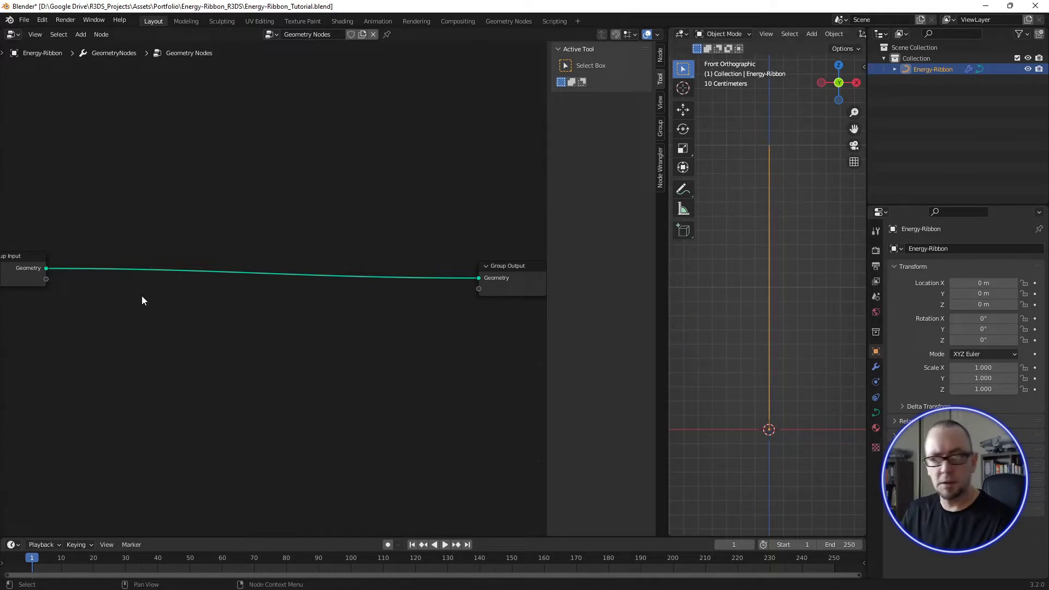
Step: Insert a Resample Curve node on the Geometry link, set to Length mode at 0.01 m
{"action": "key", "text": "shift+a"}
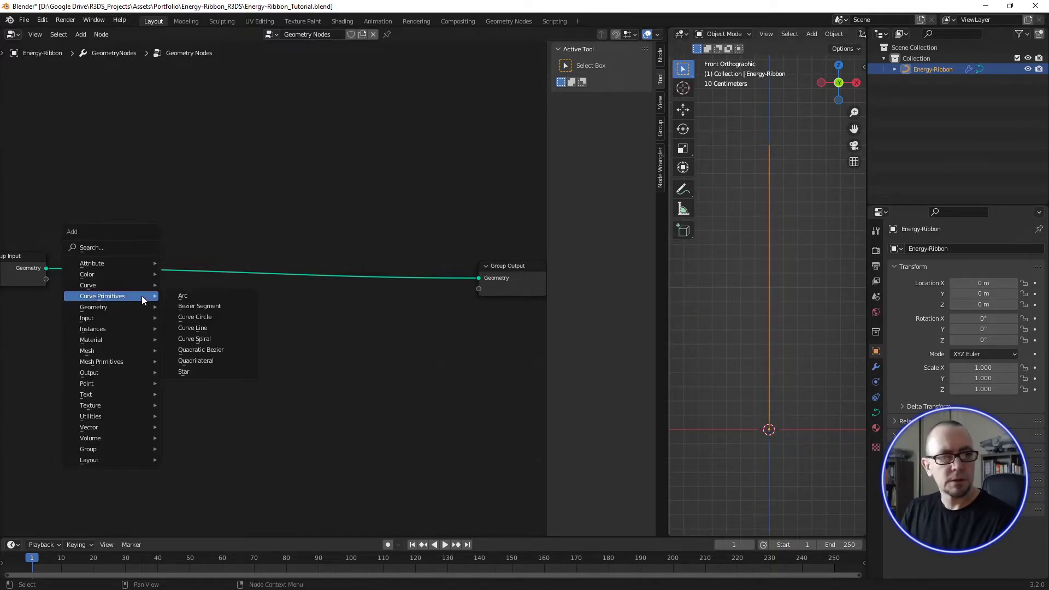
{"action": "mouse_move", "coordinate": [115, 284]}
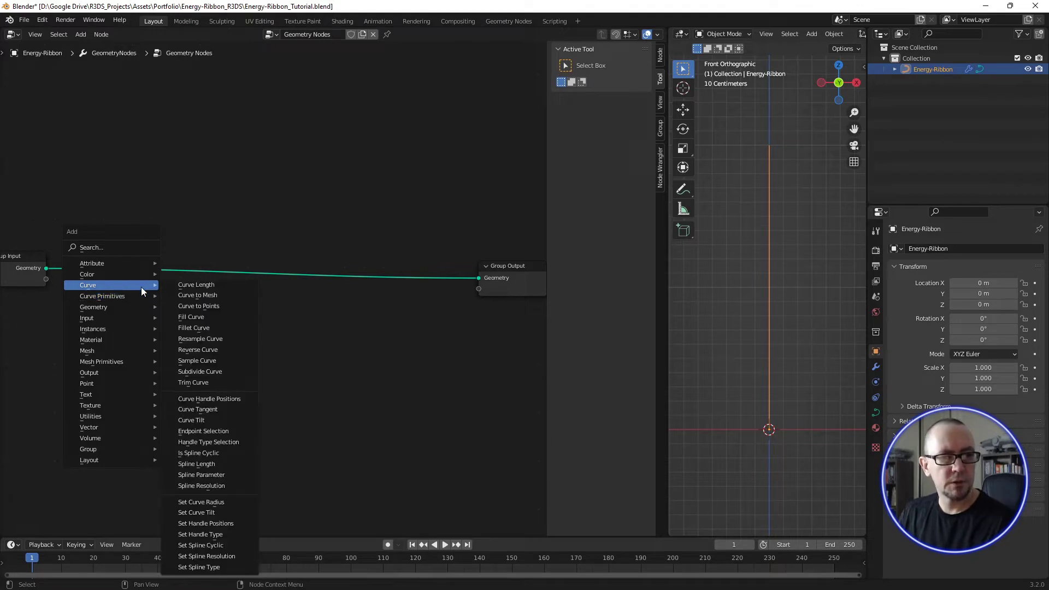
{"action": "left_click", "coordinate": [206, 342]}
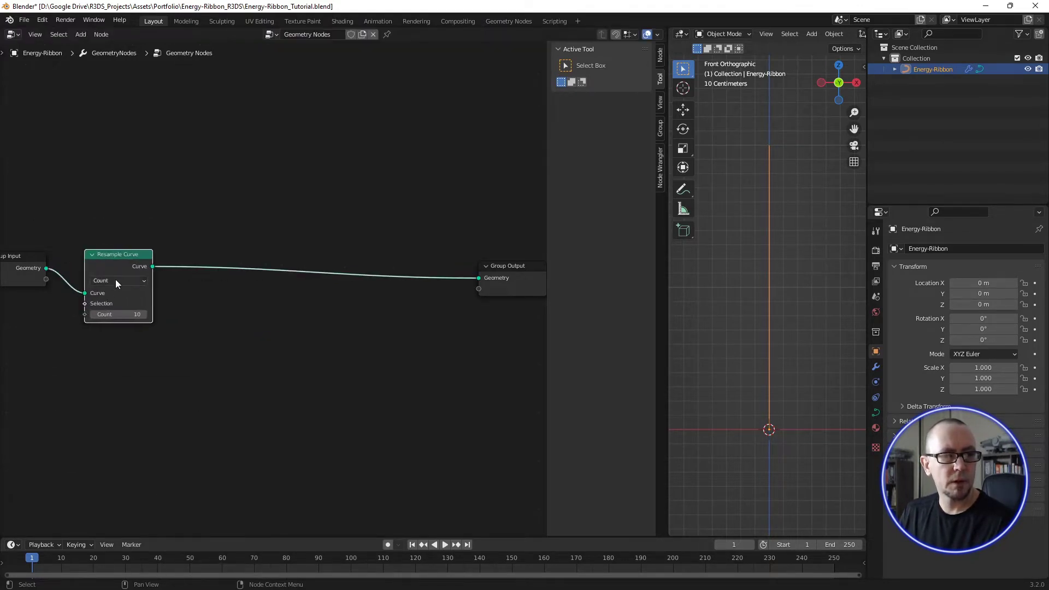
{"action": "left_click", "coordinate": [115, 281]}
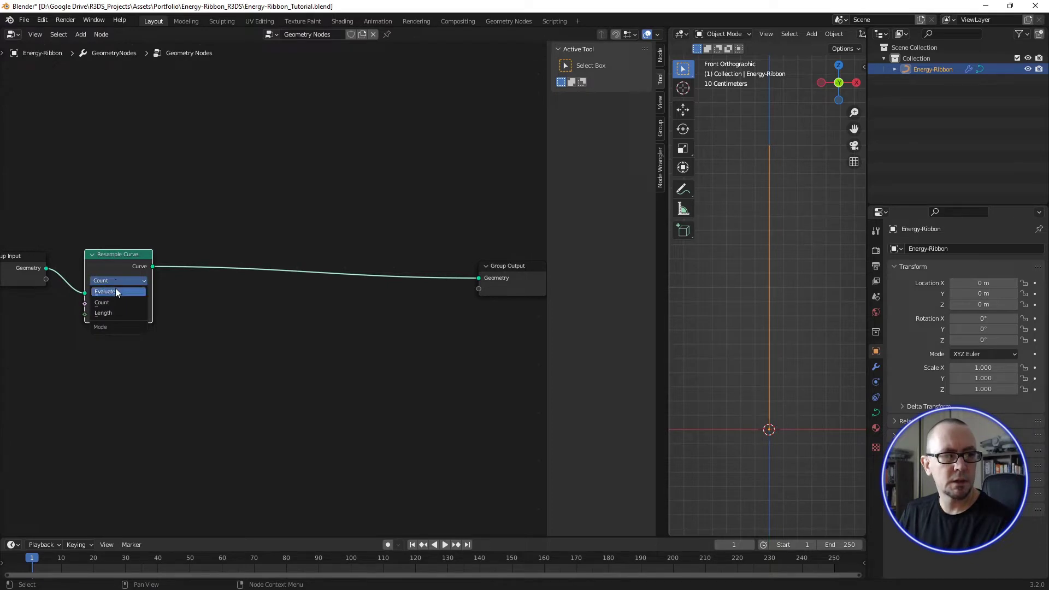
{"action": "left_click", "coordinate": [109, 312]}
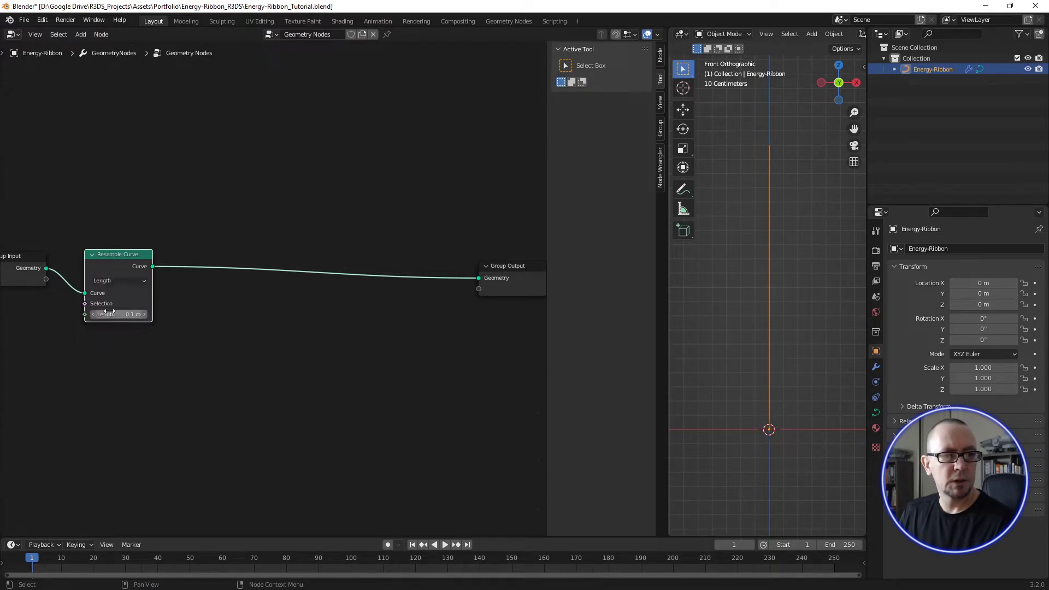
{"action": "left_click", "coordinate": [109, 313]}
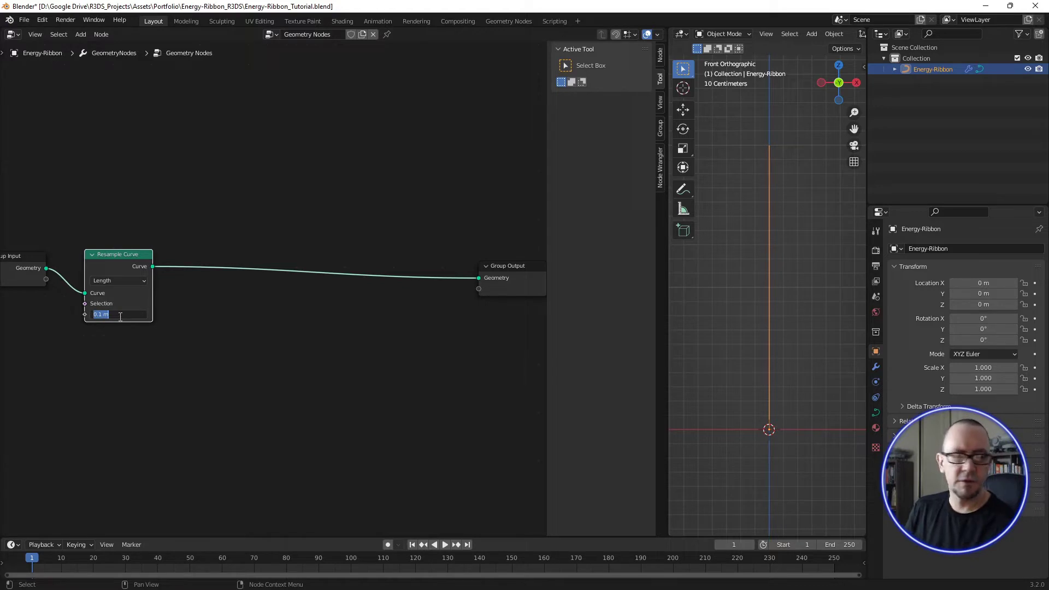
{"action": "key", "text": "BackSpace"}
{"action": "type", "text": "1"}
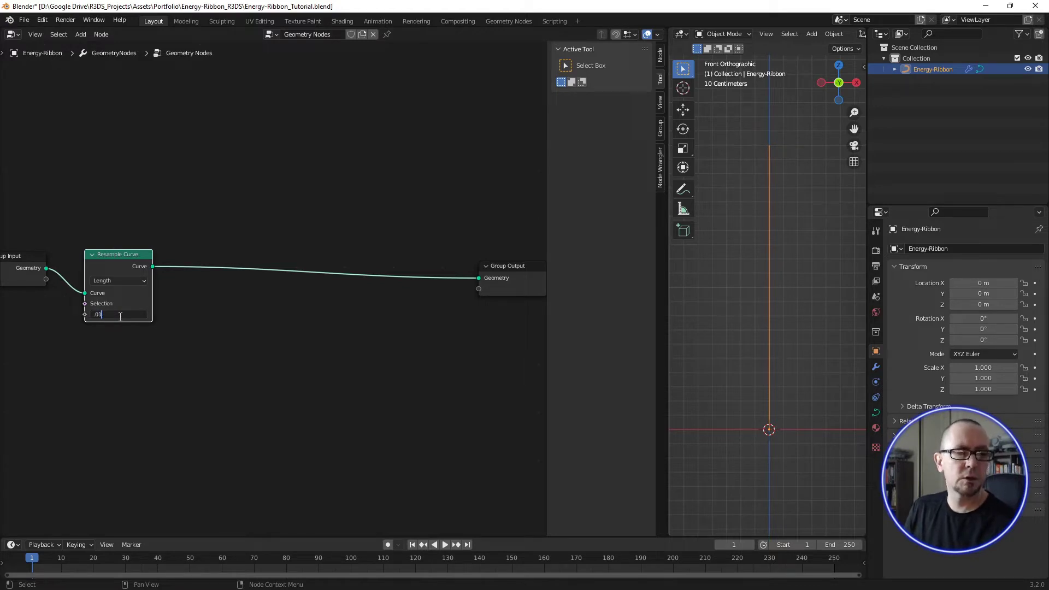
{"action": "key", "text": "Return"}
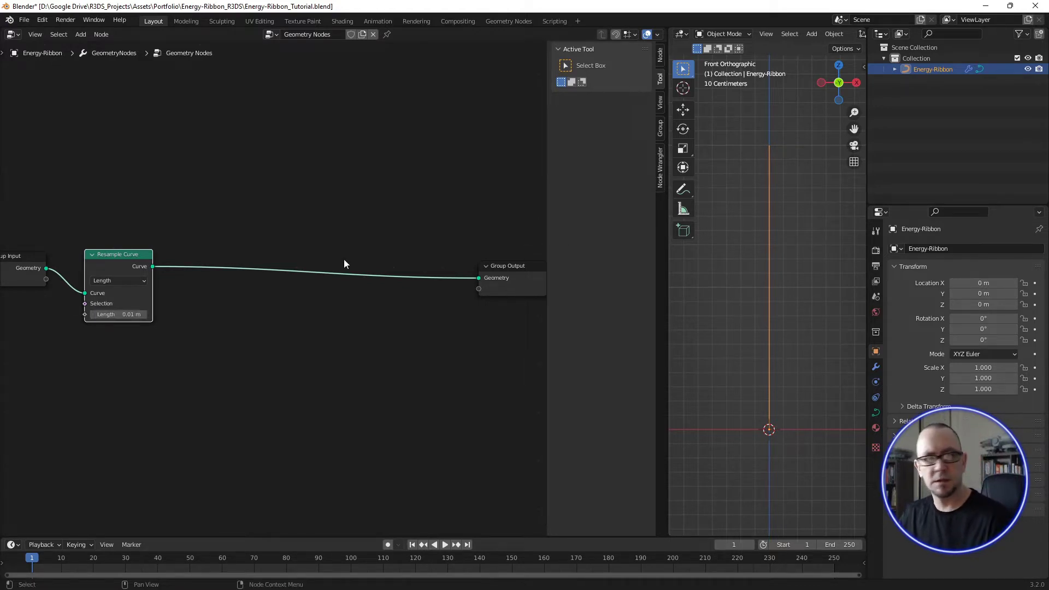
Step: Nudge the Resample Curve node left and pan the node tree to reframe it
{"action": "left_click_drag", "start_coordinate": [119, 254], "coordinate": [95, 253]}
{"action": "scroll", "coordinate": [278, 311], "scroll_direction": "down", "scroll_amount": 4, "text": "shift"}
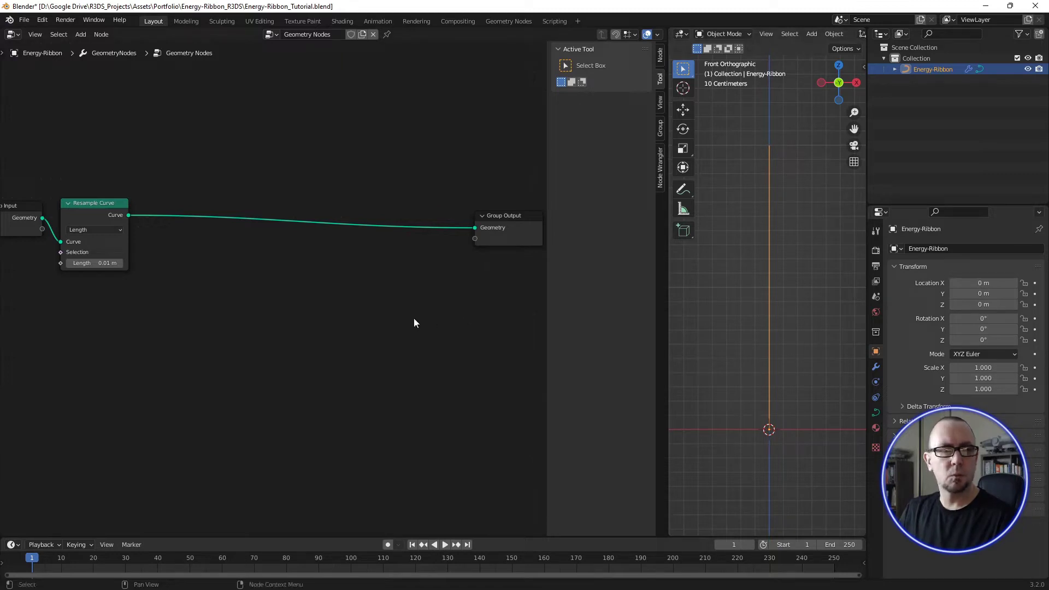
{"action": "mouse_move", "coordinate": [438, 312]}
{"action": "middle_mouse_down"}
{"action": "mouse_move", "coordinate": [409, 318]}
{"action": "mouse_move", "coordinate": [401, 307]}
{"action": "middle_mouse_up"}
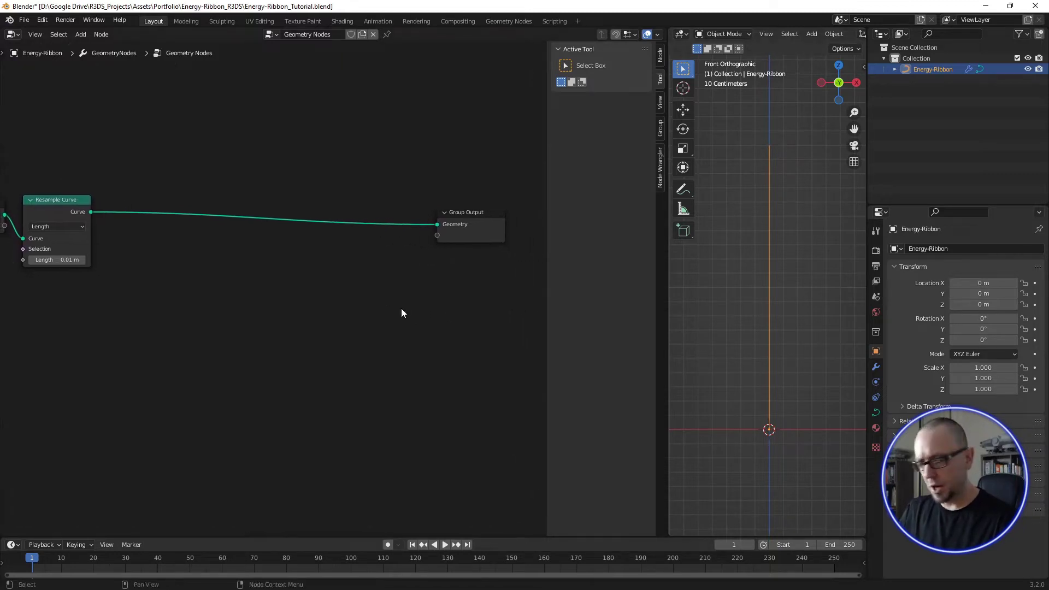
Step: Insert a Set Curve Radius node on the link before Group Output and shift Group Output right
{"action": "key", "text": "shift+a"}
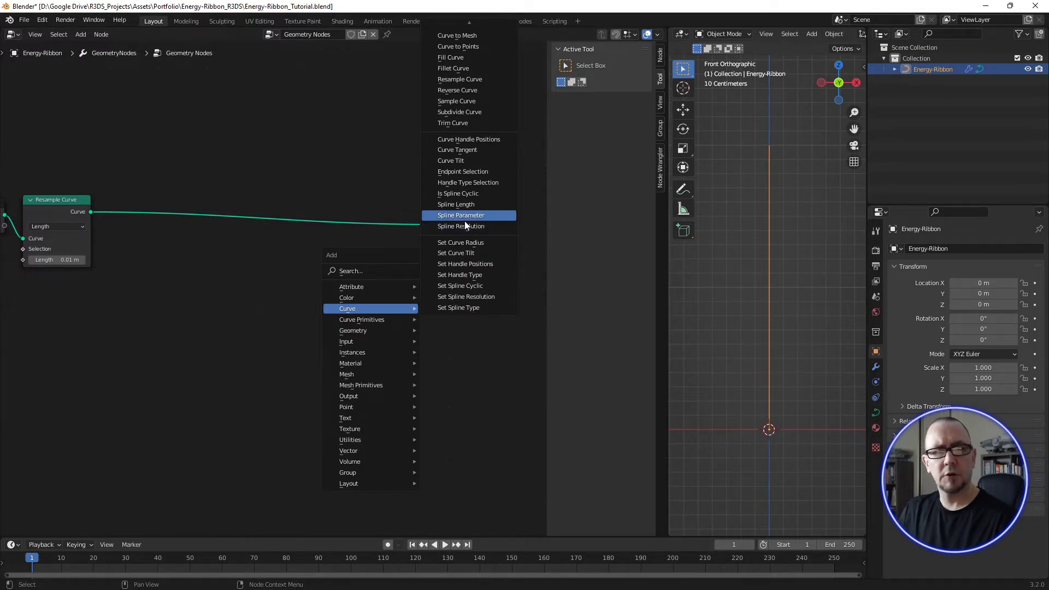
{"action": "left_click", "coordinate": [461, 242]}
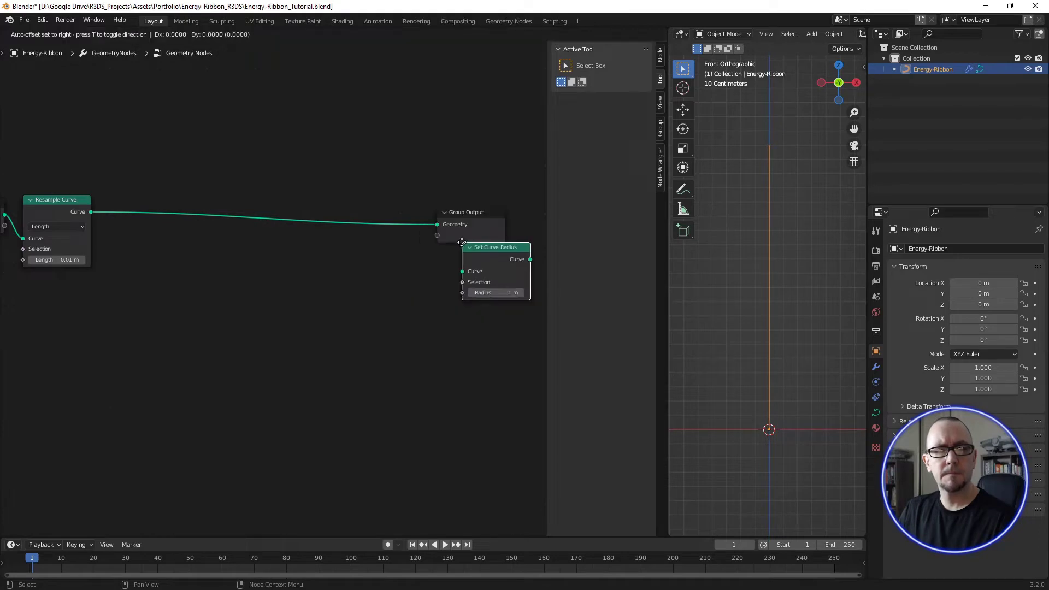
{"action": "left_click", "coordinate": [309, 200]}
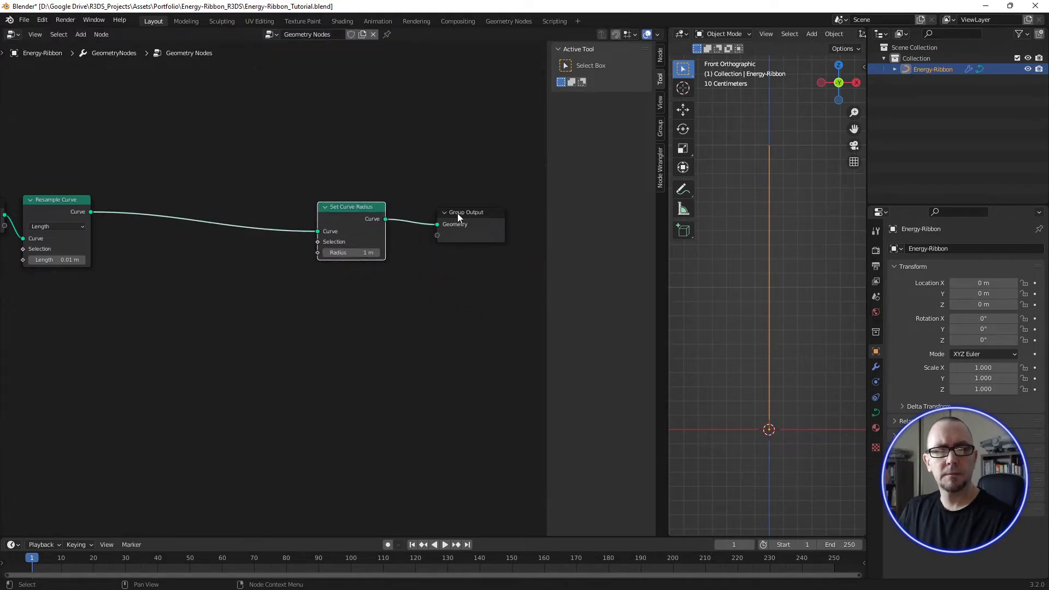
{"action": "left_click_drag", "start_coordinate": [457, 217], "coordinate": [532, 218]}
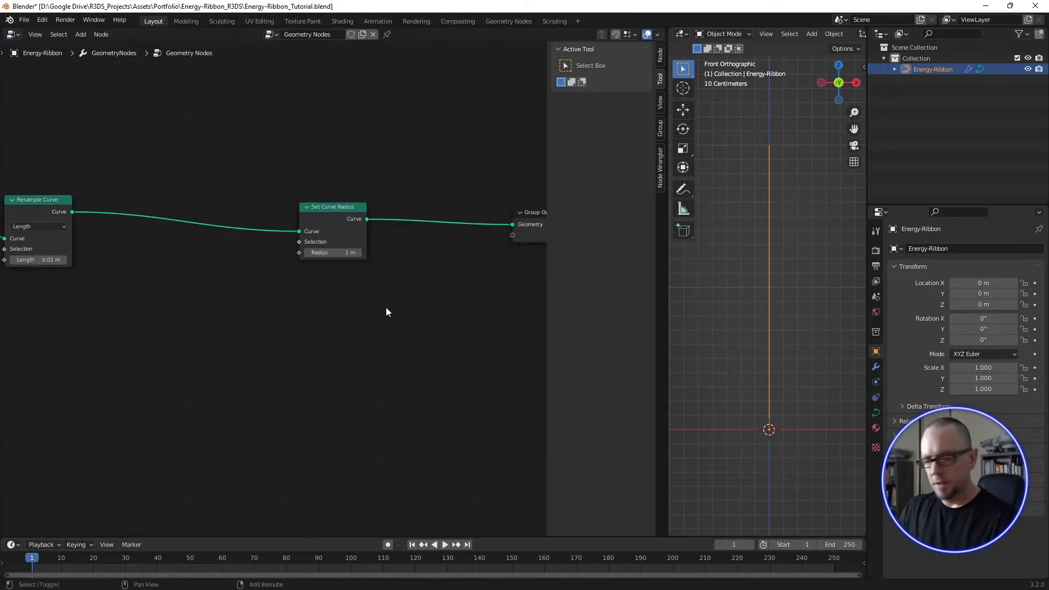
Step: Add an unconnected Curve Circle node below Set Curve Radius
{"action": "key", "text": "shift+a"}
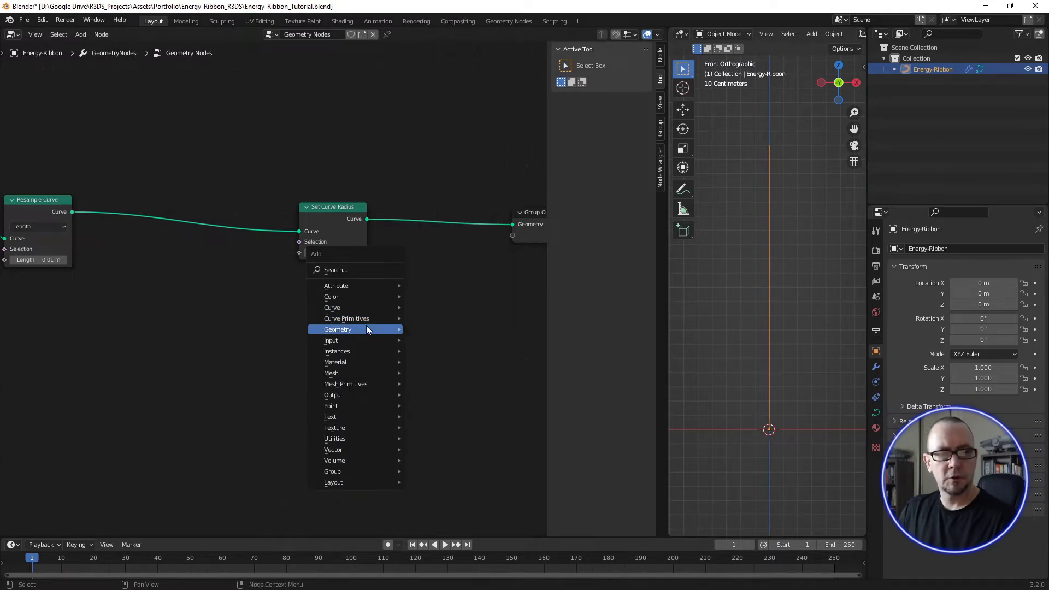
{"action": "mouse_move", "coordinate": [346, 318]}
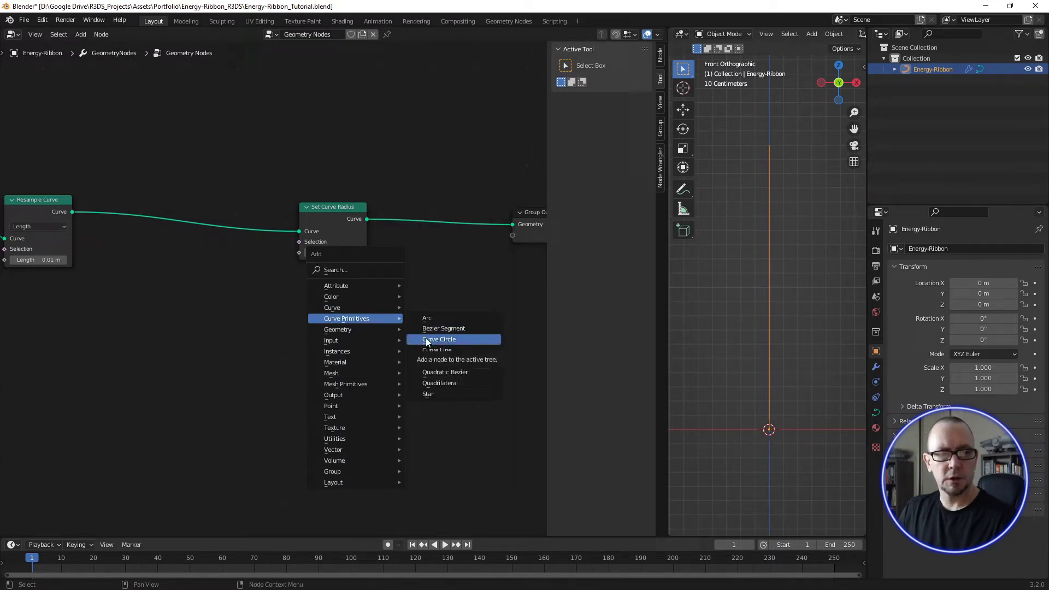
{"action": "left_click", "coordinate": [426, 339]}
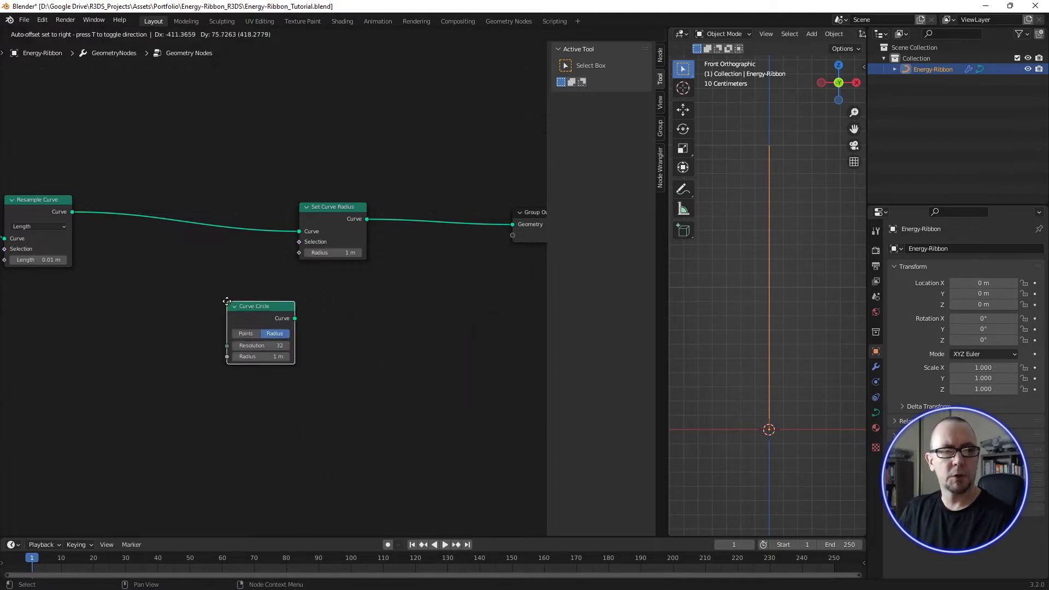
{"action": "left_click", "coordinate": [307, 292]}
{"action": "left_click_drag", "start_coordinate": [465, 271], "coordinate": [406, 274], "text": "alt"}
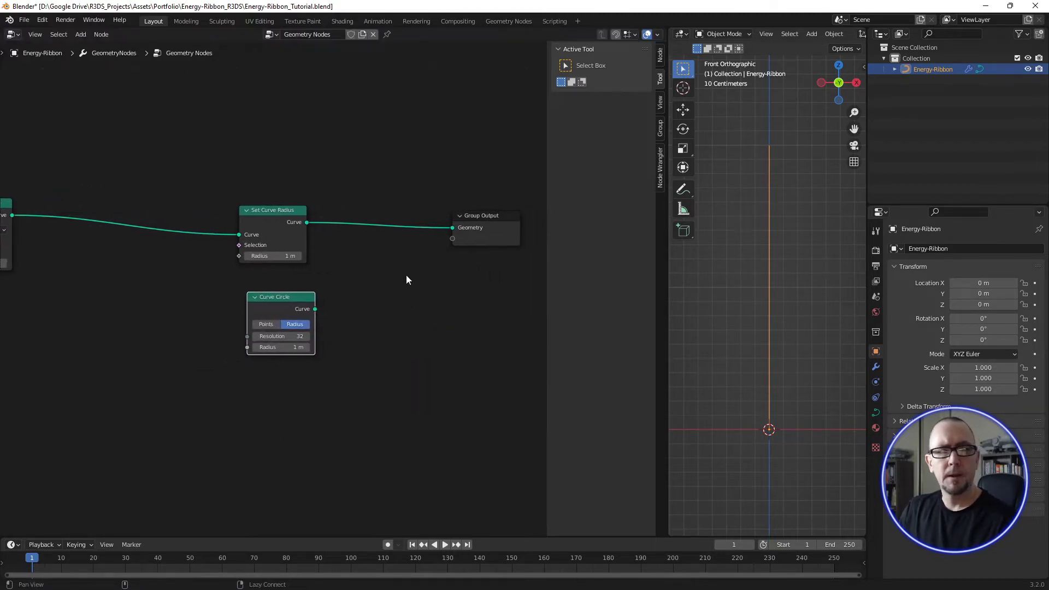
{"action": "mouse_move", "coordinate": [314, 309]}
{"action": "left_mouse_down"}
{"action": "mouse_move", "coordinate": [403, 273]}
{"action": "mouse_move", "coordinate": [330, 275]}
{"action": "mouse_move", "coordinate": [397, 312]}
{"action": "left_mouse_up"}
{"action": "key", "text": "Escape"}
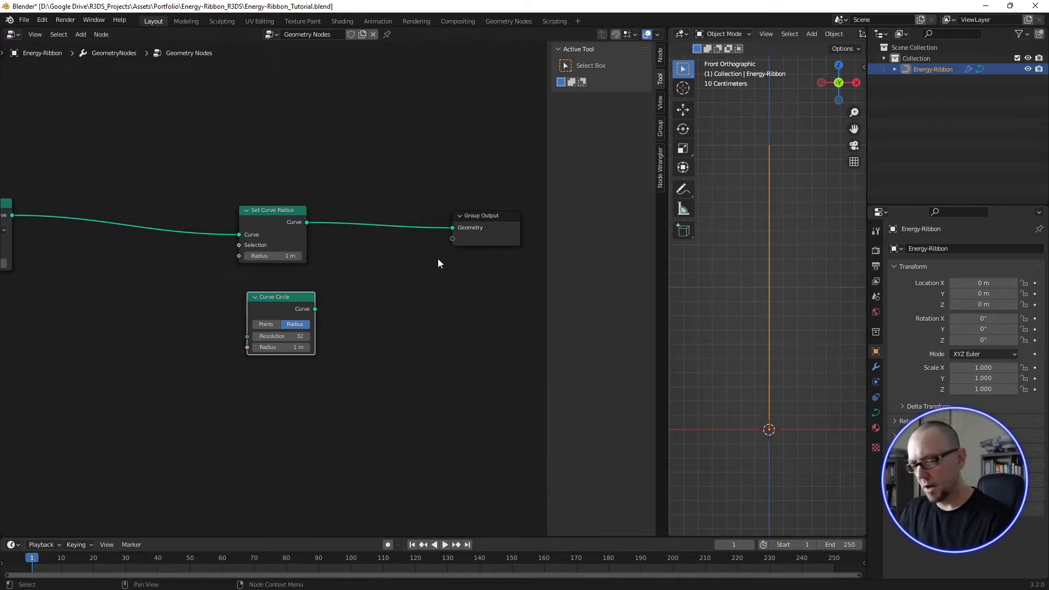
{"action": "key", "text": "shift+a"}
{"action": "type", "text": "s"}
{"action": "key", "text": "BackSpace"}
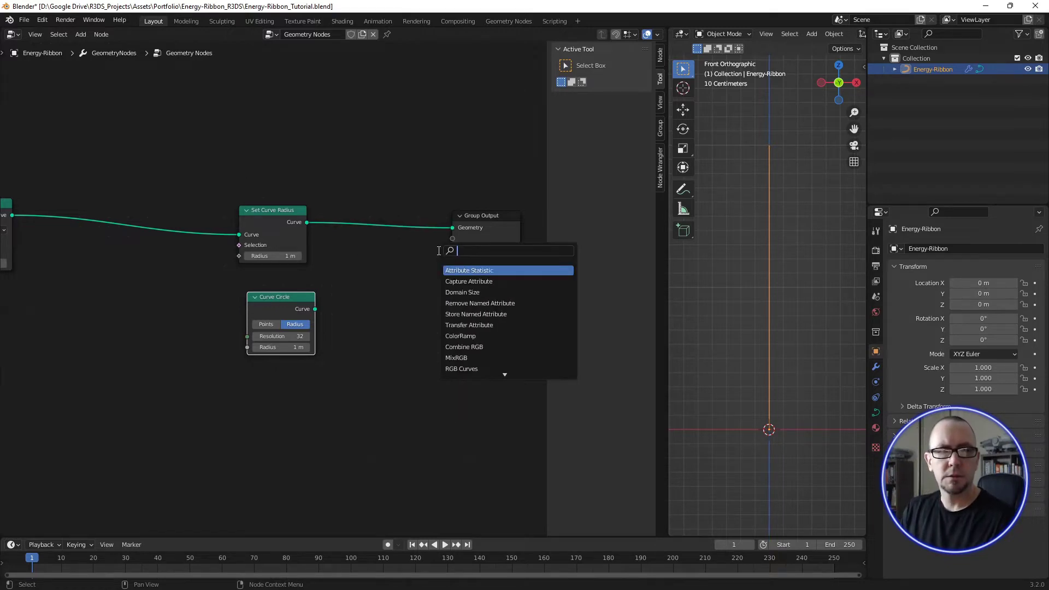
{"action": "type", "text": "cur"}
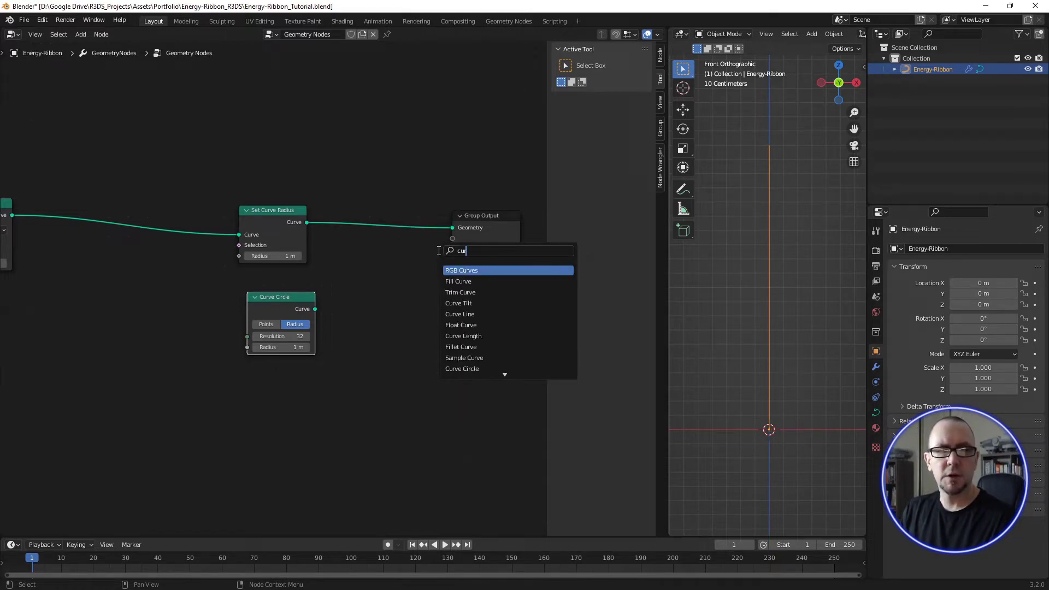
{"action": "type", "text": " to mesh"}
{"action": "key", "text": "Return"}
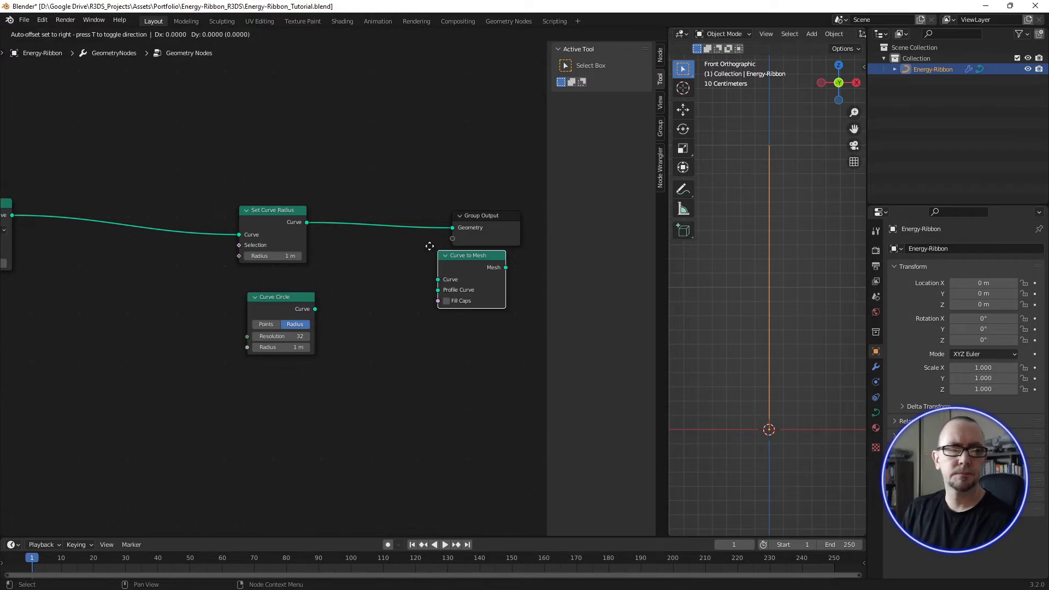
{"action": "left_click", "coordinate": [351, 219]}
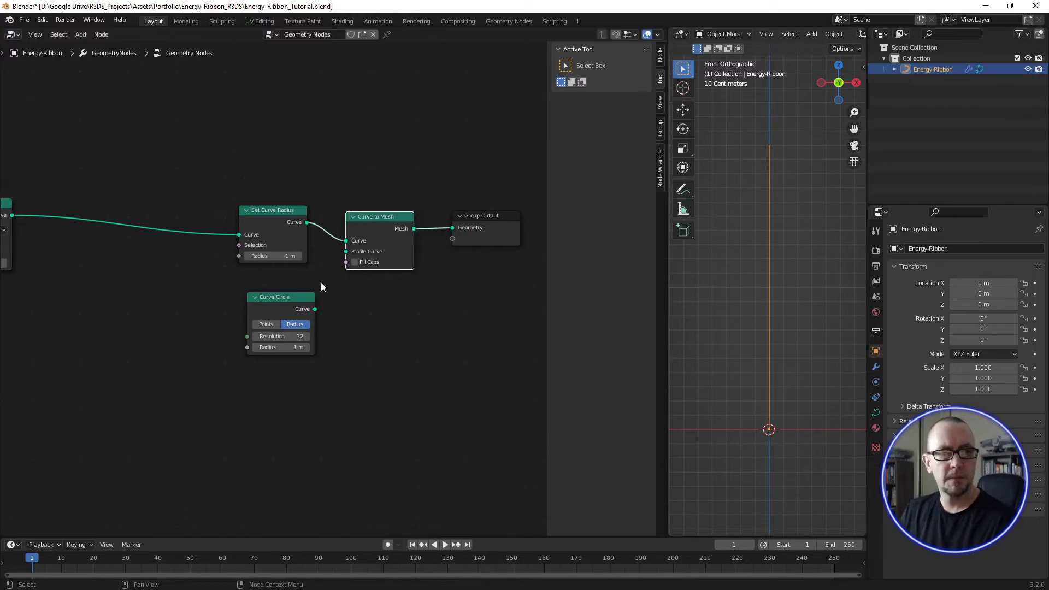
{"action": "mouse_move", "coordinate": [316, 309]}
{"action": "left_mouse_down"}
{"action": "mouse_move", "coordinate": [333, 259]}
{"action": "mouse_move", "coordinate": [351, 252]}
{"action": "left_mouse_up"}
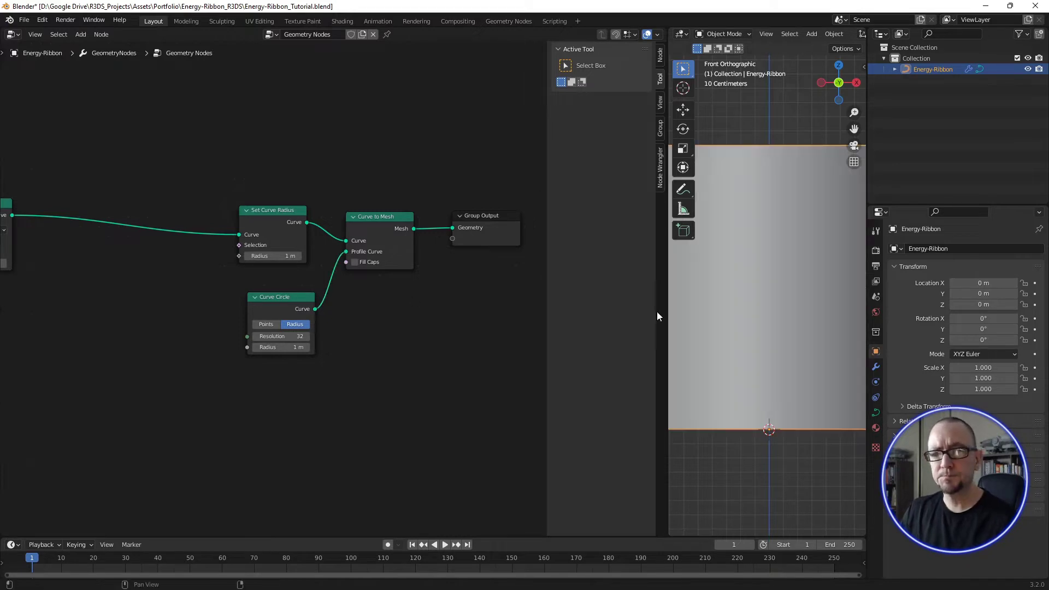
{"action": "left_click_drag", "start_coordinate": [669, 295], "coordinate": [580, 298]}
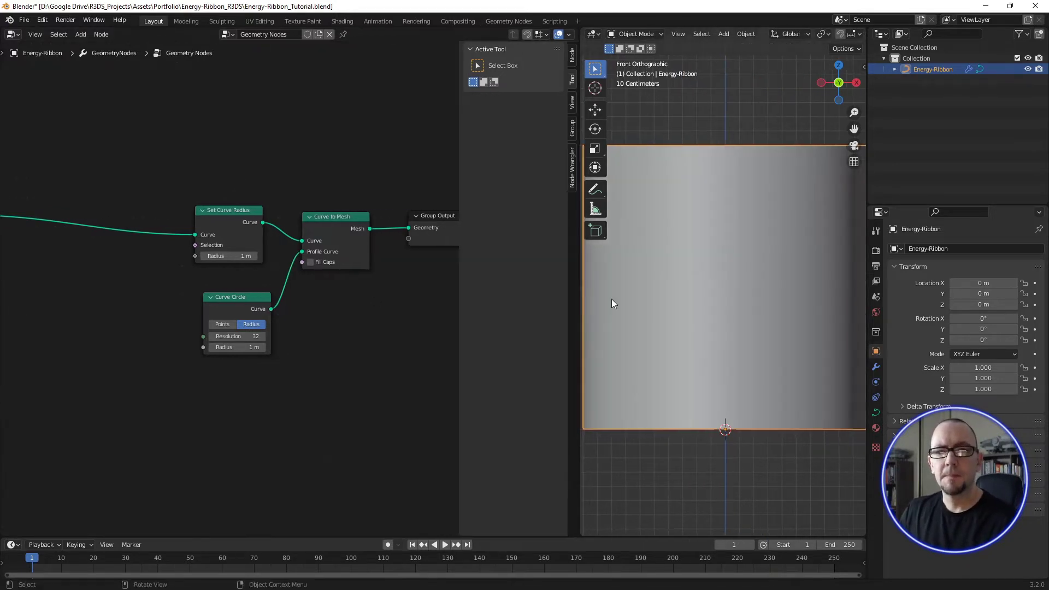
{"action": "mouse_move", "coordinate": [611, 299]}
{"action": "middle_mouse_down"}
{"action": "mouse_move", "coordinate": [749, 307]}
{"action": "mouse_move", "coordinate": [726, 314]}
{"action": "middle_mouse_up"}
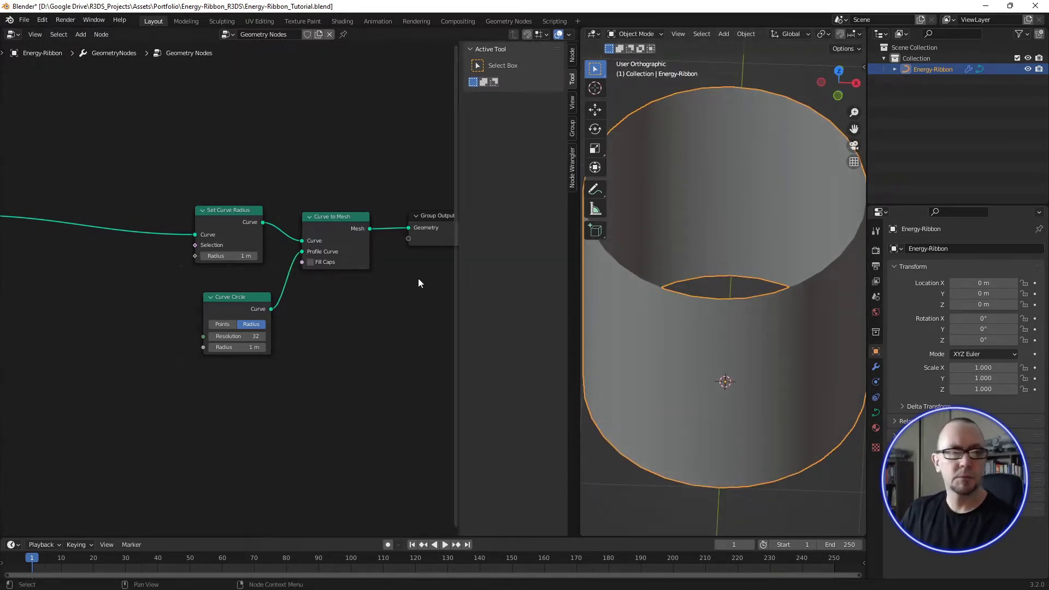
{"action": "left_click", "coordinate": [310, 262]}
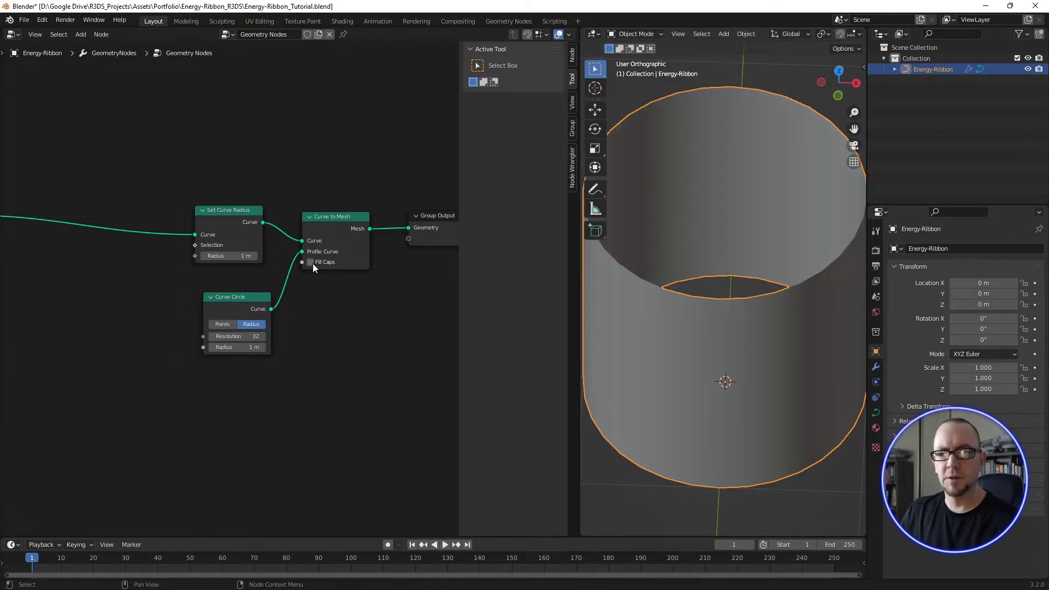
{"action": "key", "text": "KP_1"}
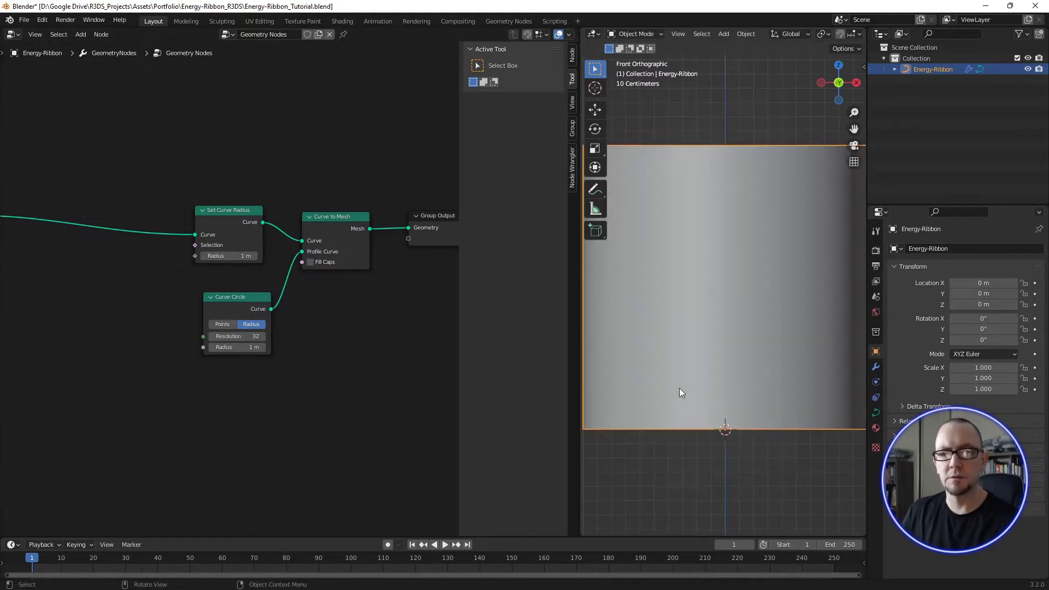
Step: Set the Curve Circle profile radius to 0.02 m
{"action": "left_click_drag", "start_coordinate": [249, 347], "coordinate": [250, 348]}
{"action": "left_click", "coordinate": [251, 347]}
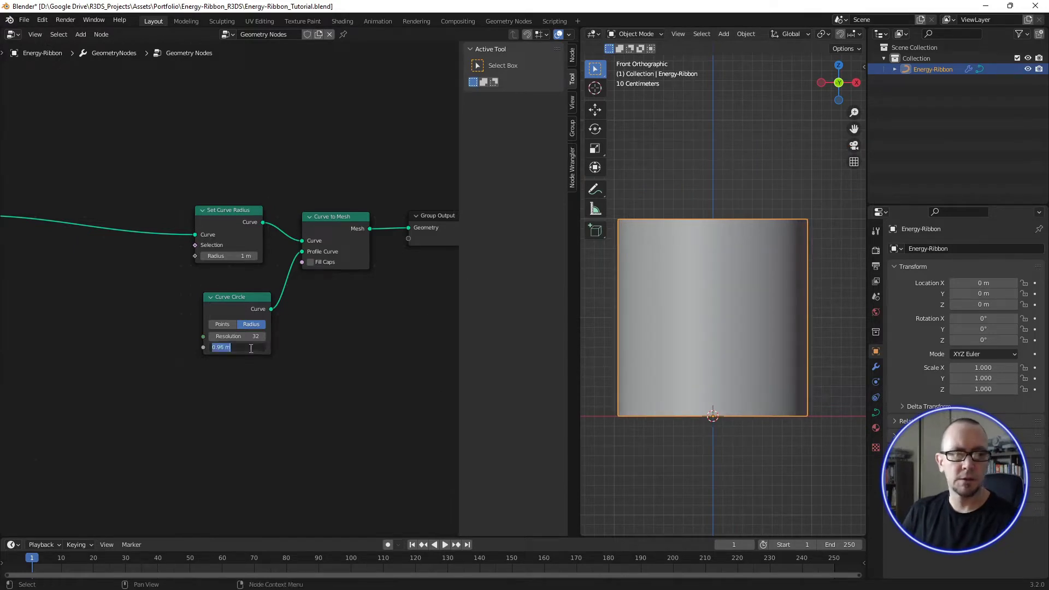
{"action": "key", "text": "BackSpace"}
{"action": "key", "text": "Return"}
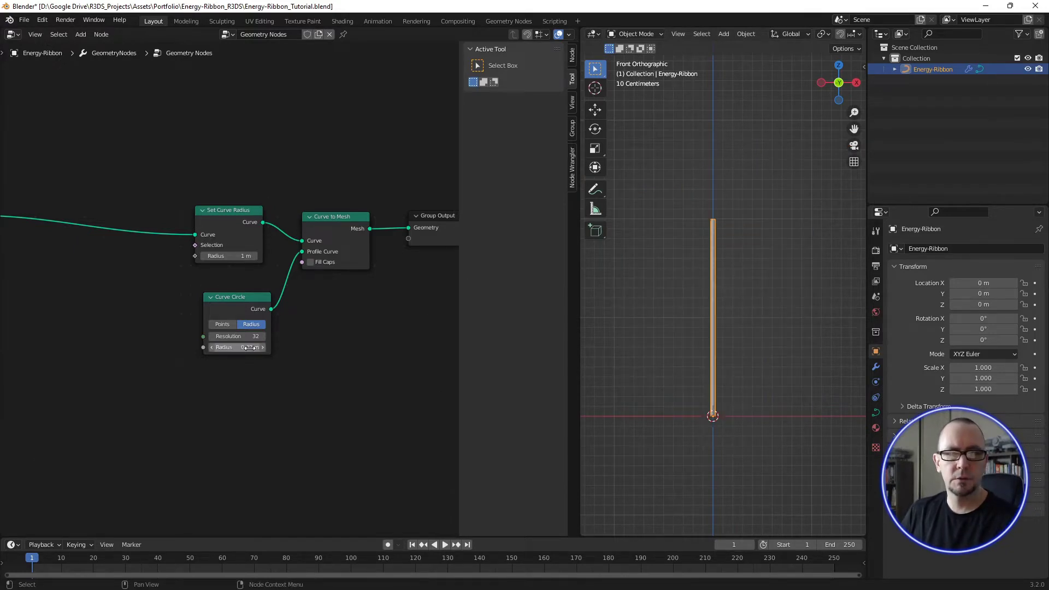
Step: Widen the node editor and move Curve to Mesh and Group Output further right
{"action": "scroll", "coordinate": [657, 325], "scroll_direction": "up", "scroll_amount": 1}
{"action": "scroll", "coordinate": [657, 326], "scroll_direction": "up", "scroll_amount": 1}
{"action": "scroll", "coordinate": [674, 333], "scroll_direction": "up", "scroll_amount": 1}
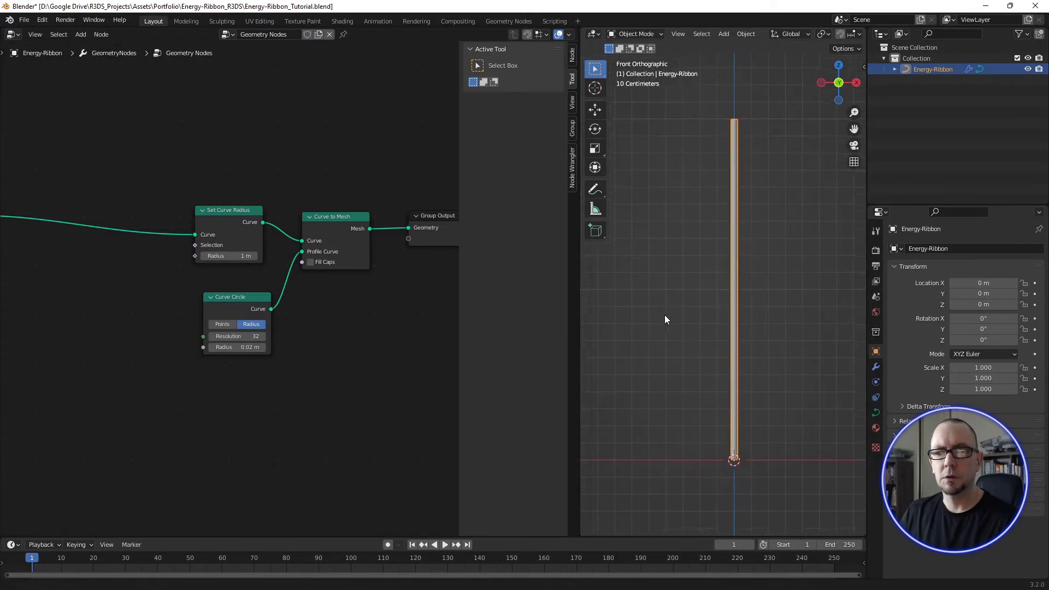
{"action": "middle_click_drag", "start_coordinate": [276, 359], "coordinate": [351, 356]}
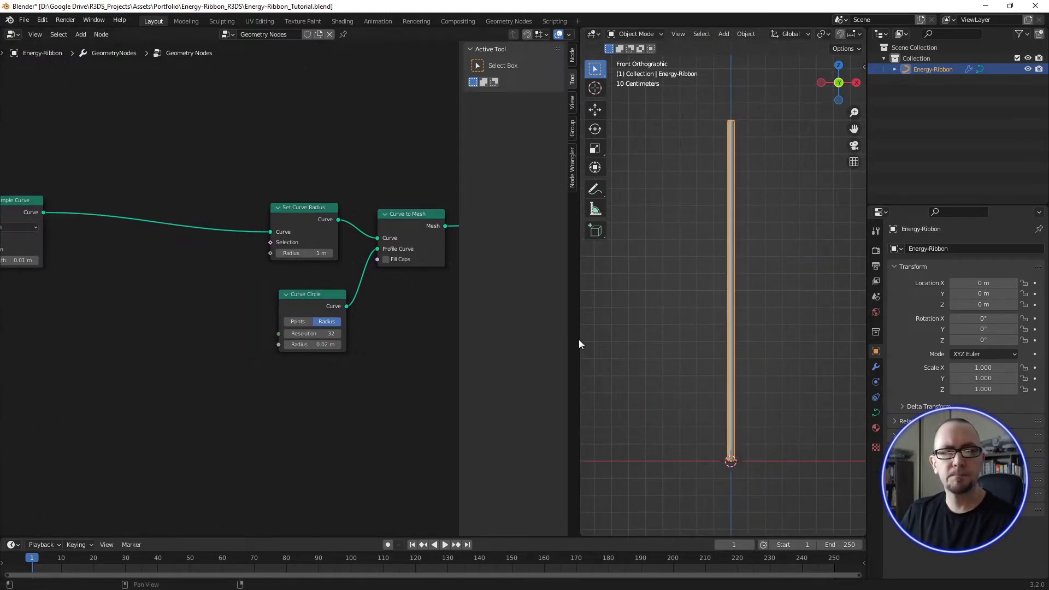
{"action": "left_click_drag", "start_coordinate": [579, 339], "coordinate": [681, 331]}
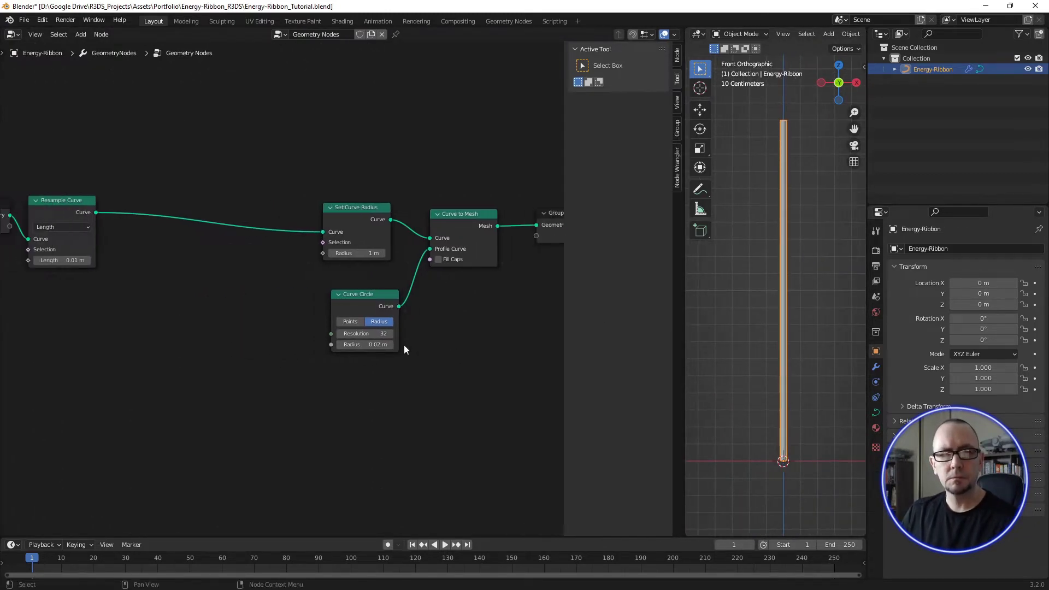
{"action": "middle_click_drag", "start_coordinate": [456, 346], "coordinate": [443, 352]}
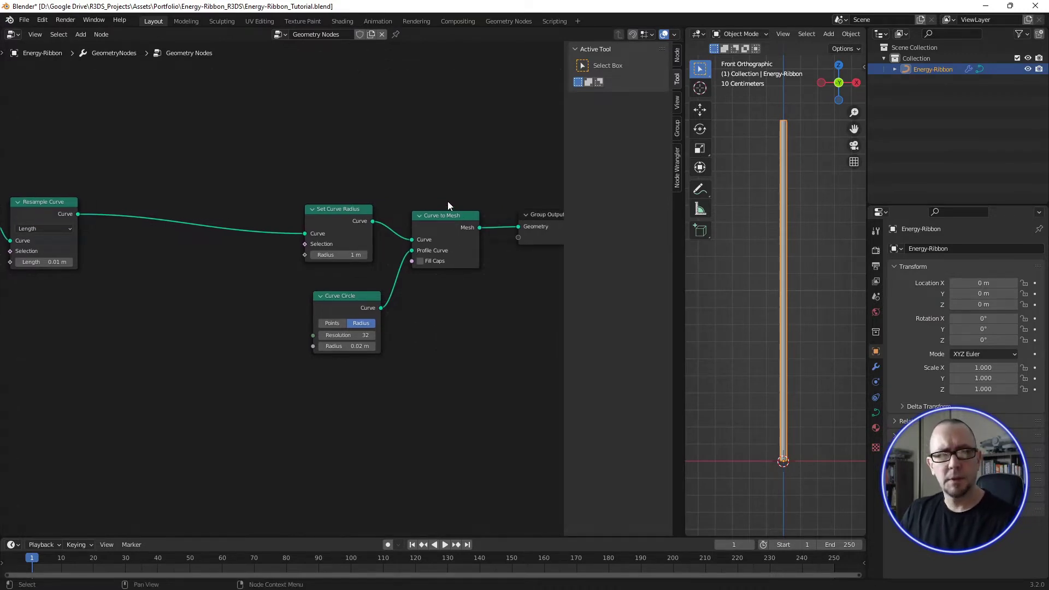
{"action": "left_click_drag", "start_coordinate": [443, 196], "coordinate": [537, 238]}
{"action": "left_click_drag", "start_coordinate": [457, 218], "coordinate": [528, 217]}
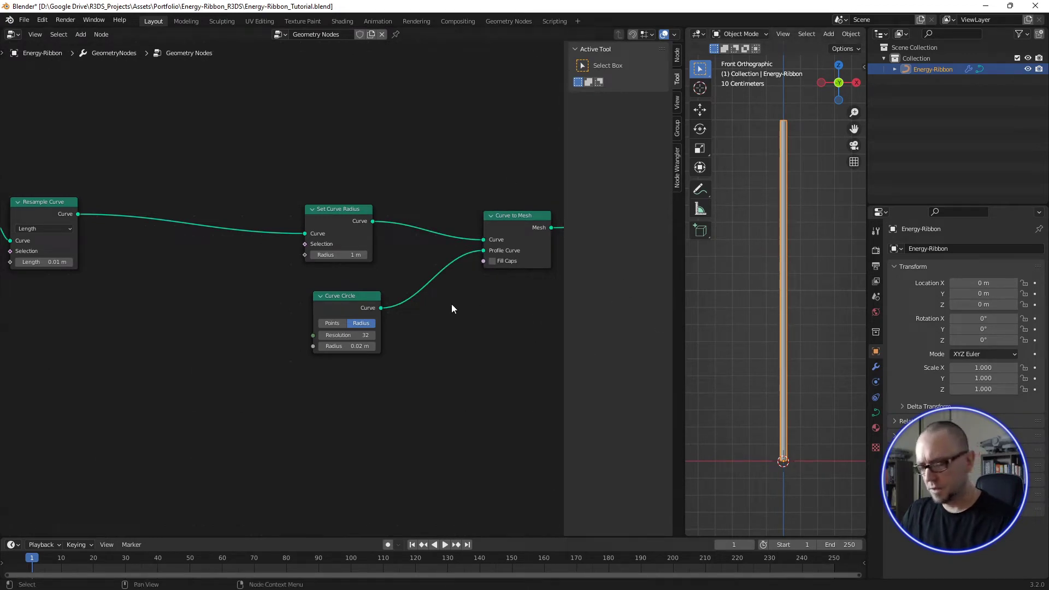
Step: Insert a Trim Curve node between Set Curve Radius and Curve to Mesh
{"action": "key", "text": "shift+a"}
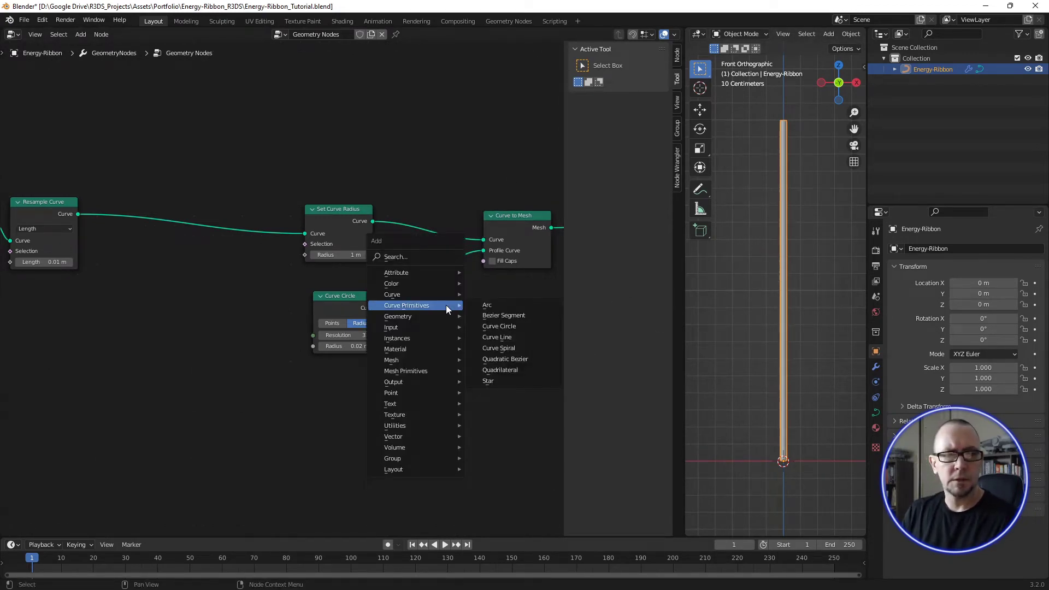
{"action": "type", "text": "trim"}
{"action": "key", "text": "Return"}
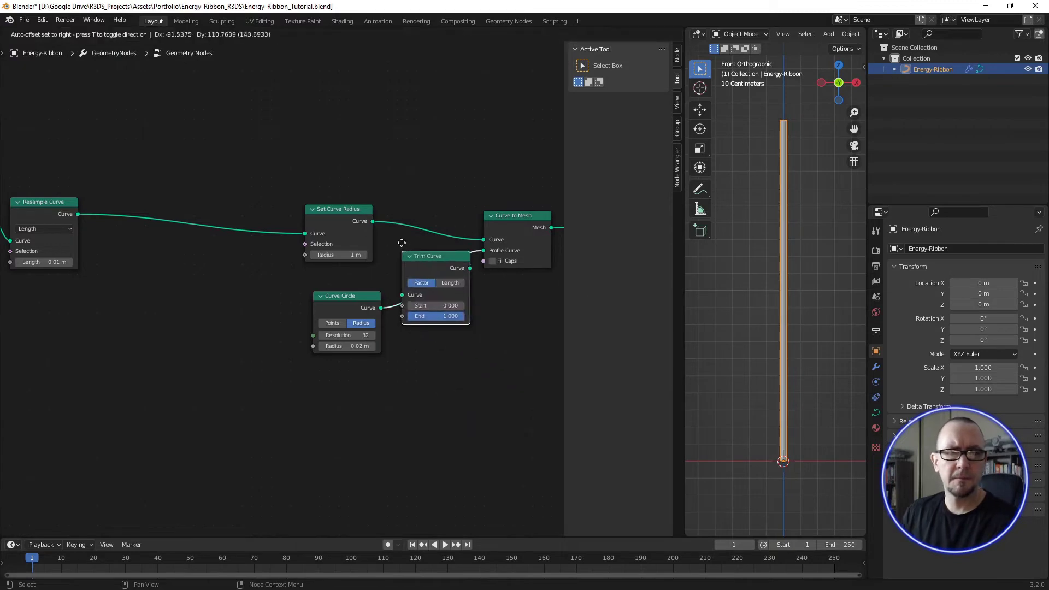
{"action": "left_click", "coordinate": [410, 187]}
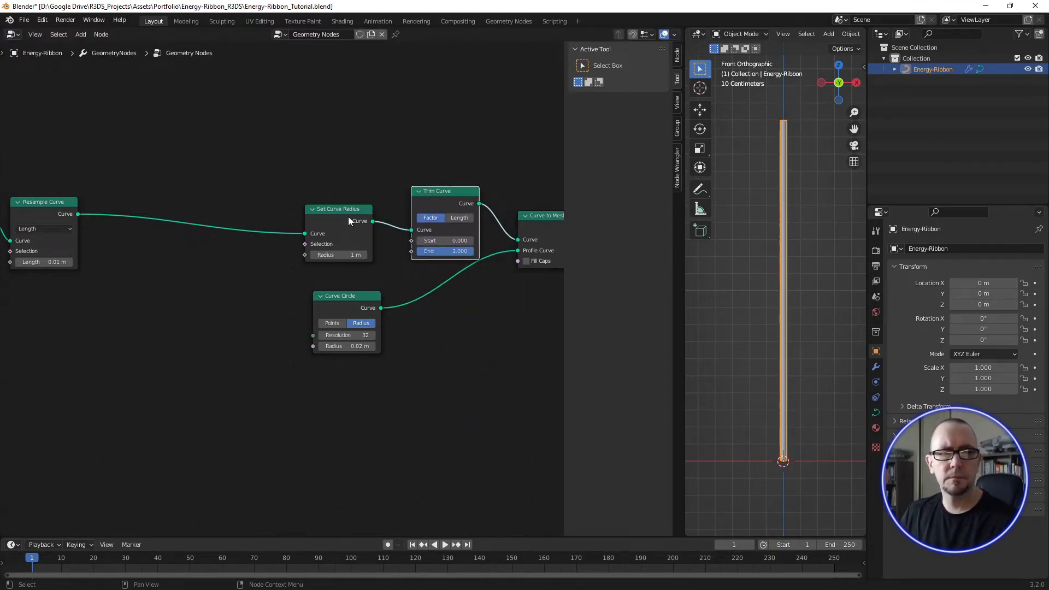
{"action": "left_click_drag", "start_coordinate": [438, 193], "coordinate": [431, 188]}
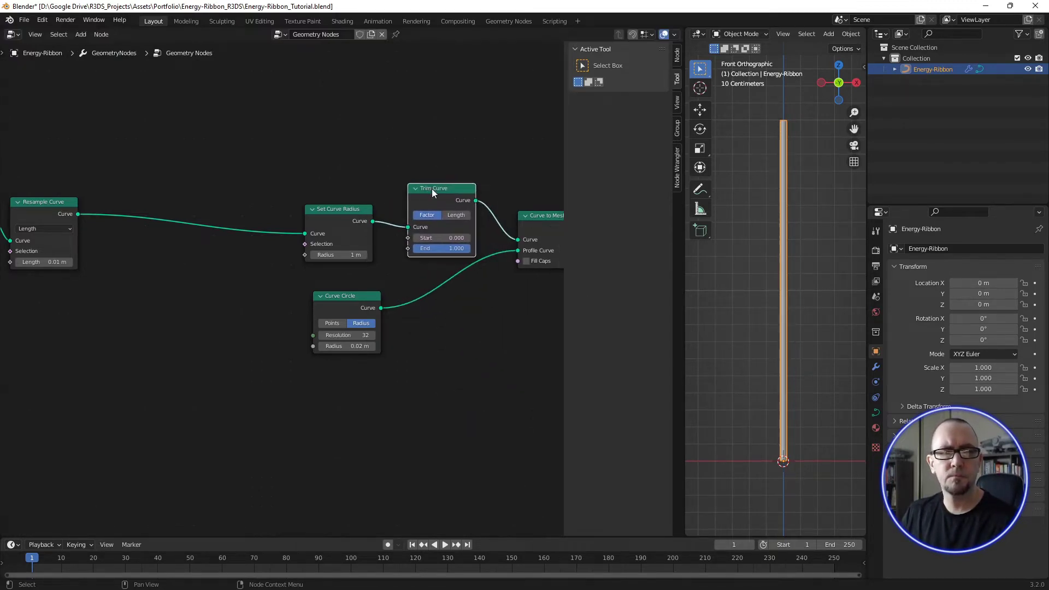
Step: Test the Trim Curve Start slider and shift the Curve Circle node right
{"action": "mouse_move", "coordinate": [435, 238]}
{"action": "left_mouse_down"}
{"action": "mouse_move", "coordinate": [470, 238]}
{"action": "mouse_move", "coordinate": [413, 239]}
{"action": "mouse_move", "coordinate": [465, 248]}
{"action": "mouse_move", "coordinate": [415, 248]}
{"action": "mouse_move", "coordinate": [472, 249]}
{"action": "left_mouse_up"}
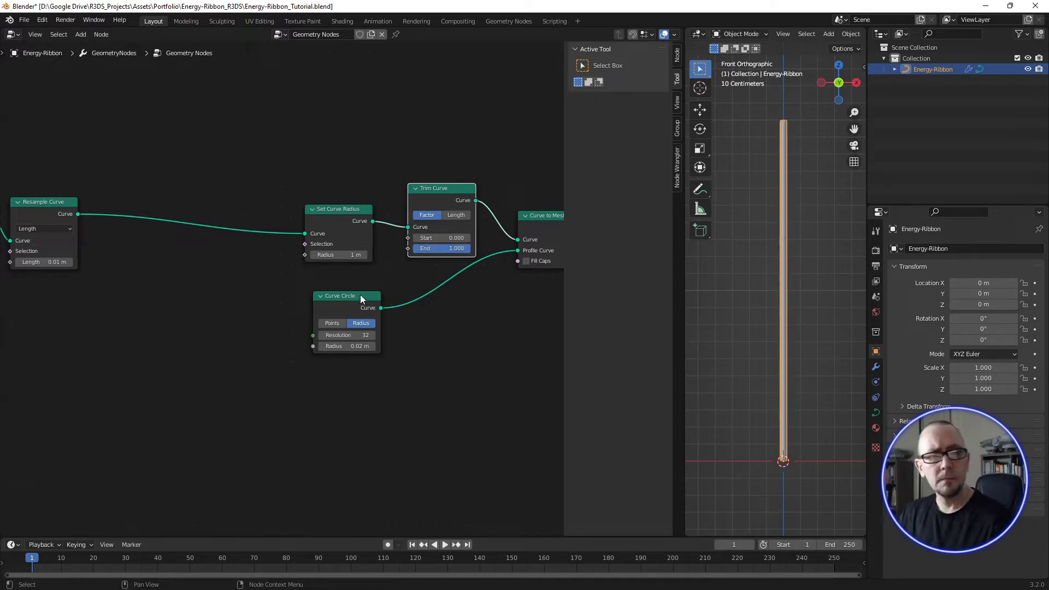
{"action": "left_click_drag", "start_coordinate": [357, 298], "coordinate": [376, 298]}
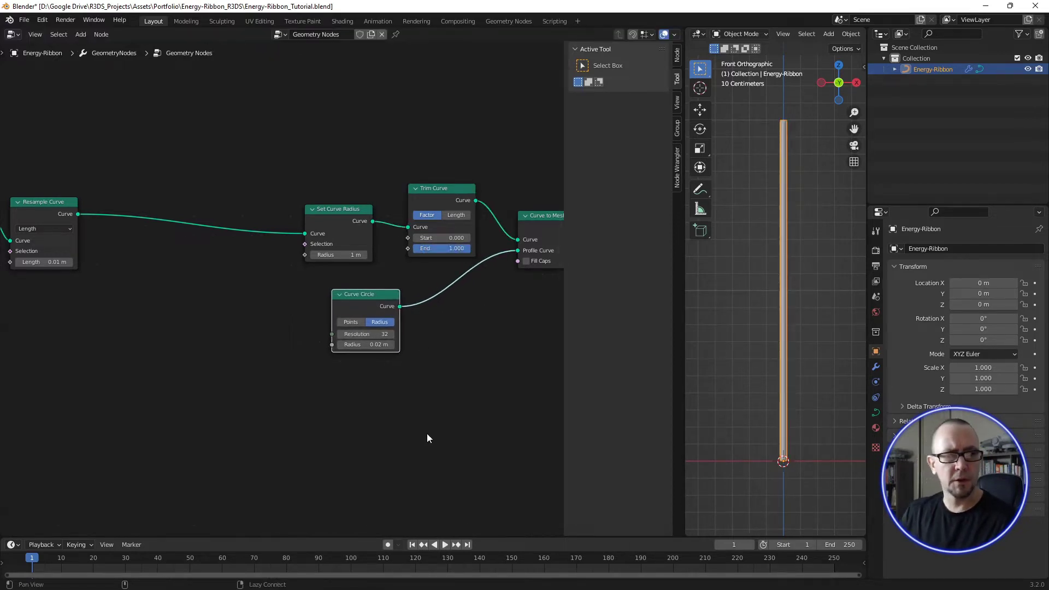
{"action": "left_click_drag", "start_coordinate": [355, 424], "coordinate": [384, 407], "text": "alt"}
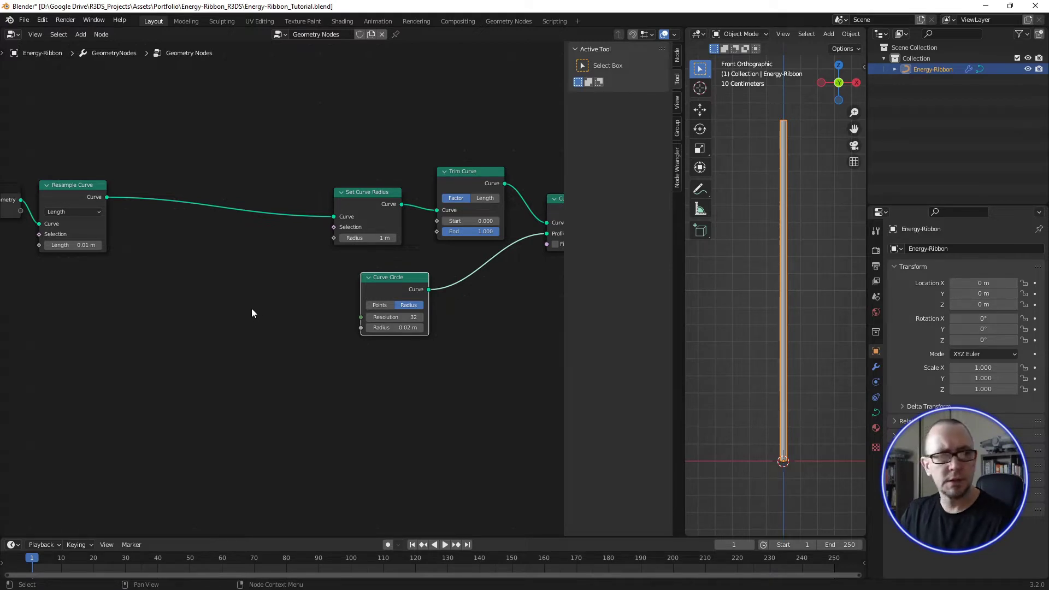
Step: Insert a Set Position node between Resample Curve and Set Curve Radius
{"action": "key", "text": "shift+a"}
{"action": "type", "text": "s"}
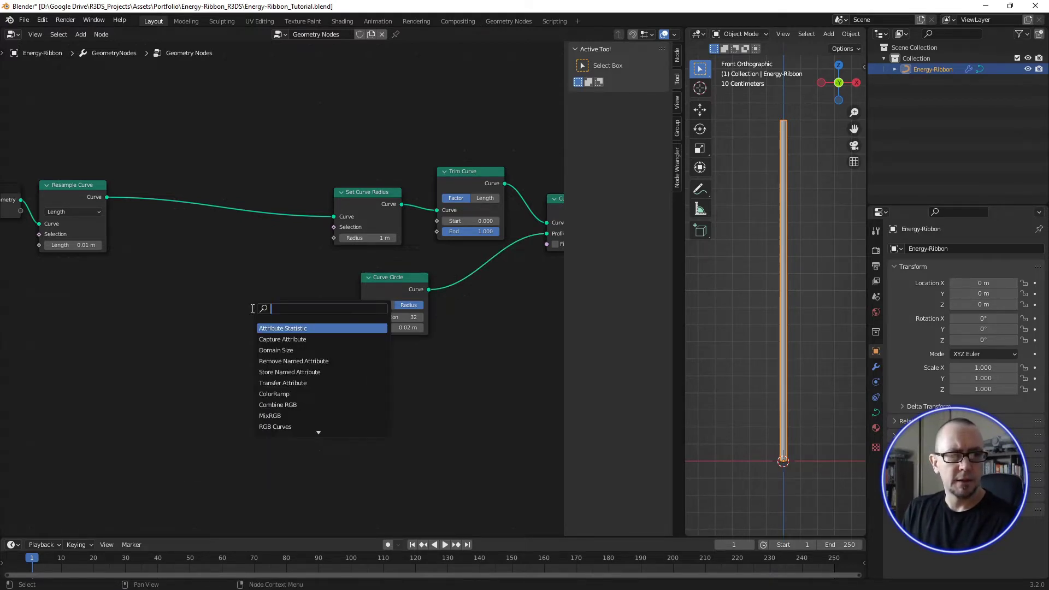
{"action": "type", "text": "set pos"}
{"action": "key", "text": "Return"}
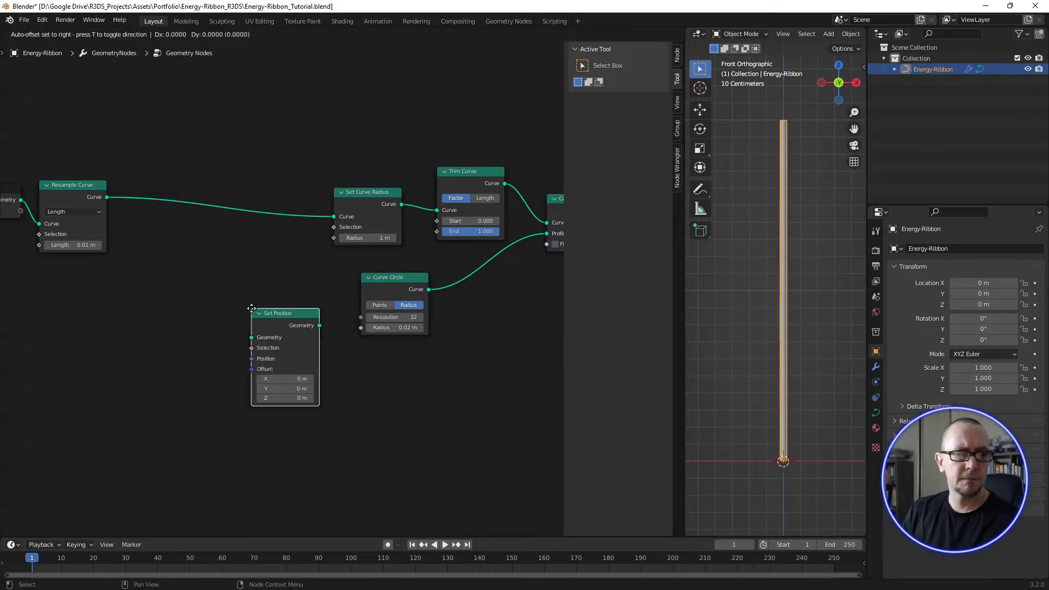
{"action": "left_click", "coordinate": [226, 202]}
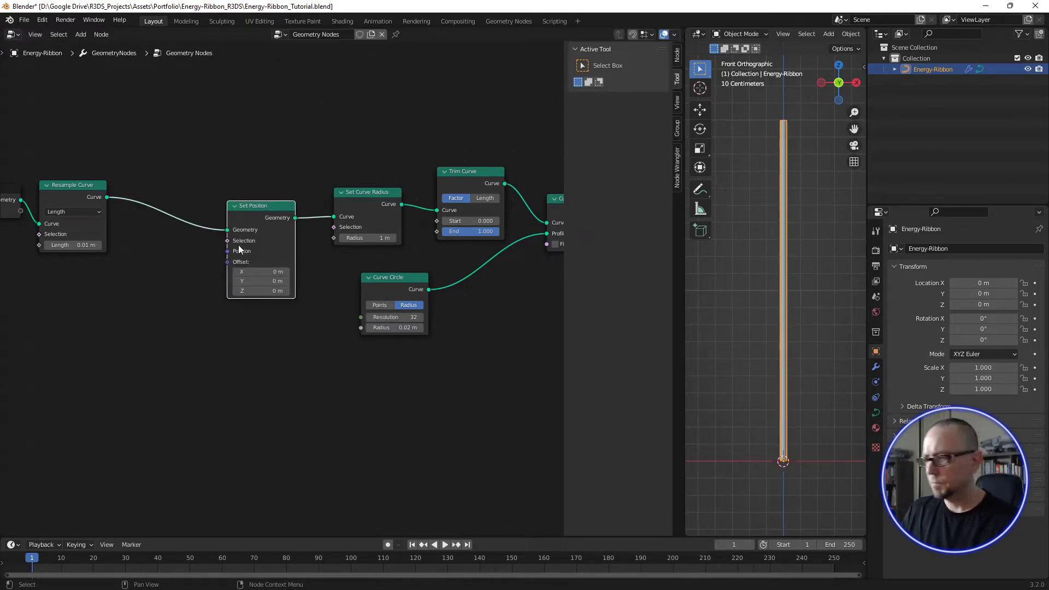
Step: Shift Group Input and Resample Curve further left and recentre the node chain
{"action": "middle_click_drag", "start_coordinate": [173, 324], "coordinate": [267, 328]}
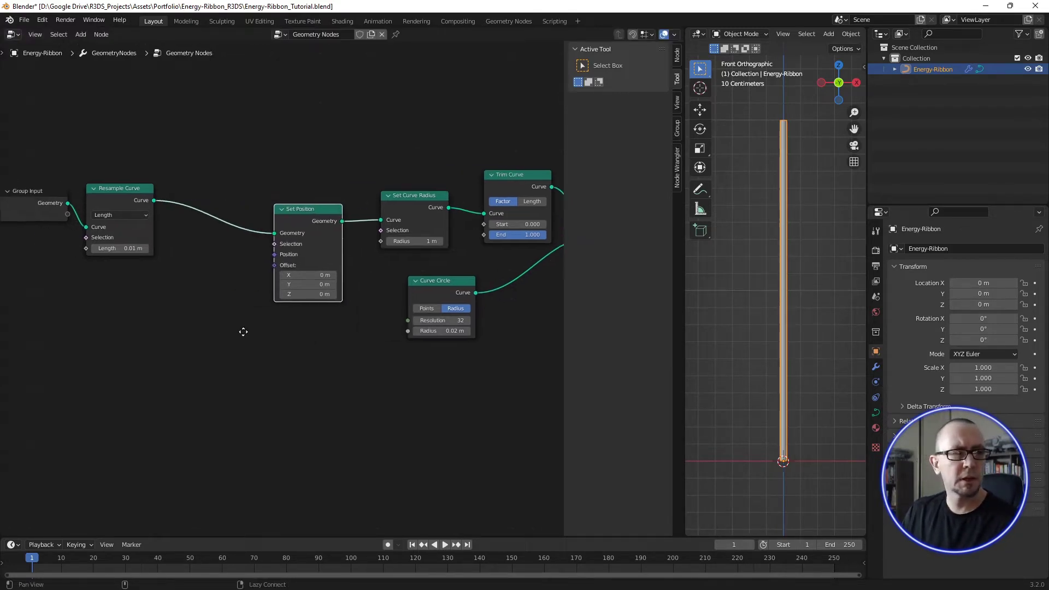
{"action": "left_click_drag", "start_coordinate": [86, 156], "coordinate": [176, 227]}
{"action": "scroll", "coordinate": [176, 227], "scroll_direction": "down", "scroll_amount": 1}
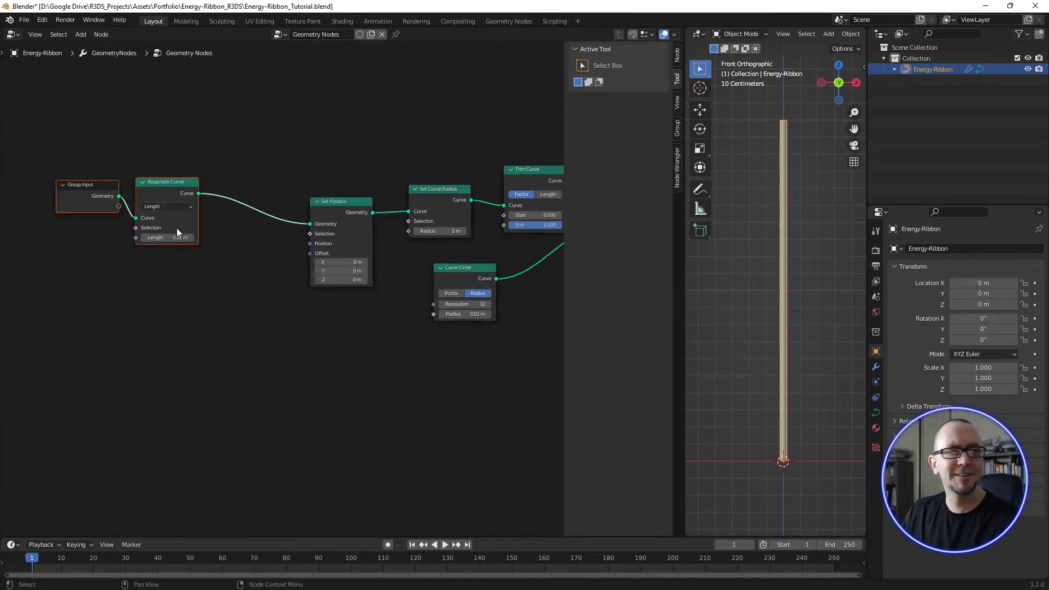
{"action": "scroll", "coordinate": [176, 227], "scroll_direction": "down", "scroll_amount": 1}
{"action": "middle_click_drag", "start_coordinate": [195, 342], "coordinate": [273, 349]}
{"action": "key", "text": "g"}
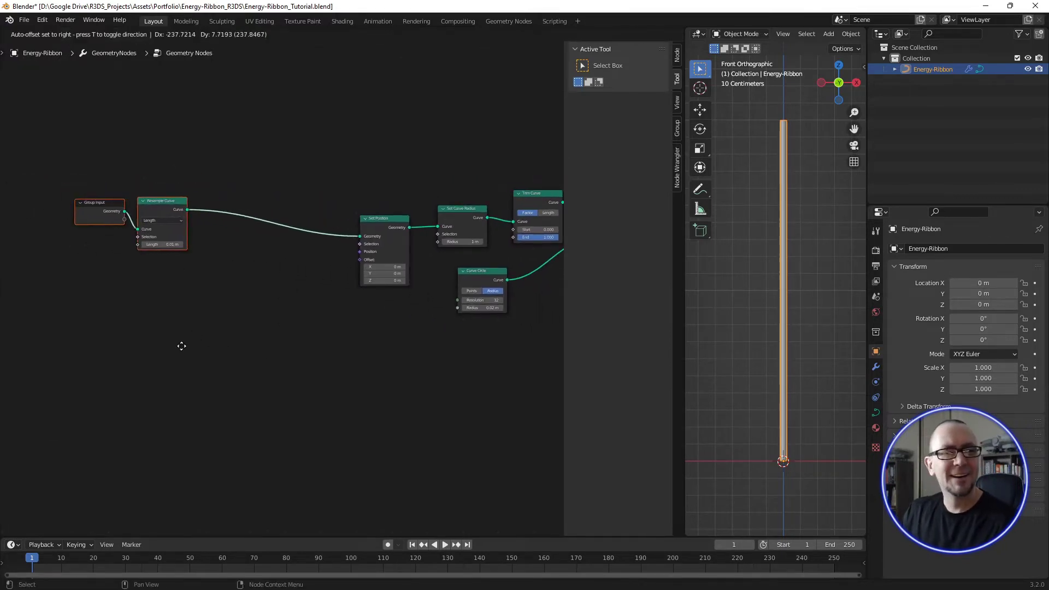
{"action": "left_click", "coordinate": [182, 345]}
{"action": "key", "text": "Home"}
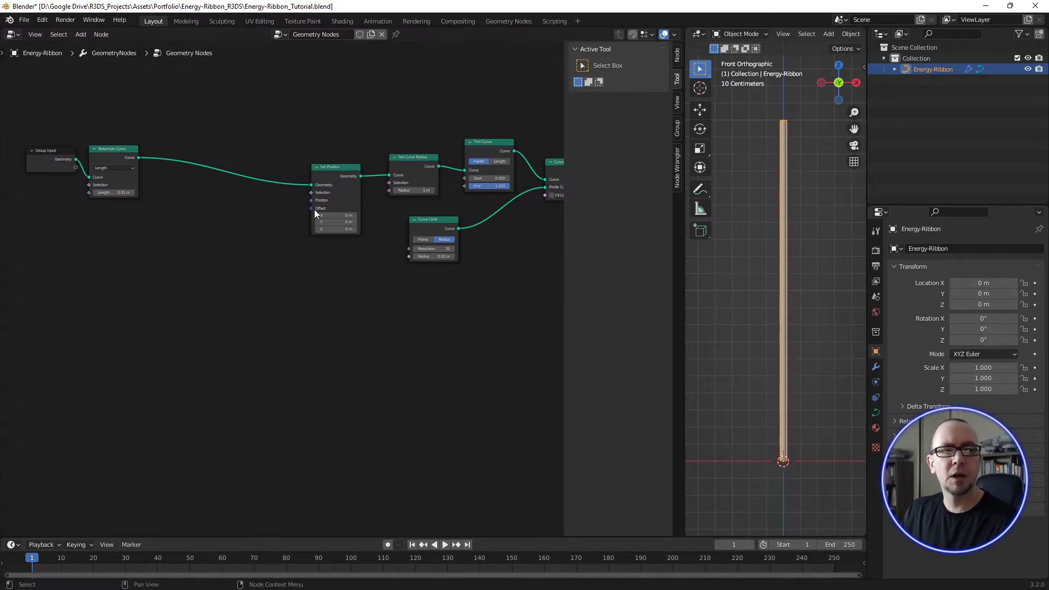
{"action": "scroll", "coordinate": [244, 306], "scroll_direction": "up", "scroll_amount": 1}
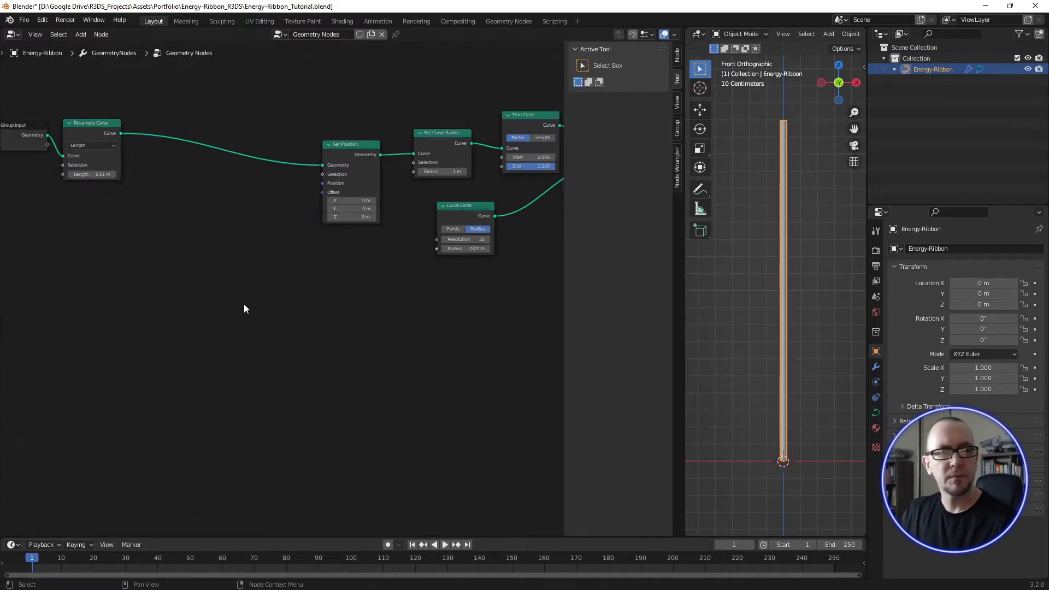
{"action": "middle_click_drag", "start_coordinate": [247, 322], "coordinate": [291, 380]}
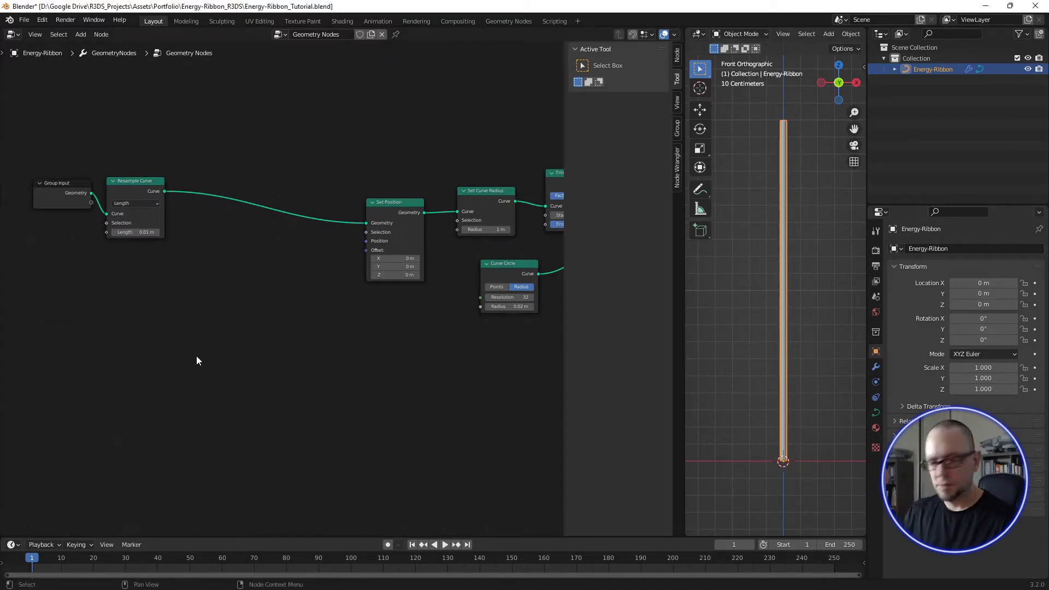
Step: Add a 4D Noise Texture node below the chain
{"action": "key", "text": "shift+a"}
{"action": "type", "text": "s"}
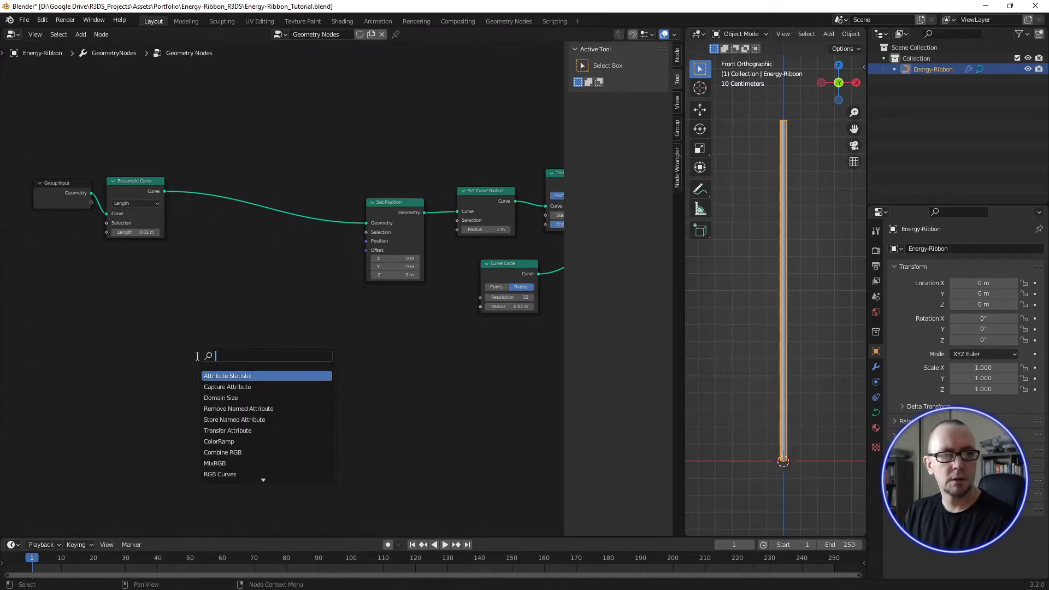
{"action": "type", "text": "noi"}
{"action": "key", "text": "Down"}
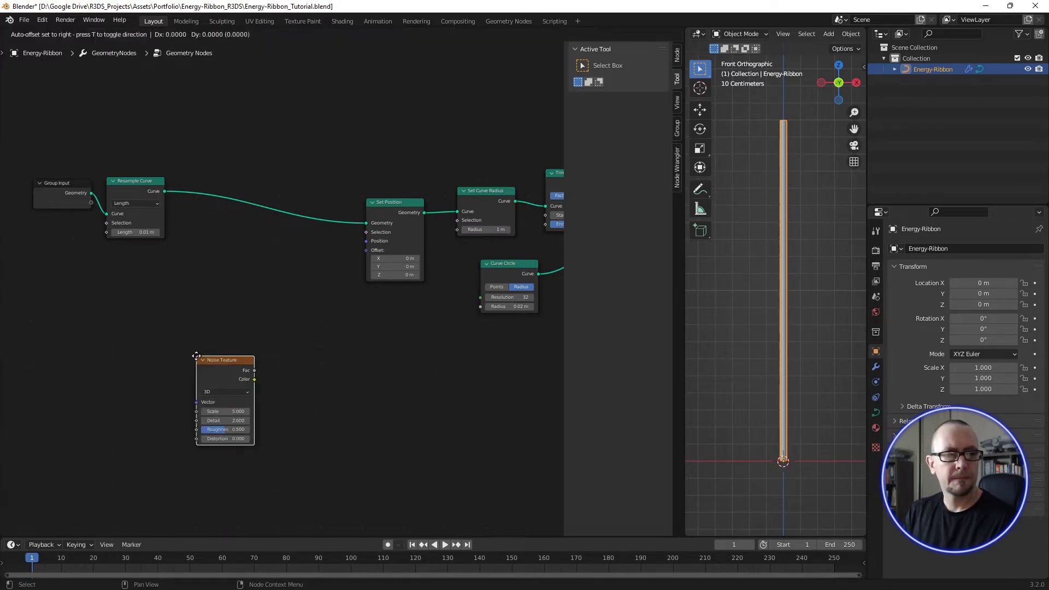
{"action": "key", "text": "Return"}
{"action": "left_click", "coordinate": [152, 290]}
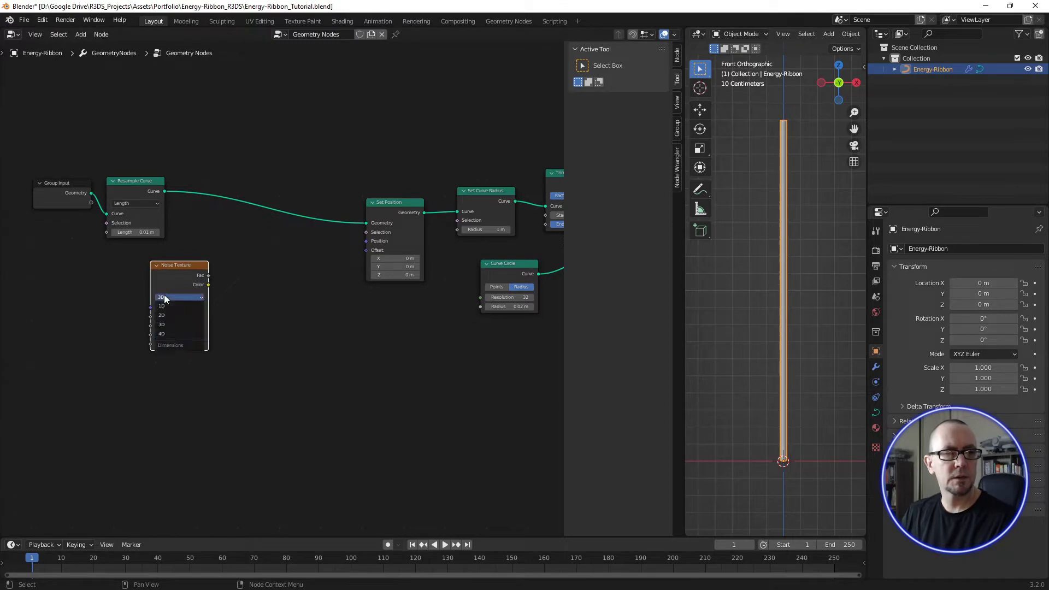
{"action": "left_click", "coordinate": [170, 333]}
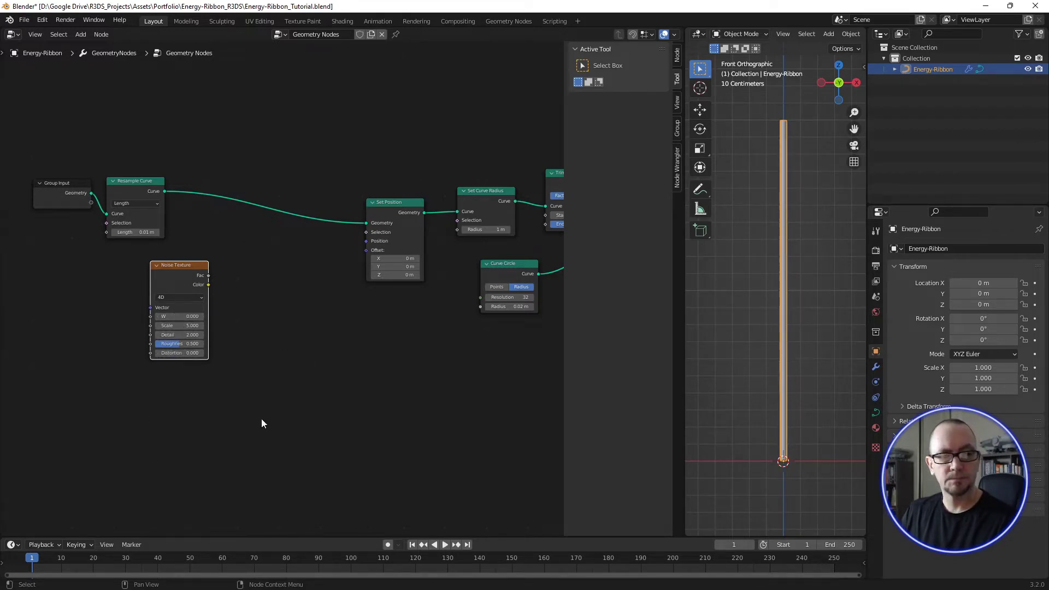
Step: Preview the noise Color as the Set Position offset, then disconnect it to straighten the ribbon
{"action": "mouse_move", "coordinate": [172, 267]}
{"action": "left_mouse_down"}
{"action": "mouse_move", "coordinate": [151, 268]}
{"action": "mouse_move", "coordinate": [368, 250]}
{"action": "left_mouse_up"}
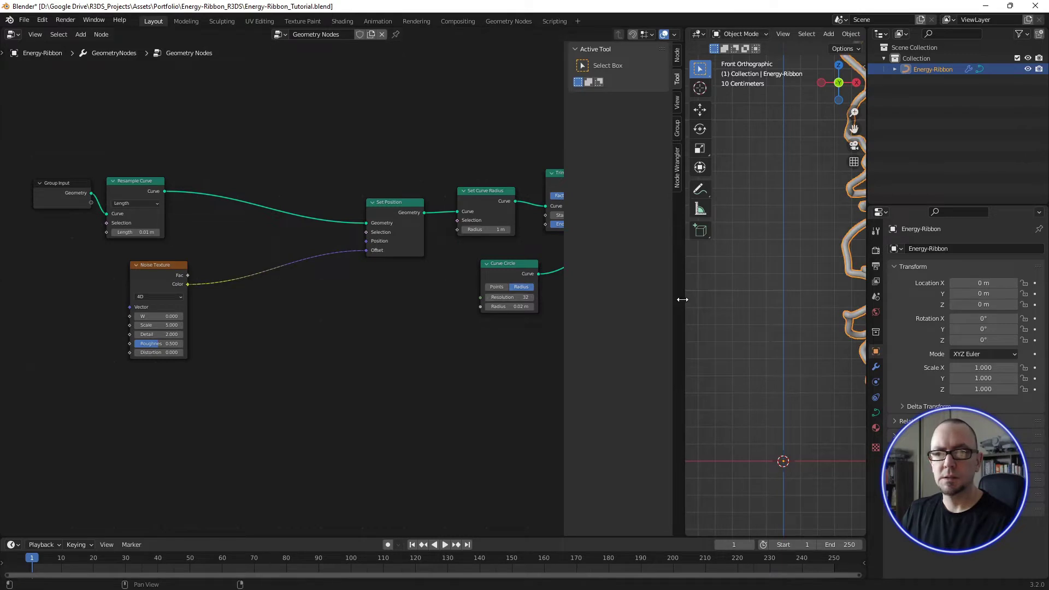
{"action": "scroll", "coordinate": [746, 309], "scroll_direction": "down", "scroll_amount": 2}
{"action": "middle_click_drag", "start_coordinate": [746, 310], "coordinate": [795, 240]}
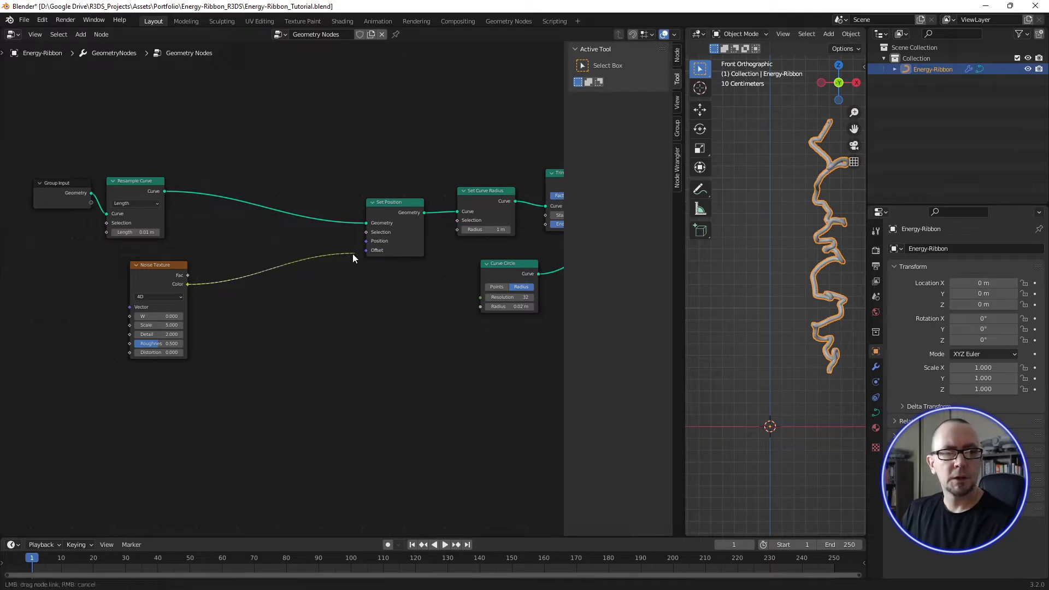
{"action": "left_click_drag", "start_coordinate": [360, 250], "coordinate": [332, 261]}
{"action": "scroll", "coordinate": [749, 367], "scroll_direction": "up", "scroll_amount": 1}
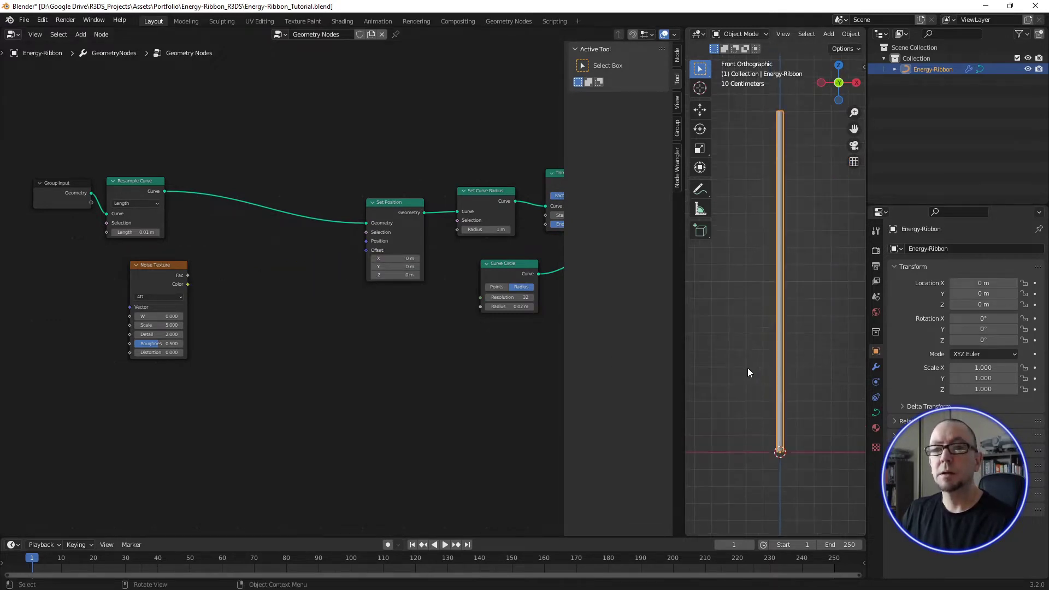
{"action": "scroll", "coordinate": [749, 364], "scroll_direction": "up", "scroll_amount": 1}
{"action": "middle_click_drag", "start_coordinate": [333, 392], "coordinate": [250, 343]}
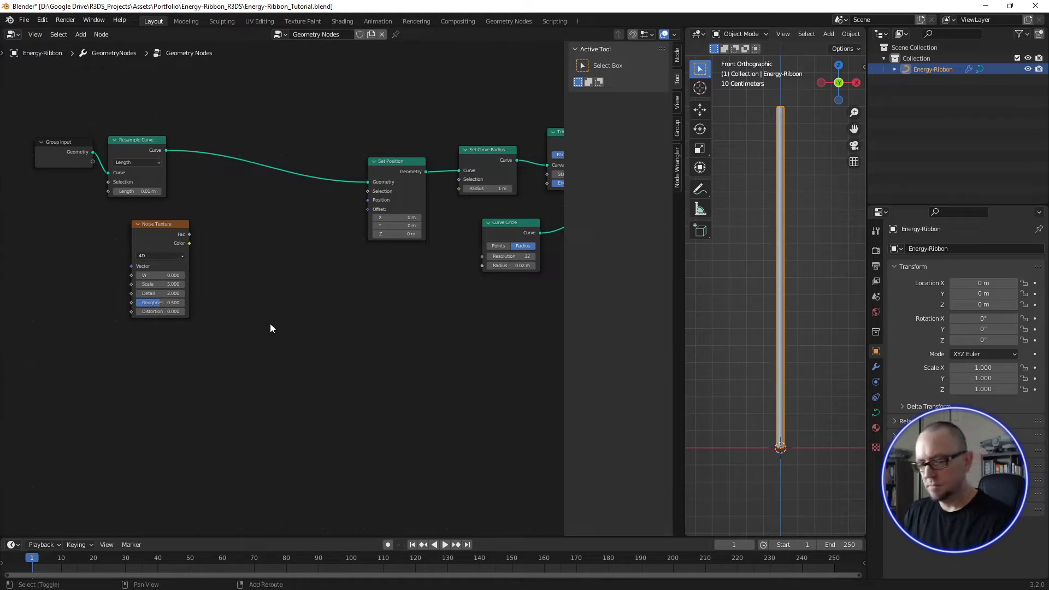
Step: Add a Vector Math Subtract node with 0.5, 0.5, 0.5 as the second vector
{"action": "key", "text": "shift+a"}
{"action": "type", "text": "v"}
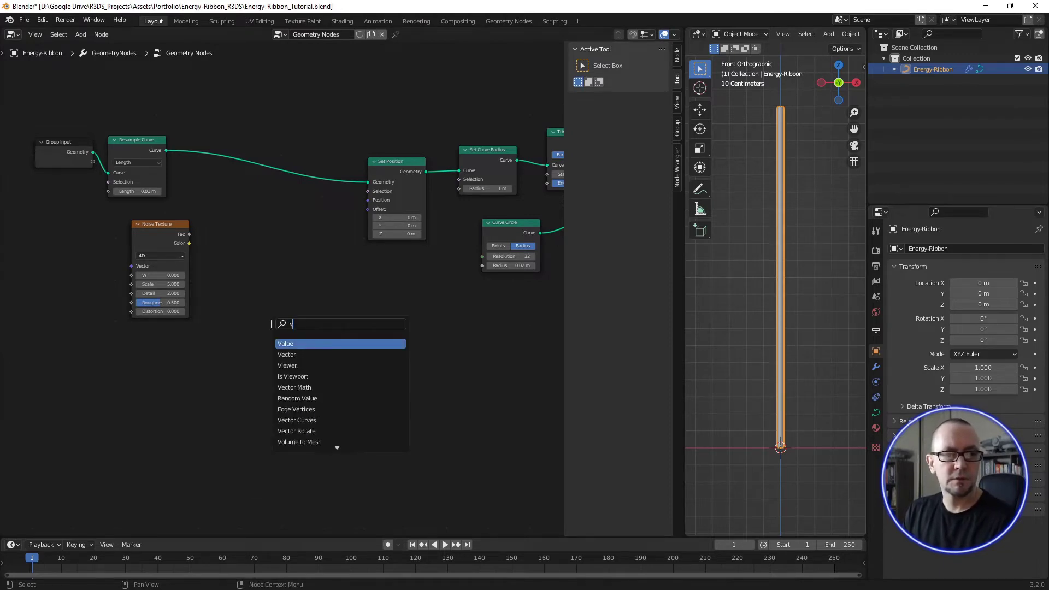
{"action": "type", "text": "ec"}
{"action": "left_click", "coordinate": [295, 354]}
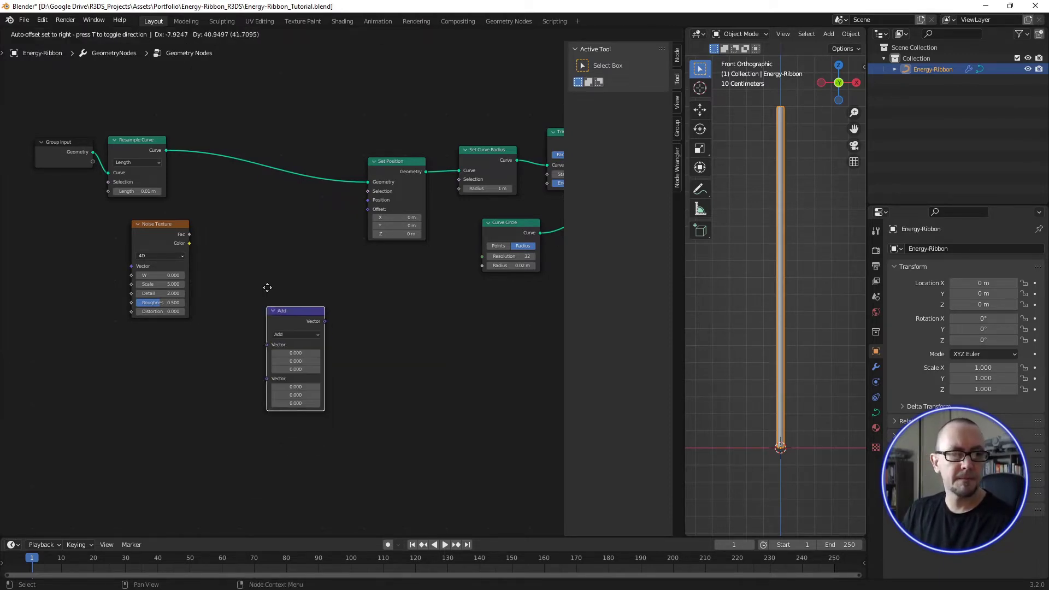
{"action": "left_click", "coordinate": [220, 217]}
{"action": "left_click", "coordinate": [234, 245]}
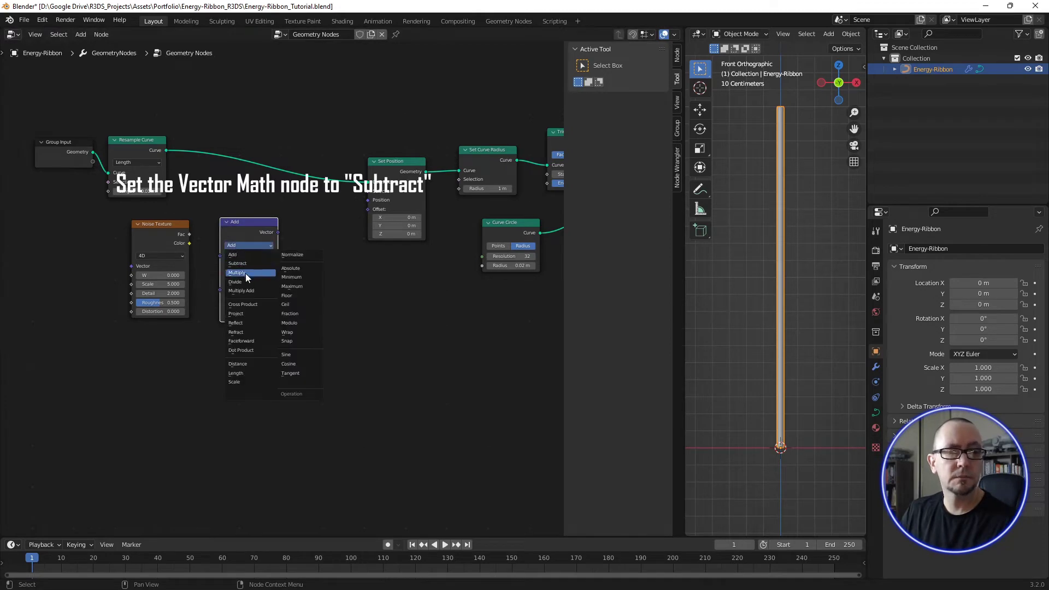
{"action": "left_click", "coordinate": [241, 263]}
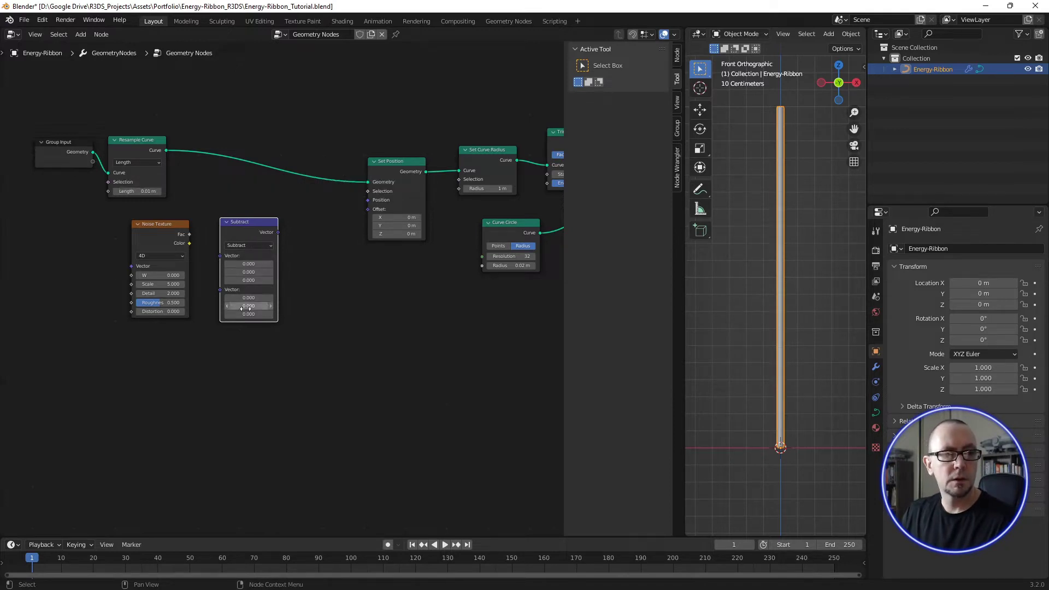
{"action": "left_click_drag", "start_coordinate": [249, 298], "coordinate": [248, 314]}
{"action": "key", "text": "BackSpace"}
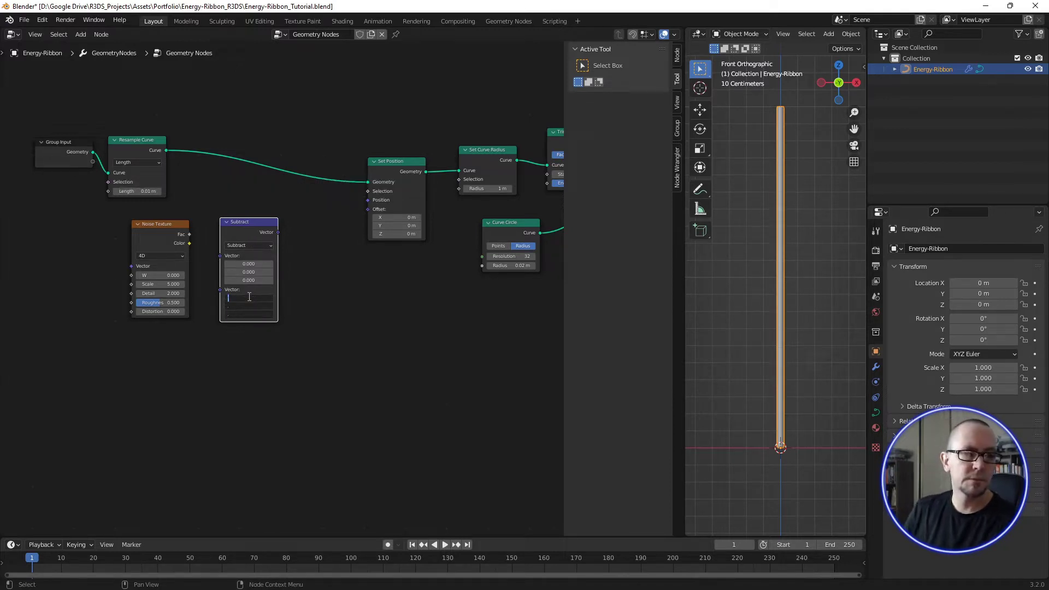
{"action": "key", "text": "Return"}
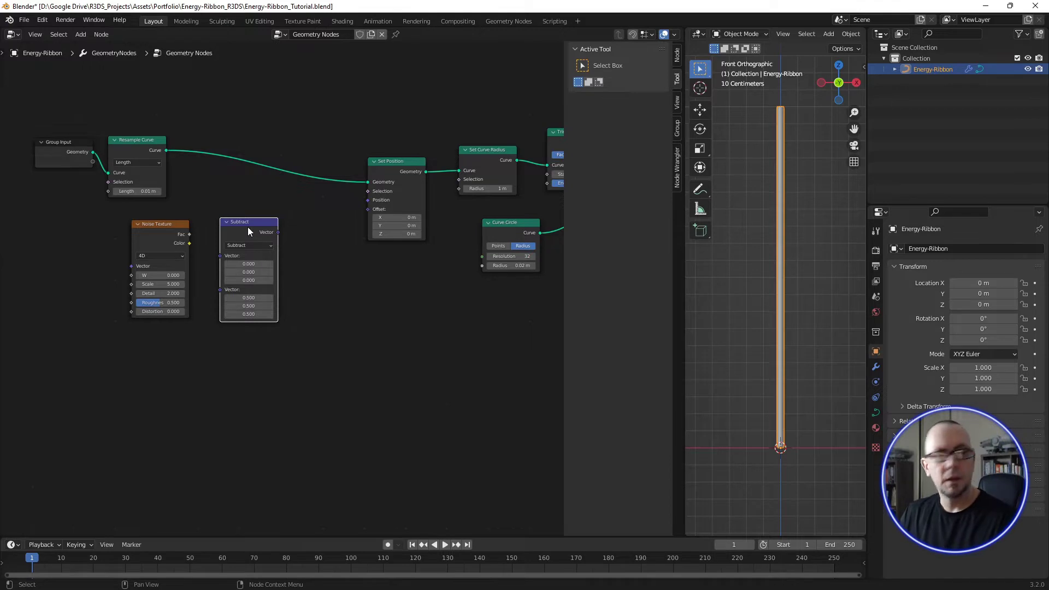
Step: Duplicate the Subtract node below the original
{"action": "key", "text": "shift+d"}
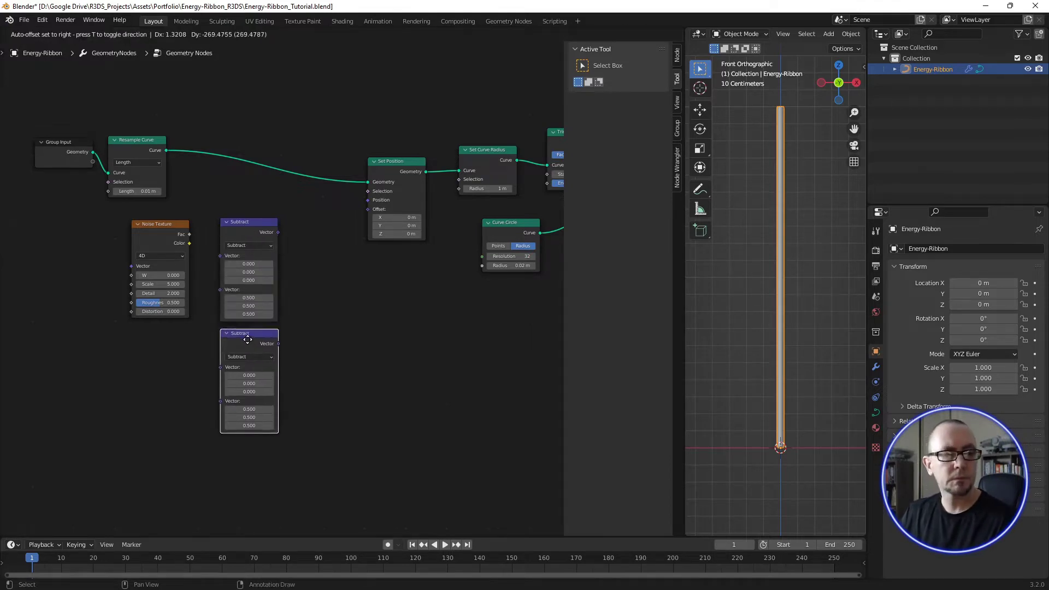
{"action": "left_click", "coordinate": [247, 339]}
{"action": "left_click", "coordinate": [156, 234]}
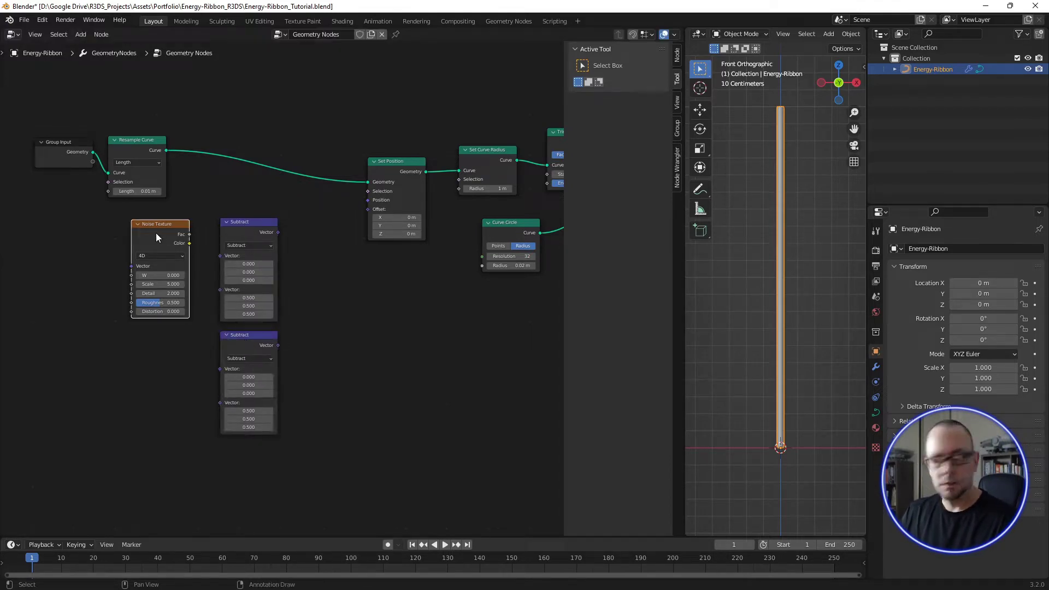
Step: Duplicate the Noise Texture and wire each noise Color into its own Subtract node
{"action": "key", "text": "g"}
{"action": "left_click", "coordinate": [156, 355]}
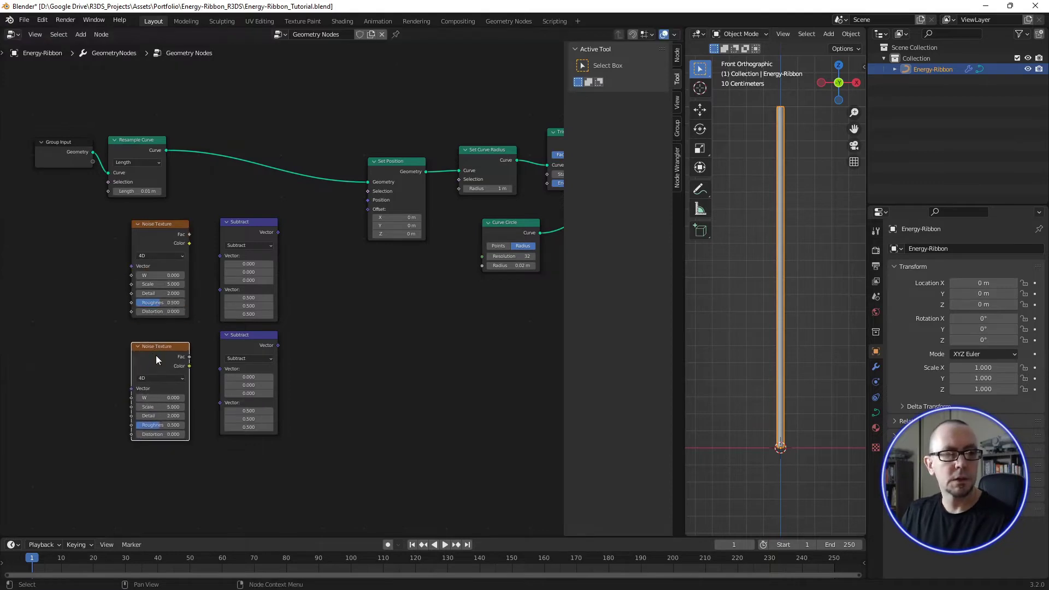
{"action": "left_click_drag", "start_coordinate": [189, 366], "coordinate": [220, 368]}
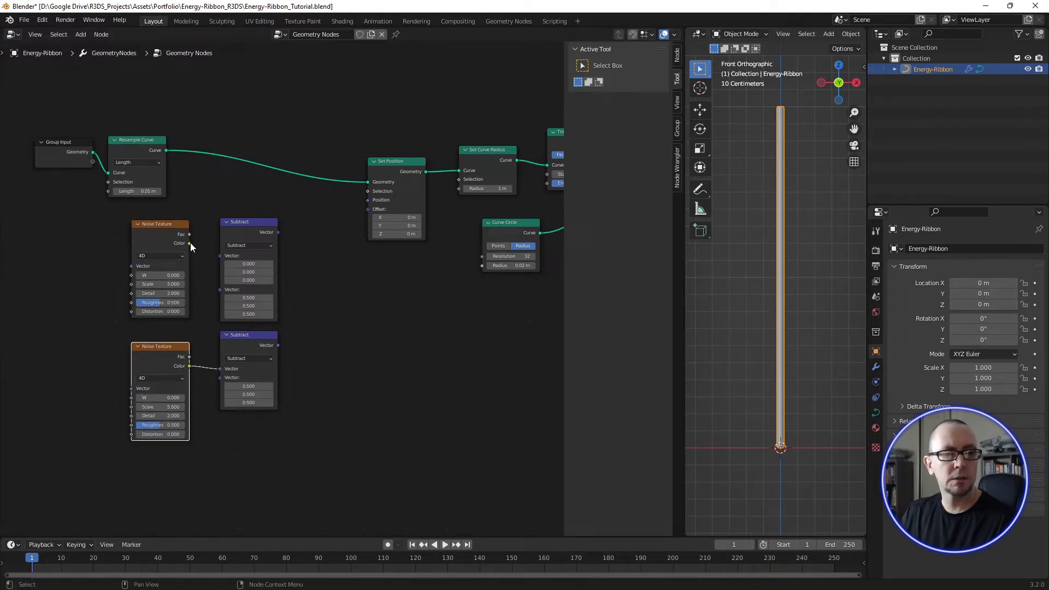
{"action": "left_click_drag", "start_coordinate": [189, 243], "coordinate": [221, 254]}
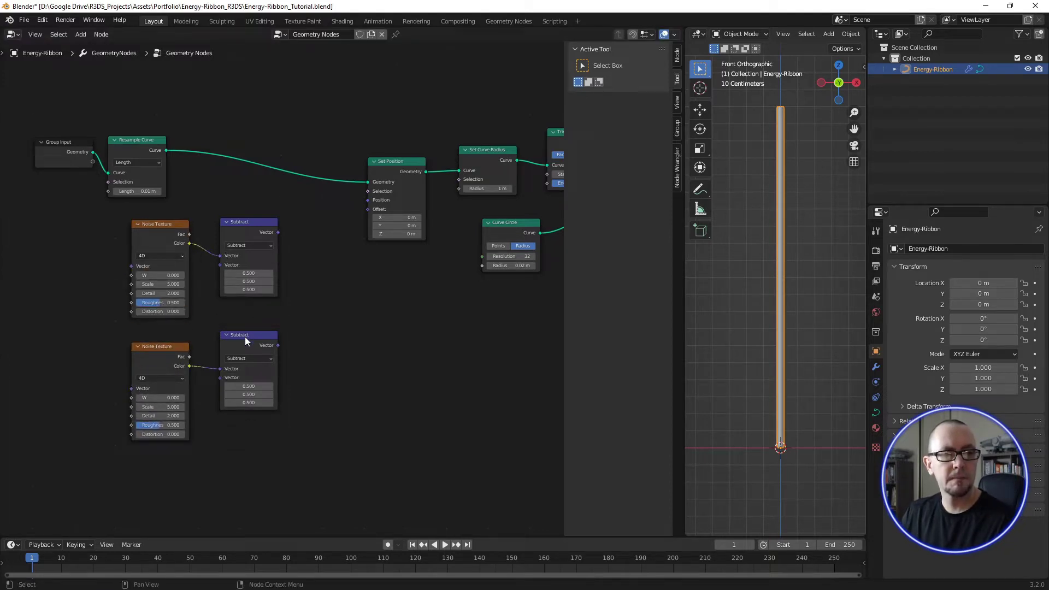
{"action": "left_click_drag", "start_coordinate": [245, 337], "coordinate": [241, 310]}
{"action": "left_click_drag", "start_coordinate": [163, 348], "coordinate": [167, 321]}
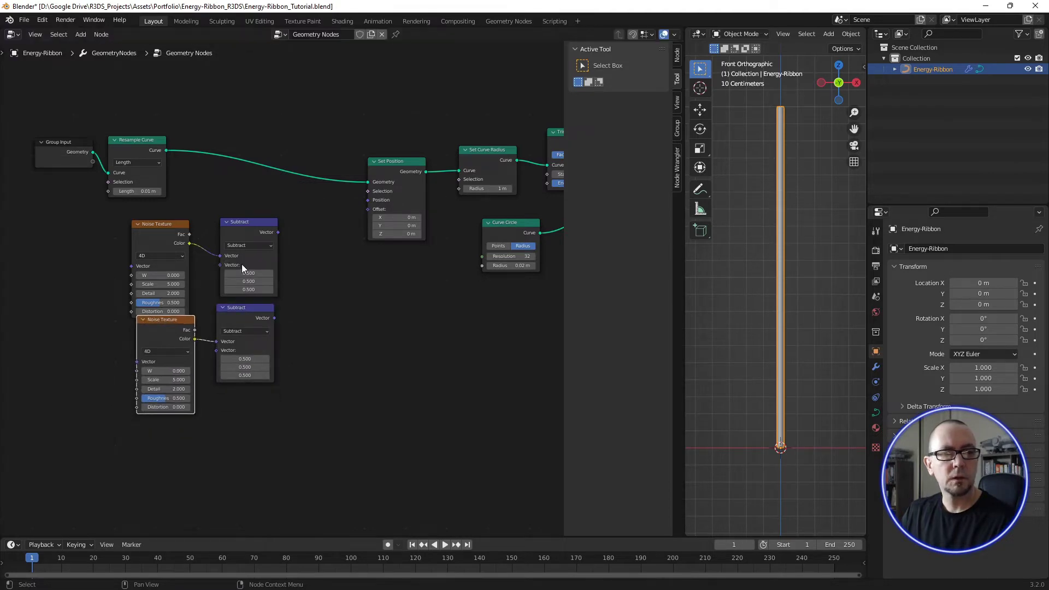
Step: Move both Noise and Subtract pairs to the left
{"action": "left_click_drag", "start_coordinate": [297, 222], "coordinate": [137, 409]}
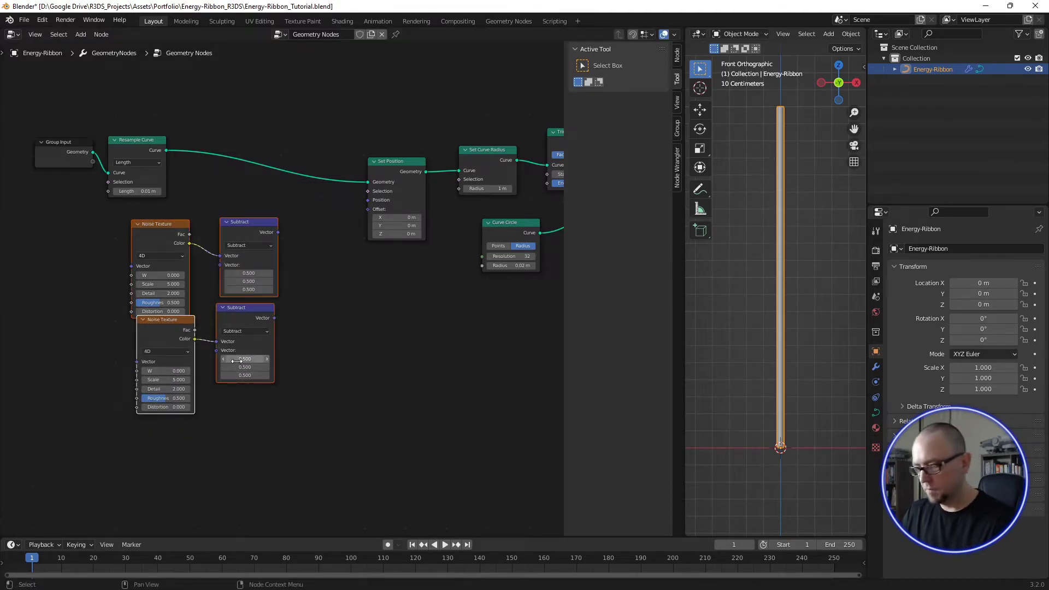
{"action": "key", "text": "g"}
{"action": "left_click", "coordinate": [197, 364]}
{"action": "left_click_drag", "start_coordinate": [125, 328], "coordinate": [116, 333]}
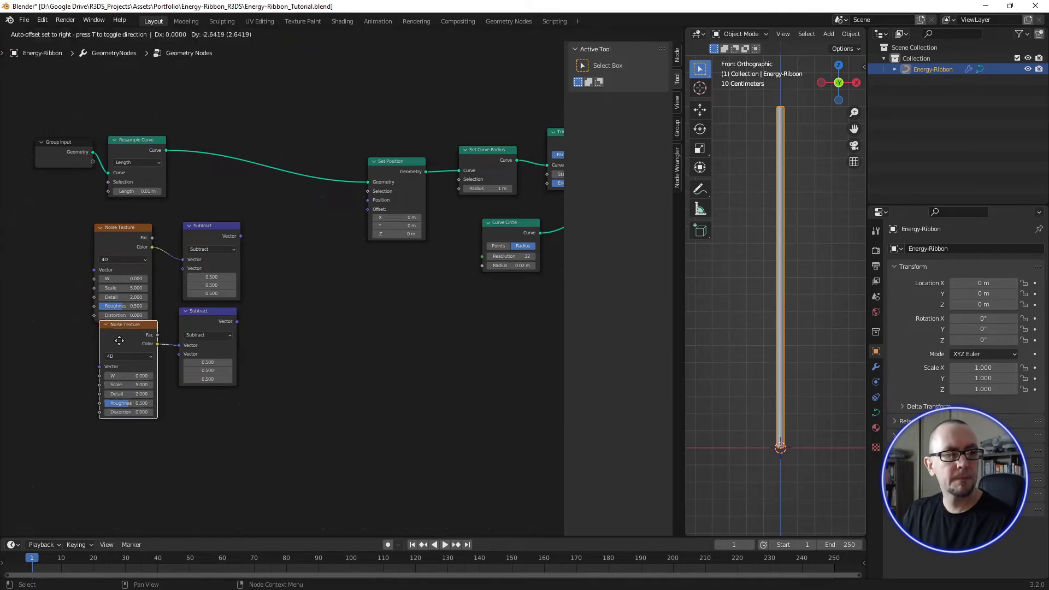
{"action": "left_click", "coordinate": [321, 284]}
Step: Make a Vector Math Scale node from a Subtract copy and feed the upper Subtract into it
{"action": "left_click", "coordinate": [196, 225]}
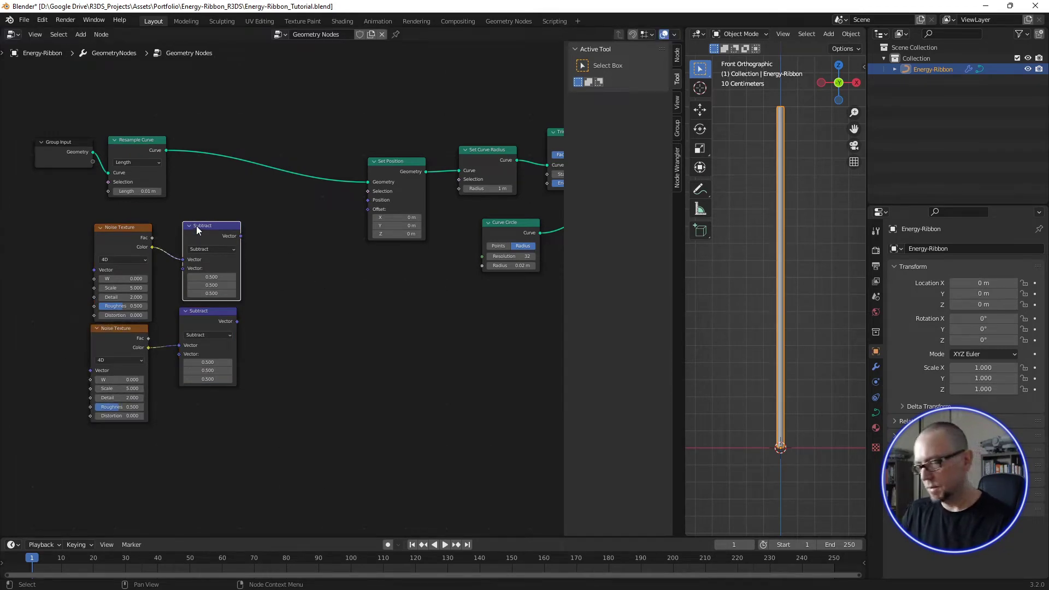
{"action": "key", "text": "shift+d"}
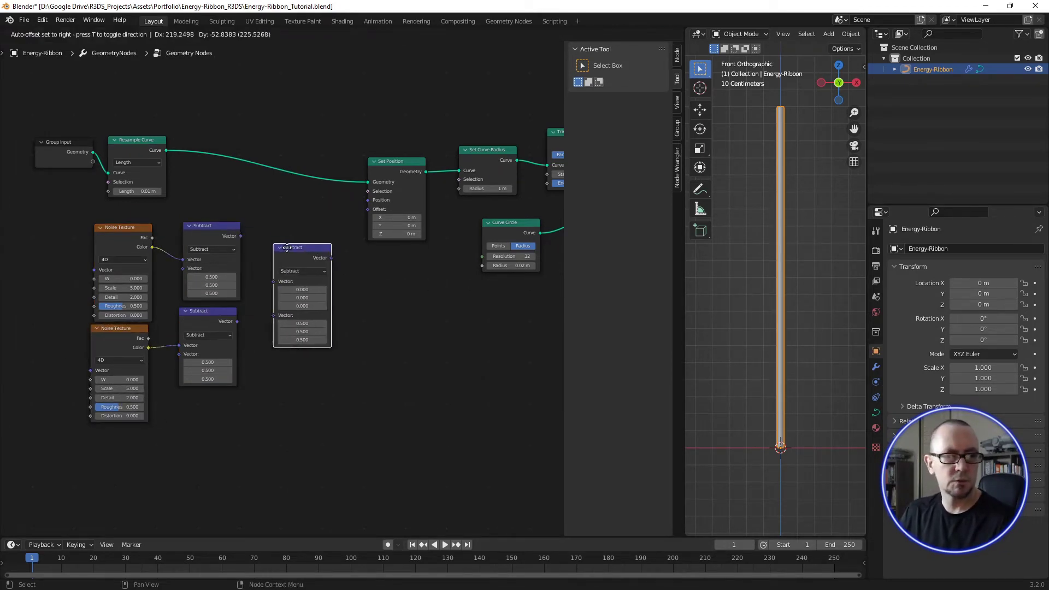
{"action": "left_click", "coordinate": [286, 247]}
{"action": "left_click", "coordinate": [294, 272]}
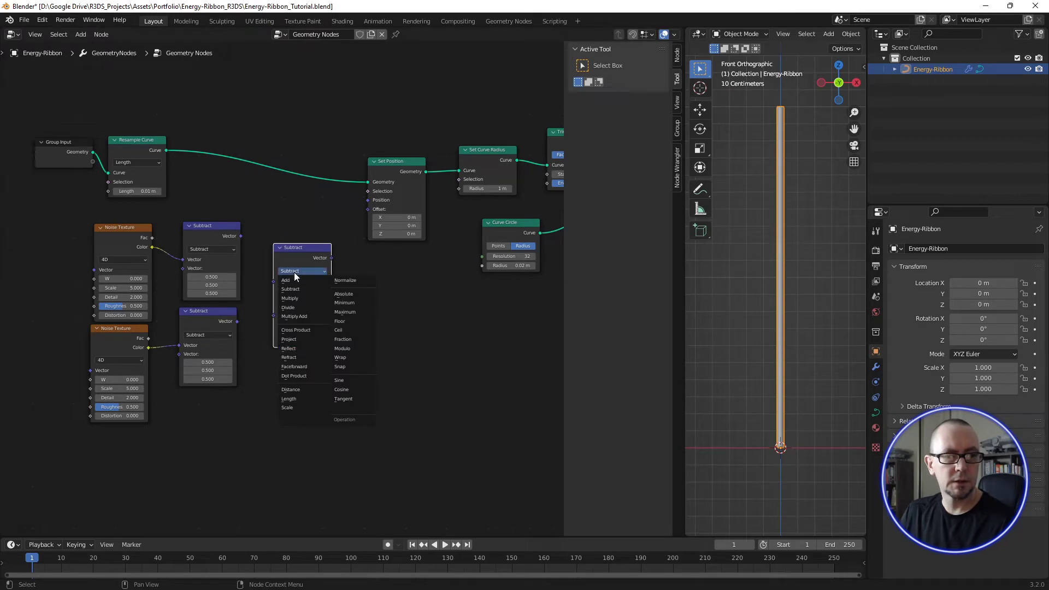
{"action": "left_click", "coordinate": [287, 408]}
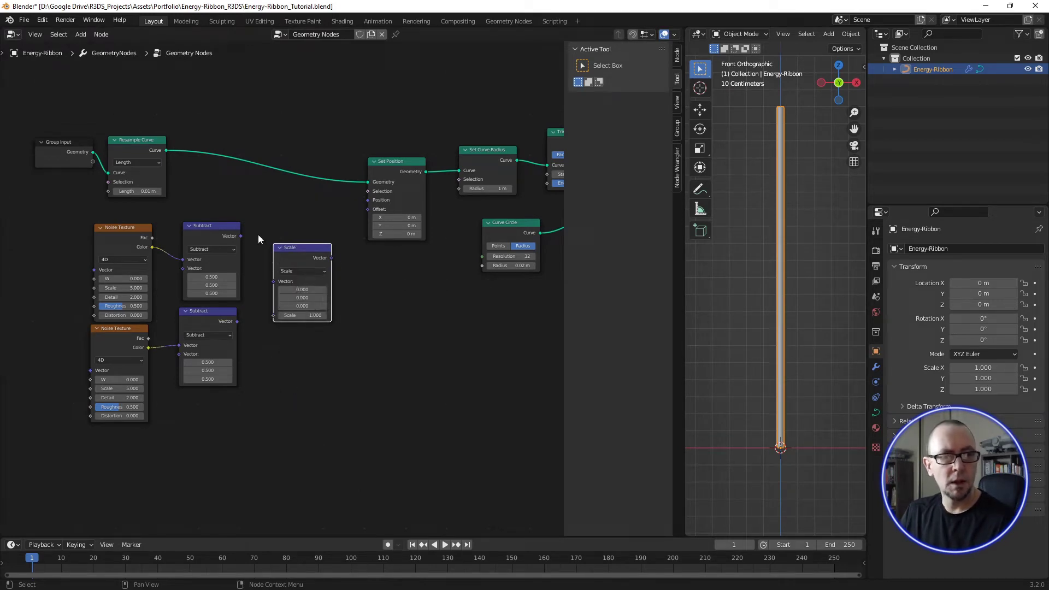
{"action": "left_click_drag", "start_coordinate": [241, 236], "coordinate": [272, 281]}
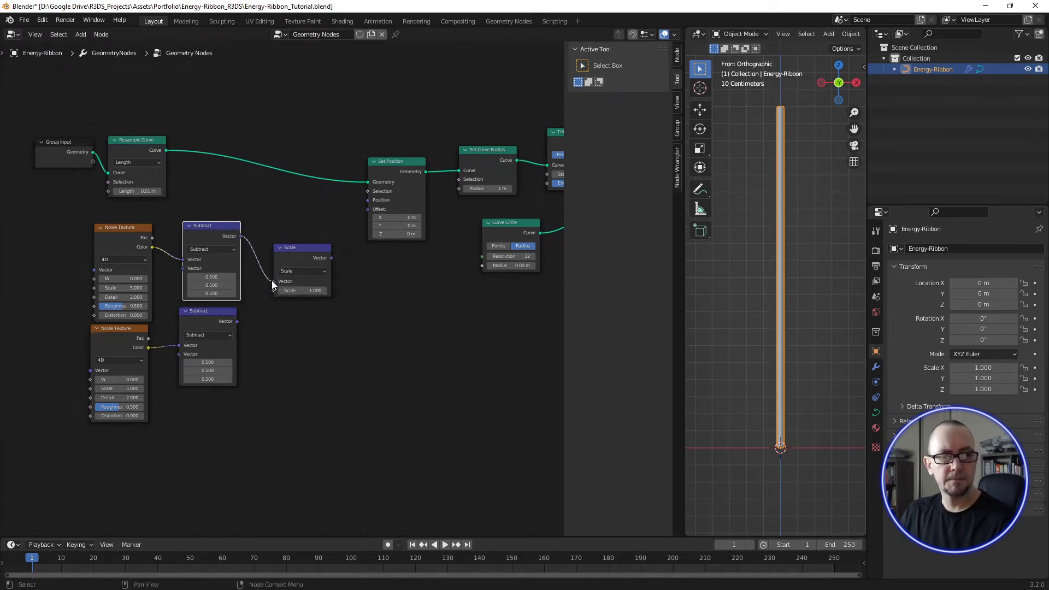
Step: Duplicate the Scale node for the lower Subtract and connect it
{"action": "left_click", "coordinate": [300, 254]}
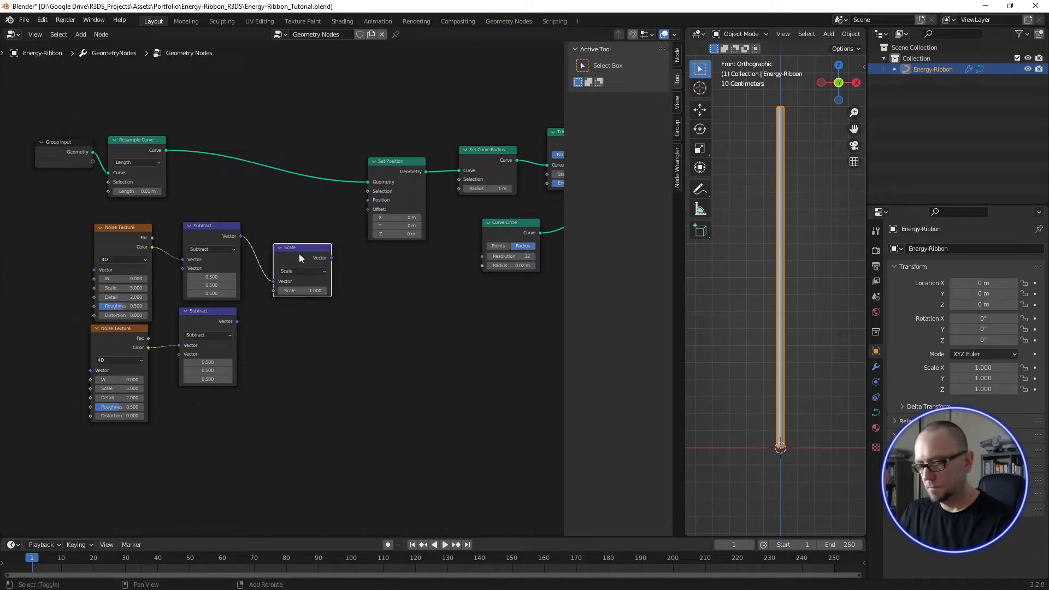
{"action": "key", "text": "shift+d"}
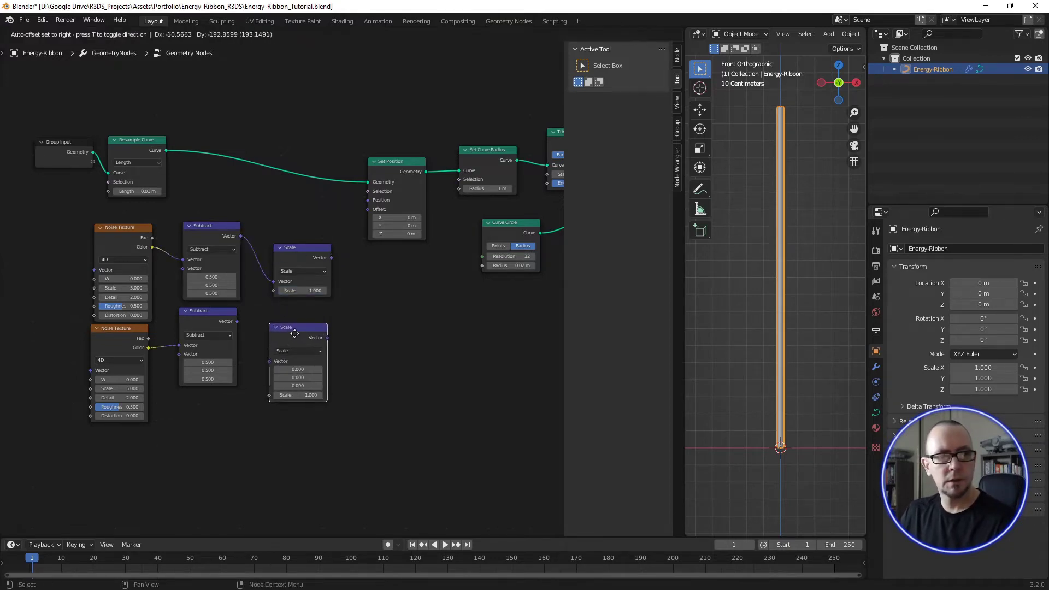
{"action": "left_click", "coordinate": [296, 323]}
{"action": "left_click_drag", "start_coordinate": [237, 321], "coordinate": [270, 352]}
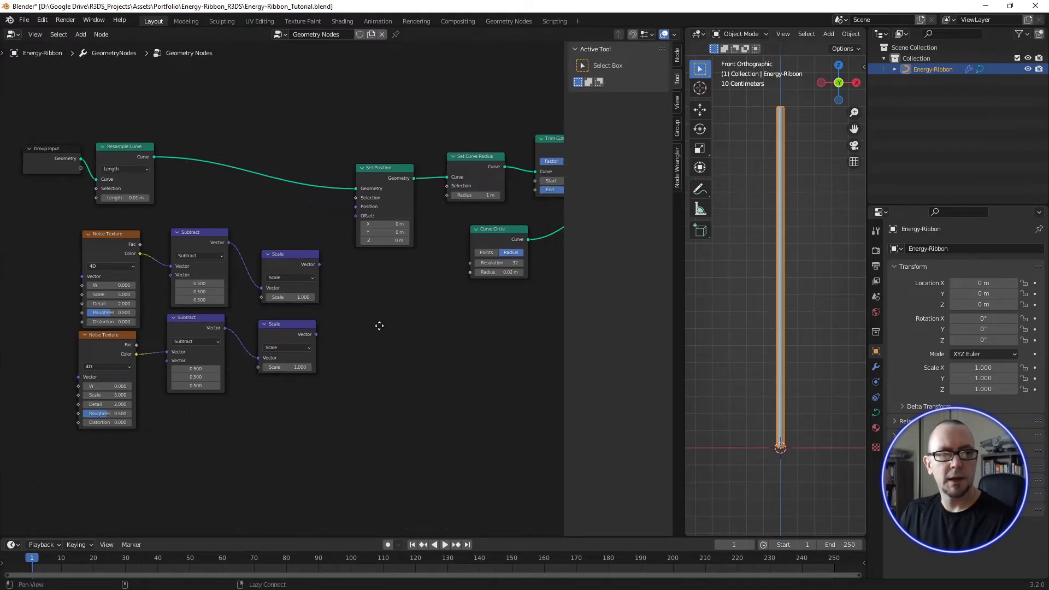
{"action": "middle_click_drag", "start_coordinate": [302, 378], "coordinate": [330, 326]}
{"action": "mouse_move", "coordinate": [234, 247]}
{"action": "left_mouse_down"}
{"action": "mouse_move", "coordinate": [258, 340]}
{"action": "mouse_move", "coordinate": [239, 339]}
{"action": "left_mouse_up"}
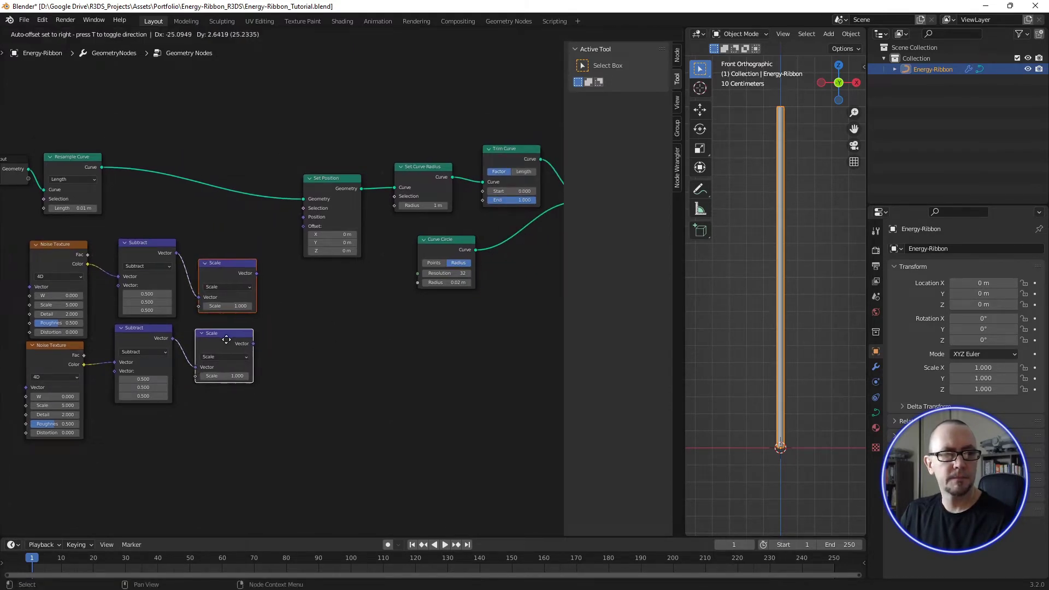
{"action": "left_click", "coordinate": [329, 337]}
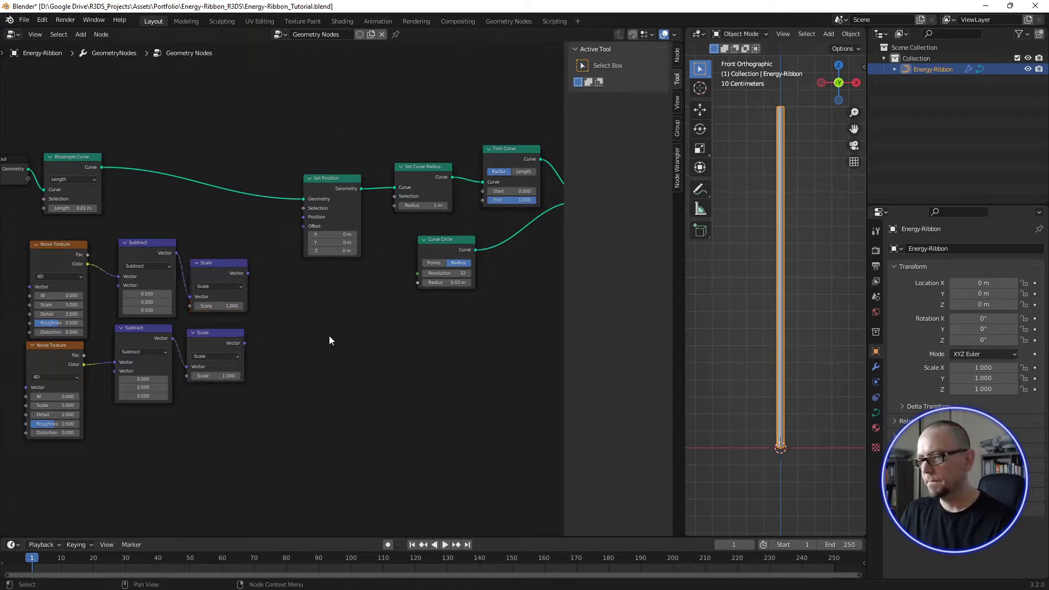
Step: Create a Vector Math Add node from a copy of the upper Scale node
{"action": "key", "text": "shift+a"}
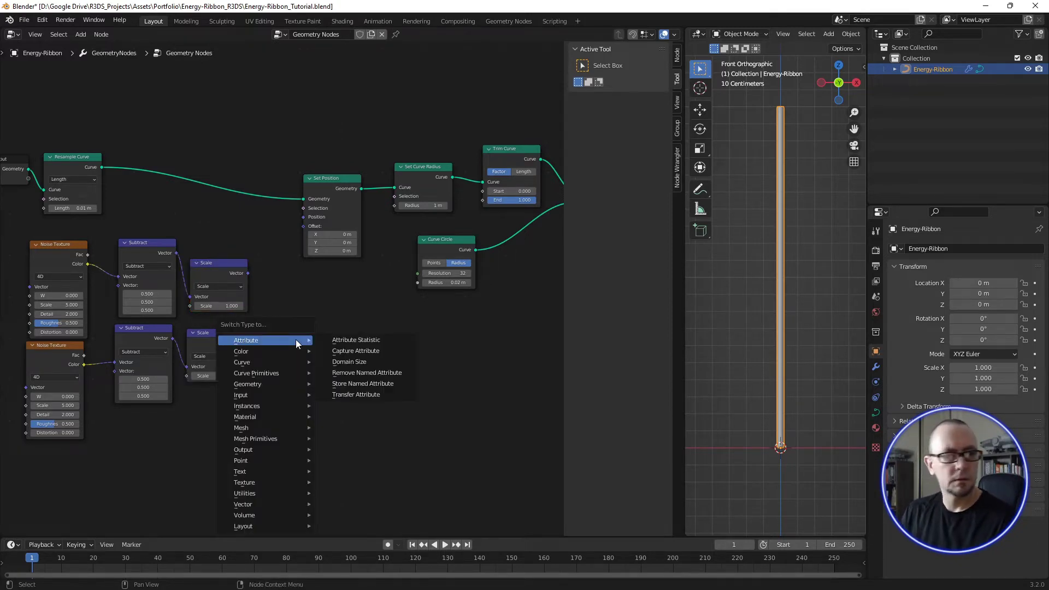
{"action": "key", "text": "Escape"}
{"action": "left_click", "coordinate": [212, 263]}
{"action": "key", "text": "shift+d"}
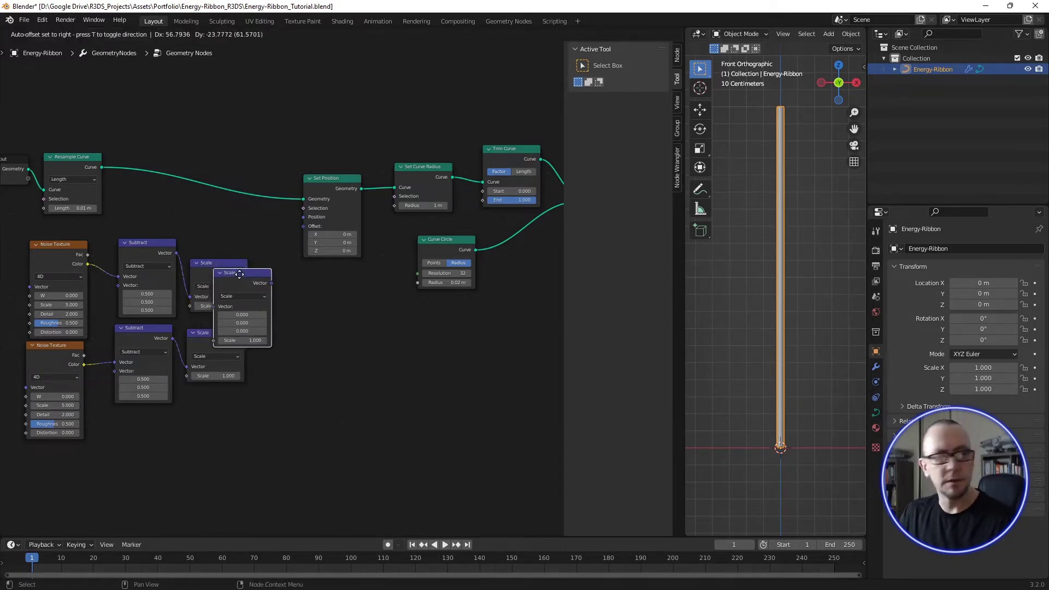
{"action": "left_click", "coordinate": [285, 280]}
{"action": "left_click", "coordinate": [278, 300]}
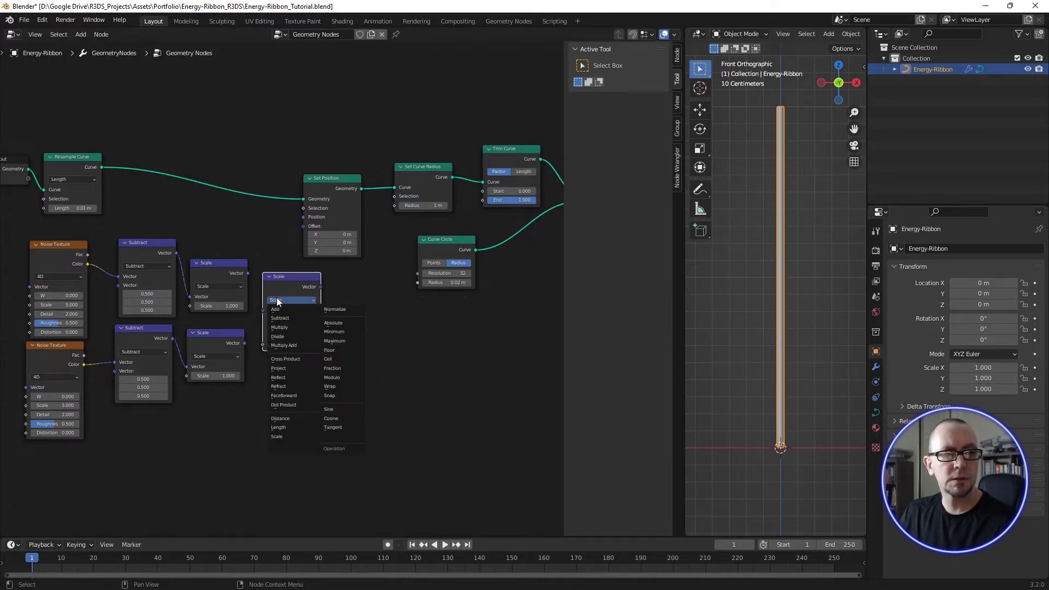
{"action": "left_click", "coordinate": [271, 304]}
Step: Link both Scale outputs into Add and Add's result into Set Position Offset
{"action": "left_click_drag", "start_coordinate": [248, 273], "coordinate": [262, 311]}
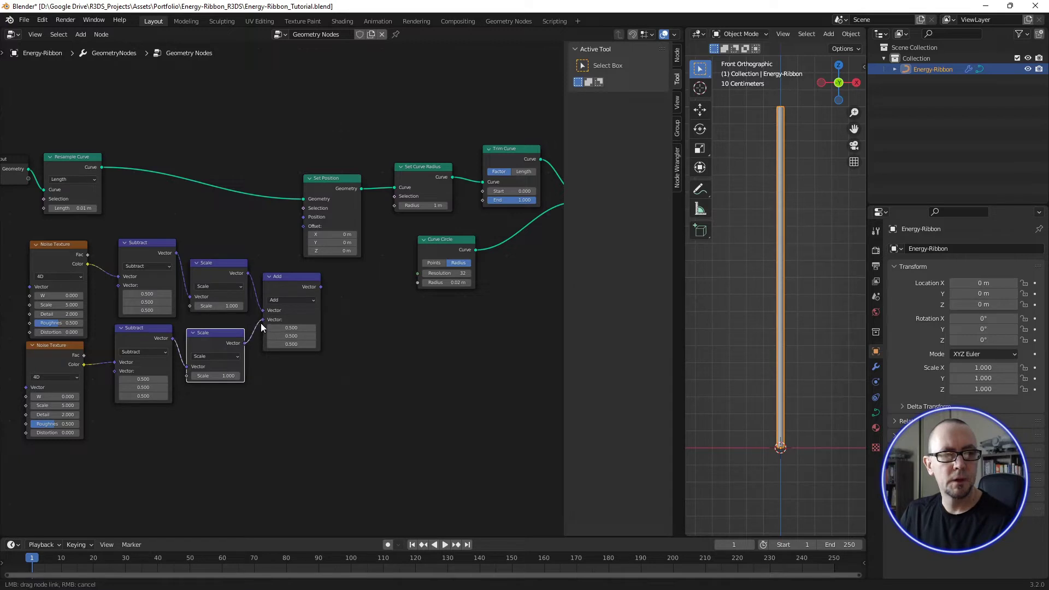
{"action": "left_click_drag", "start_coordinate": [259, 327], "coordinate": [261, 323]}
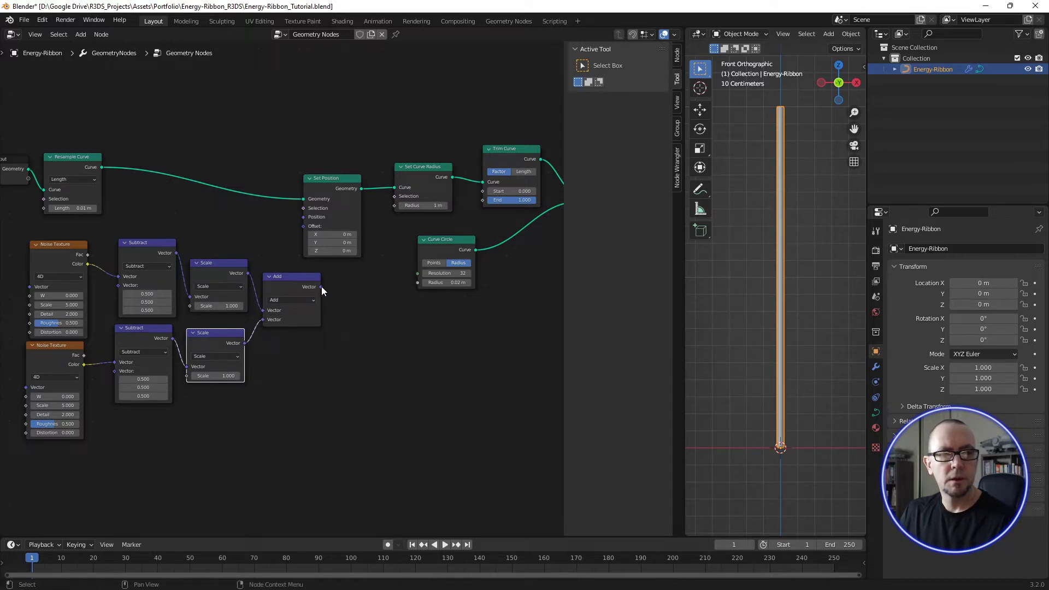
{"action": "mouse_move", "coordinate": [321, 287]}
{"action": "left_mouse_down"}
{"action": "mouse_move", "coordinate": [288, 240]}
{"action": "mouse_move", "coordinate": [303, 226]}
{"action": "left_mouse_up"}
{"action": "left_click_drag", "start_coordinate": [328, 179], "coordinate": [345, 177]}
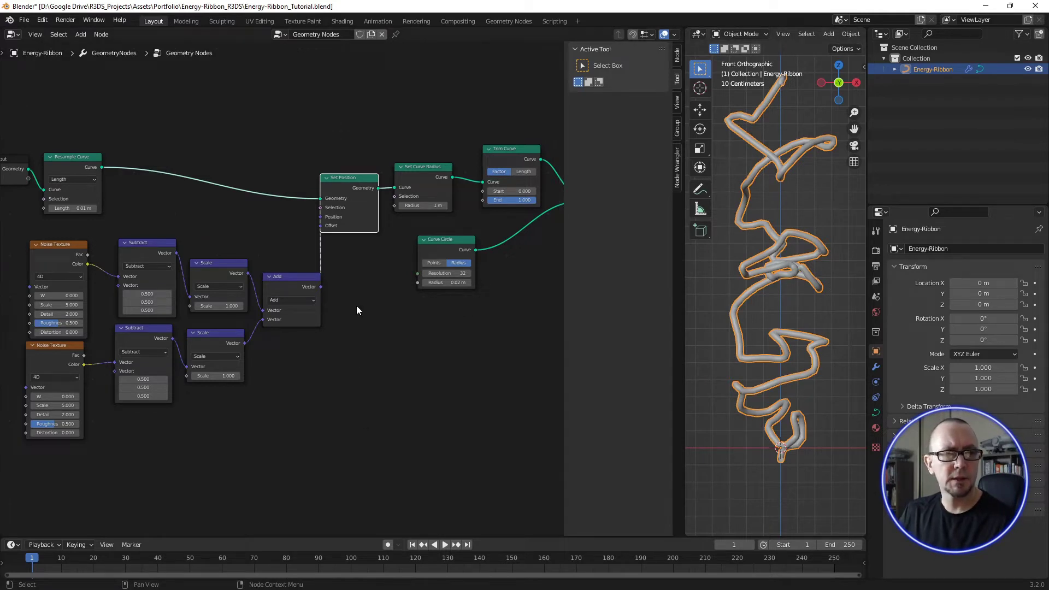
Step: Set the upper Scale factor to -0.540 and the lower Scale factor to 0.800
{"action": "left_click_drag", "start_coordinate": [305, 276], "coordinate": [301, 281]}
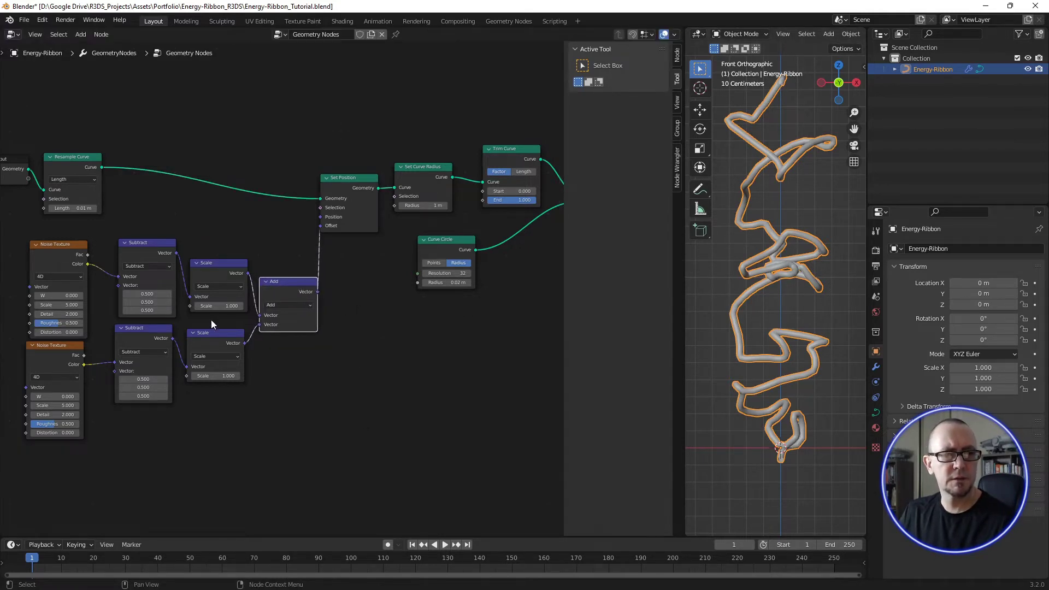
{"action": "mouse_move", "coordinate": [218, 306]}
{"action": "left_mouse_down"}
{"action": "mouse_move", "coordinate": [180, 306]}
{"action": "mouse_move", "coordinate": [202, 305]}
{"action": "left_mouse_up"}
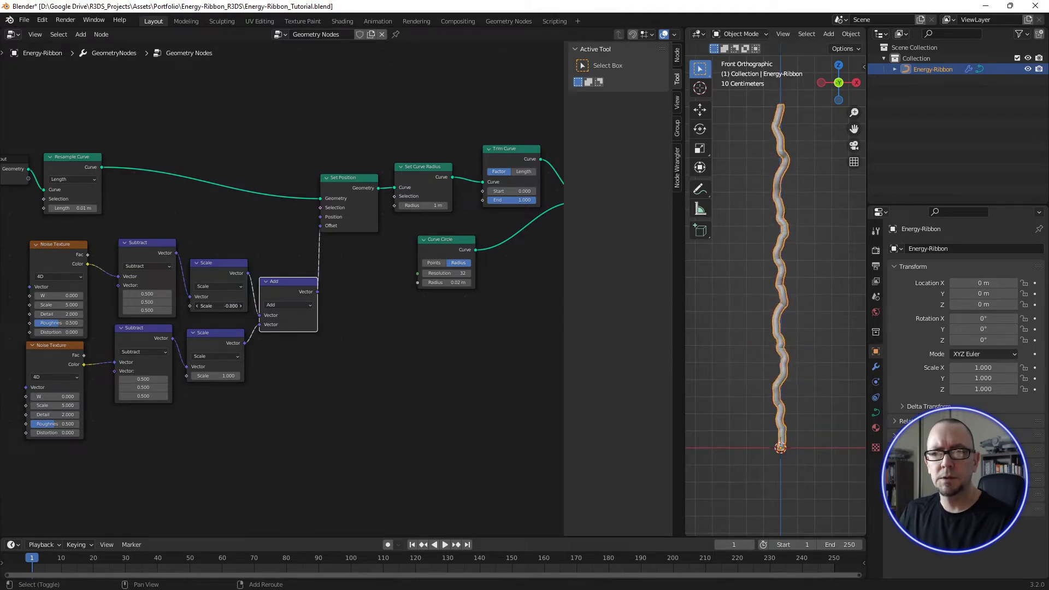
{"action": "left_click_drag", "start_coordinate": [220, 308], "coordinate": [240, 308], "text": "shift"}
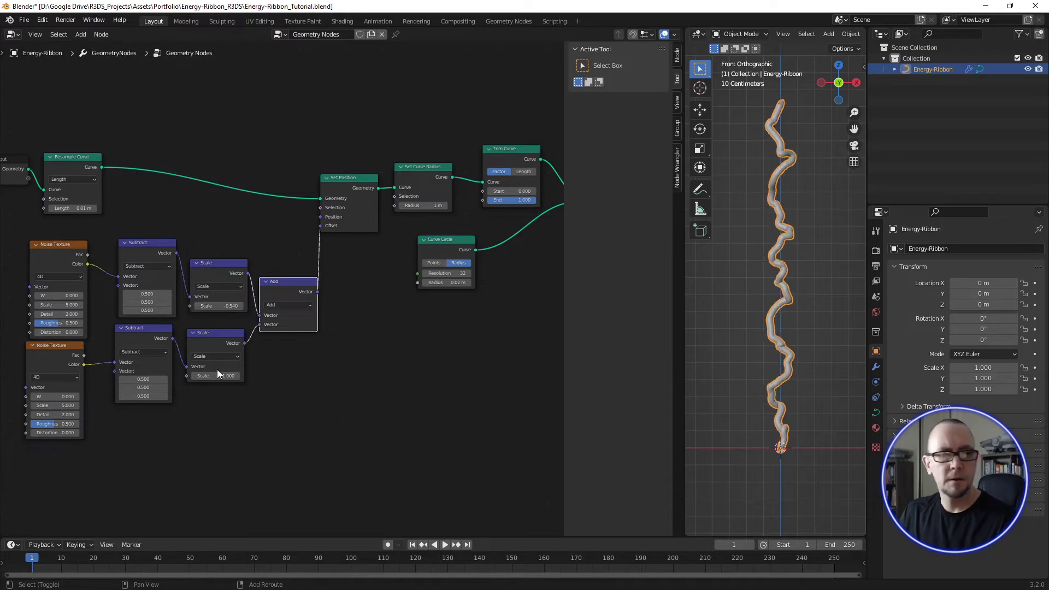
{"action": "left_click_drag", "start_coordinate": [219, 376], "coordinate": [205, 375]}
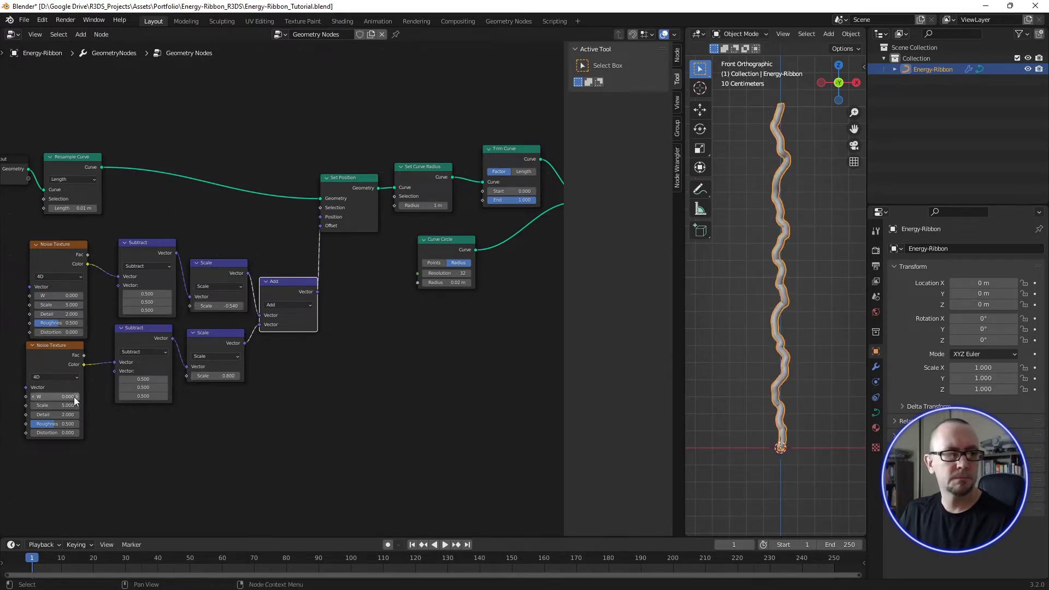
{"action": "middle_click_drag", "start_coordinate": [72, 356], "coordinate": [147, 343]}
Step: Set upper noise scale to 4.970, wire the upper Scale straight into Offset, and lower the noise branch
{"action": "left_click_drag", "start_coordinate": [136, 291], "coordinate": [131, 291]}
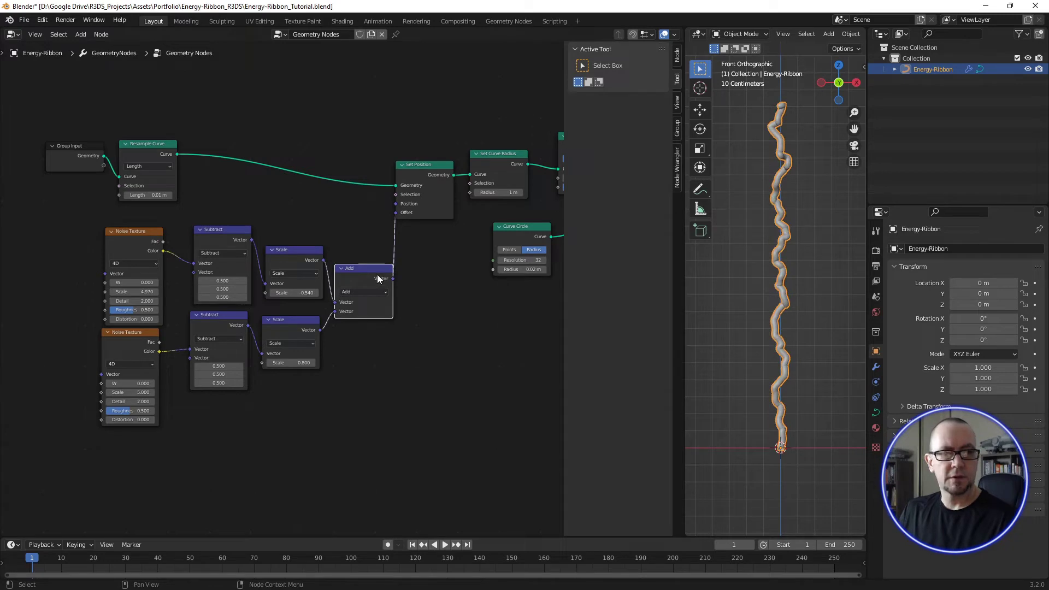
{"action": "left_click_drag", "start_coordinate": [323, 258], "coordinate": [327, 254]}
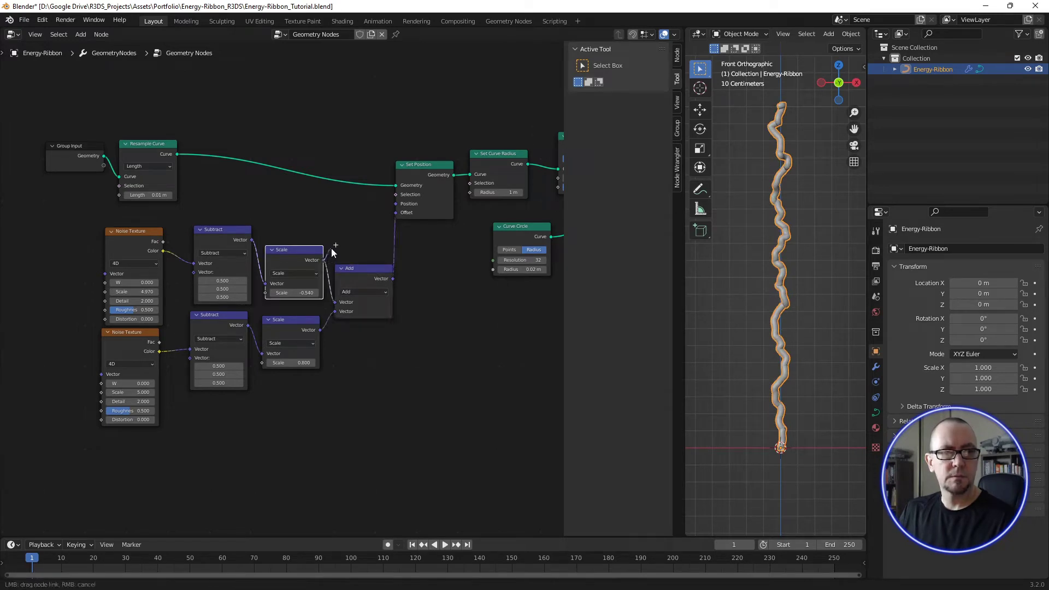
{"action": "left_click_drag", "start_coordinate": [398, 215], "coordinate": [396, 214]}
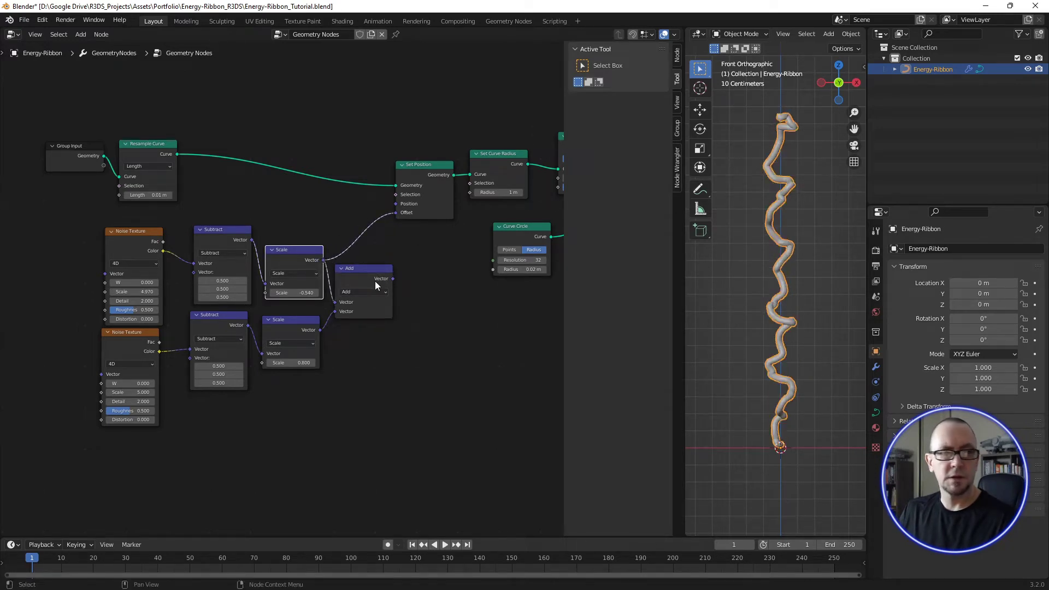
{"action": "left_click_drag", "start_coordinate": [375, 281], "coordinate": [380, 302]}
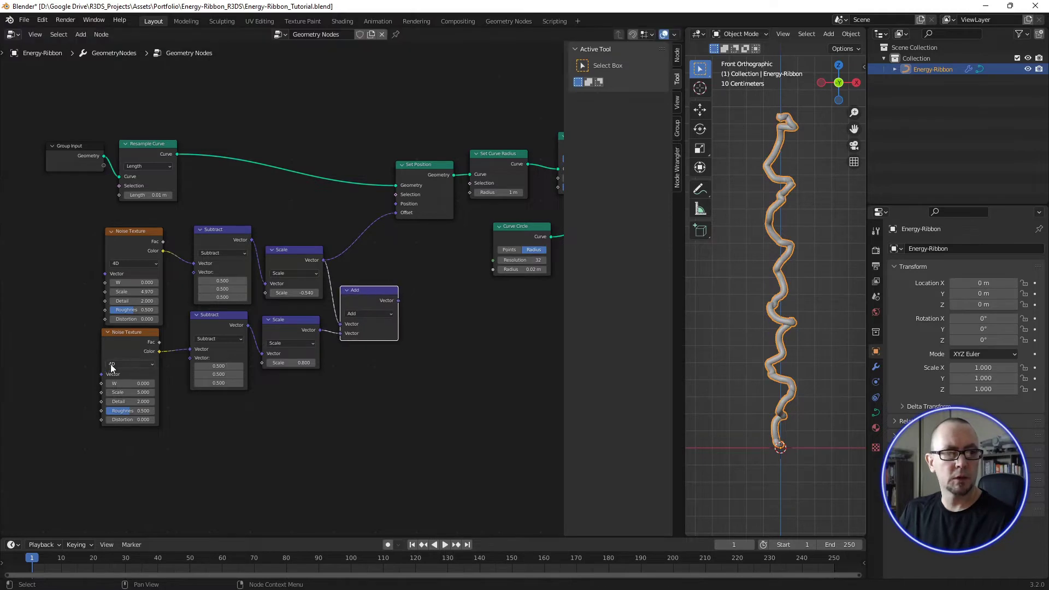
{"action": "left_click_drag", "start_coordinate": [112, 368], "coordinate": [134, 368]}
{"action": "mouse_move", "coordinate": [158, 468]}
{"action": "left_mouse_down"}
{"action": "mouse_move", "coordinate": [280, 358]}
{"action": "mouse_move", "coordinate": [278, 414]}
{"action": "left_mouse_up"}
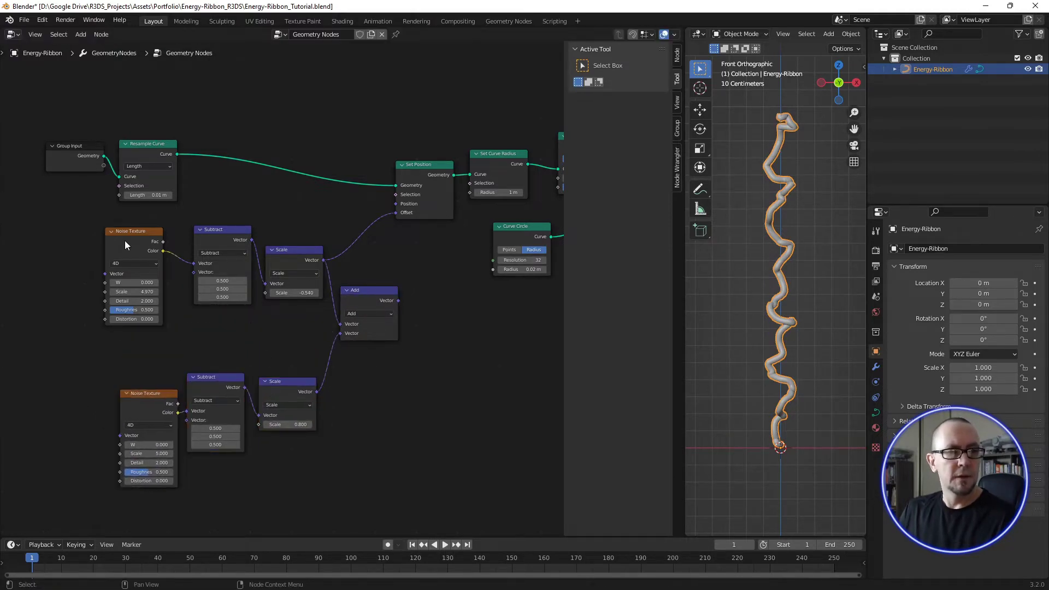
Step: Give the upper Noise Texture Detail 3.000 and Scale 1.140, then shift the lower noise nodes up
{"action": "left_click_drag", "start_coordinate": [125, 241], "coordinate": [139, 237]}
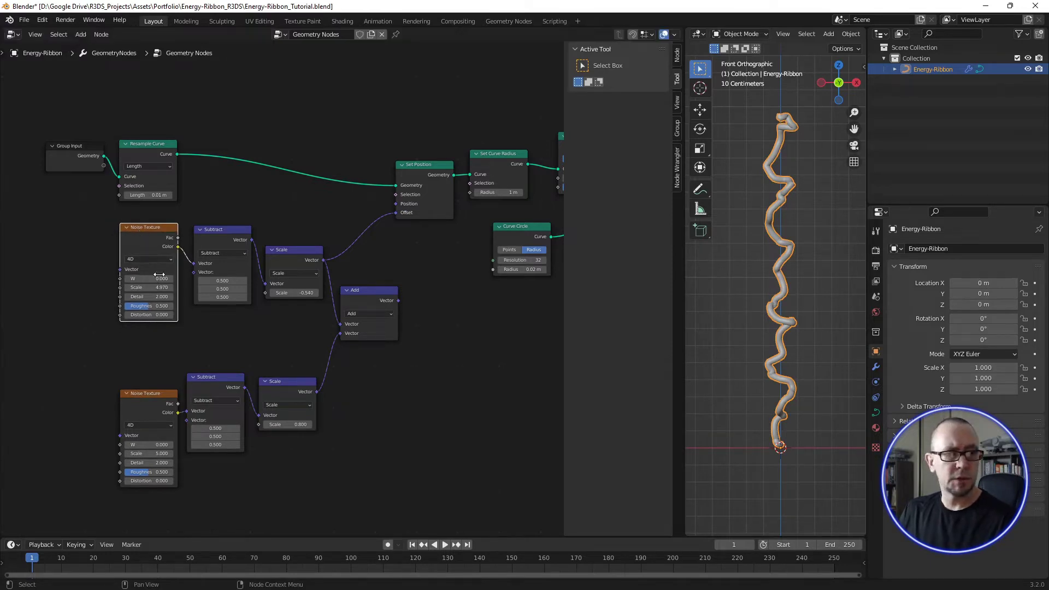
{"action": "left_click_drag", "start_coordinate": [147, 287], "coordinate": [117, 287], "text": "shift"}
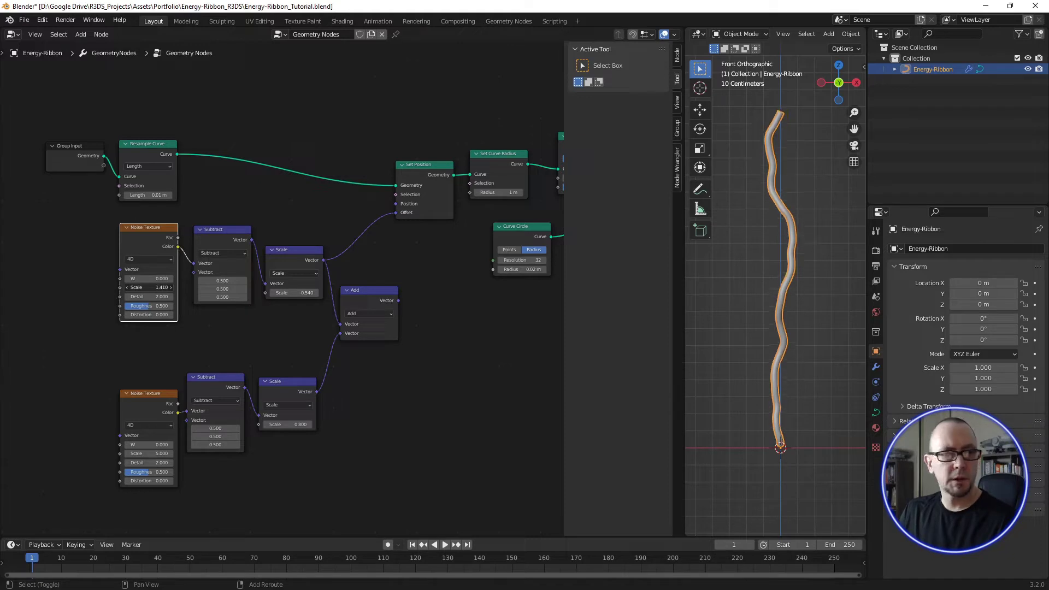
{"action": "left_click", "coordinate": [146, 297]}
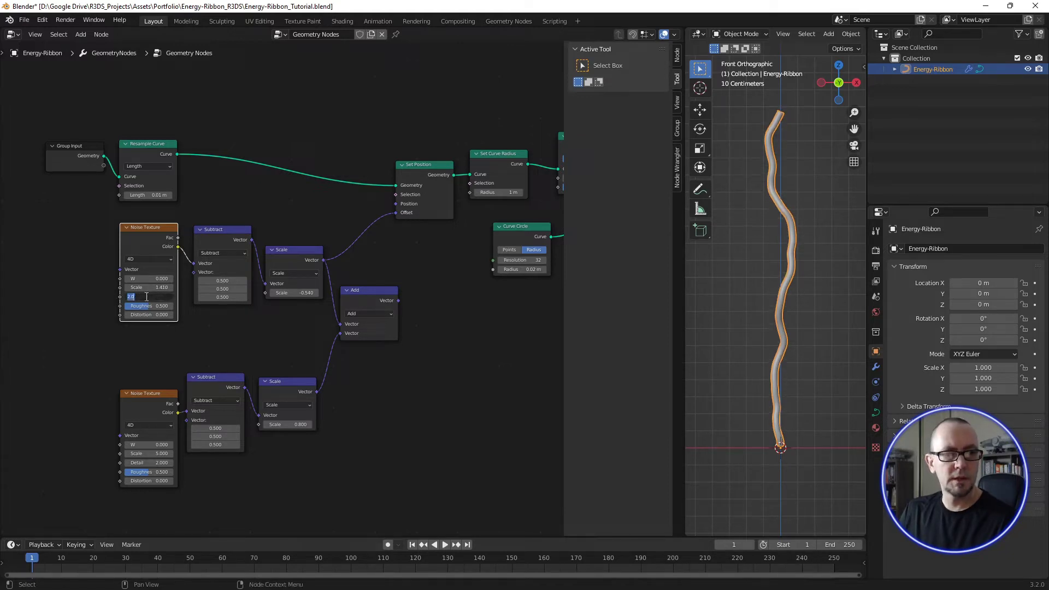
{"action": "type", "text": "3"}
{"action": "key", "text": "Return"}
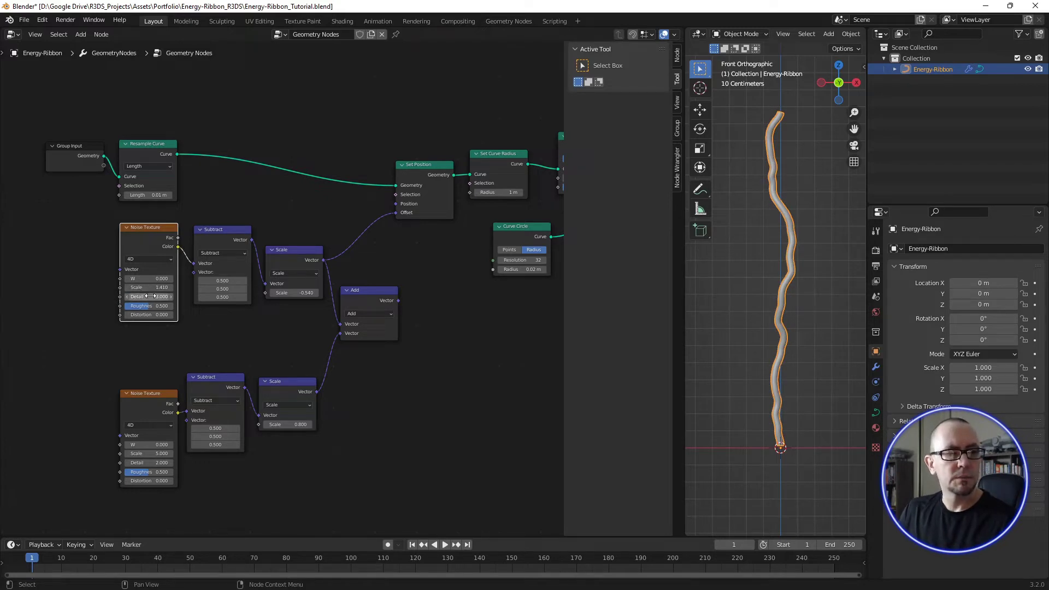
{"action": "mouse_move", "coordinate": [142, 288]}
{"action": "left_mouse_down"}
{"action": "mouse_move", "coordinate": [188, 288]}
{"action": "mouse_move", "coordinate": [126, 288]}
{"action": "mouse_move", "coordinate": [143, 288]}
{"action": "left_mouse_up"}
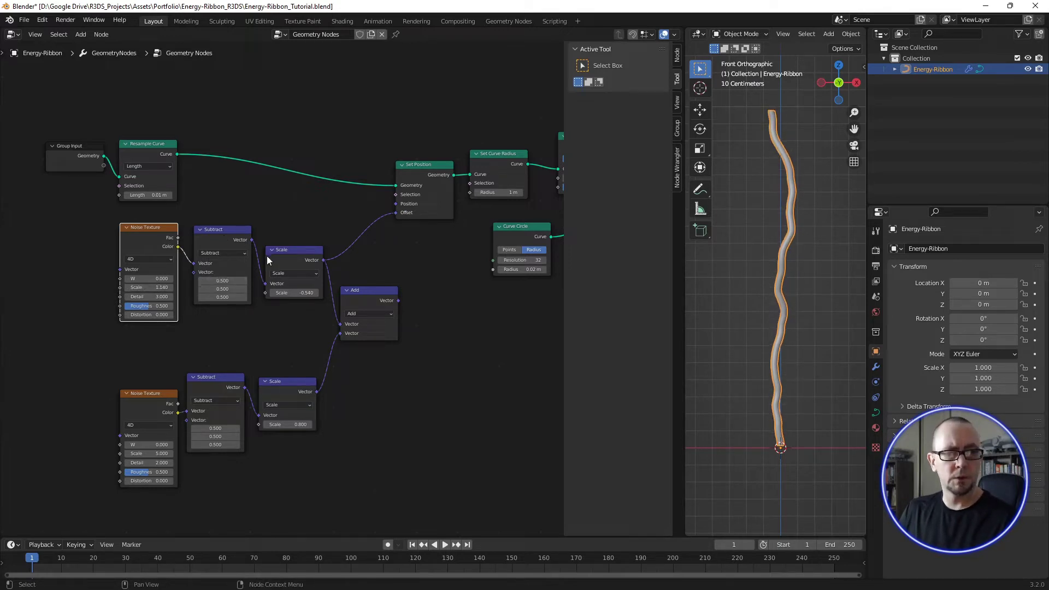
{"action": "left_click_drag", "start_coordinate": [151, 385], "coordinate": [277, 420]}
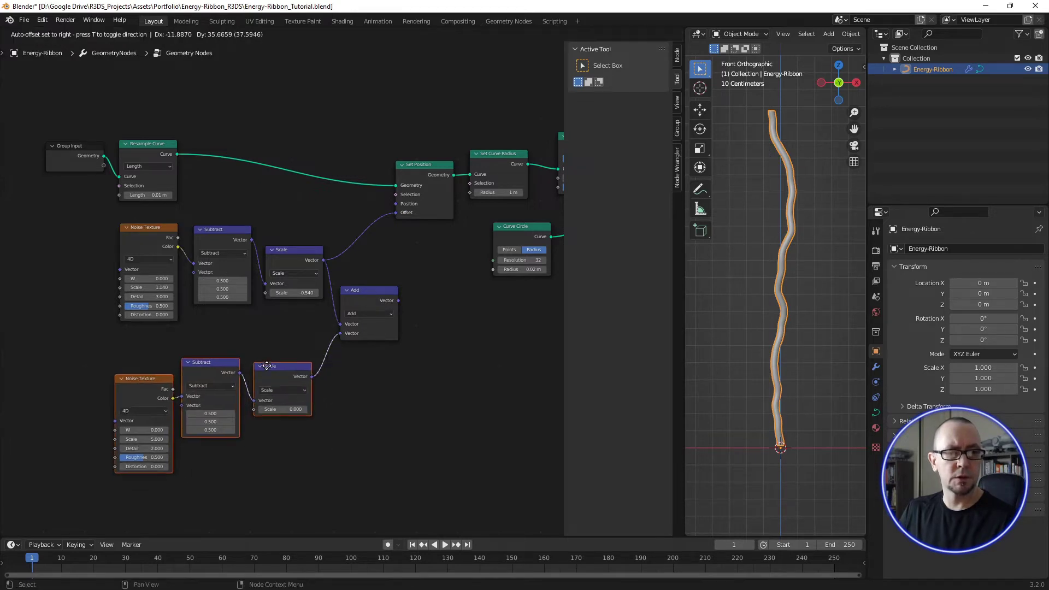
Step: Move the lower noise branch back up and reconnect the Add result to Set Position Offset
{"action": "left_click_drag", "start_coordinate": [273, 384], "coordinate": [280, 341]}
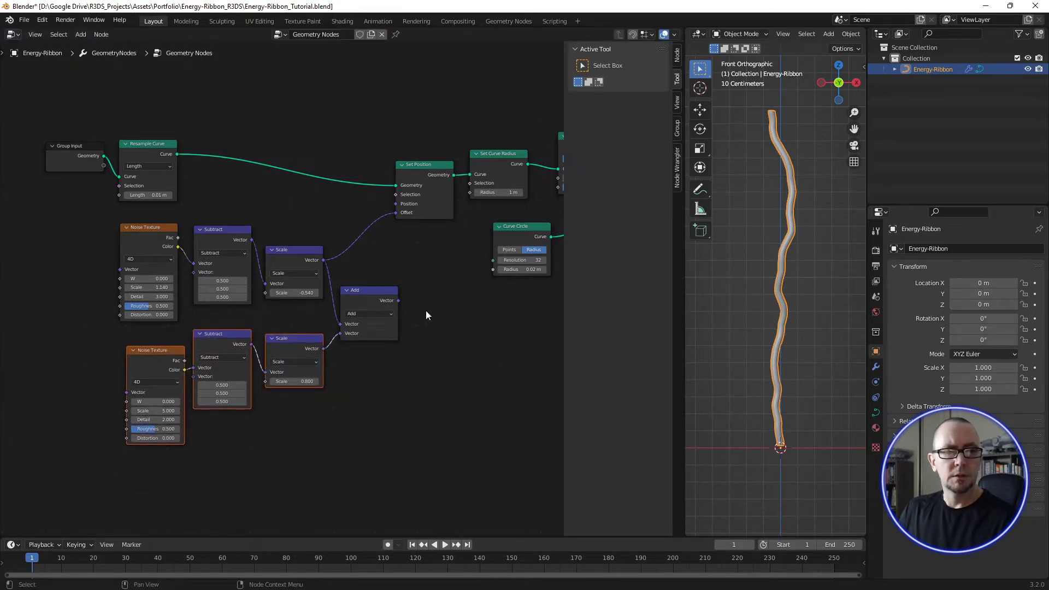
{"action": "left_click_drag", "start_coordinate": [398, 300], "coordinate": [394, 215]}
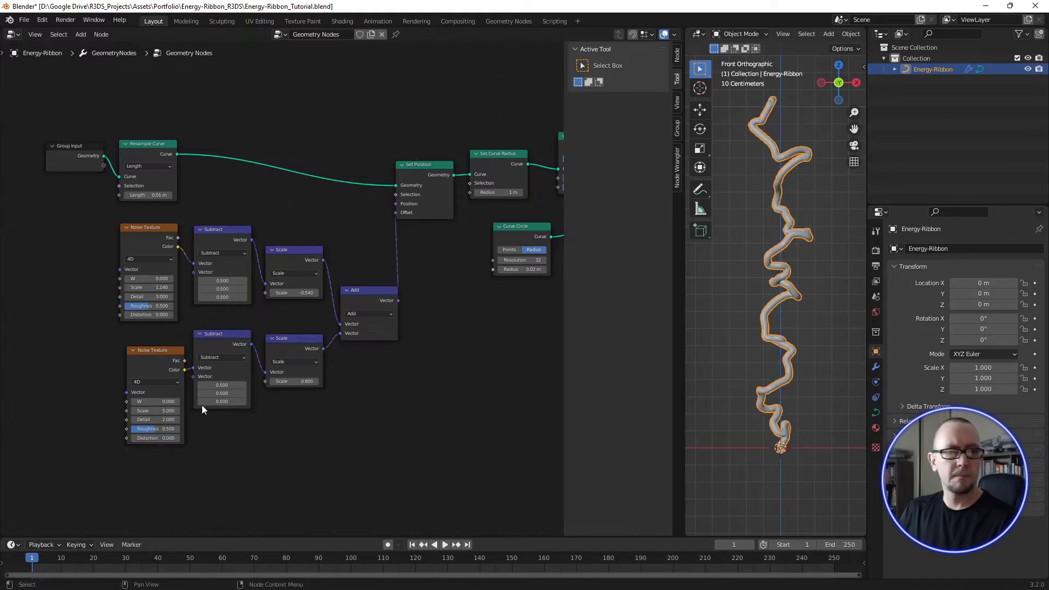
{"action": "mouse_move", "coordinate": [159, 410]}
{"action": "left_mouse_down"}
{"action": "mouse_move", "coordinate": [125, 411]}
{"action": "mouse_move", "coordinate": [160, 410]}
{"action": "left_mouse_up"}
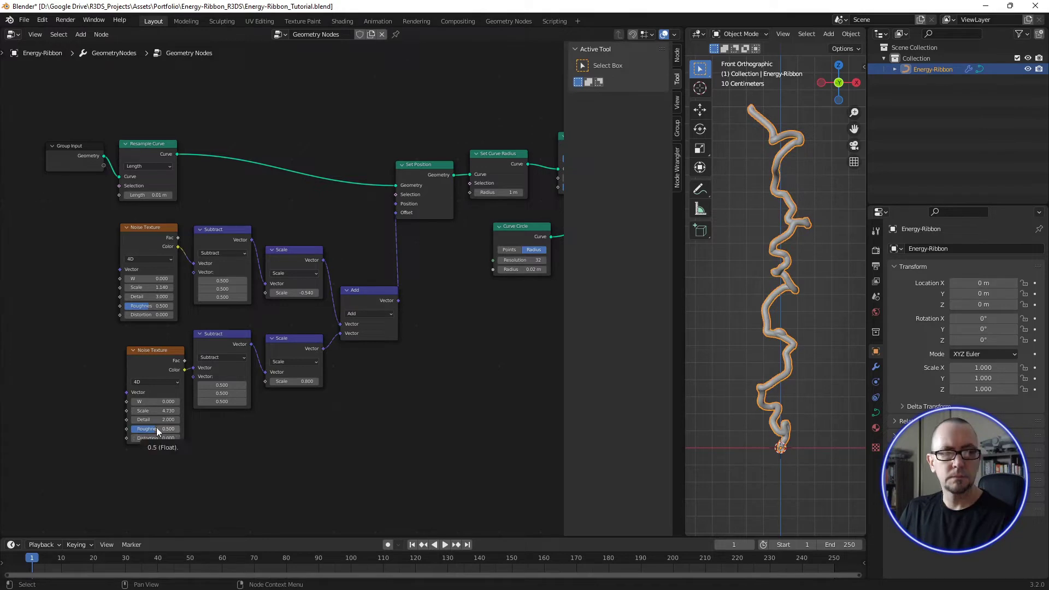
Step: Tune the second noise branch, settling its Noise Texture Scale at 4.550 and Scale factor at 0.300
{"action": "left_click_drag", "start_coordinate": [295, 382], "coordinate": [281, 381], "text": "shift"}
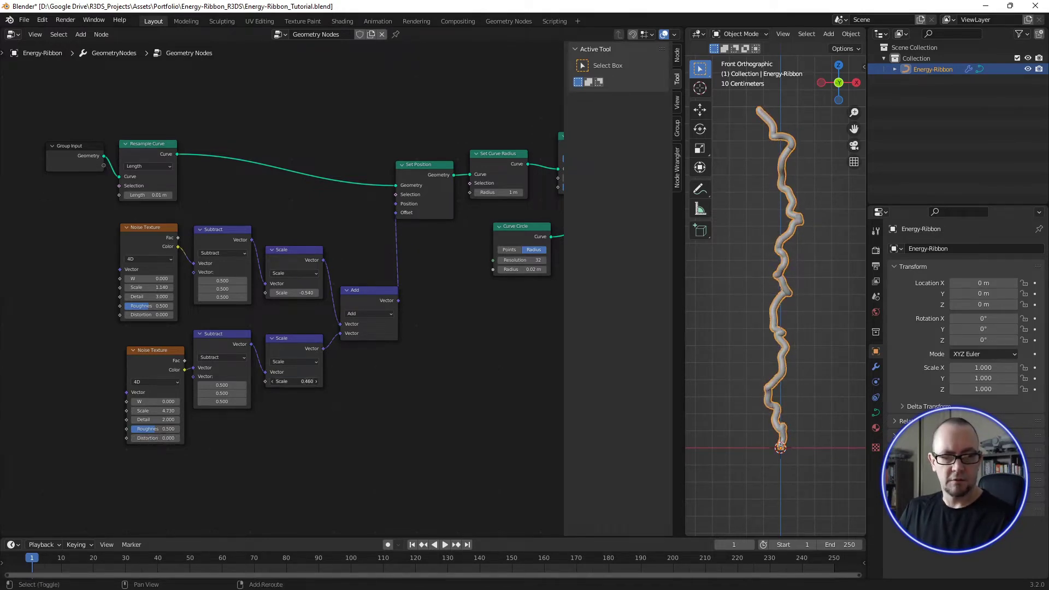
{"action": "left_click_drag", "start_coordinate": [295, 381], "coordinate": [284, 381]}
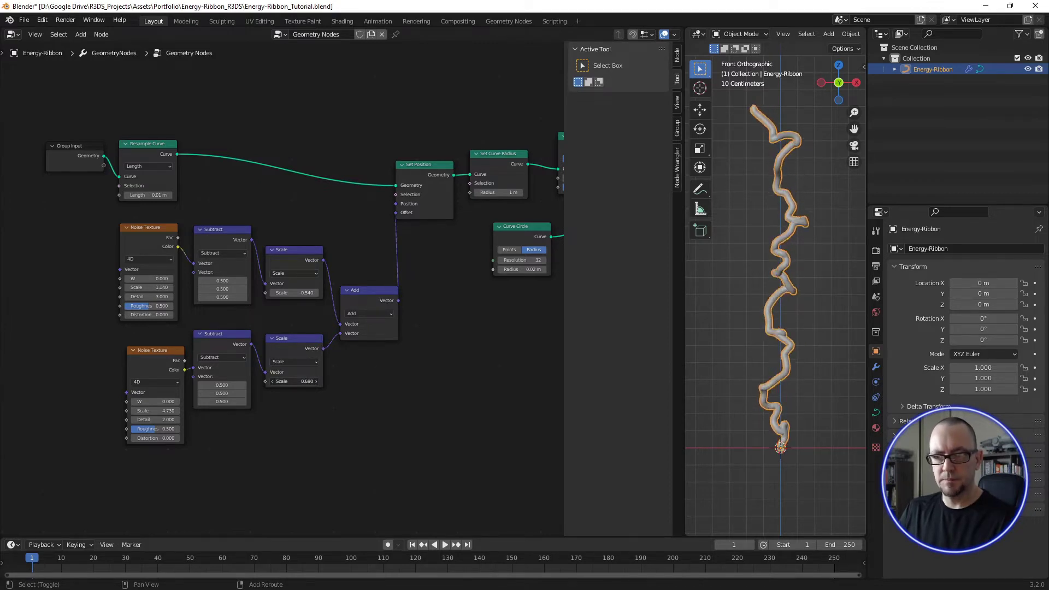
{"action": "mouse_move", "coordinate": [295, 381]}
{"action": "left_mouse_down"}
{"action": "mouse_move", "coordinate": [312, 381]}
{"action": "mouse_move", "coordinate": [276, 381]}
{"action": "left_mouse_up"}
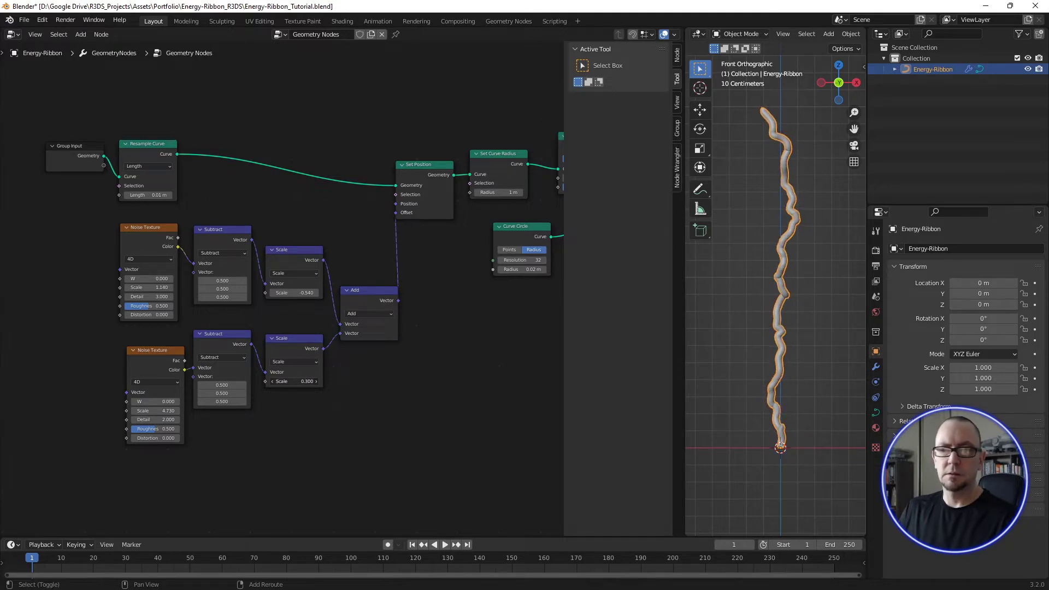
{"action": "left_click_drag", "start_coordinate": [295, 381], "coordinate": [297, 381]}
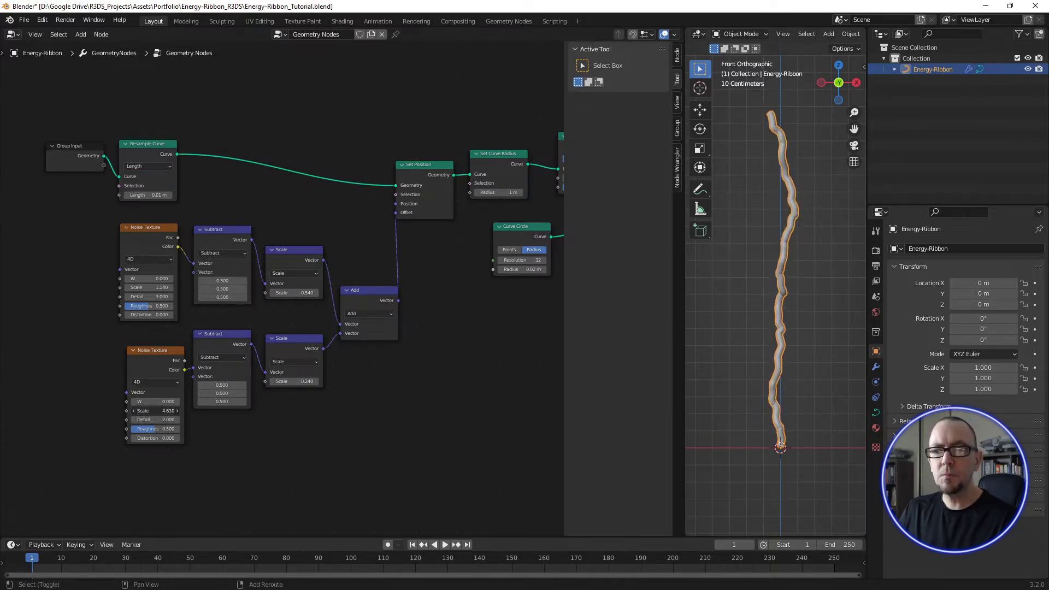
{"action": "left_click_drag", "start_coordinate": [156, 410], "coordinate": [153, 410]}
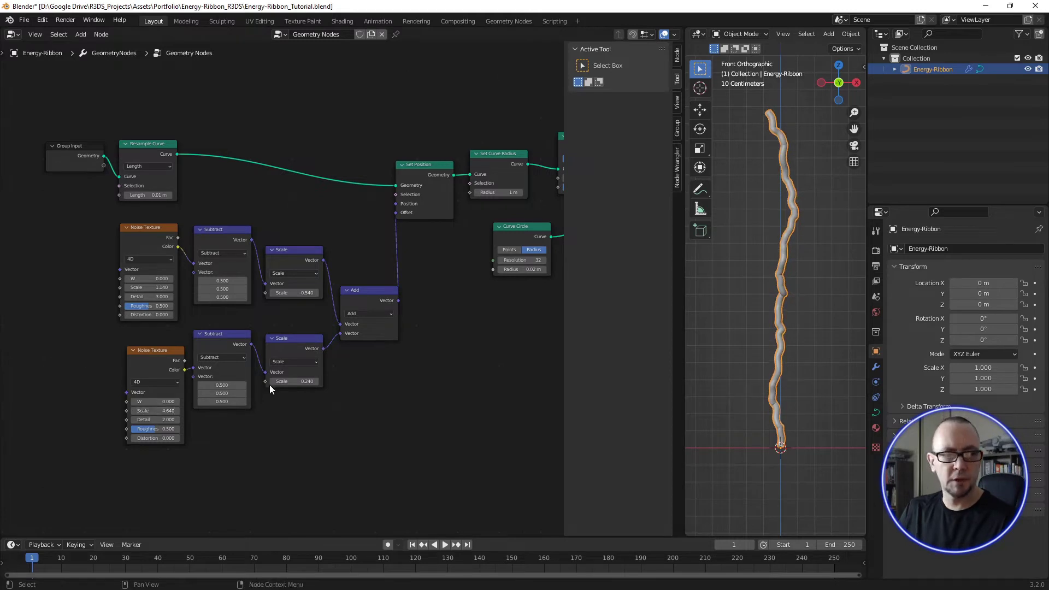
{"action": "left_click_drag", "start_coordinate": [292, 382], "coordinate": [286, 381]}
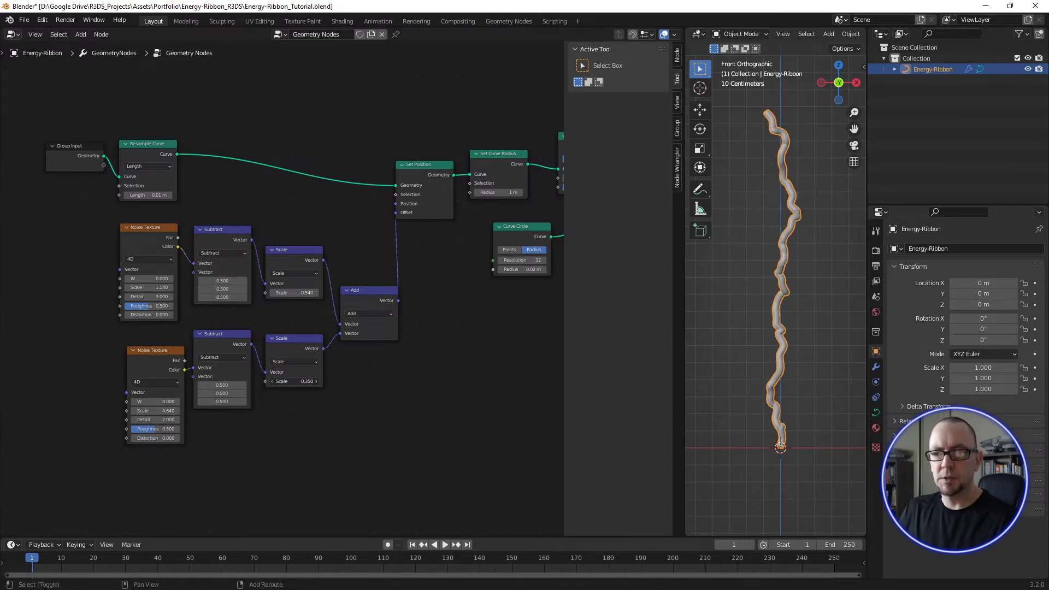
{"action": "left_click_drag", "start_coordinate": [156, 411], "coordinate": [164, 410]}
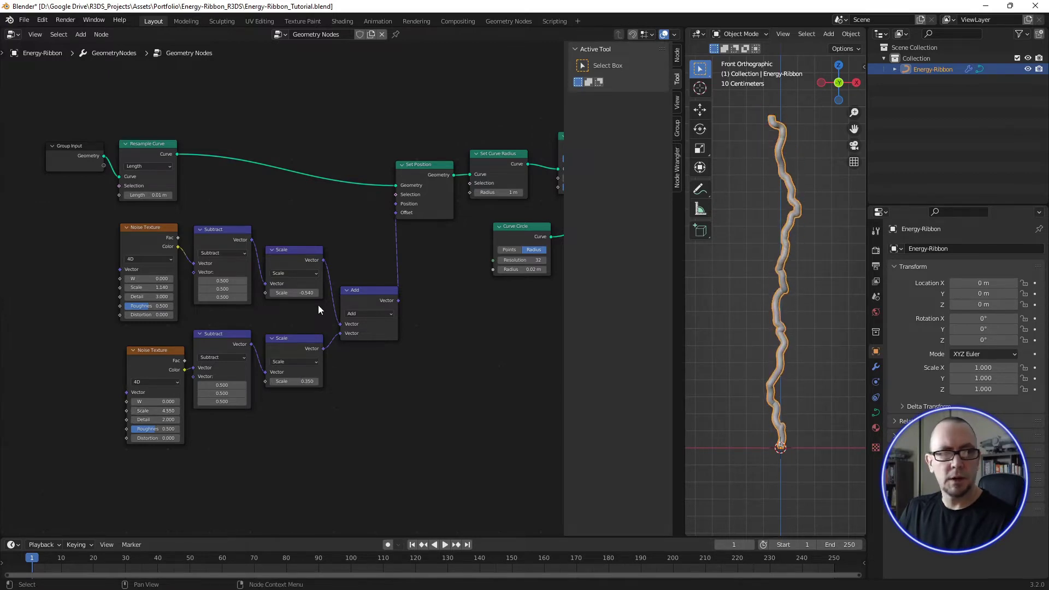
{"action": "left_click_drag", "start_coordinate": [299, 292], "coordinate": [310, 292], "text": "shift"}
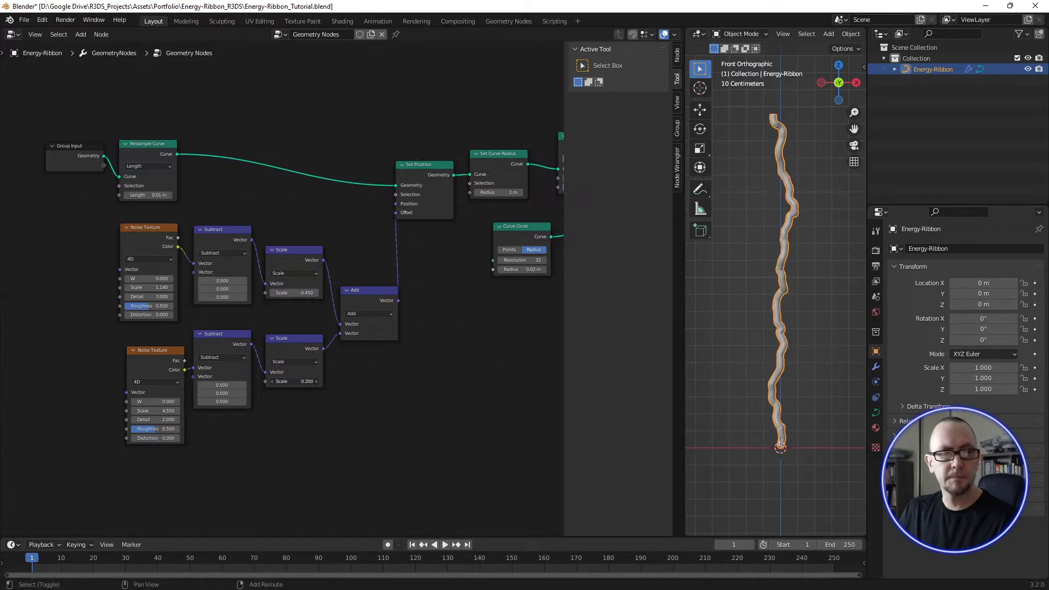
Step: Align the lower noise nodes, then set the lower Noise Texture Scale to 9.180 and its Scale factor to 0.110
{"action": "left_click_drag", "start_coordinate": [302, 337], "coordinate": [301, 331]}
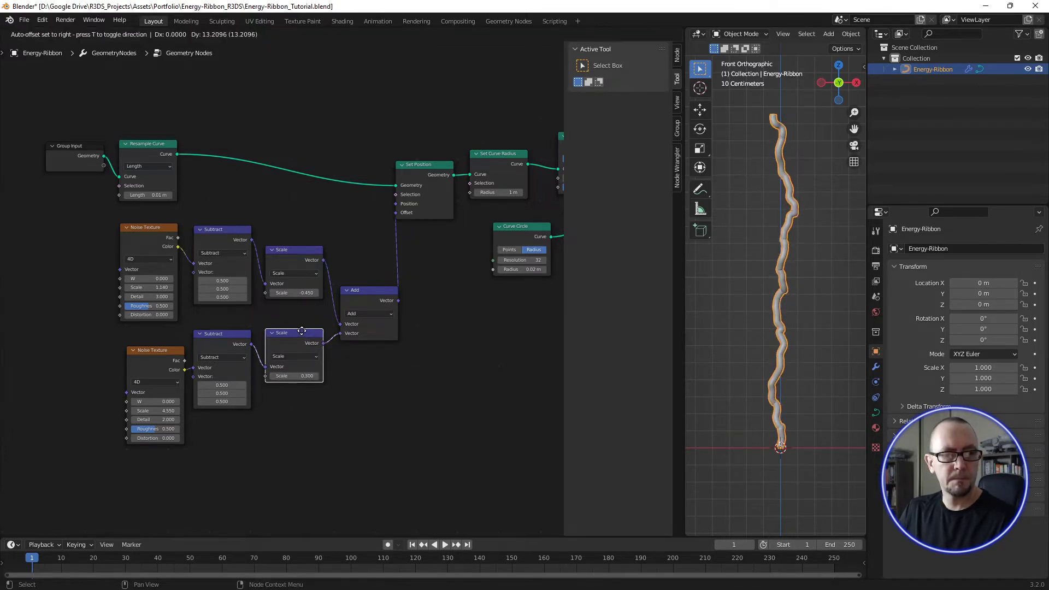
{"action": "left_click_drag", "start_coordinate": [151, 355], "coordinate": [139, 341]}
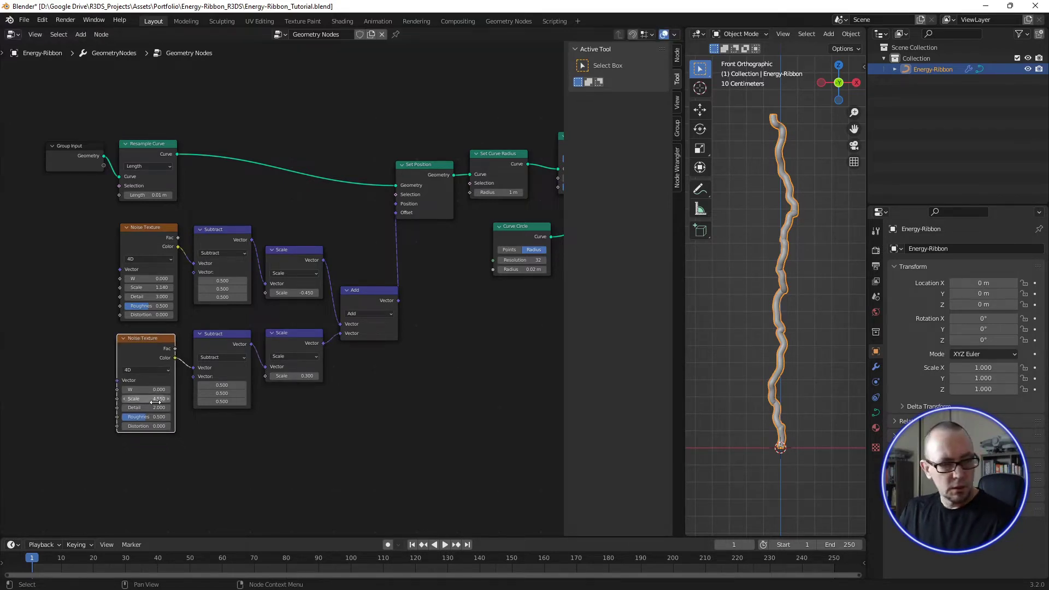
{"action": "mouse_move", "coordinate": [145, 398]}
{"action": "left_mouse_down"}
{"action": "mouse_move", "coordinate": [160, 399]}
{"action": "mouse_move", "coordinate": [131, 398]}
{"action": "left_mouse_up"}
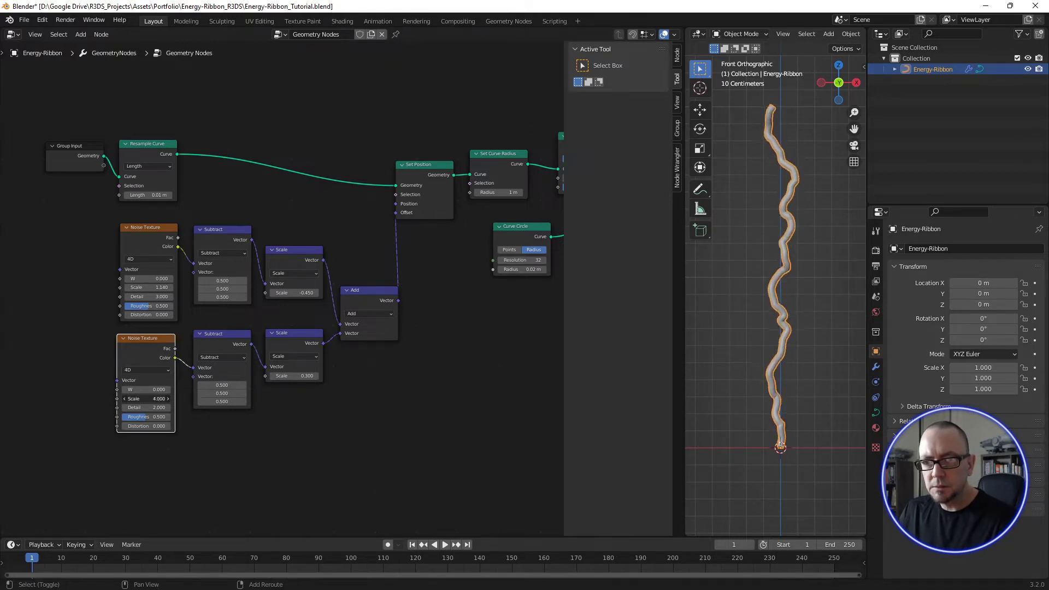
{"action": "left_click_drag", "start_coordinate": [144, 398], "coordinate": [154, 397]}
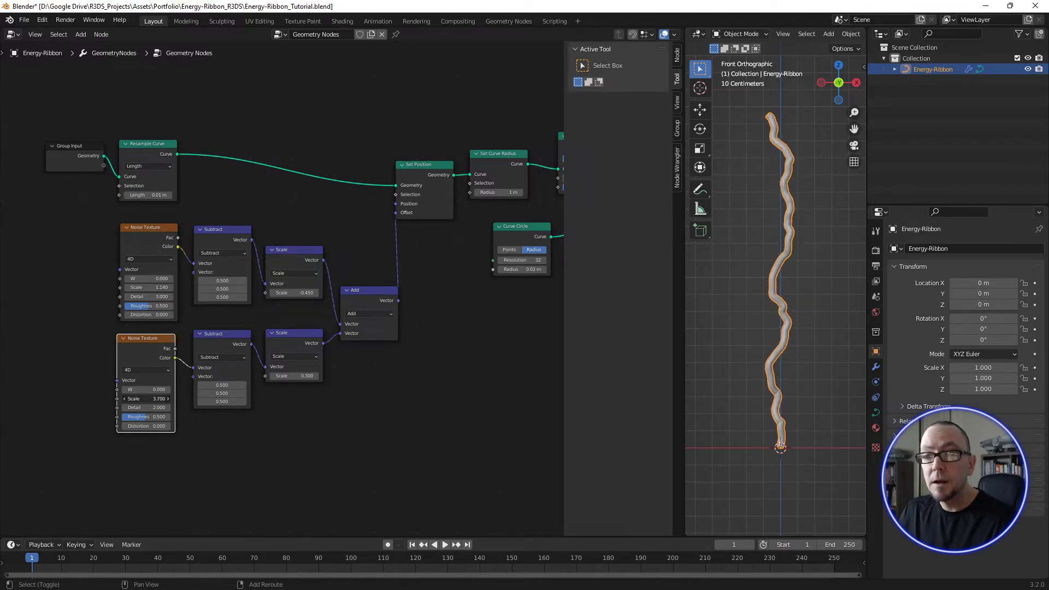
{"action": "left_click_drag", "start_coordinate": [282, 376], "coordinate": [266, 376]}
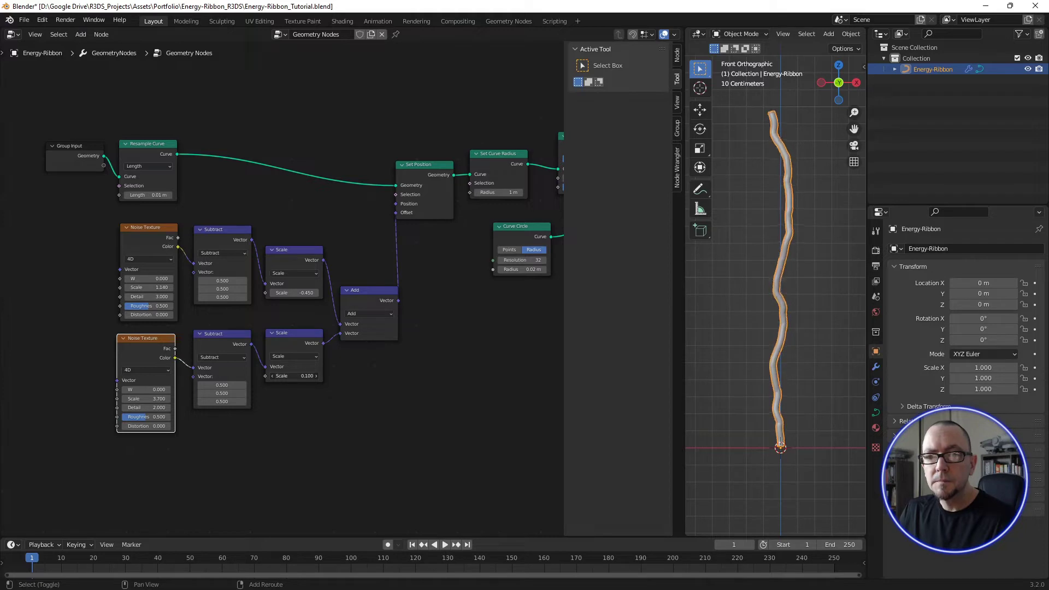
{"action": "left_click_drag", "start_coordinate": [144, 398], "coordinate": [161, 398]}
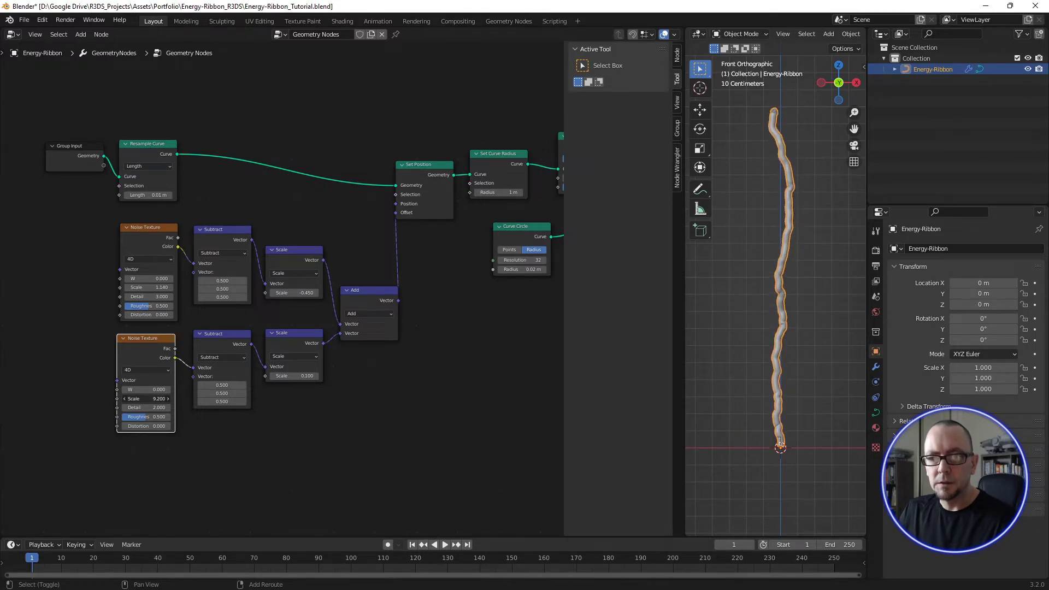
{"action": "mouse_move", "coordinate": [280, 376]}
{"action": "left_mouse_down"}
{"action": "mouse_move", "coordinate": [295, 376]}
{"action": "mouse_move", "coordinate": [282, 375]}
{"action": "left_mouse_up"}
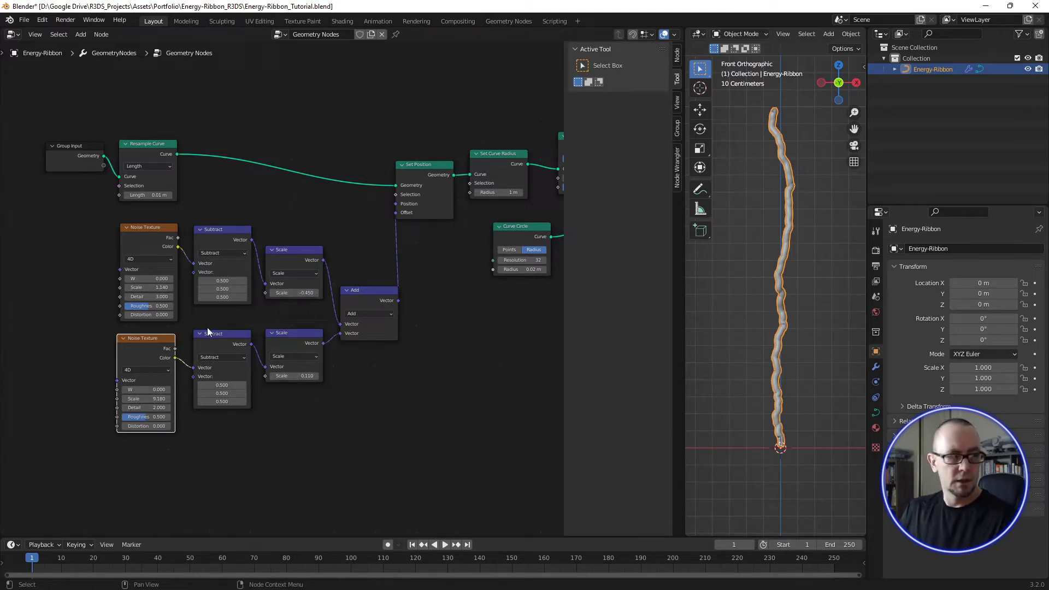
{"action": "left_click_drag", "start_coordinate": [136, 389], "coordinate": [212, 389]}
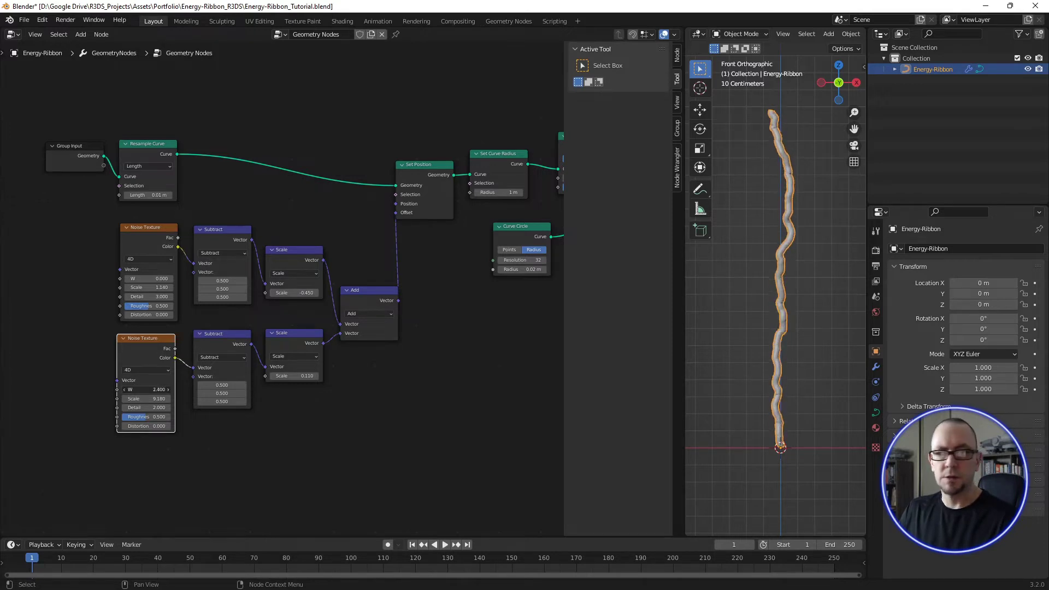
{"action": "key", "text": "ctrl+z"}
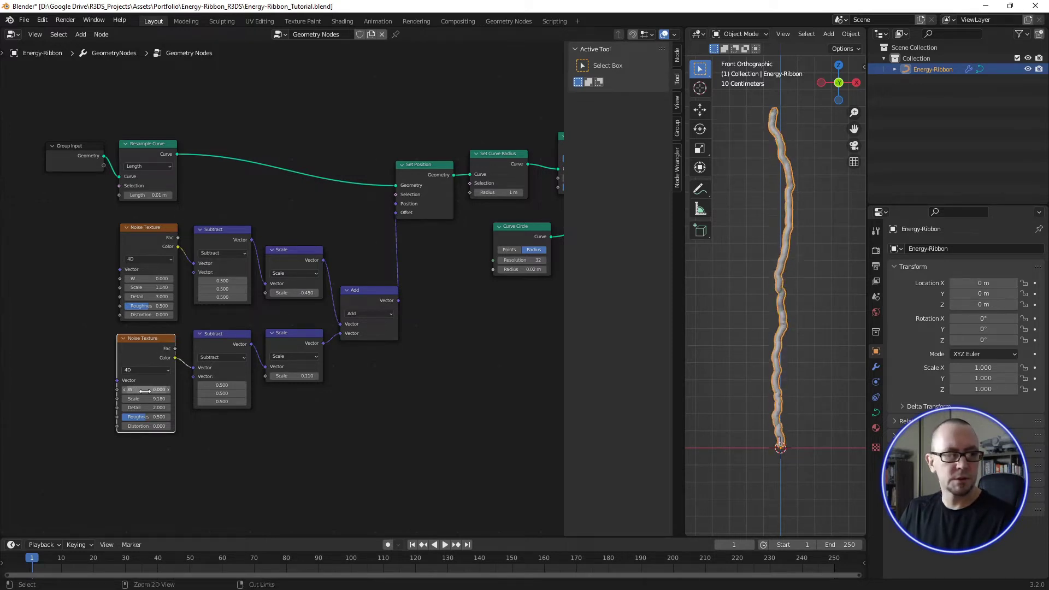
{"action": "mouse_move", "coordinate": [147, 278]}
{"action": "left_mouse_down"}
{"action": "mouse_move", "coordinate": [188, 279]}
{"action": "mouse_move", "coordinate": [151, 279]}
{"action": "left_mouse_up"}
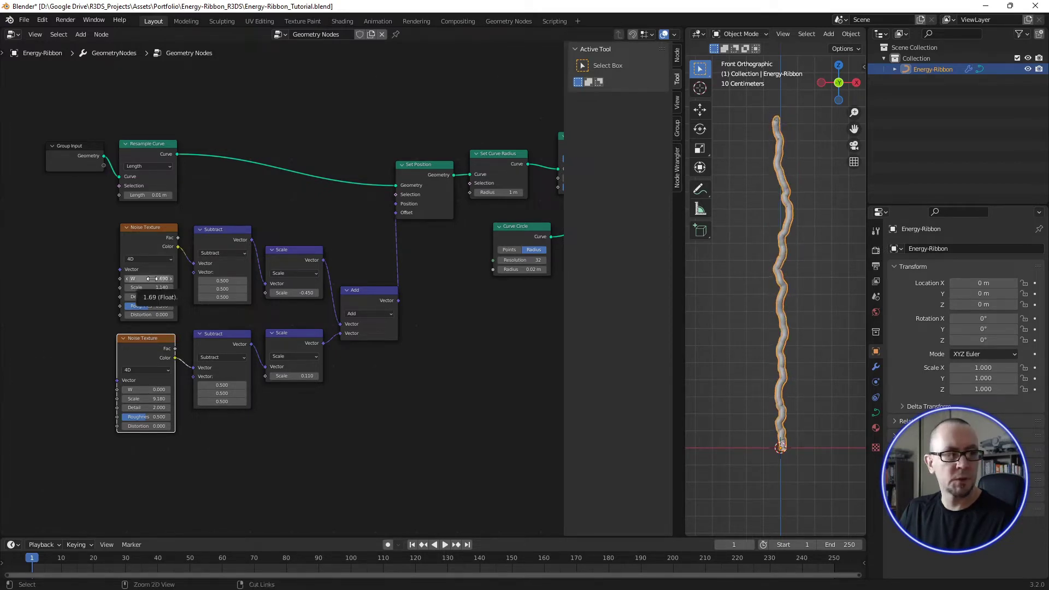
{"action": "key", "text": "ctrl+z"}
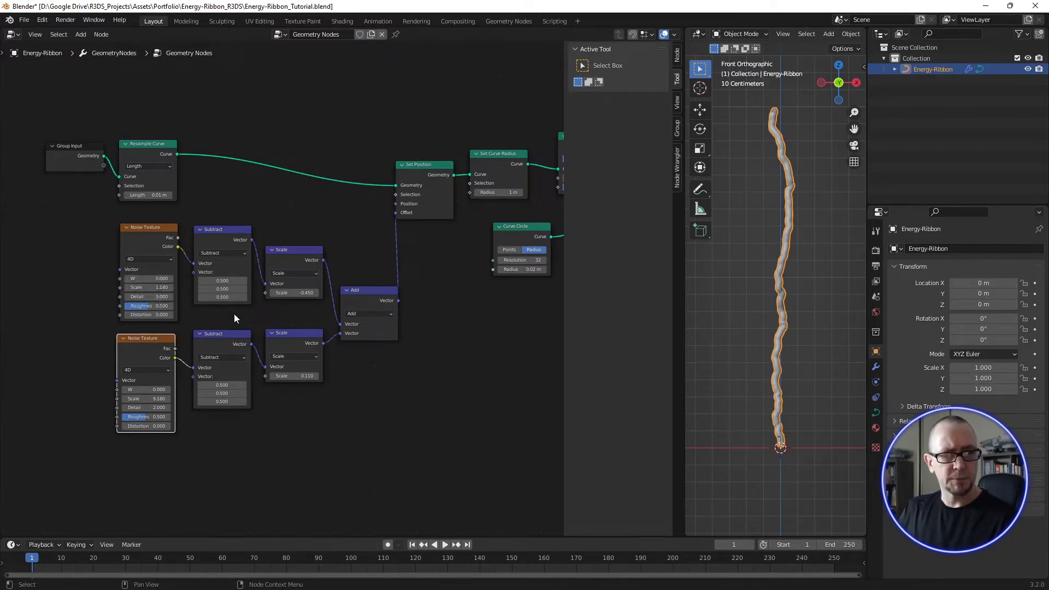
{"action": "key", "text": "Home"}
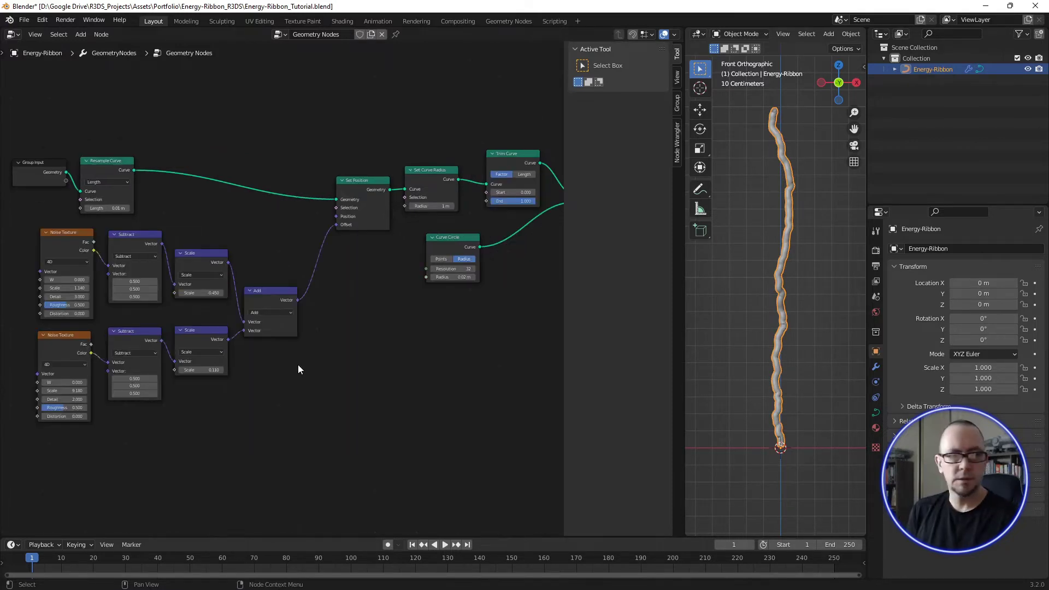
{"action": "left_click_drag", "start_coordinate": [199, 293], "coordinate": [292, 293]}
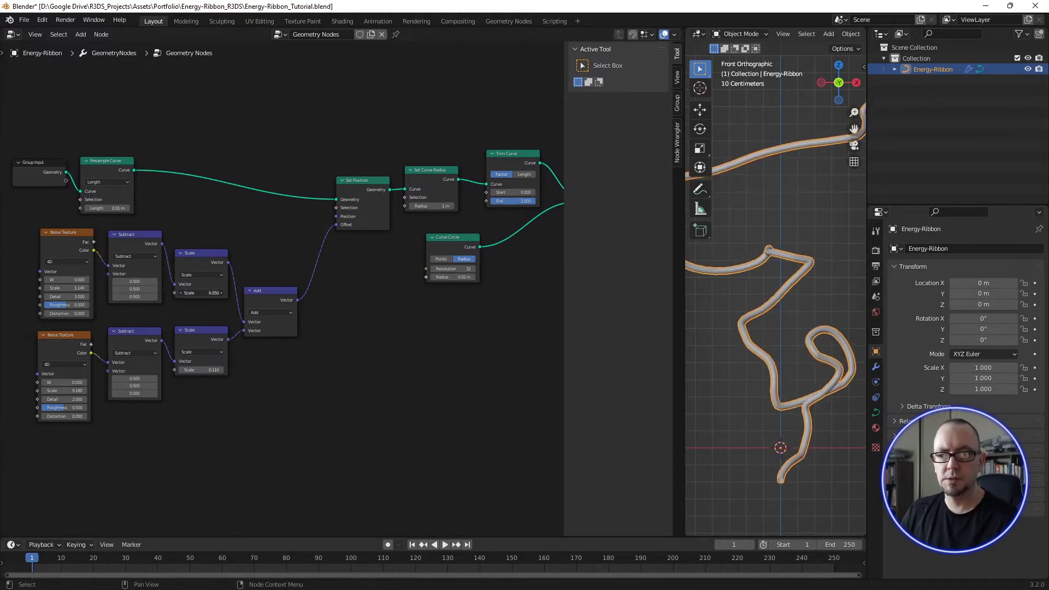
{"action": "left_click_drag", "start_coordinate": [292, 293], "coordinate": [199, 293]}
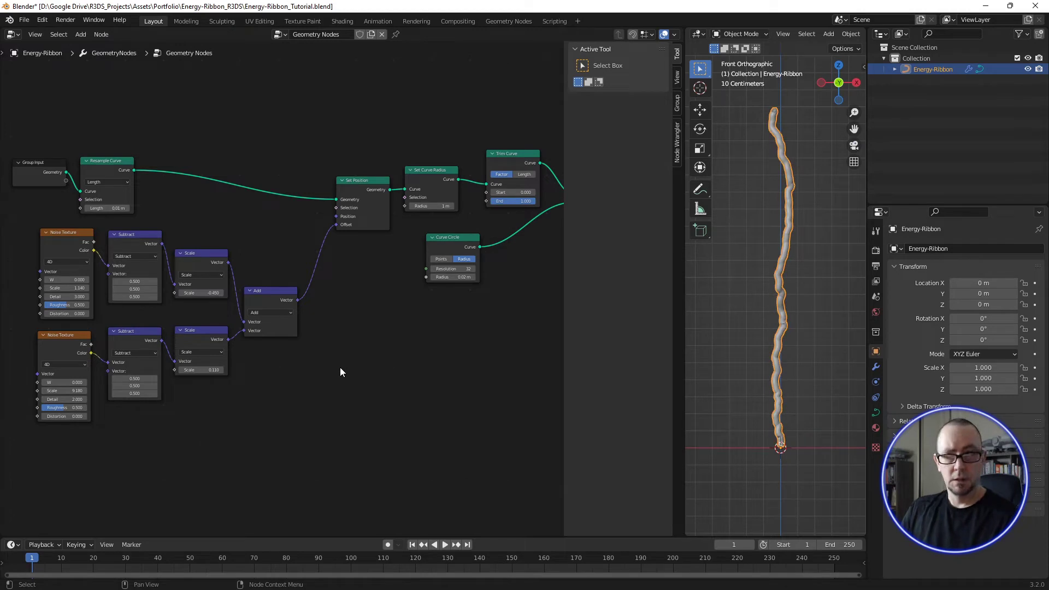
{"action": "left_click_drag", "start_coordinate": [341, 372], "coordinate": [322, 318], "text": "alt"}
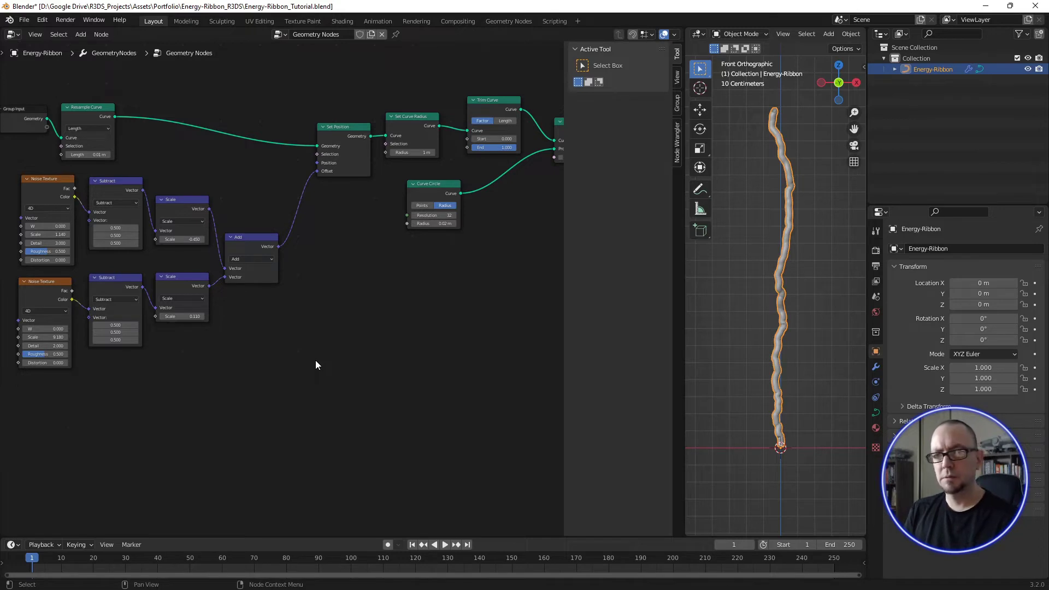
Step: Add a Spline Parameter node below the noise branches and a ColorRamp to its right
{"action": "key", "text": "shift+a"}
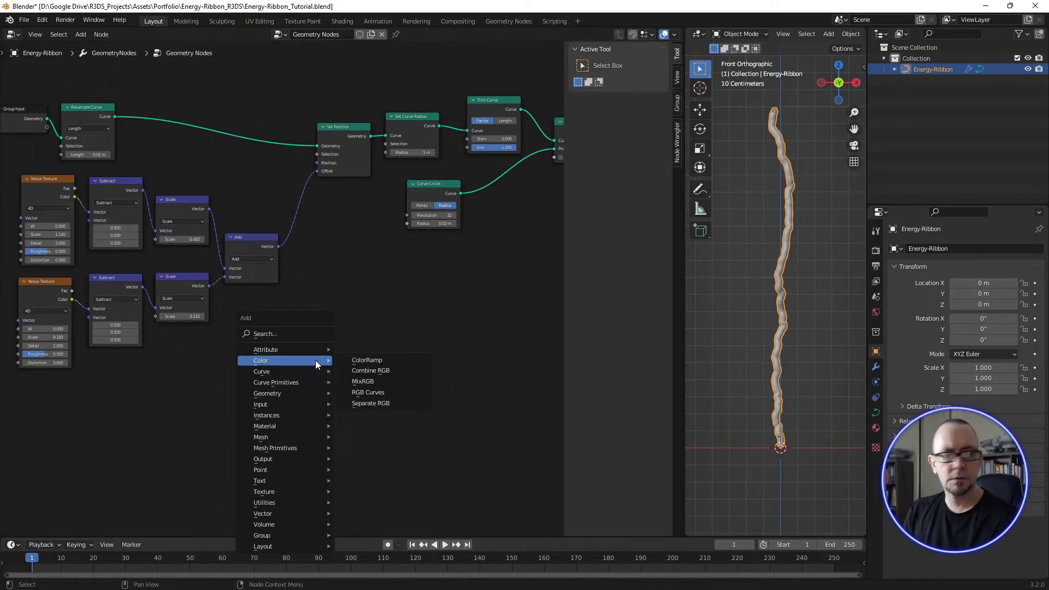
{"action": "key", "text": "space"}
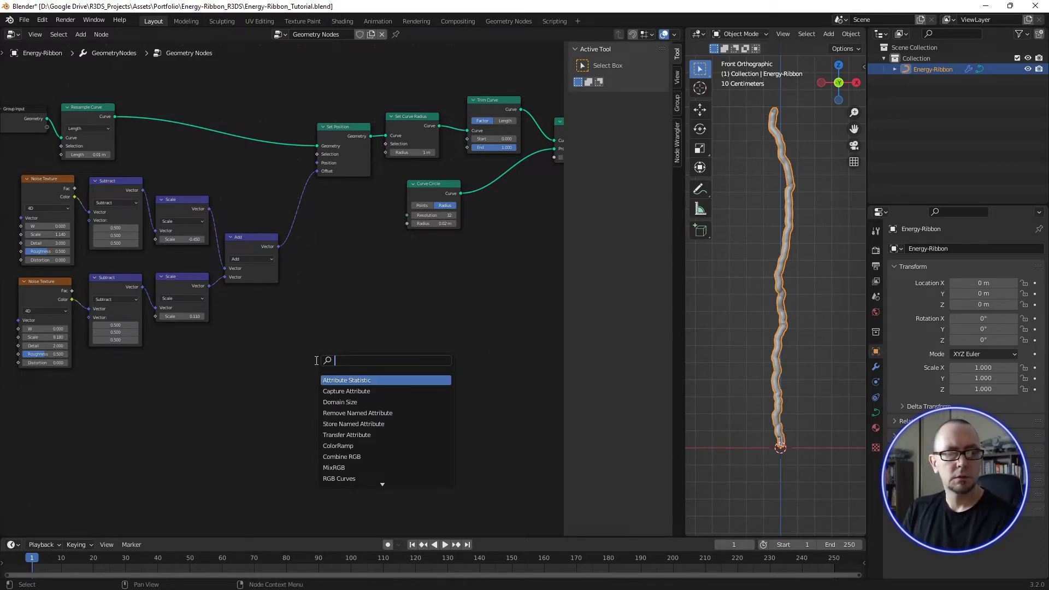
{"action": "type", "text": "s"}
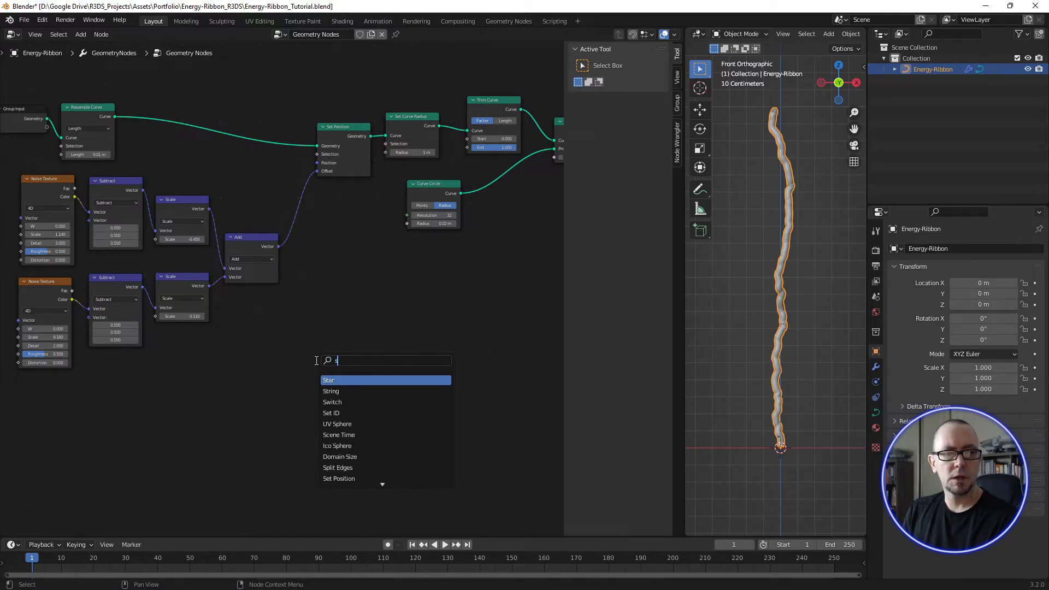
{"action": "type", "text": "plin"}
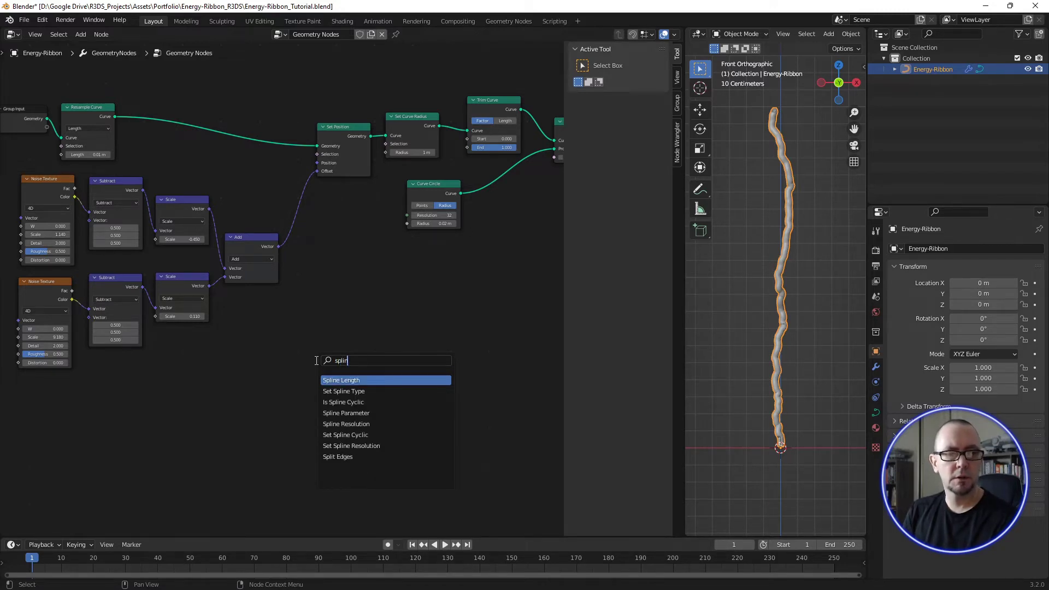
{"action": "key", "text": "Down"}
{"action": "key", "text": "Down"}
{"action": "key", "text": "Down"}
{"action": "key", "text": "Return"}
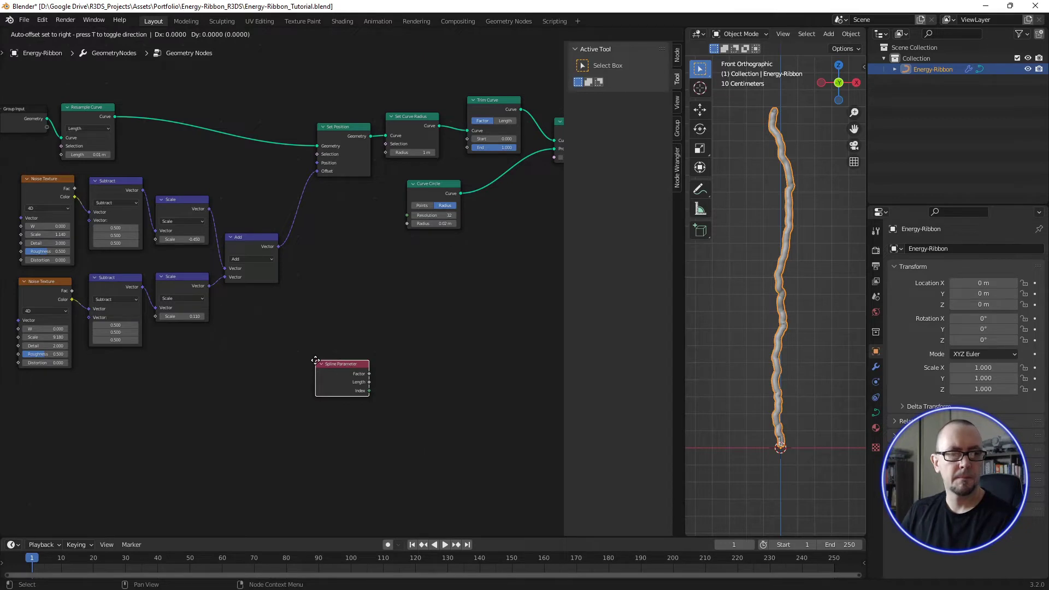
{"action": "left_click", "coordinate": [236, 362]}
{"action": "key", "text": "shift+a"}
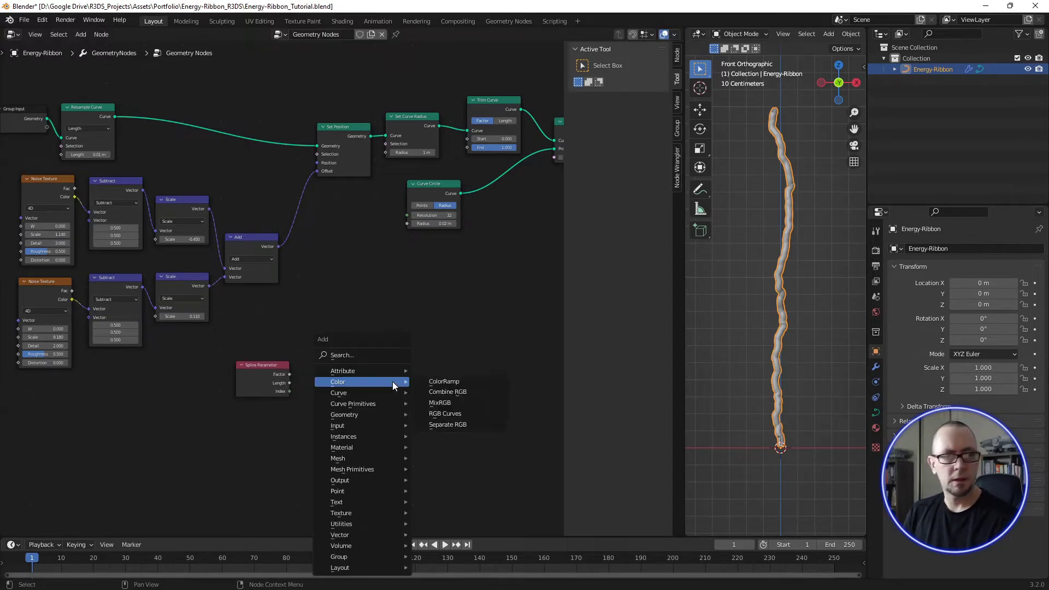
{"action": "type", "text": "colore"}
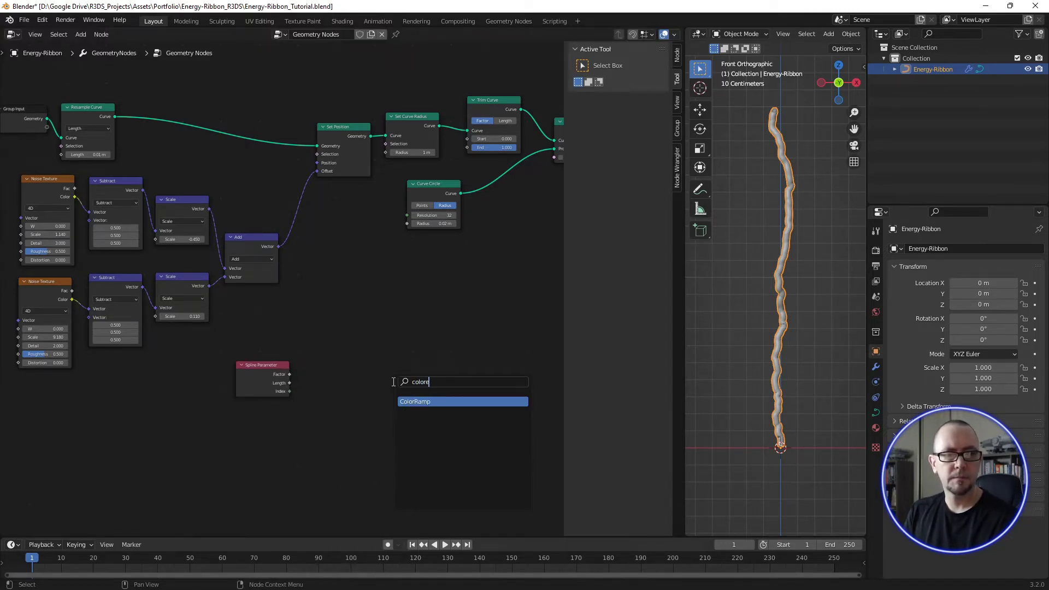
{"action": "key", "text": "Return"}
{"action": "left_click", "coordinate": [386, 369]}
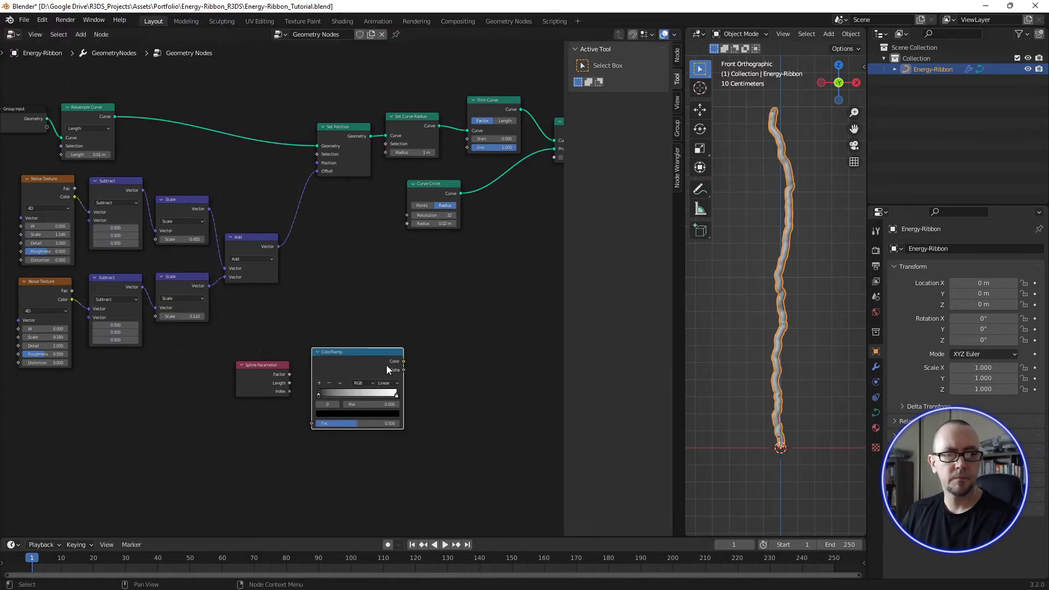
Step: Add a Vector Math node set to Multiply, plus a duplicate Multiply to its right
{"action": "key", "text": "shift+a"}
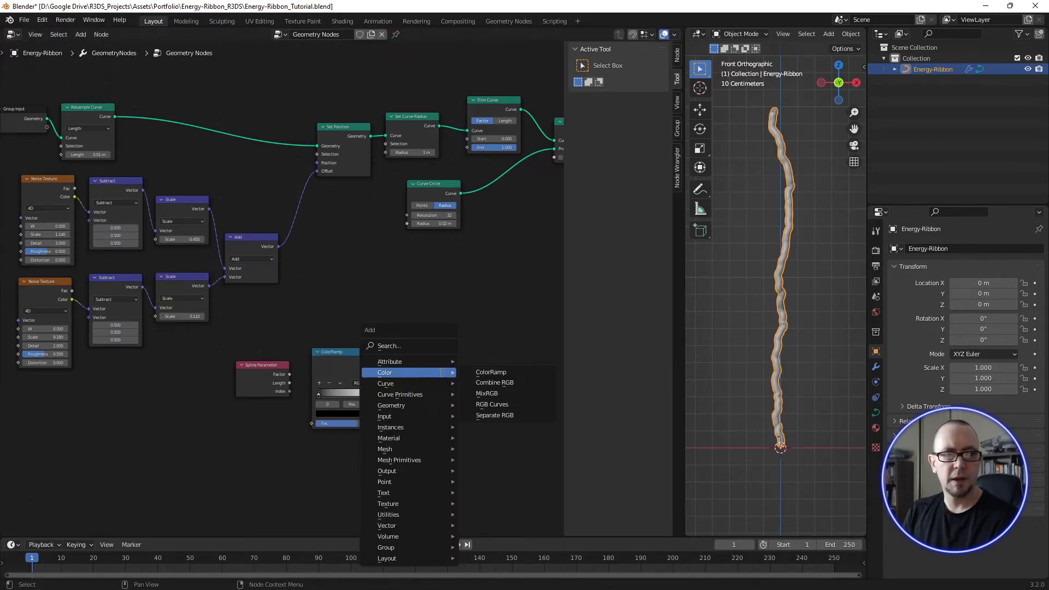
{"action": "type", "text": "veco"}
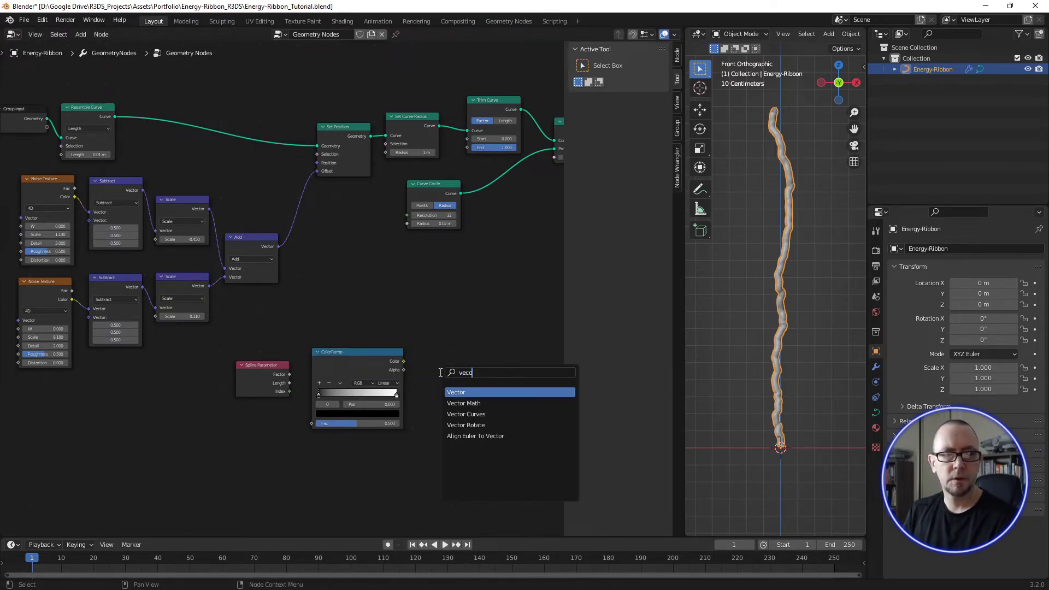
{"action": "key", "text": "Down"}
{"action": "key", "text": "Return"}
{"action": "left_click", "coordinate": [420, 327]}
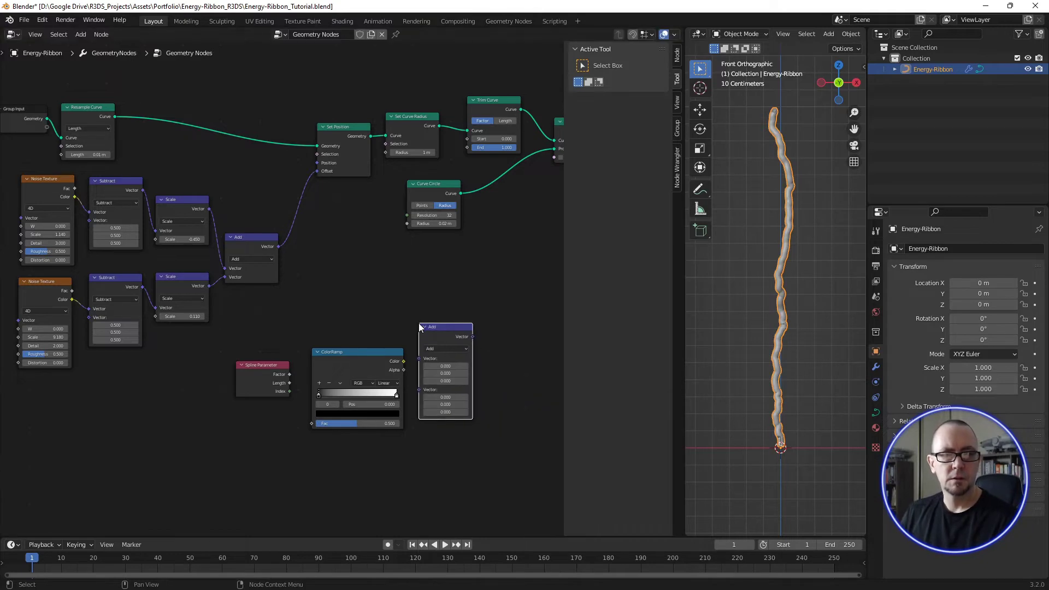
{"action": "left_click", "coordinate": [439, 349]}
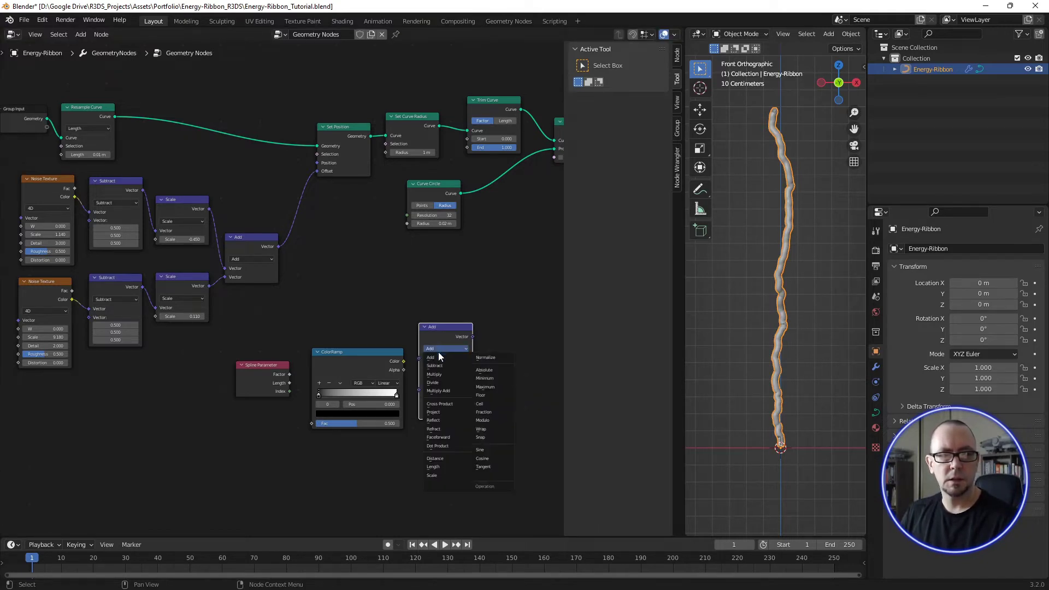
{"action": "left_click", "coordinate": [436, 376]}
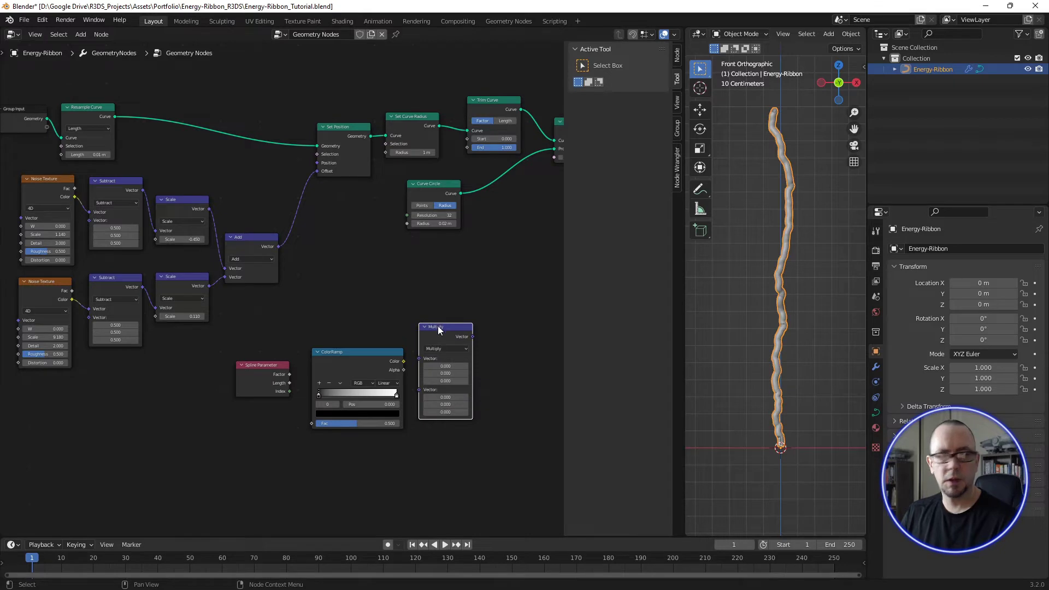
{"action": "key", "text": "shift+d"}
{"action": "left_click", "coordinate": [510, 326]}
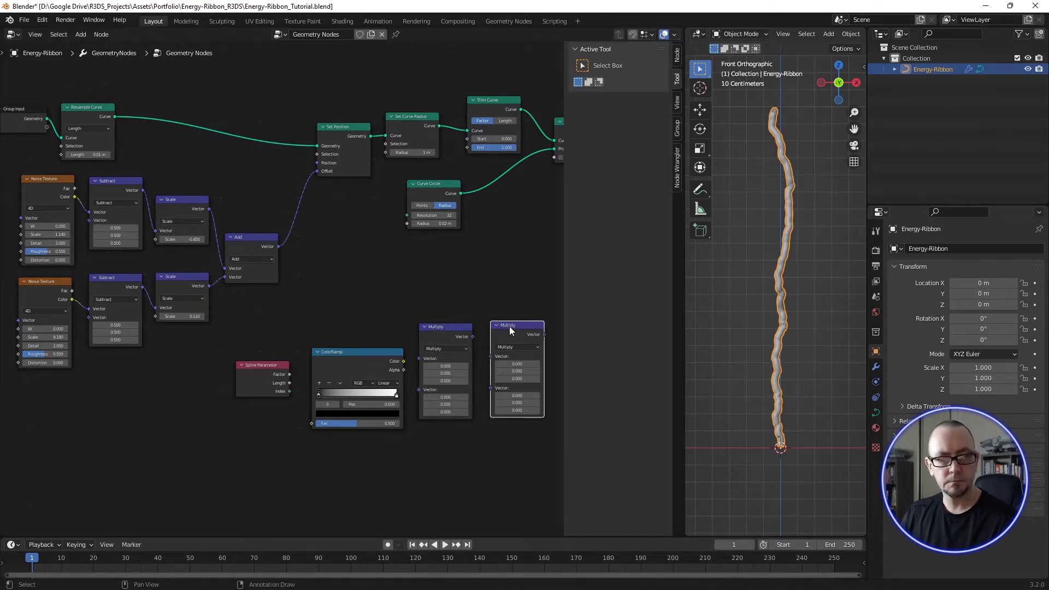
Step: Move the Spline Parameter, ColorRamp and both Multiply nodes lower and to the left
{"action": "left_click_drag", "start_coordinate": [543, 294], "coordinate": [234, 430]}
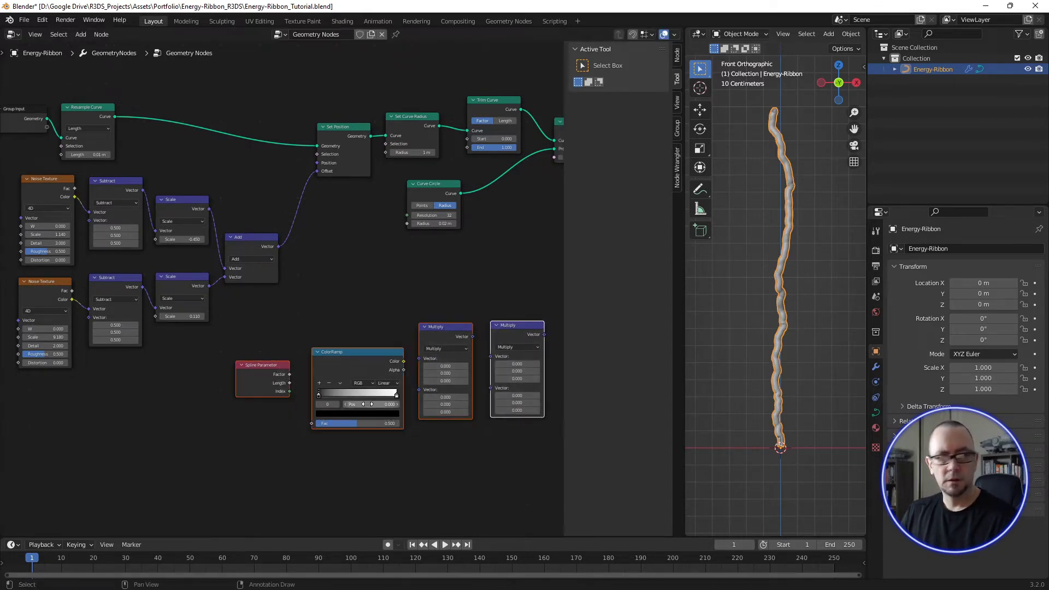
{"action": "key", "text": "g"}
{"action": "left_click", "coordinate": [277, 416]}
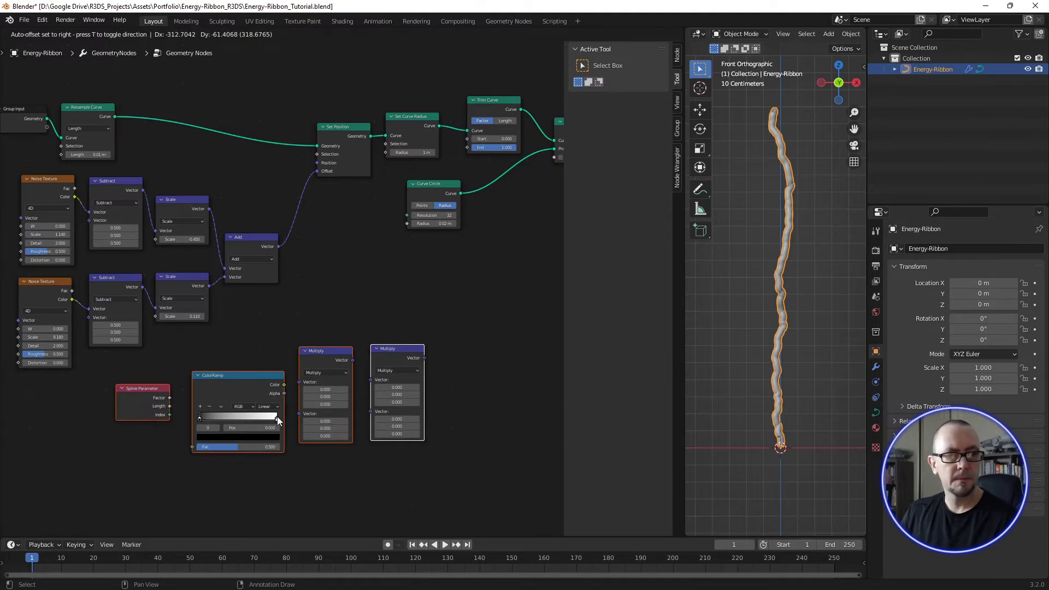
Step: Reframe the node graph and connect the Spline Parameter Factor into the ColorRamp Fac
{"action": "left_click", "coordinate": [280, 342]}
{"action": "middle_click_drag", "start_coordinate": [316, 316], "coordinate": [377, 307]}
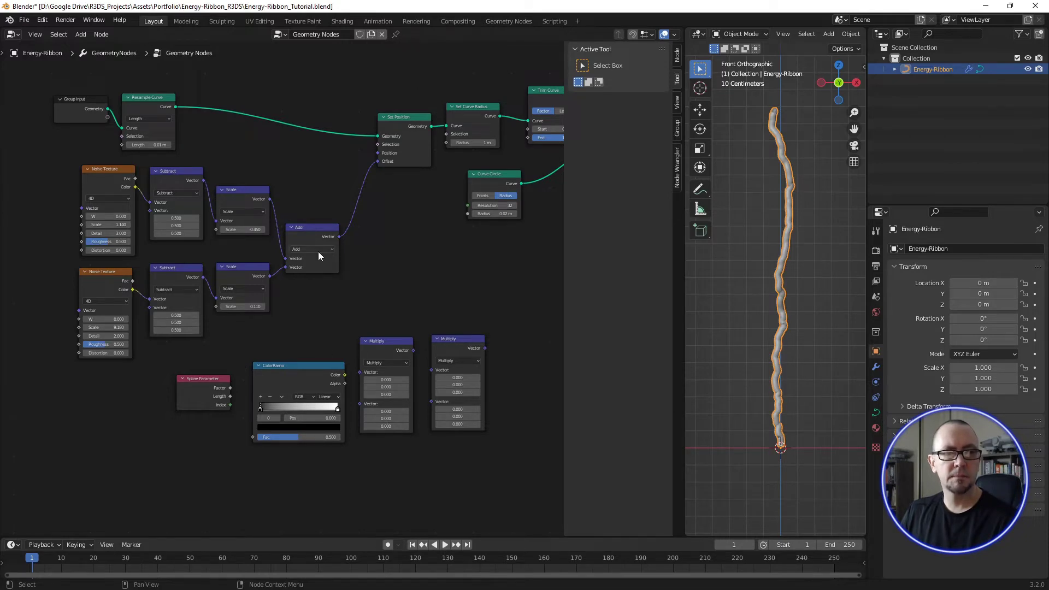
{"action": "left_click", "coordinate": [300, 227]}
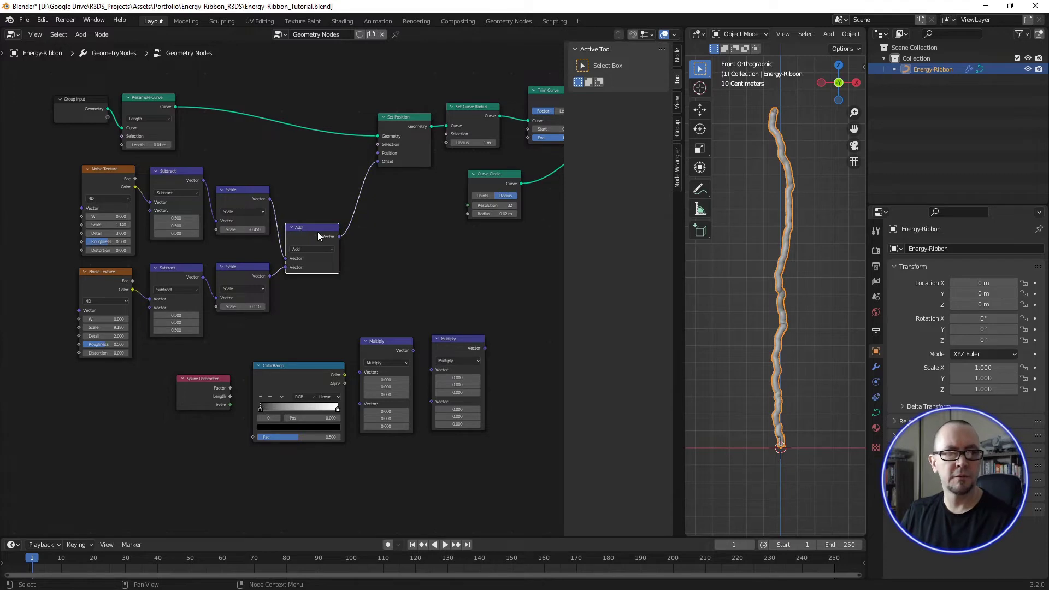
{"action": "left_click", "coordinate": [395, 225]}
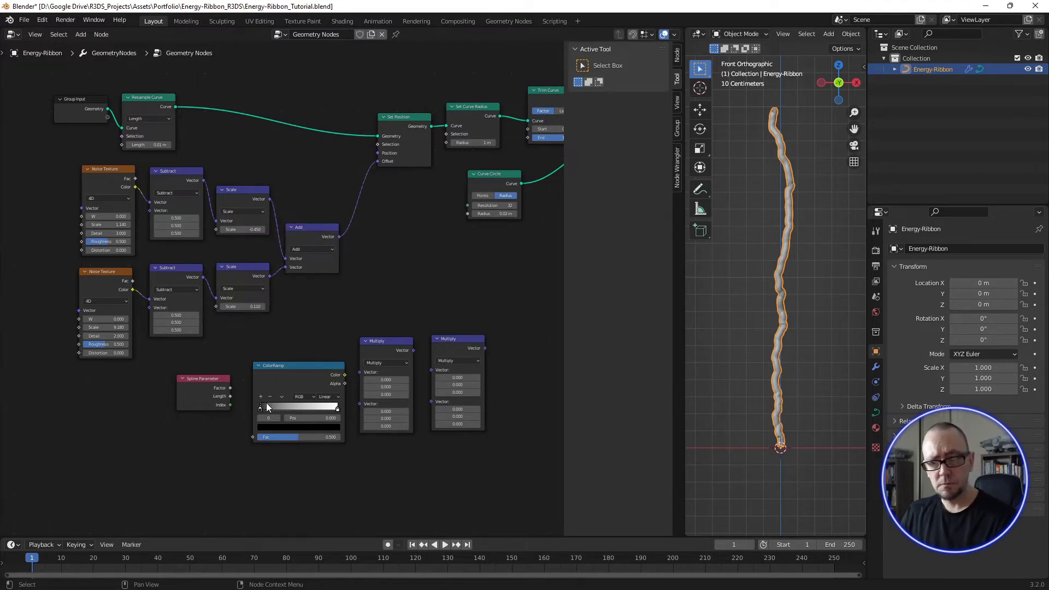
{"action": "left_click_drag", "start_coordinate": [293, 373], "coordinate": [290, 369]}
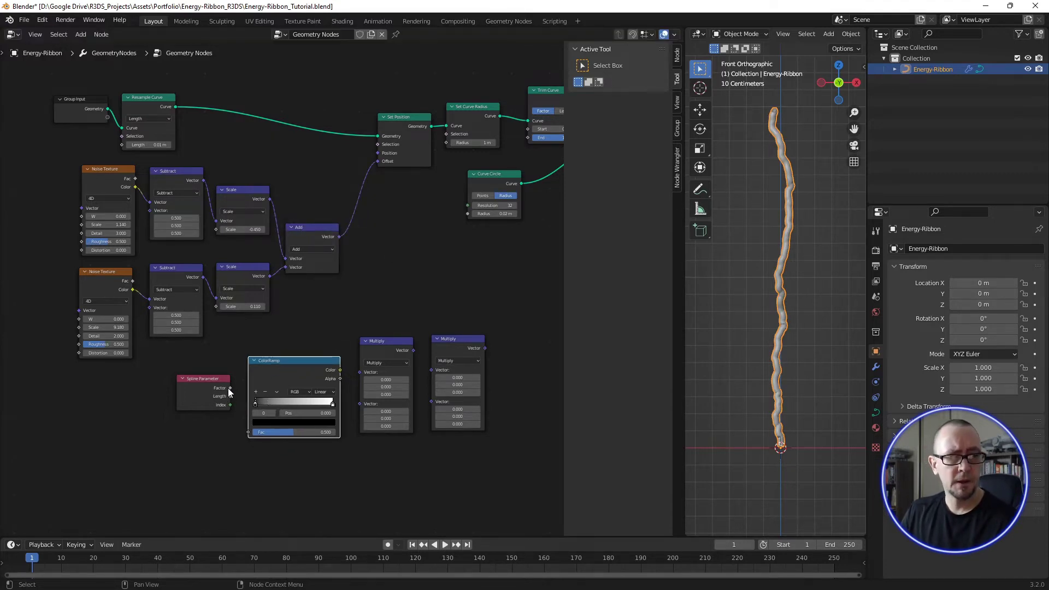
{"action": "mouse_move", "coordinate": [230, 388]}
{"action": "left_mouse_down"}
{"action": "mouse_move", "coordinate": [235, 424]}
{"action": "mouse_move", "coordinate": [248, 432]}
{"action": "left_mouse_up"}
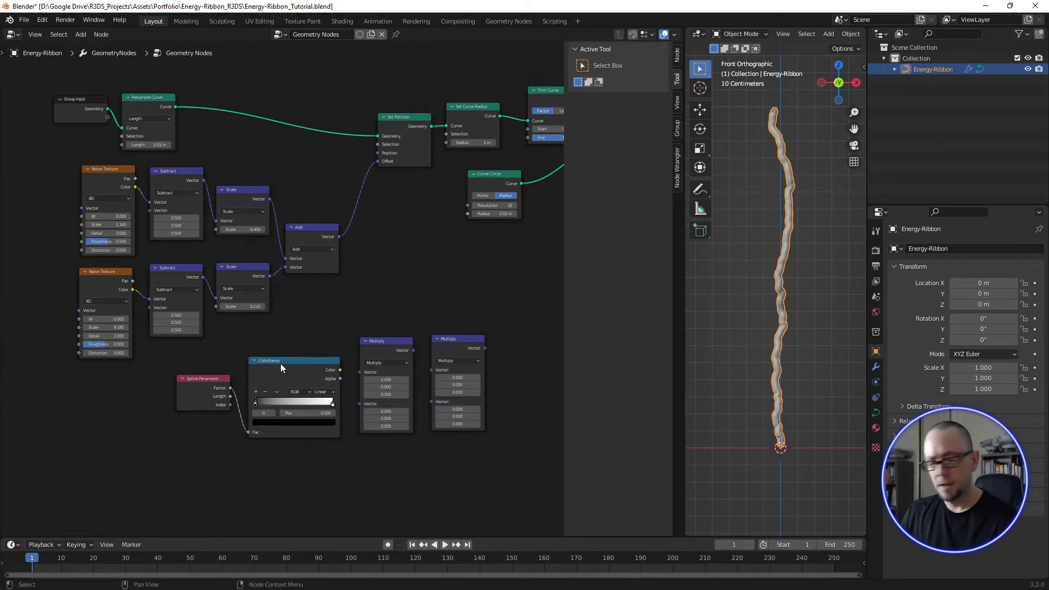
Step: Link the ColorRamp Color into the first Multiply's Vector input and rearrange both Multiply nodes
{"action": "left_click_drag", "start_coordinate": [377, 341], "coordinate": [375, 312]}
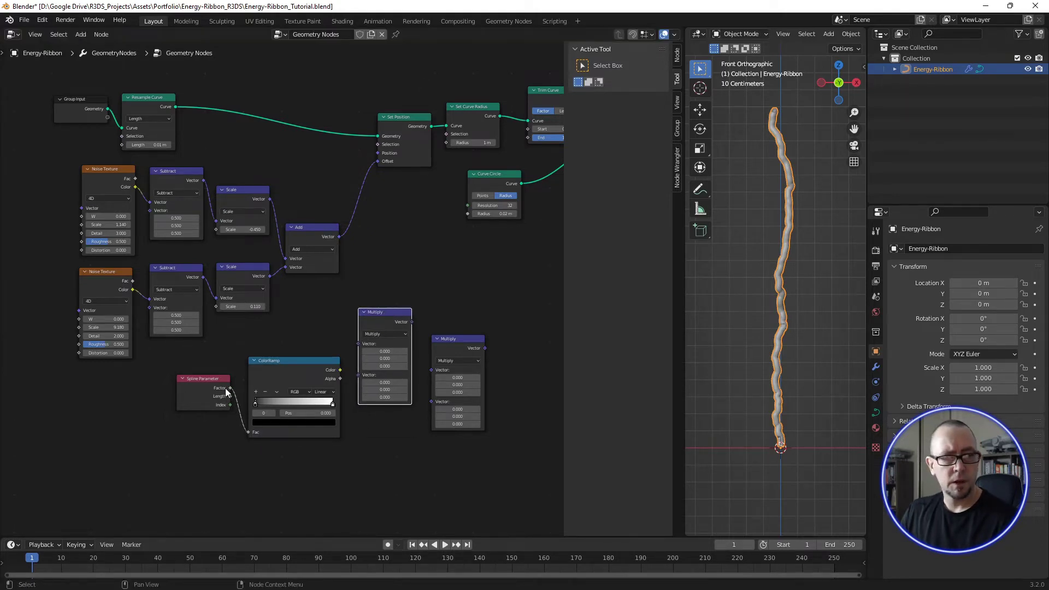
{"action": "left_click_drag", "start_coordinate": [235, 385], "coordinate": [355, 347]}
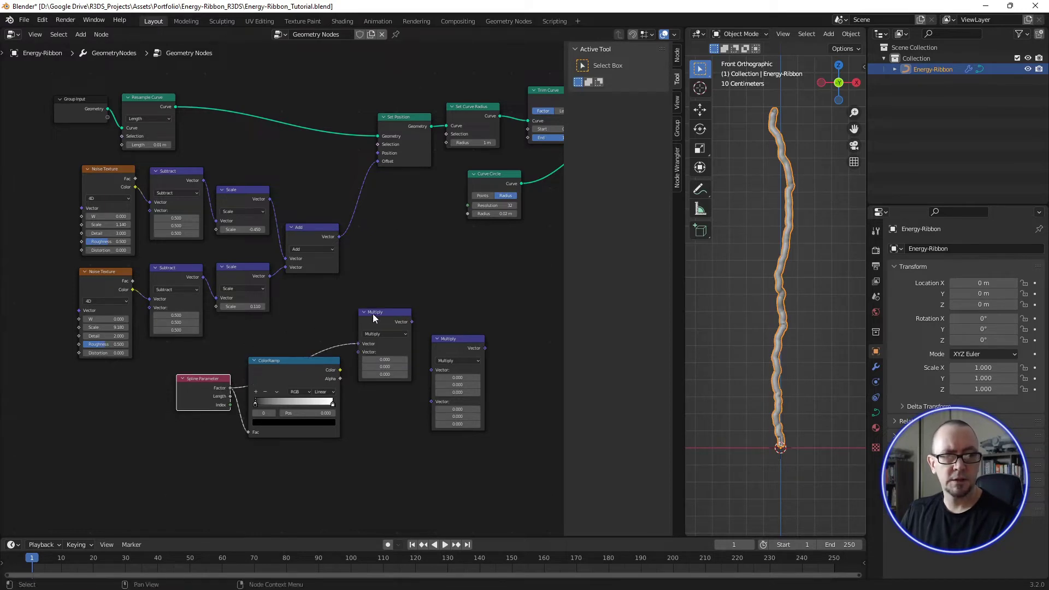
{"action": "left_click_drag", "start_coordinate": [373, 314], "coordinate": [371, 320]}
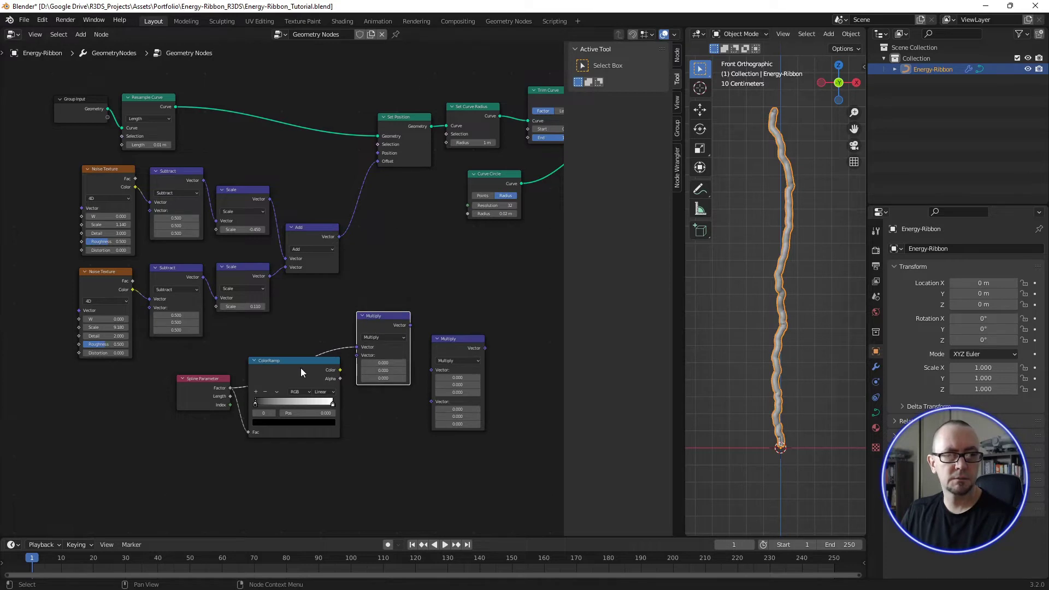
{"action": "mouse_move", "coordinate": [300, 367]}
{"action": "left_mouse_down"}
{"action": "mouse_move", "coordinate": [298, 376]}
{"action": "mouse_move", "coordinate": [358, 356]}
{"action": "left_mouse_up"}
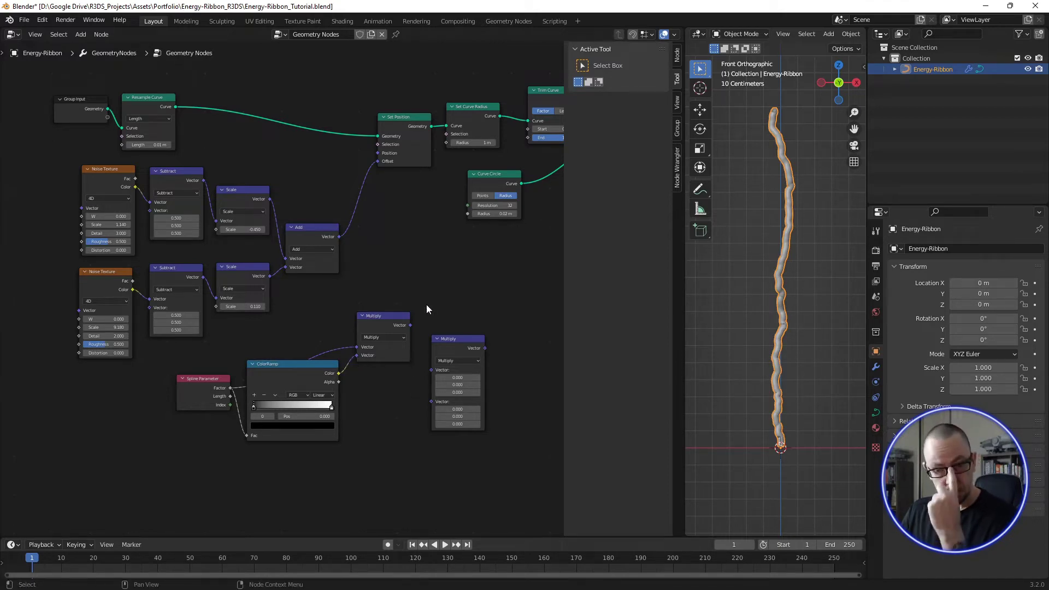
{"action": "left_click_drag", "start_coordinate": [454, 339], "coordinate": [446, 273]}
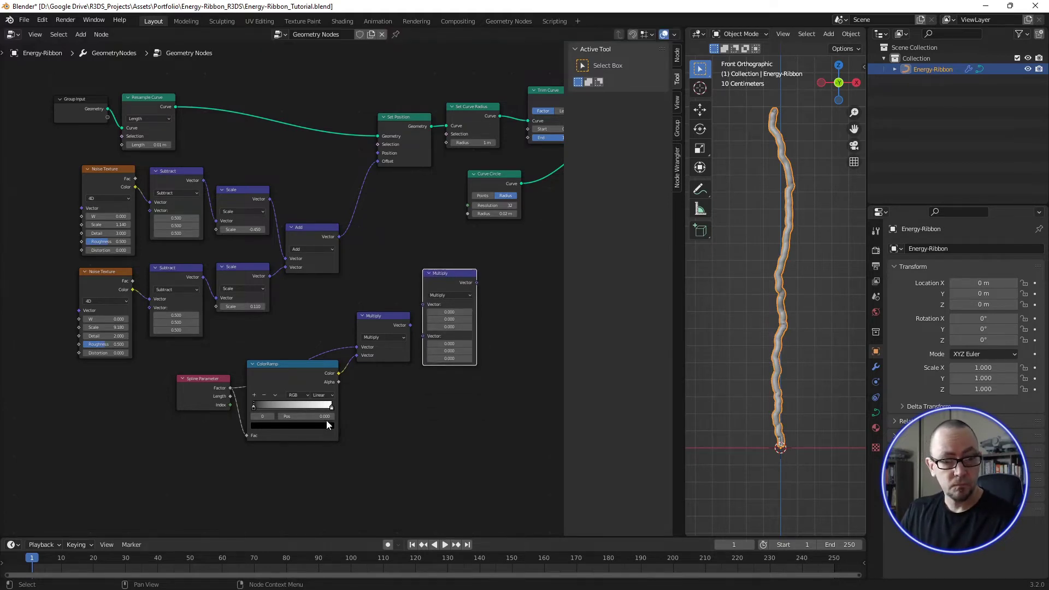
Step: Flip the ColorRamp to run white to black and chain the first Multiply into the second
{"action": "left_click", "coordinate": [265, 394]}
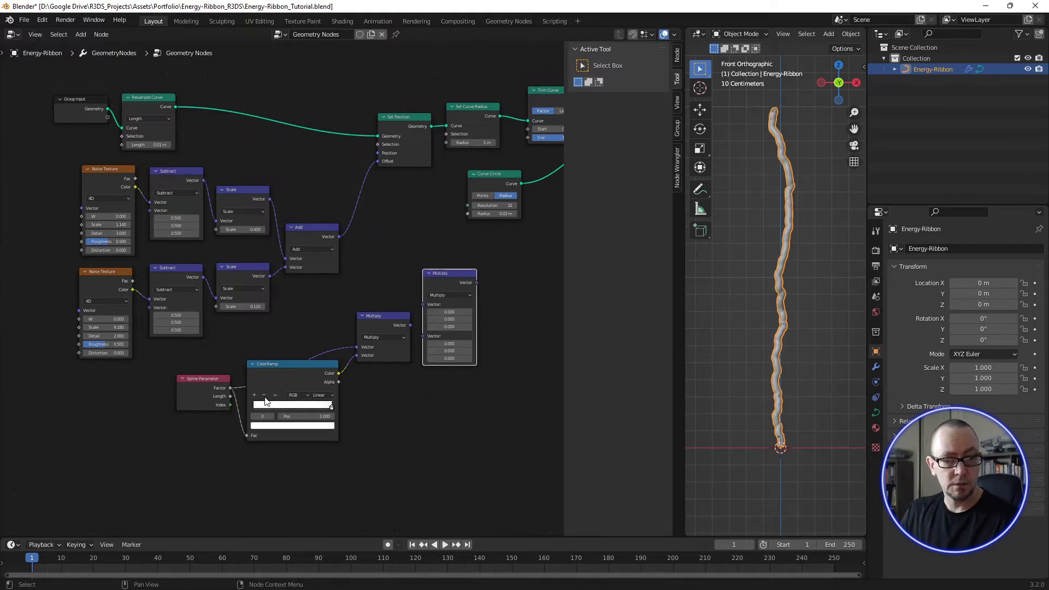
{"action": "key", "text": "ctrl+z"}
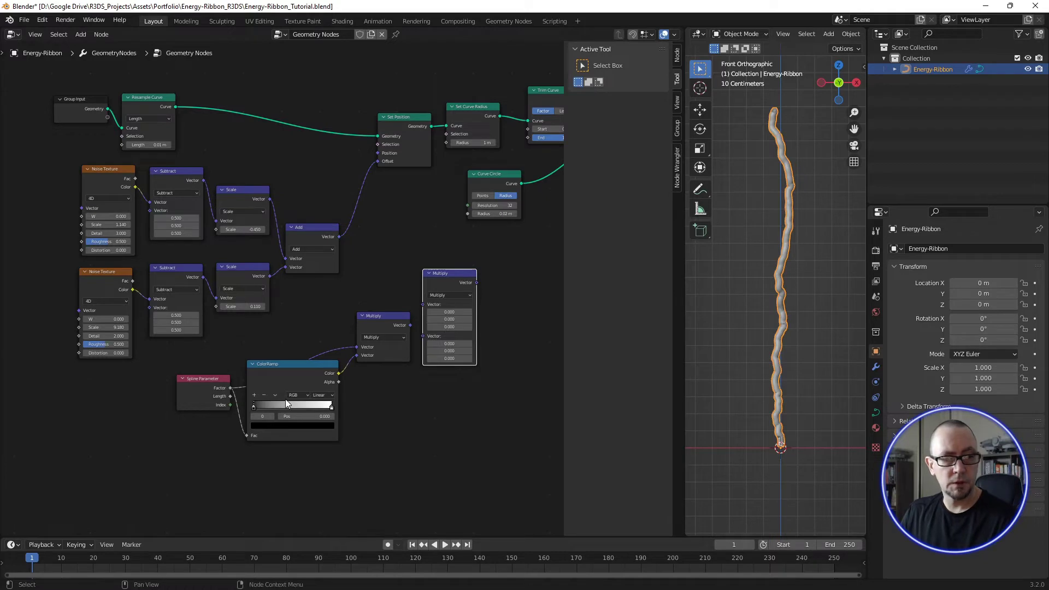
{"action": "left_click", "coordinate": [277, 398]}
{"action": "left_click", "coordinate": [288, 401]}
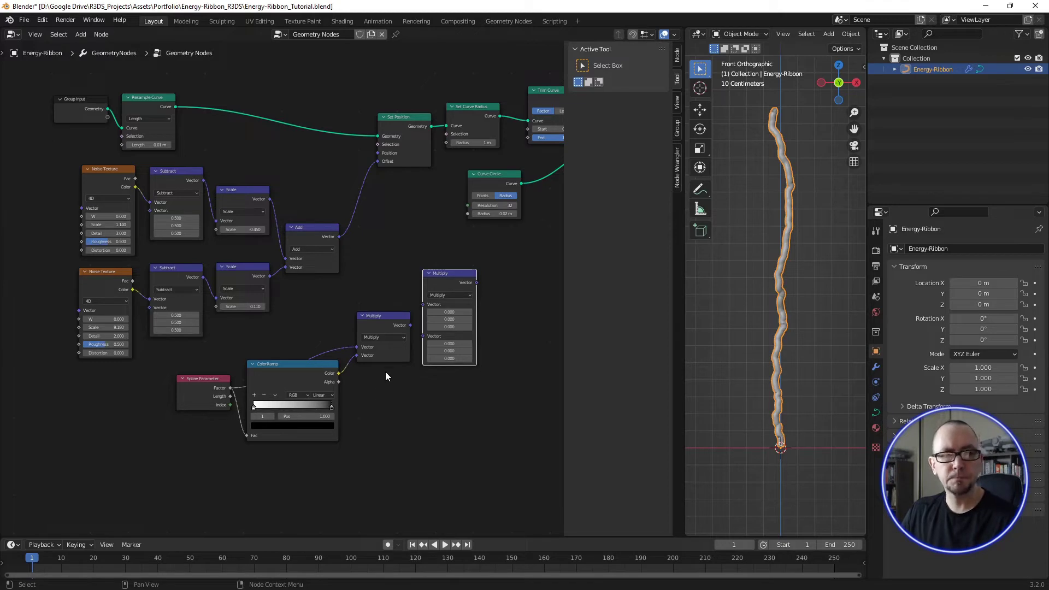
{"action": "left_click_drag", "start_coordinate": [440, 283], "coordinate": [444, 277]}
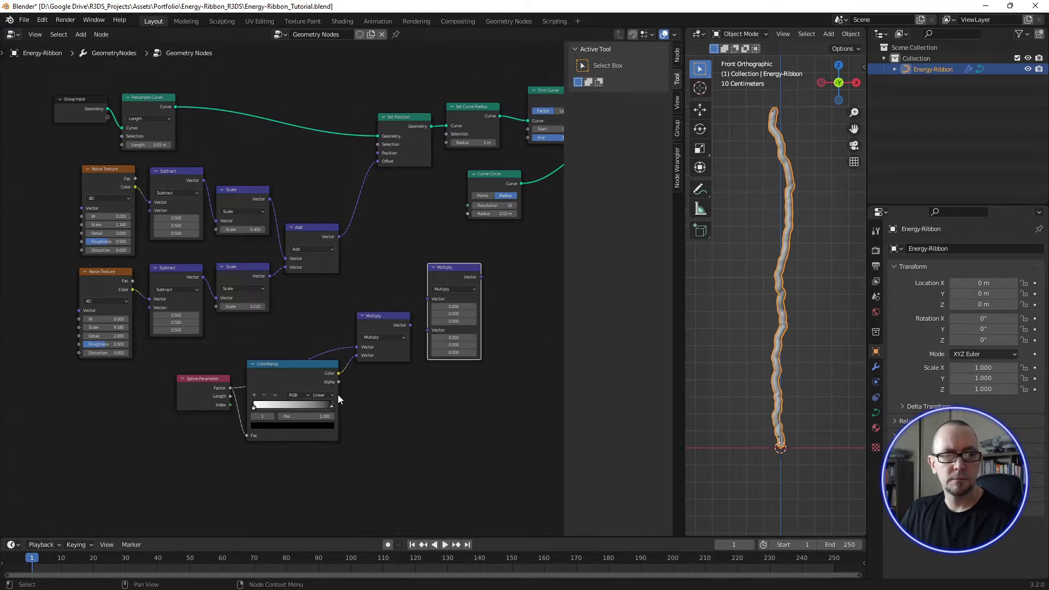
{"action": "left_click_drag", "start_coordinate": [410, 325], "coordinate": [427, 330]}
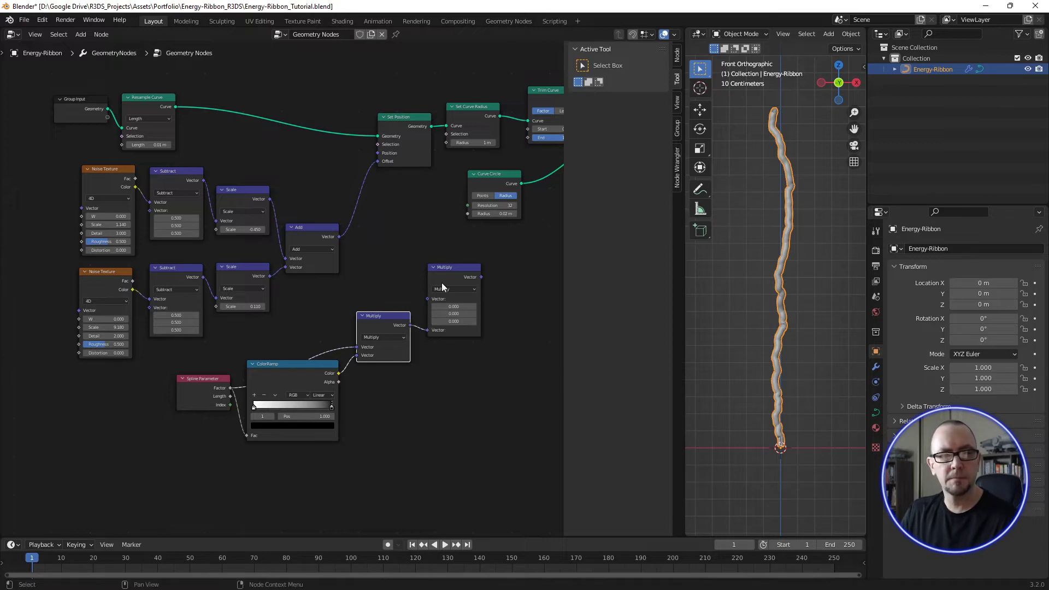
{"action": "left_click_drag", "start_coordinate": [448, 268], "coordinate": [438, 247]}
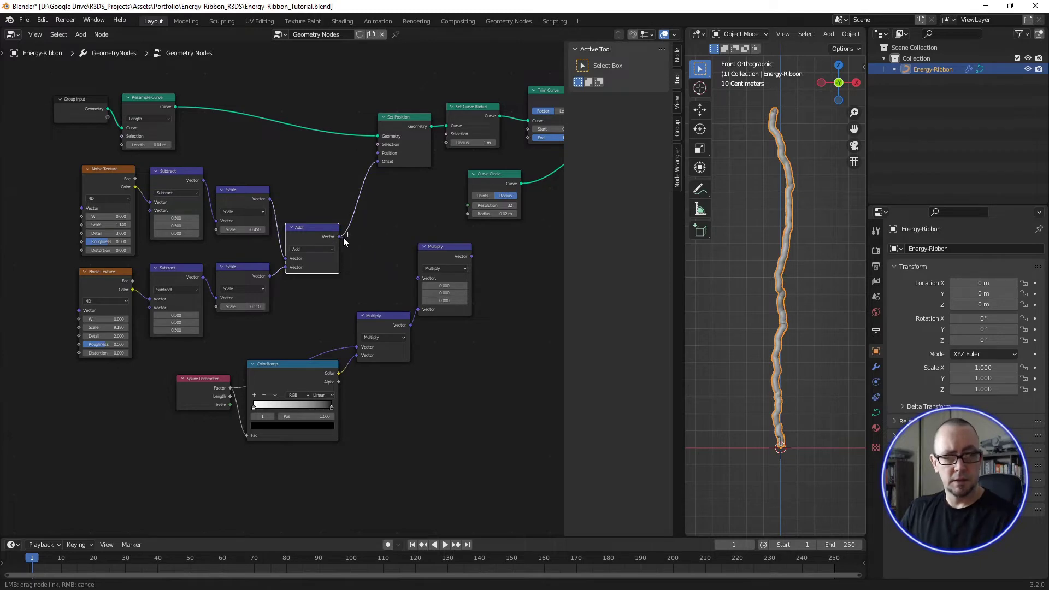
Step: Route the Add node's Vector output through the second Multiply into Set Position's Offset
{"action": "left_click", "coordinate": [321, 233]}
{"action": "mouse_move", "coordinate": [338, 237]}
{"action": "left_mouse_down"}
{"action": "mouse_move", "coordinate": [358, 253]}
{"action": "mouse_move", "coordinate": [353, 270]}
{"action": "left_mouse_up"}
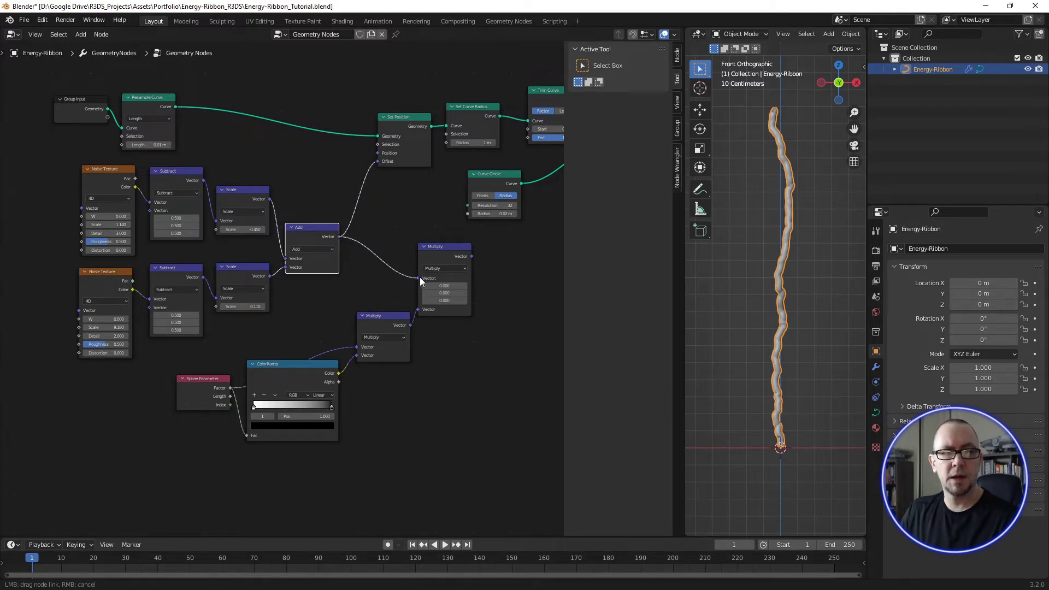
{"action": "left_click_drag", "start_coordinate": [418, 277], "coordinate": [418, 278]}
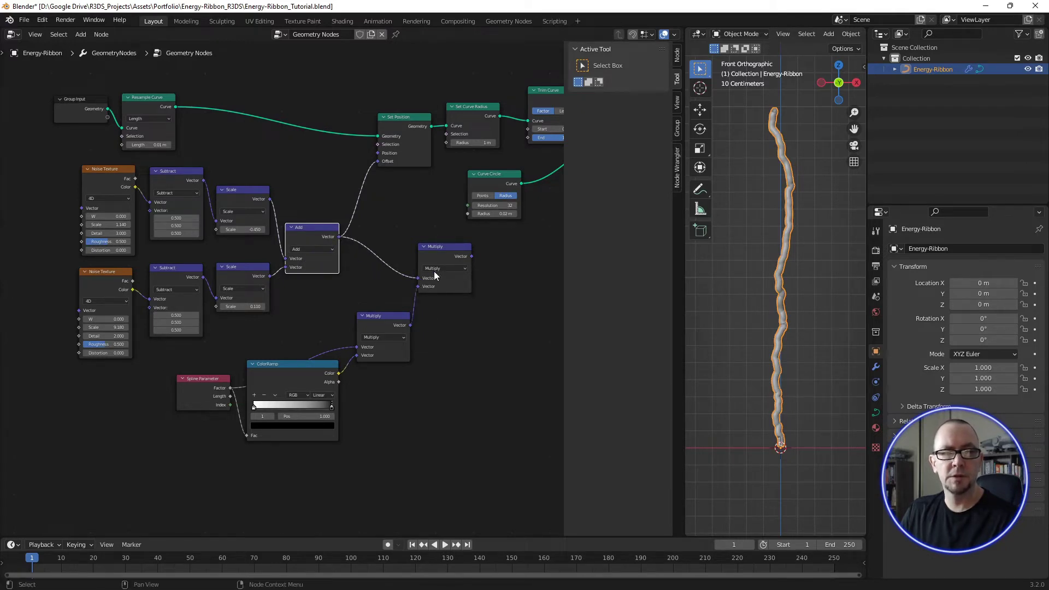
{"action": "mouse_move", "coordinate": [472, 256]}
{"action": "left_mouse_down"}
{"action": "mouse_move", "coordinate": [359, 163]}
{"action": "mouse_move", "coordinate": [376, 162]}
{"action": "left_mouse_up"}
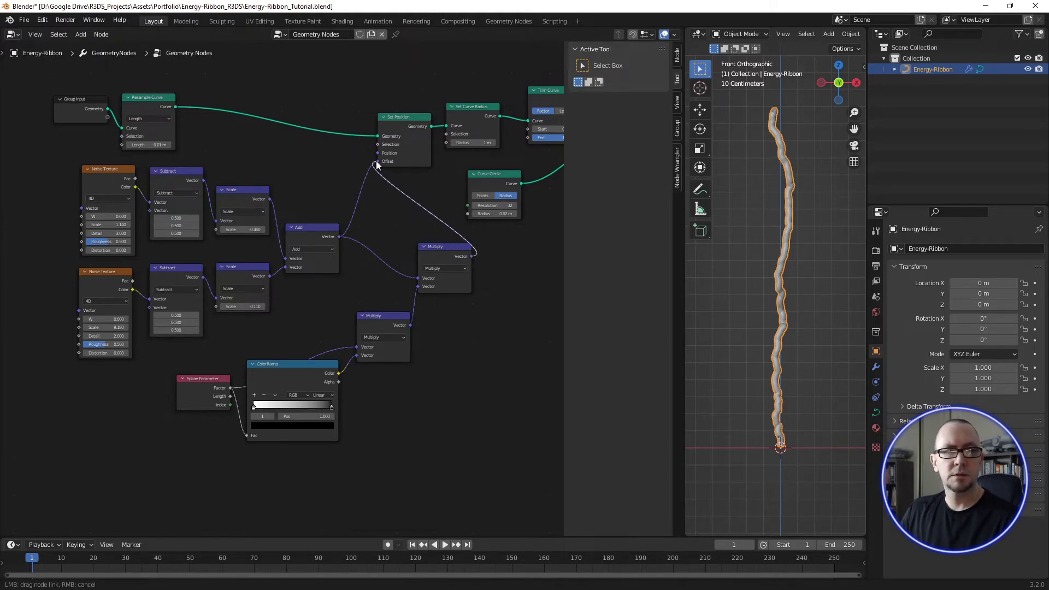
{"action": "left_click_drag", "start_coordinate": [376, 162], "coordinate": [376, 162]}
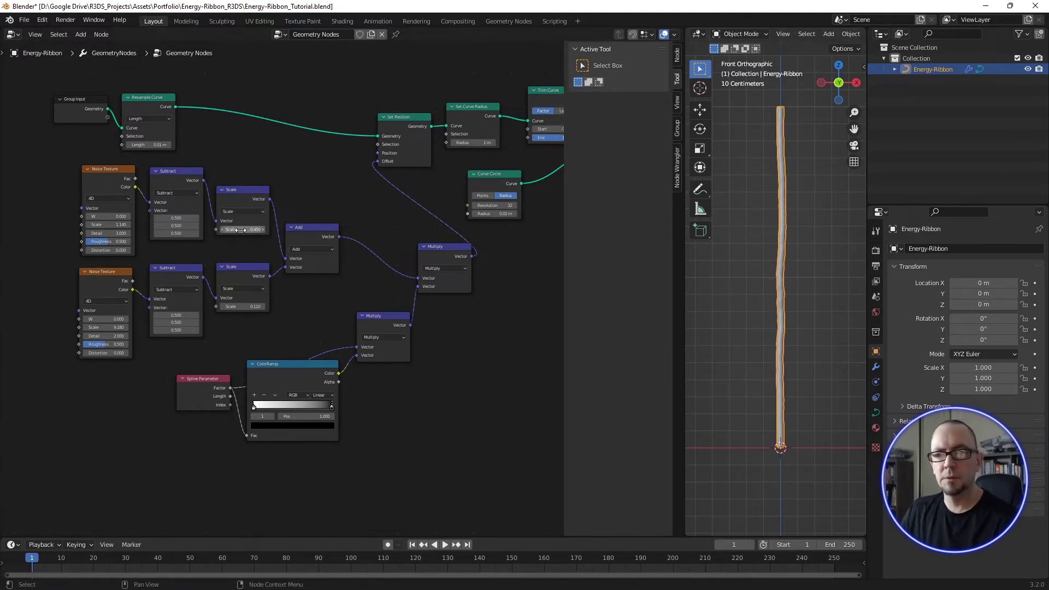
Step: Adjust both Scale factors and set the Noise Texture Scales to about 2.070 and 0.560 for renewed waviness
{"action": "left_click_drag", "start_coordinate": [239, 230], "coordinate": [284, 229], "text": "shift"}
{"action": "mouse_move", "coordinate": [239, 306]}
{"action": "left_mouse_down"}
{"action": "mouse_move", "coordinate": [284, 307]}
{"action": "mouse_move", "coordinate": [218, 306]}
{"action": "mouse_move", "coordinate": [260, 307]}
{"action": "mouse_move", "coordinate": [229, 307]}
{"action": "left_mouse_up"}
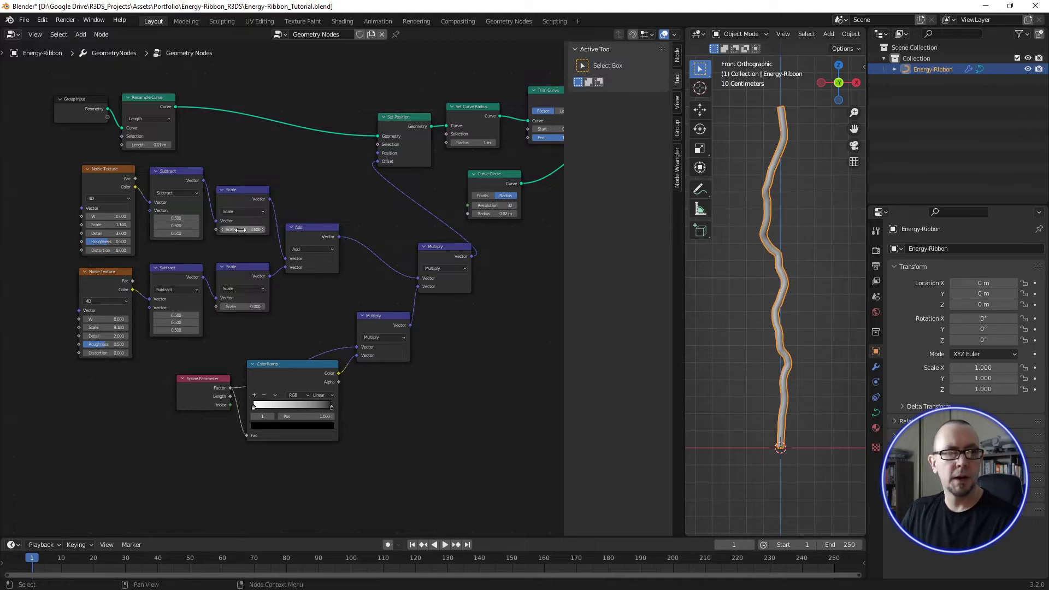
{"action": "left_click_drag", "start_coordinate": [237, 230], "coordinate": [227, 230]}
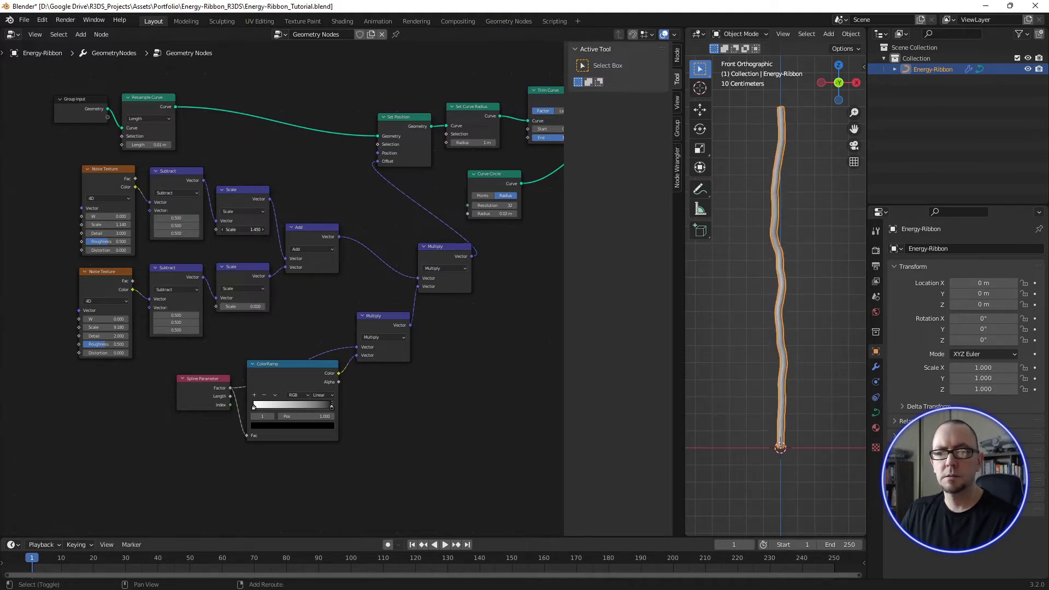
{"action": "left_click_drag", "start_coordinate": [241, 307], "coordinate": [249, 306], "text": "shift"}
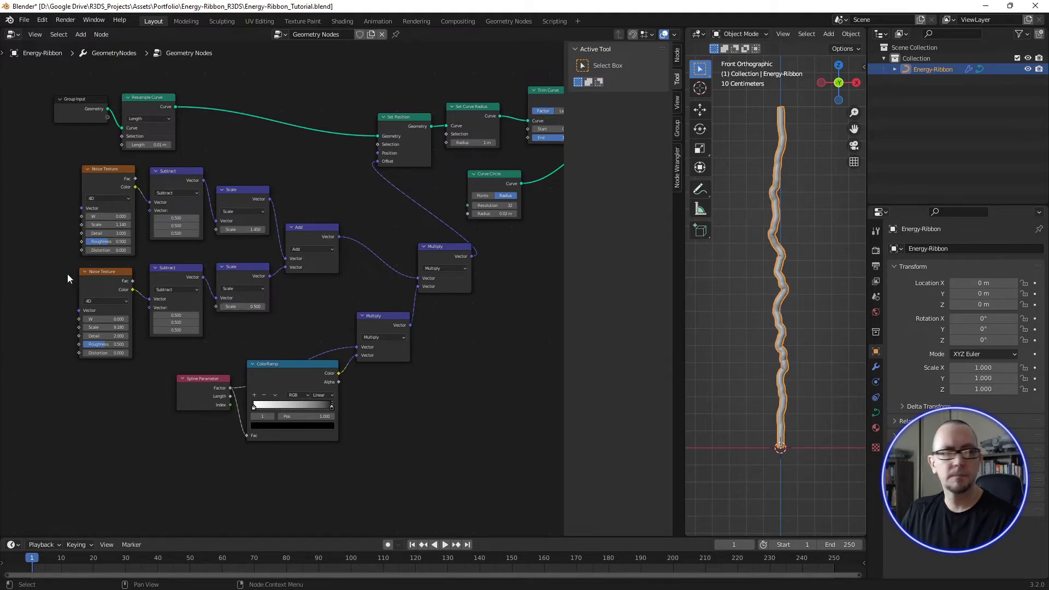
{"action": "mouse_move", "coordinate": [106, 225]}
{"action": "left_mouse_down"}
{"action": "mouse_move", "coordinate": [118, 224]}
{"action": "mouse_move", "coordinate": [93, 225]}
{"action": "mouse_move", "coordinate": [156, 224]}
{"action": "mouse_move", "coordinate": [104, 224]}
{"action": "left_mouse_up"}
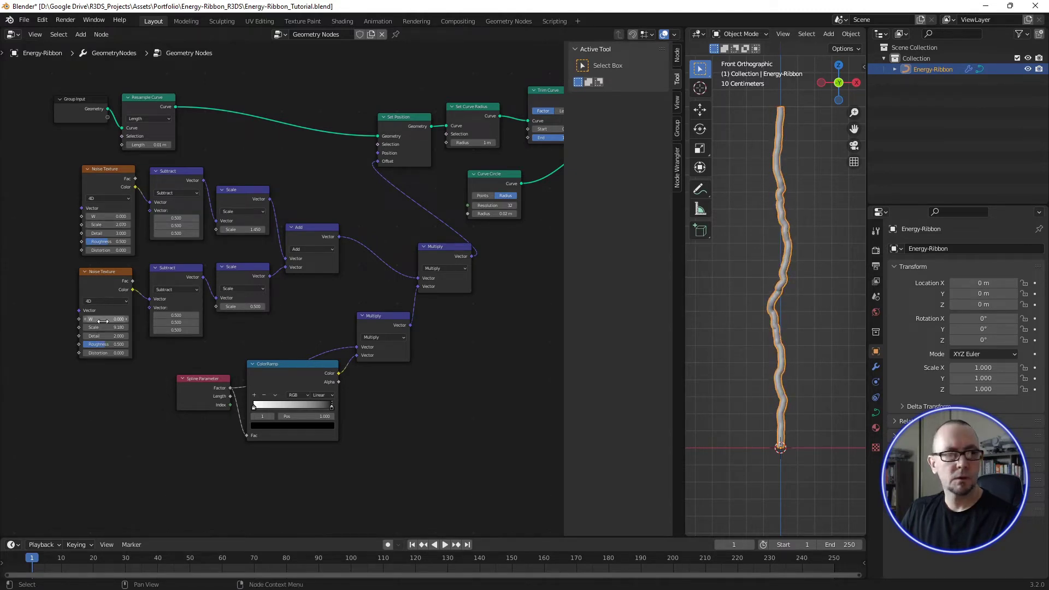
{"action": "left_click_drag", "start_coordinate": [103, 327], "coordinate": [109, 327], "text": "shift"}
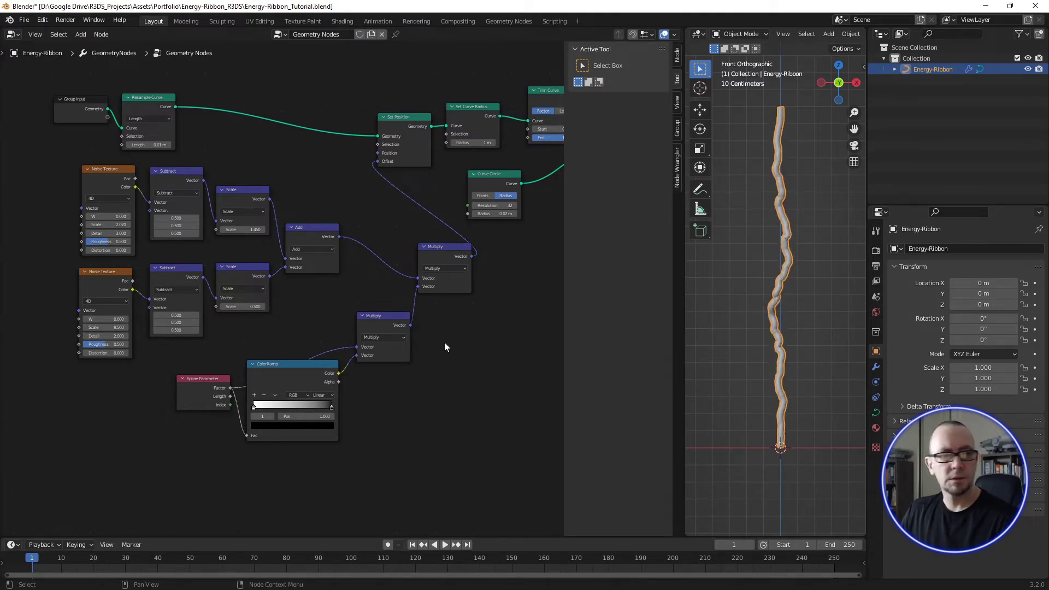
{"action": "middle_click_drag", "start_coordinate": [477, 325], "coordinate": [452, 313]}
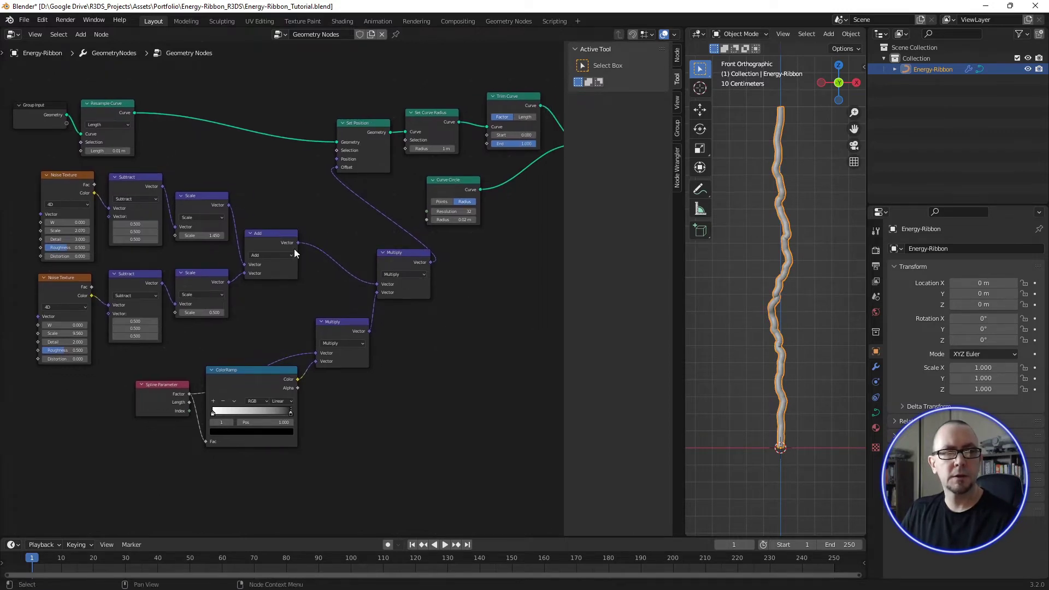
Step: Shift the Spline Parameter, ColorRamp and Multiply nodes left and down
{"action": "left_click_drag", "start_coordinate": [21, 188], "coordinate": [302, 314]}
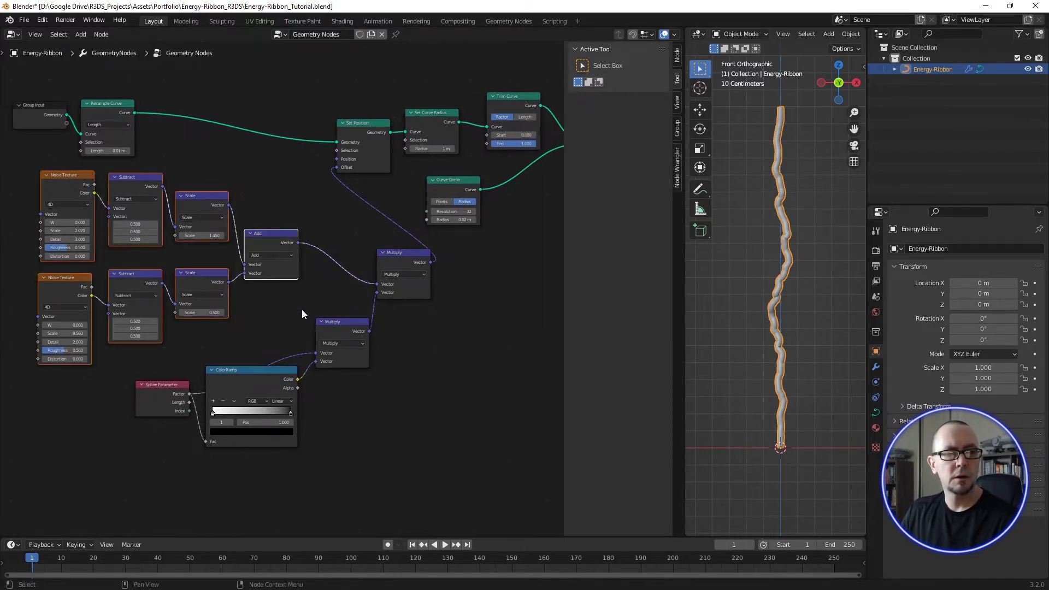
{"action": "left_click_drag", "start_coordinate": [175, 479], "coordinate": [444, 344]}
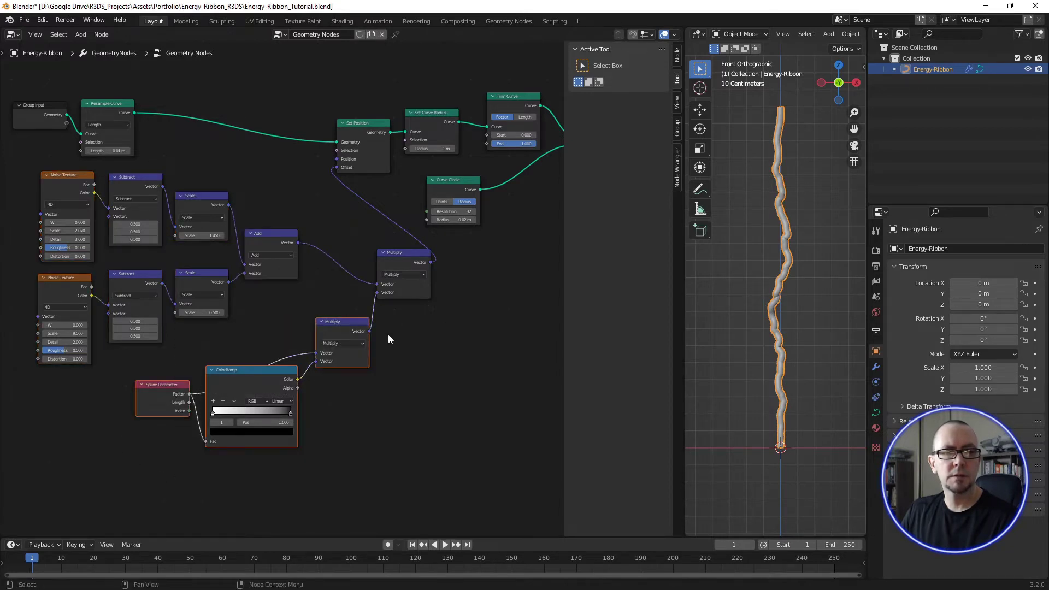
{"action": "left_click_drag", "start_coordinate": [340, 327], "coordinate": [292, 352]}
{"action": "middle_click_drag", "start_coordinate": [435, 360], "coordinate": [338, 375]}
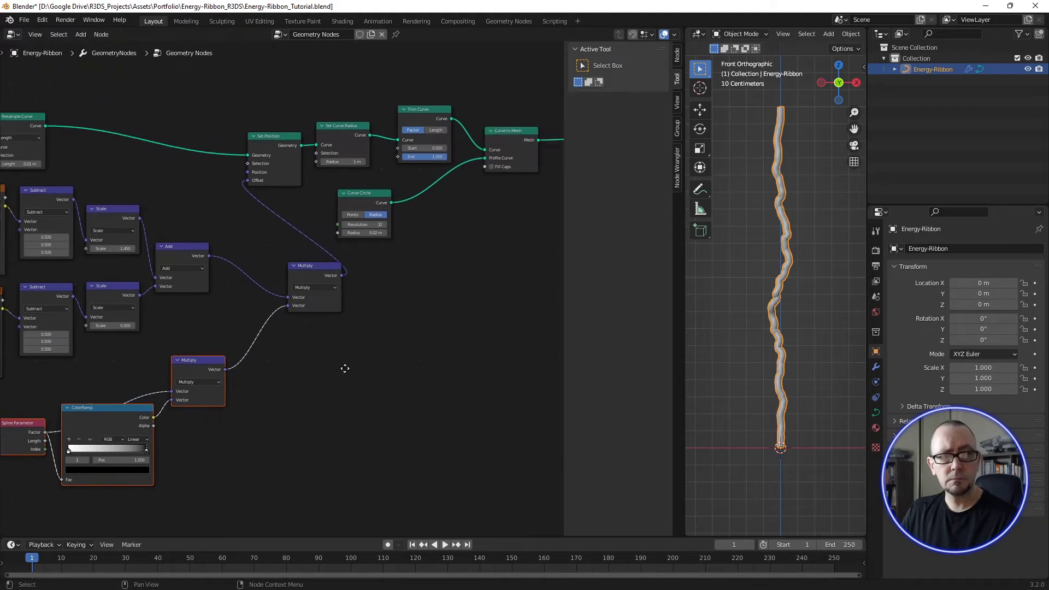
Step: Move Trim Curve, Set Curve Radius, Curve to Mesh and Curve Circle higher up
{"action": "mouse_move", "coordinate": [349, 83]}
{"action": "left_mouse_down"}
{"action": "mouse_move", "coordinate": [506, 201]}
{"action": "mouse_move", "coordinate": [488, 212]}
{"action": "left_mouse_up"}
{"action": "middle_click_drag", "start_coordinate": [489, 212], "coordinate": [416, 307]}
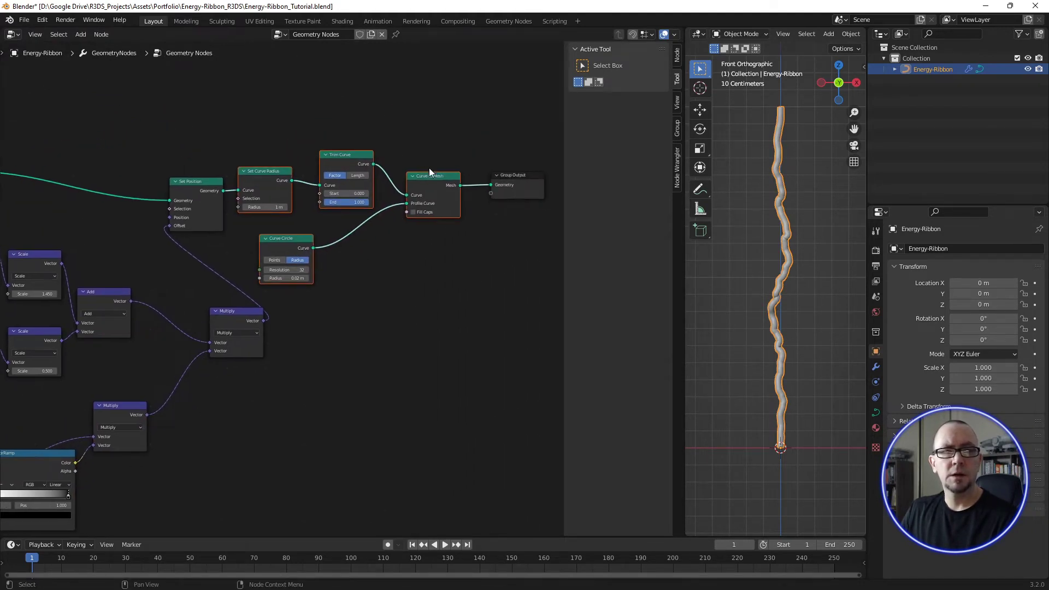
{"action": "left_click_drag", "start_coordinate": [432, 175], "coordinate": [446, 115]}
{"action": "left_click", "coordinate": [404, 255]}
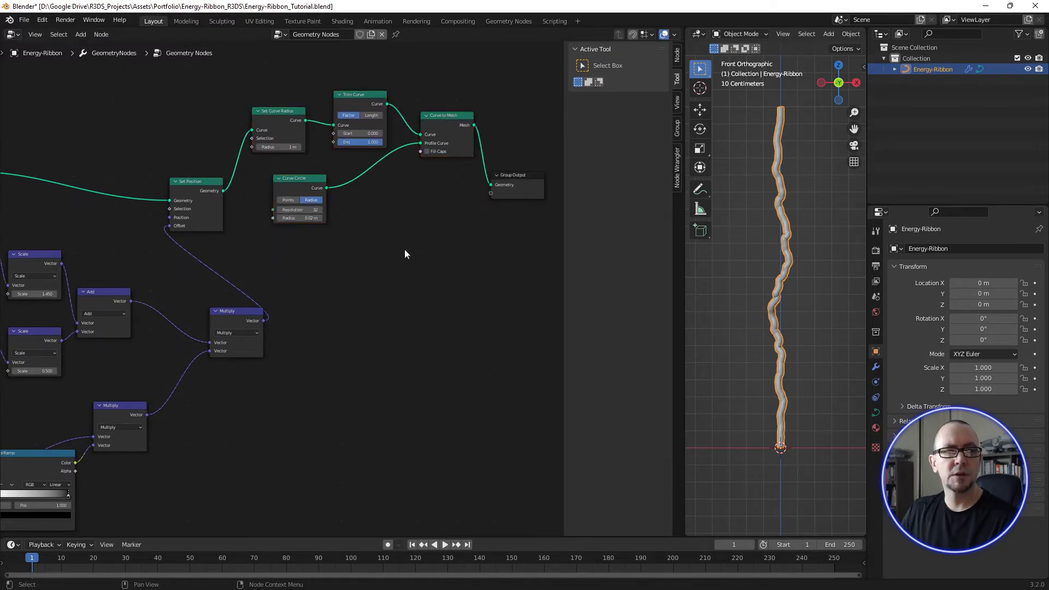
{"action": "scroll", "coordinate": [358, 386], "scroll_direction": "left", "scroll_amount": 5, "text": "ctrl"}
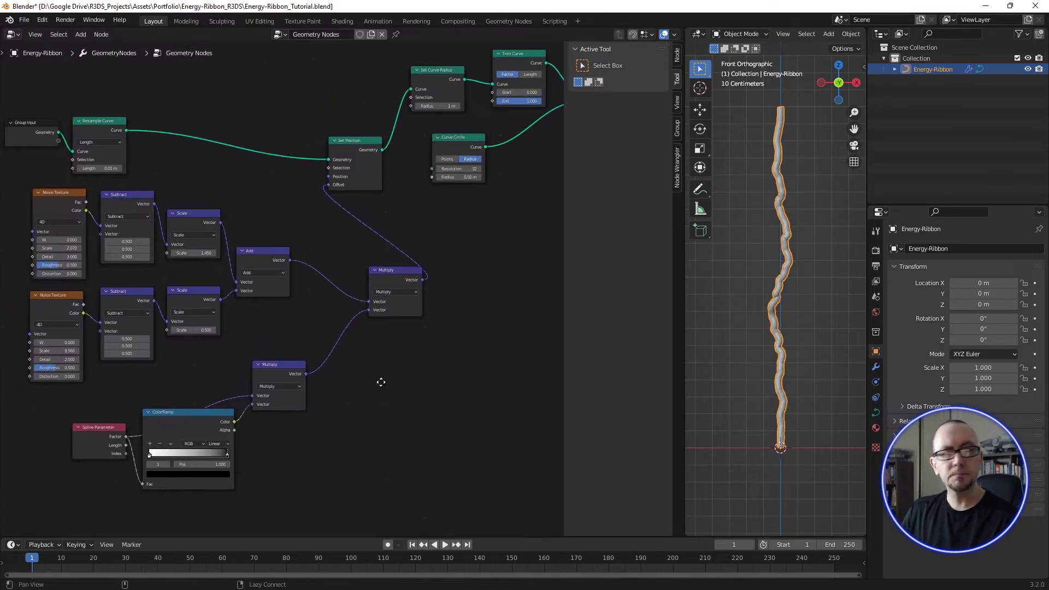
{"action": "scroll", "coordinate": [322, 398], "scroll_direction": "right", "scroll_amount": 2, "text": "ctrl"}
{"action": "scroll", "coordinate": [412, 388], "scroll_direction": "right", "scroll_amount": 1, "text": "ctrl"}
{"action": "scroll", "coordinate": [386, 391], "scroll_direction": "right", "scroll_amount": 1, "text": "ctrl"}
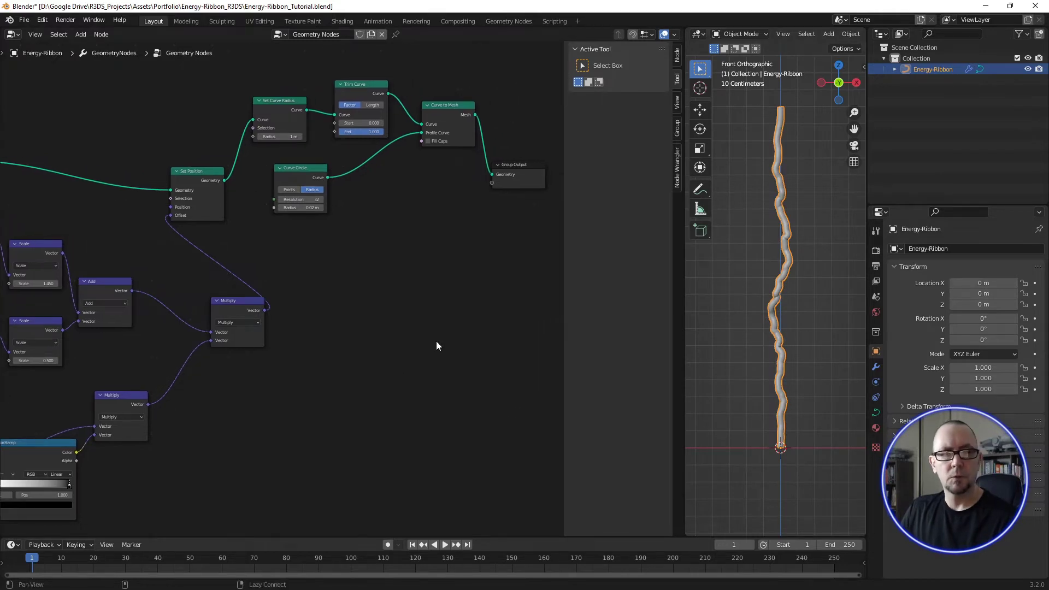
{"action": "mouse_move", "coordinate": [416, 342]}
{"action": "middle_mouse_down"}
{"action": "mouse_move", "coordinate": [361, 366]}
{"action": "mouse_move", "coordinate": [368, 383]}
{"action": "middle_mouse_up"}
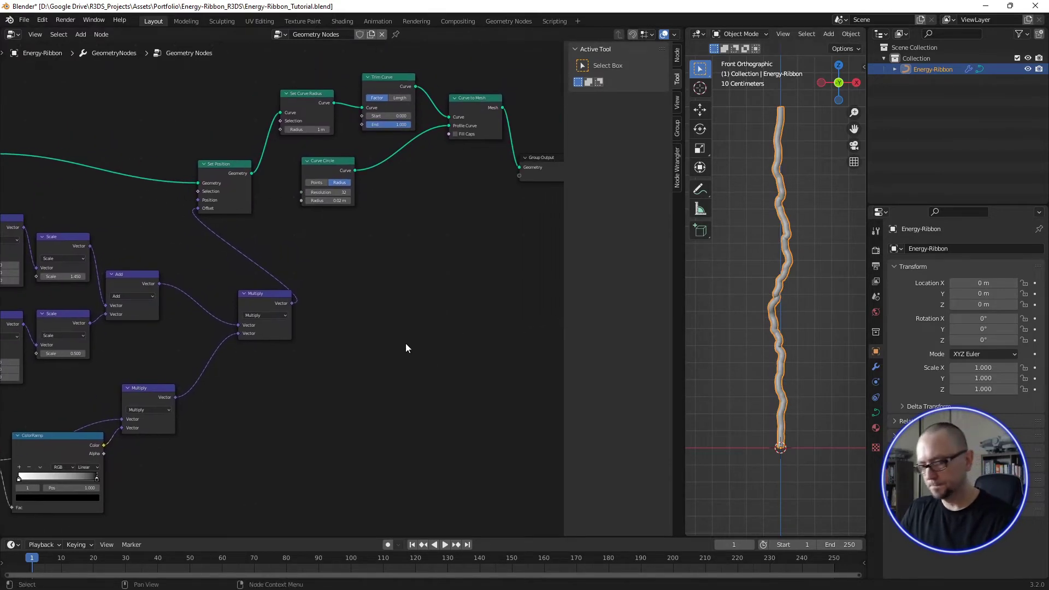
Step: Add a Spline Parameter node in the empty space beside the Multiply nodes
{"action": "key", "text": "shift+a"}
{"action": "type", "text": "sp"}
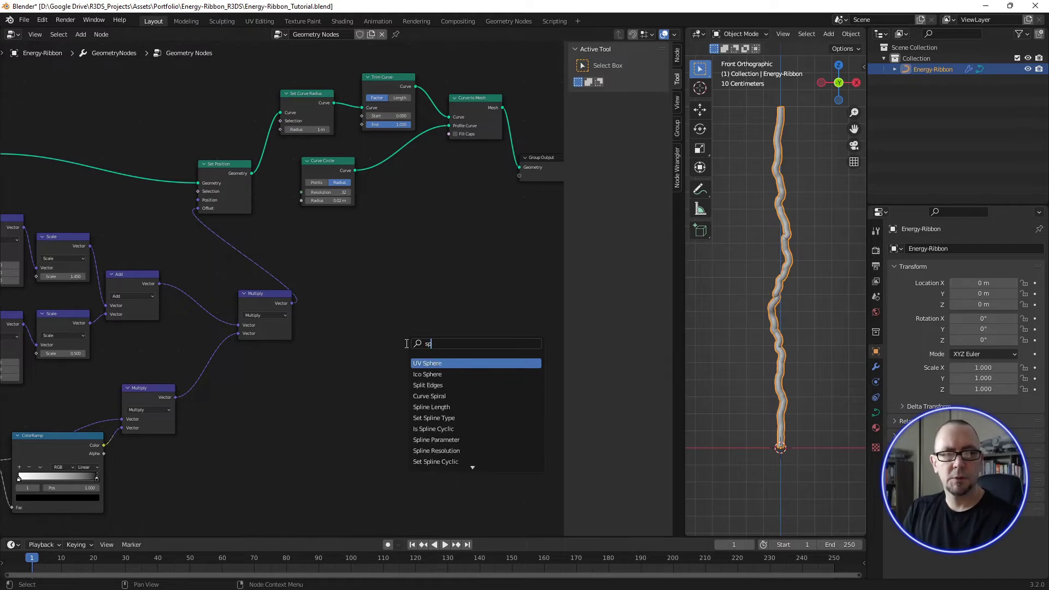
{"action": "type", "text": "lin"}
{"action": "key", "text": "Down"}
{"action": "key", "text": "Down"}
{"action": "key", "text": "Down"}
{"action": "key", "text": "Return"}
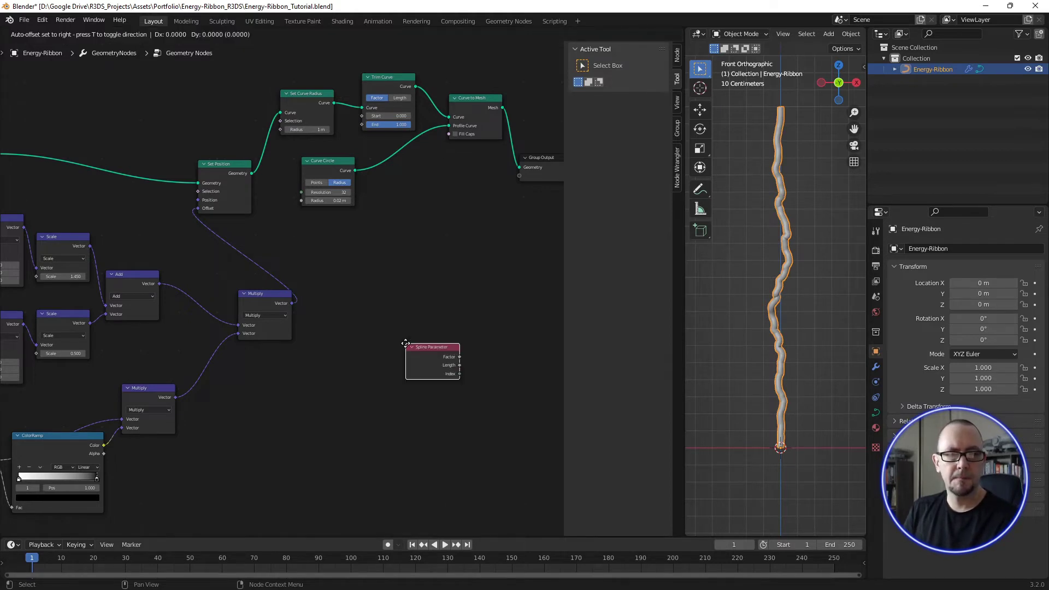
{"action": "left_click", "coordinate": [463, 392]}
Step: Add a Float Curve node next to the new Spline Parameter
{"action": "key", "text": "shift+a"}
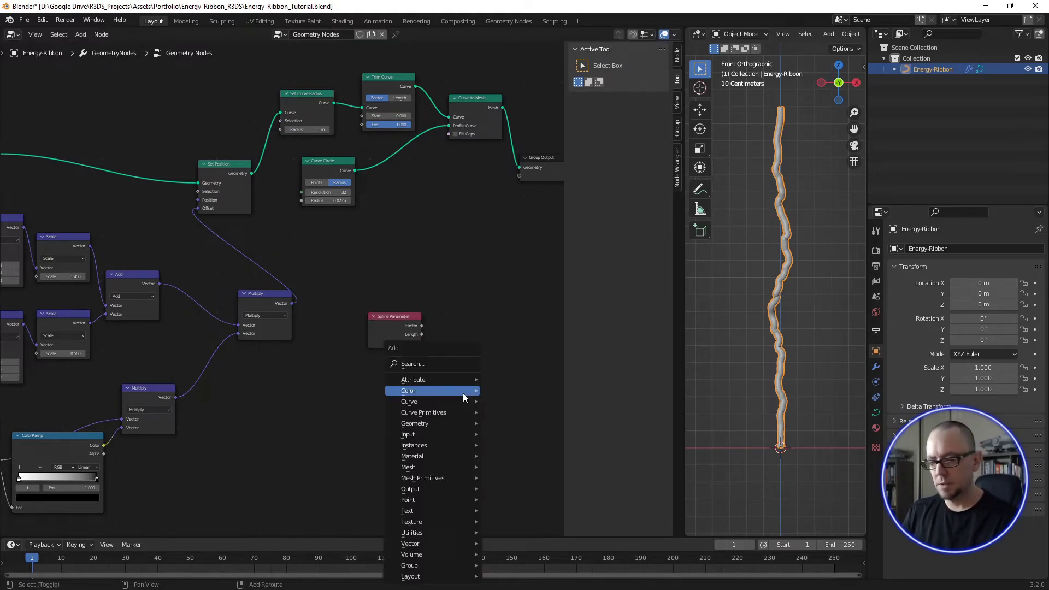
{"action": "type", "text": "floa"}
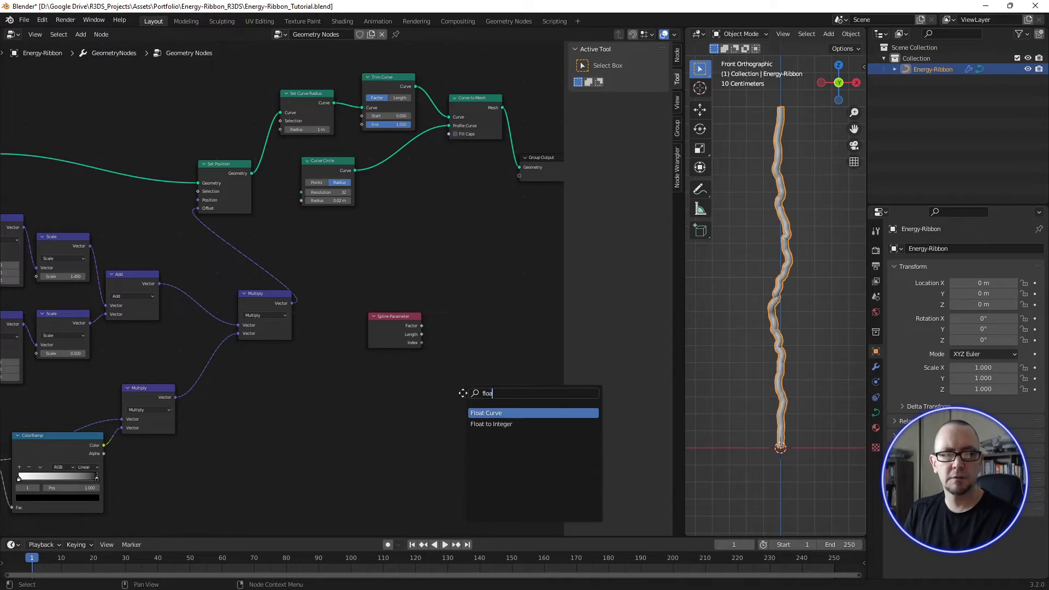
{"action": "key", "text": "Return"}
{"action": "left_click", "coordinate": [434, 234]}
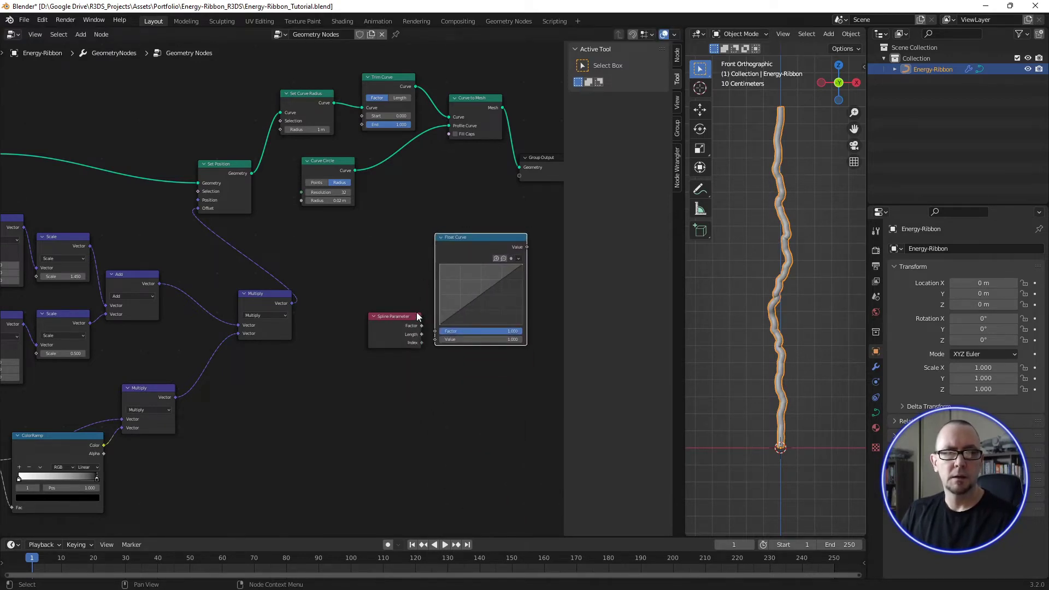
{"action": "left_click_drag", "start_coordinate": [416, 316], "coordinate": [404, 301]}
Step: Feed Spline Parameter Factor into the Float Curve and its output into Set Curve Radius Radius
{"action": "left_click_drag", "start_coordinate": [471, 254], "coordinate": [459, 260]}
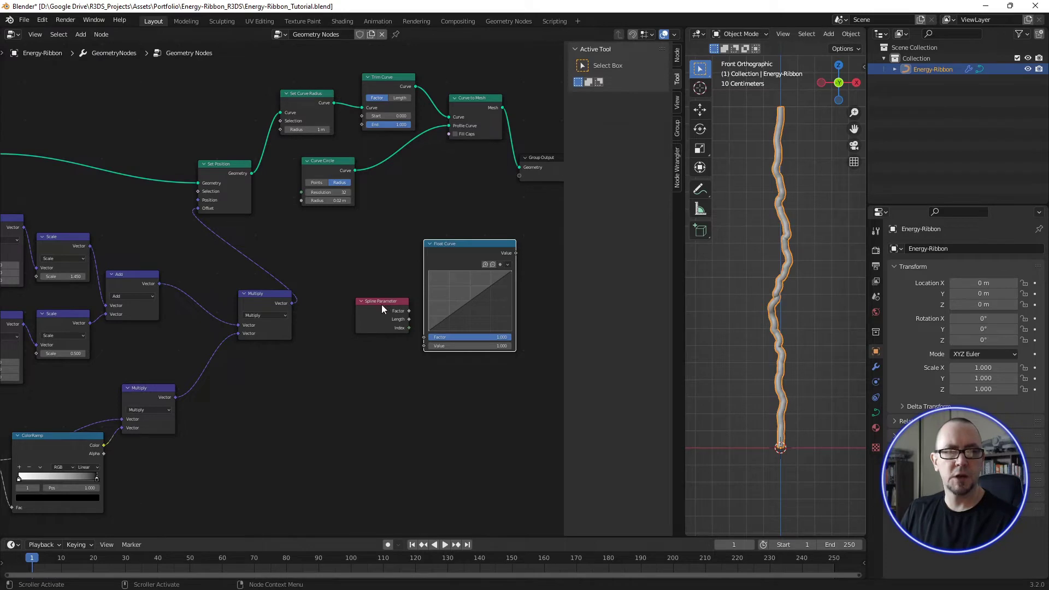
{"action": "mouse_move", "coordinate": [382, 310]}
{"action": "left_mouse_down"}
{"action": "mouse_move", "coordinate": [369, 307]}
{"action": "mouse_move", "coordinate": [421, 346]}
{"action": "left_mouse_up"}
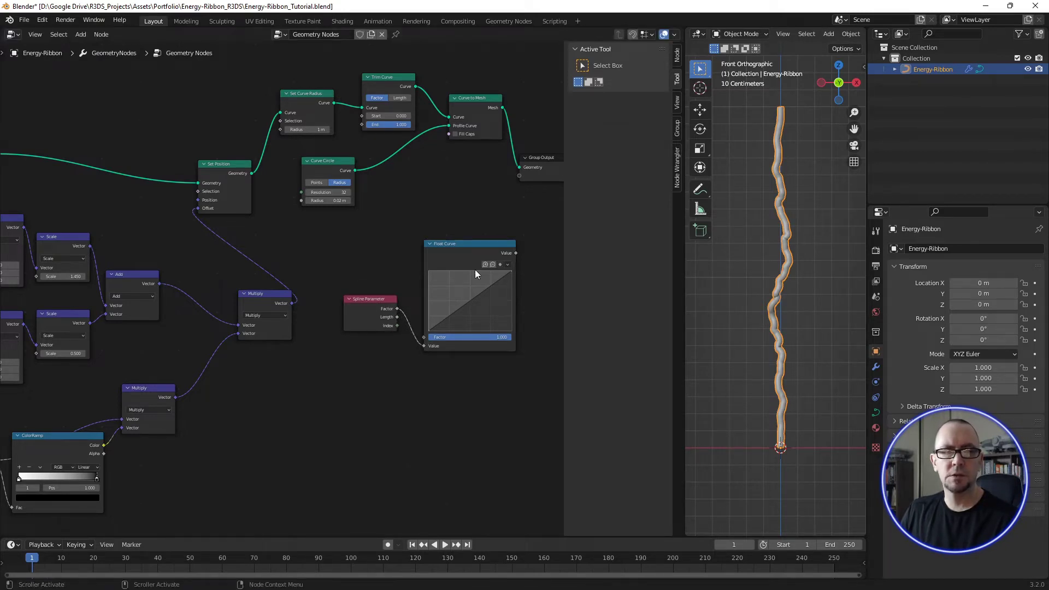
{"action": "mouse_move", "coordinate": [465, 245]}
{"action": "left_mouse_down"}
{"action": "mouse_move", "coordinate": [234, 171]}
{"action": "mouse_move", "coordinate": [330, 262]}
{"action": "mouse_move", "coordinate": [306, 96]}
{"action": "mouse_move", "coordinate": [285, 135]}
{"action": "mouse_move", "coordinate": [277, 129]}
{"action": "left_mouse_up"}
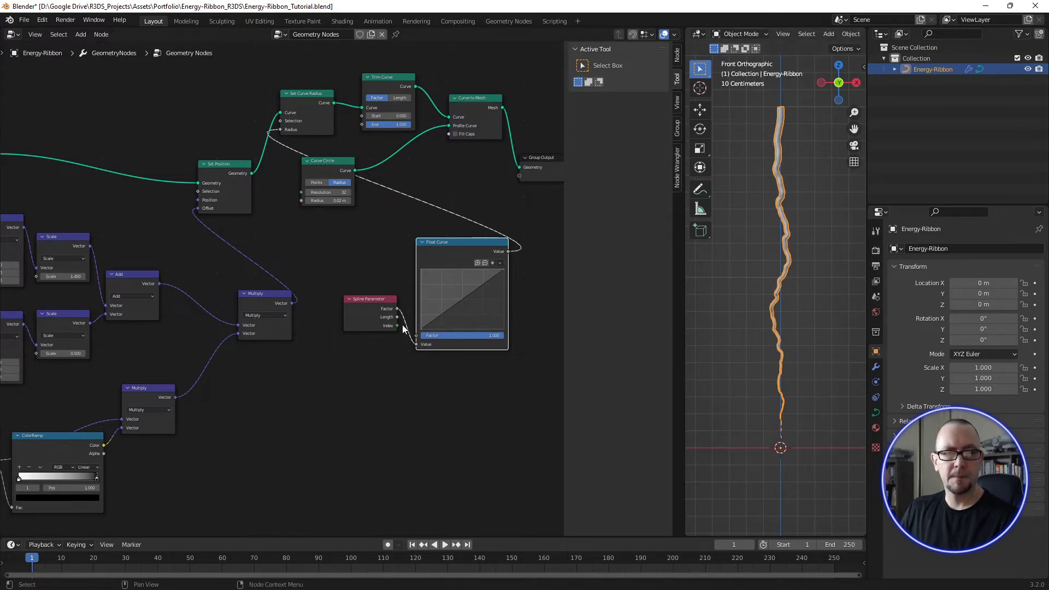
Step: Shape the Float Curve into an arch, dropping the right end to zero and raising a middle point
{"action": "left_click", "coordinate": [427, 327]}
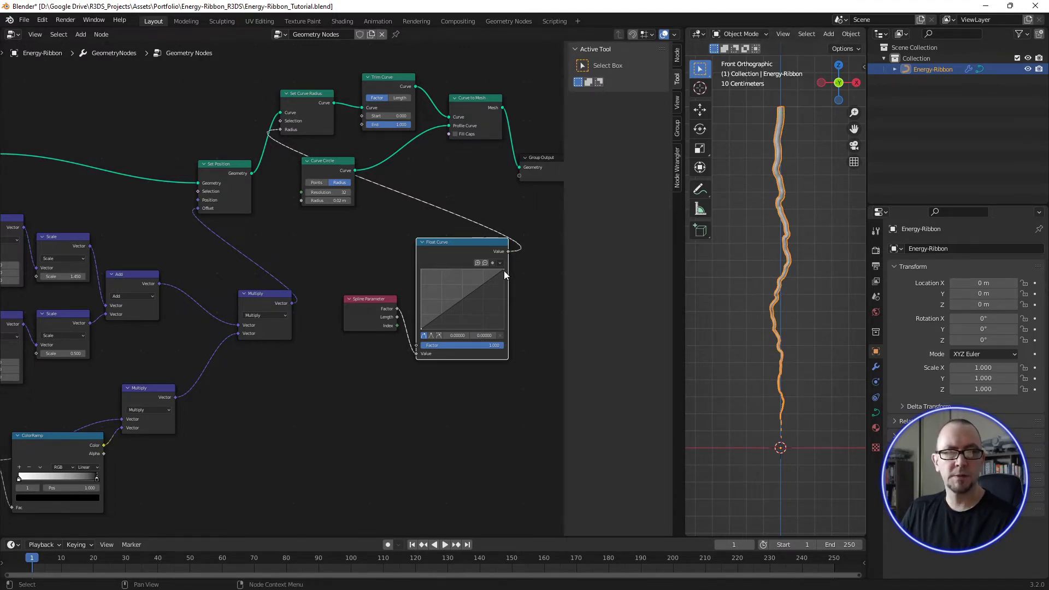
{"action": "left_click_drag", "start_coordinate": [504, 270], "coordinate": [505, 309]}
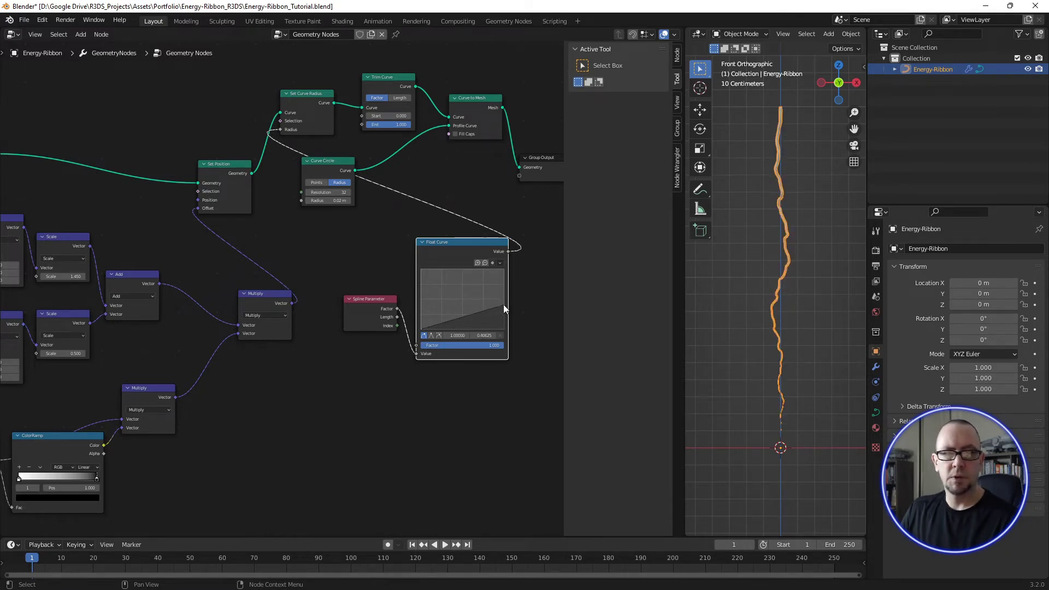
{"action": "mouse_move", "coordinate": [503, 307]}
{"action": "left_mouse_down"}
{"action": "mouse_move", "coordinate": [504, 318]}
{"action": "mouse_move", "coordinate": [504, 287]}
{"action": "mouse_move", "coordinate": [503, 328]}
{"action": "mouse_move", "coordinate": [503, 277]}
{"action": "left_mouse_up"}
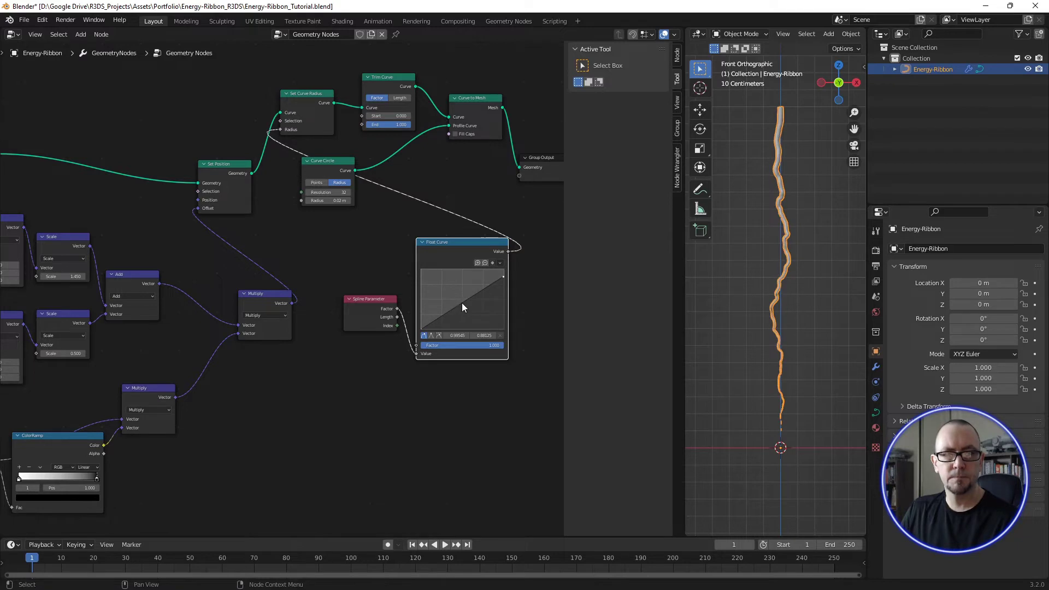
{"action": "left_click_drag", "start_coordinate": [503, 277], "coordinate": [504, 329]}
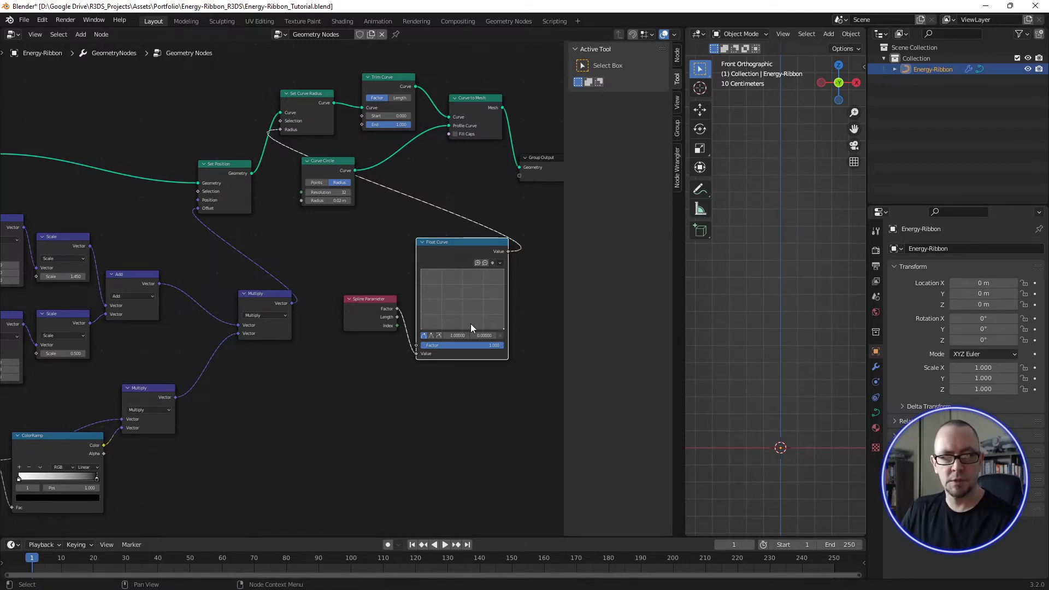
{"action": "left_click_drag", "start_coordinate": [464, 328], "coordinate": [464, 286]}
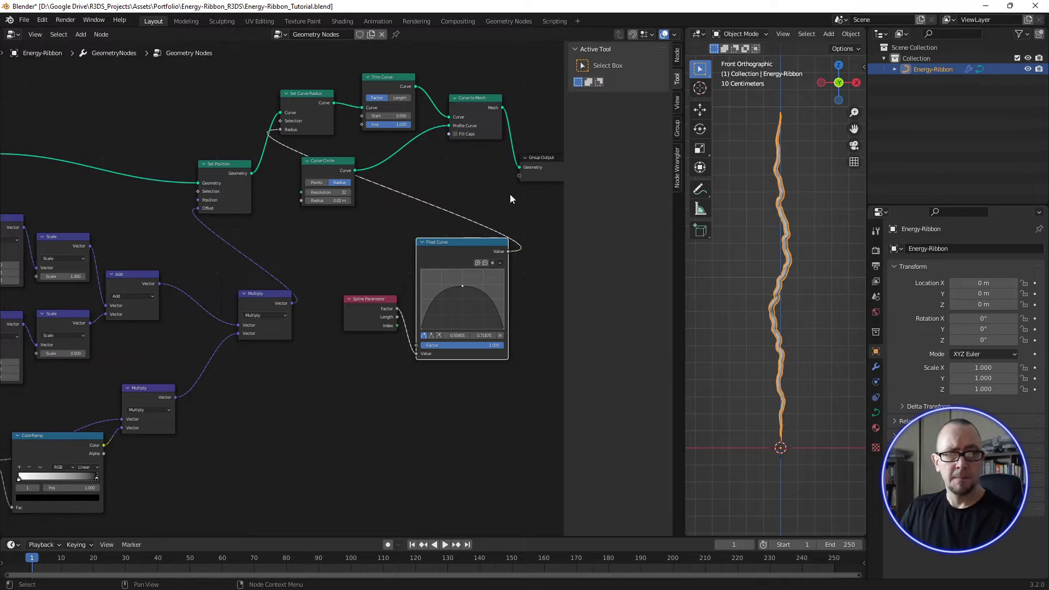
{"action": "middle_click_drag", "start_coordinate": [509, 195], "coordinate": [488, 199]}
Step: Lower the Curve Circle resolution to 6, leaving the profile radius at 0.02 m
{"action": "left_click_drag", "start_coordinate": [298, 206], "coordinate": [325, 224]}
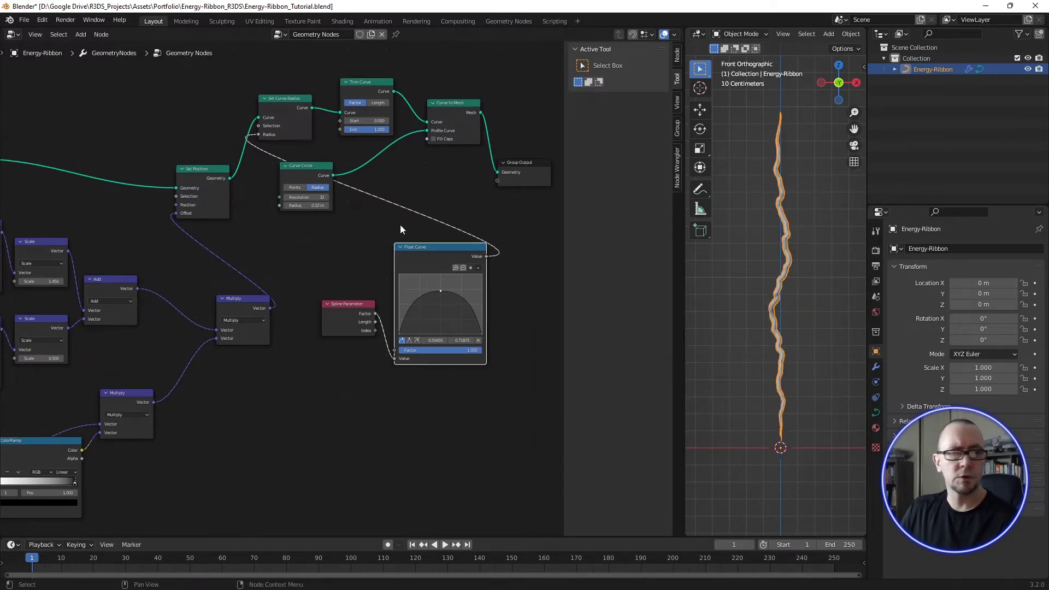
{"action": "left_click", "coordinate": [307, 198]}
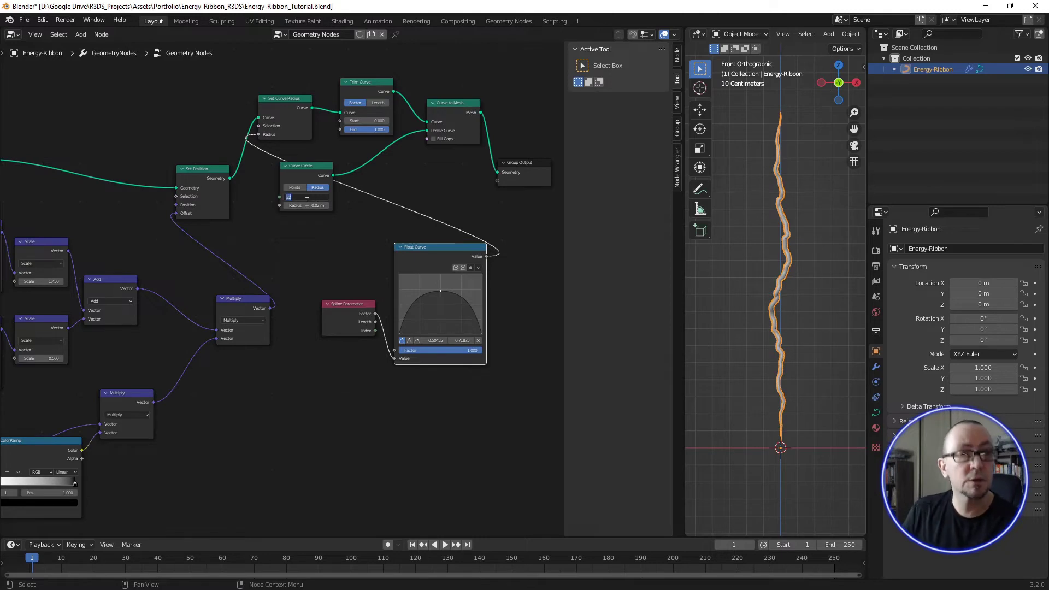
{"action": "type", "text": "6"}
{"action": "key", "text": "Return"}
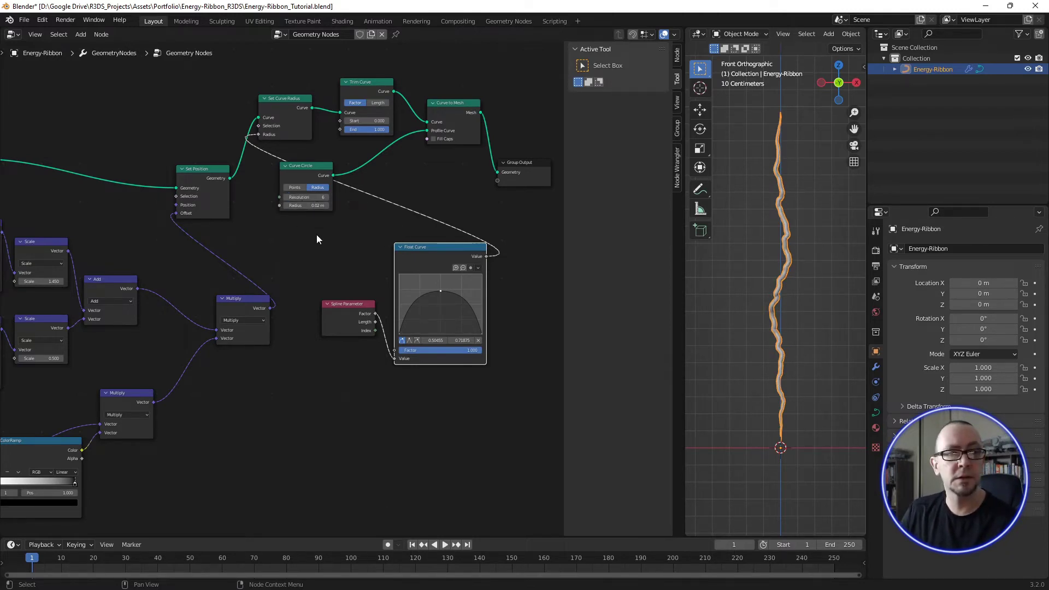
Step: Move the Spline Parameter node down beside the Float Curve node
{"action": "left_click_drag", "start_coordinate": [344, 307], "coordinate": [348, 332]}
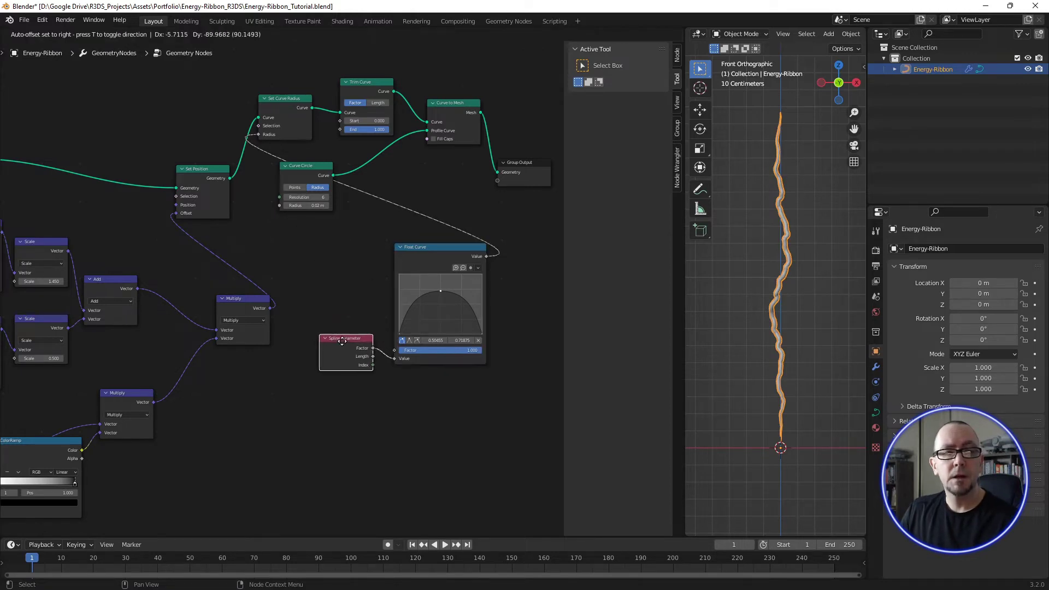
{"action": "left_click_drag", "start_coordinate": [363, 238], "coordinate": [421, 319]}
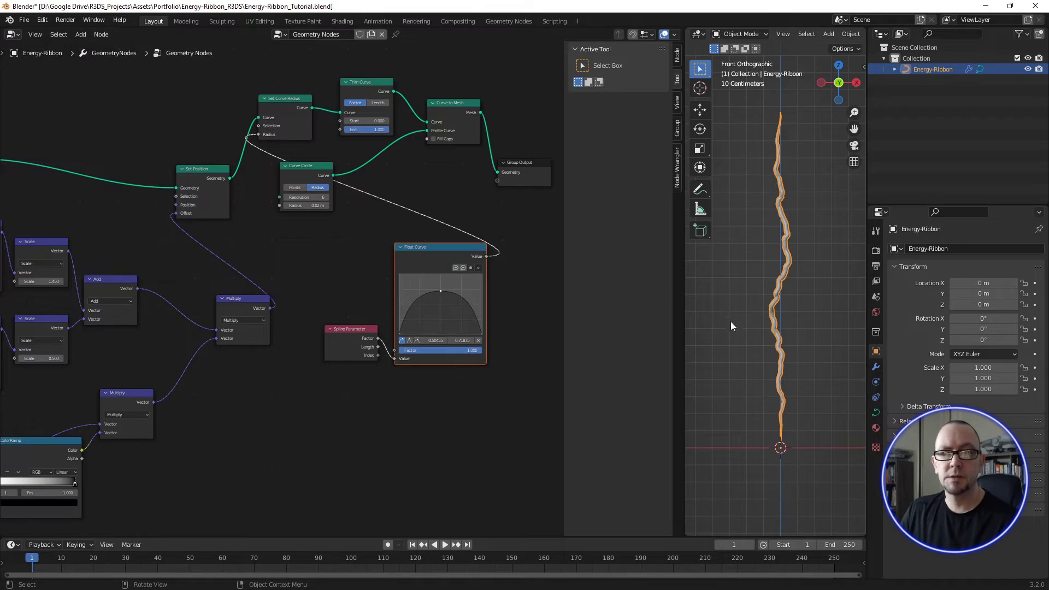
{"action": "middle_click_drag", "start_coordinate": [347, 277], "coordinate": [375, 291]}
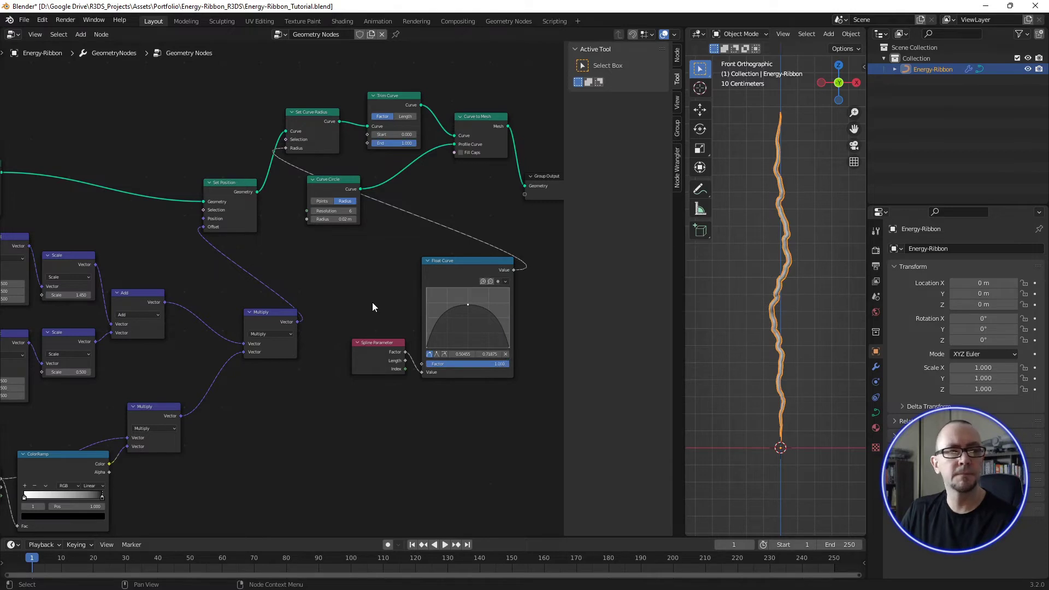
Step: Move the Group Input and Resample Curve nodes upward, nudging Resample Curve slightly left
{"action": "scroll", "coordinate": [367, 269], "scroll_direction": "down", "scroll_amount": 2}
{"action": "scroll", "coordinate": [367, 273], "scroll_direction": "down", "scroll_amount": 1}
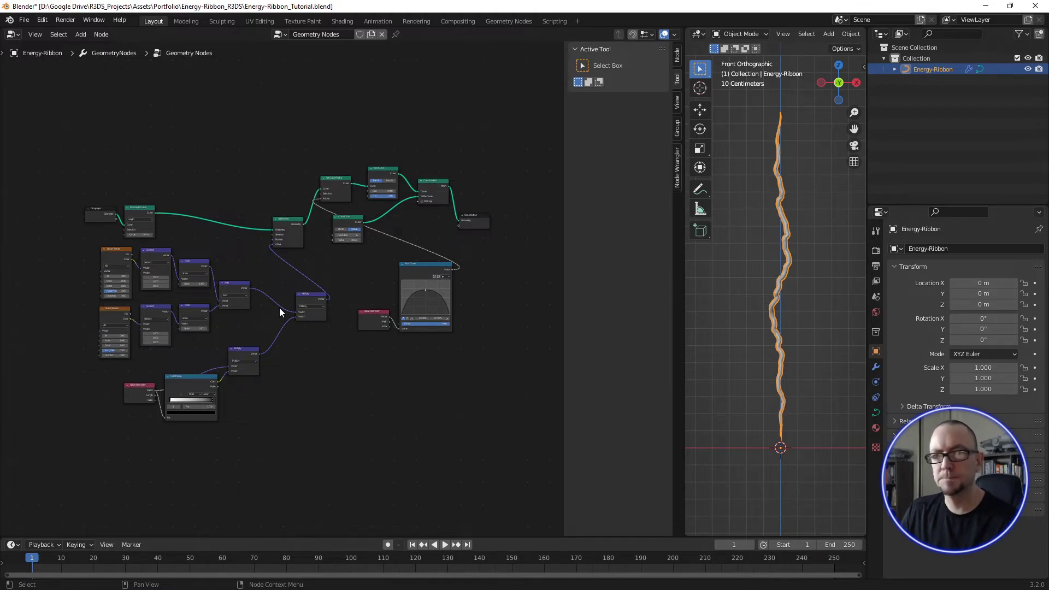
{"action": "scroll", "coordinate": [280, 307], "scroll_direction": "up", "scroll_amount": 1}
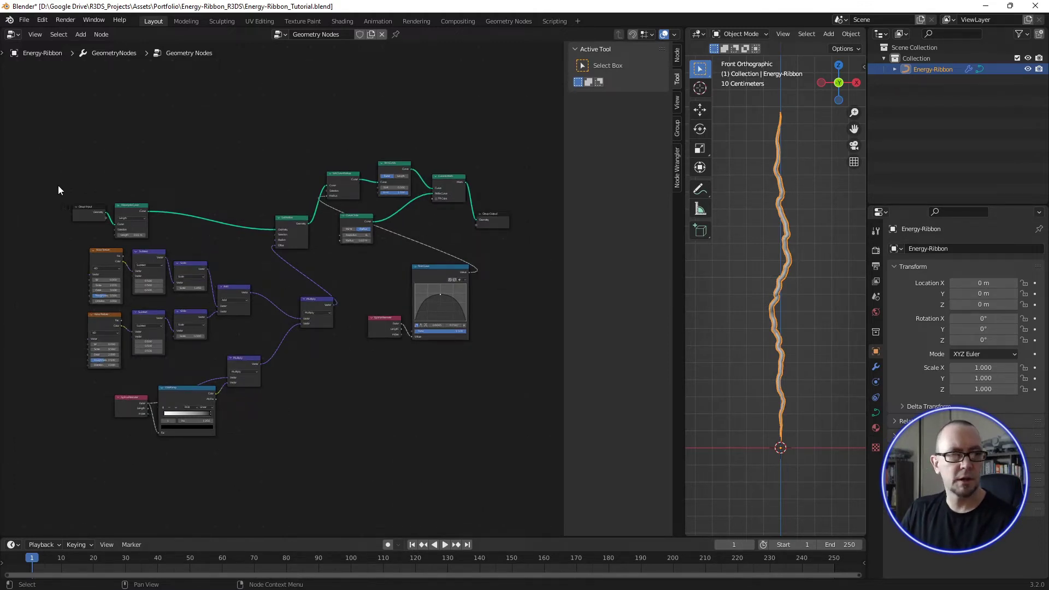
{"action": "left_click_drag", "start_coordinate": [58, 186], "coordinate": [168, 234]}
{"action": "key", "text": "g"}
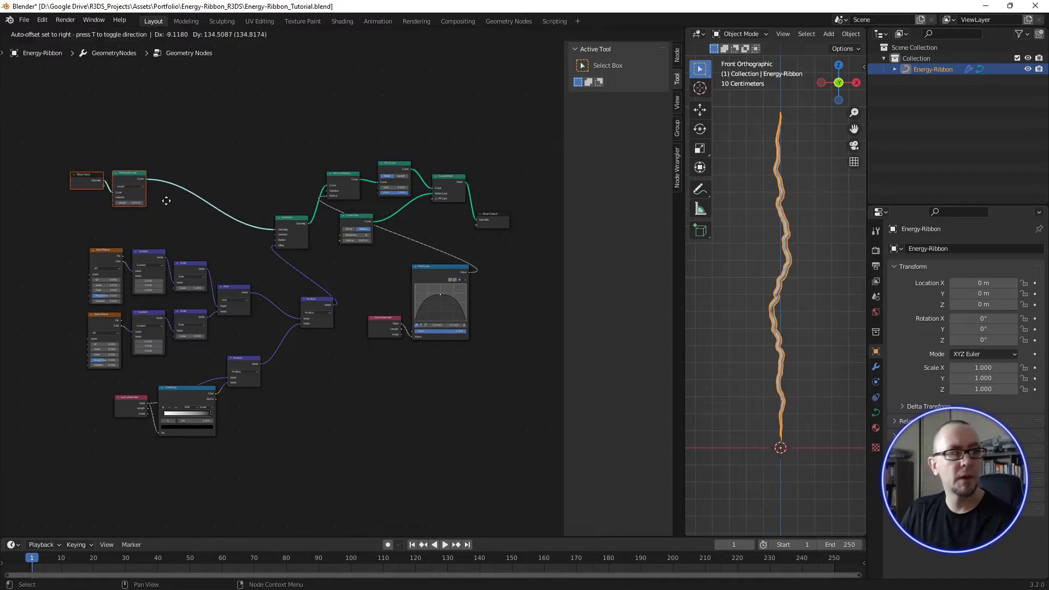
{"action": "left_click", "coordinate": [166, 182]}
{"action": "scroll", "coordinate": [142, 151], "scroll_direction": "up", "scroll_amount": 1}
{"action": "scroll", "coordinate": [132, 153], "scroll_direction": "up", "scroll_amount": 1}
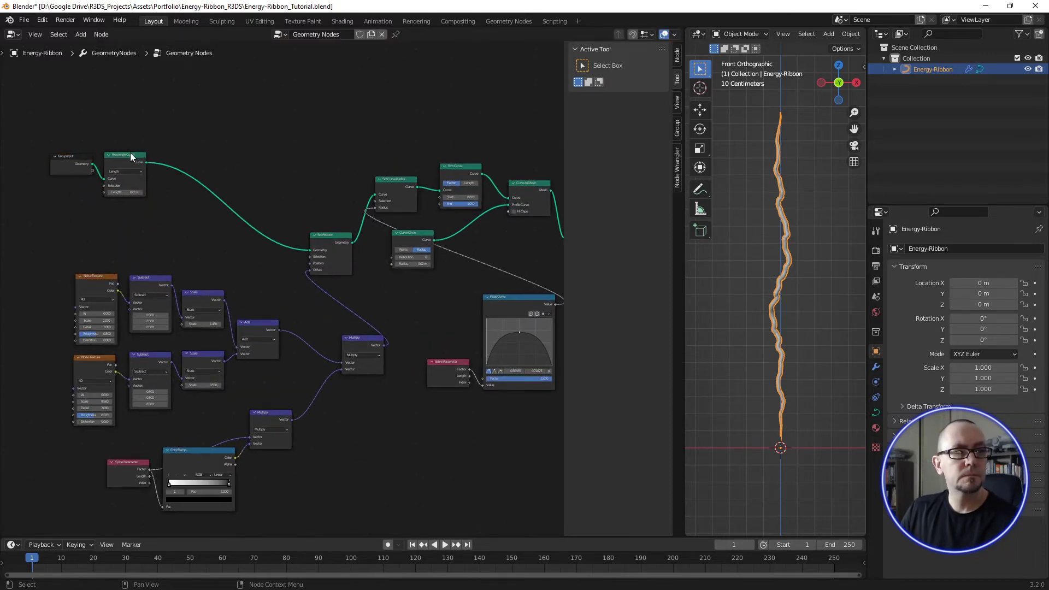
{"action": "left_click_drag", "start_coordinate": [130, 152], "coordinate": [125, 153]}
Step: Reposition Set Position, Curve Circle, Curve to Mesh and Set Curve Radius into a tighter chain
{"action": "left_click", "coordinate": [332, 235]}
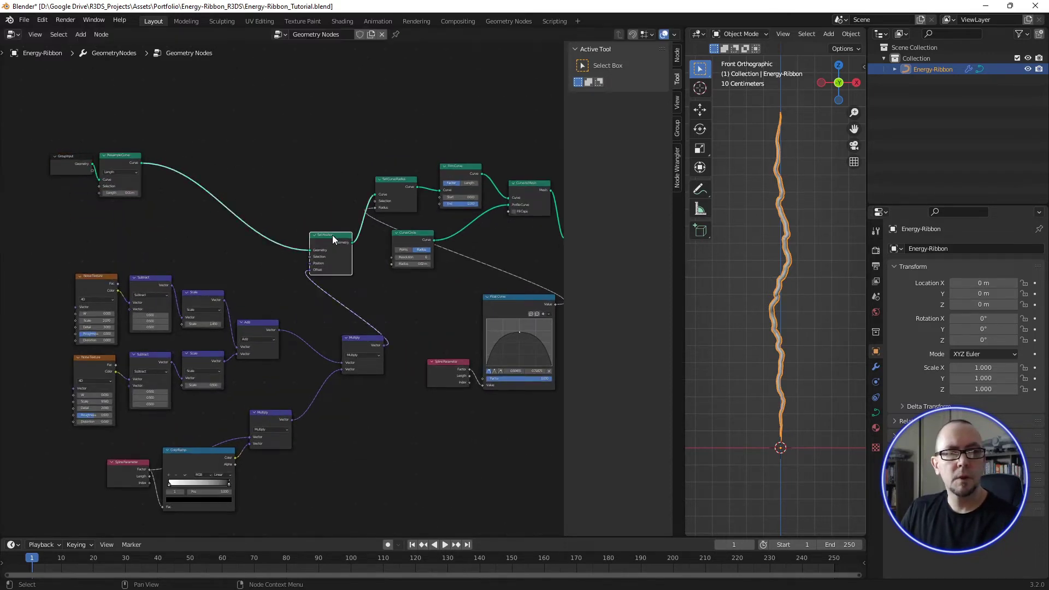
{"action": "left_click_drag", "start_coordinate": [332, 235], "coordinate": [339, 177]}
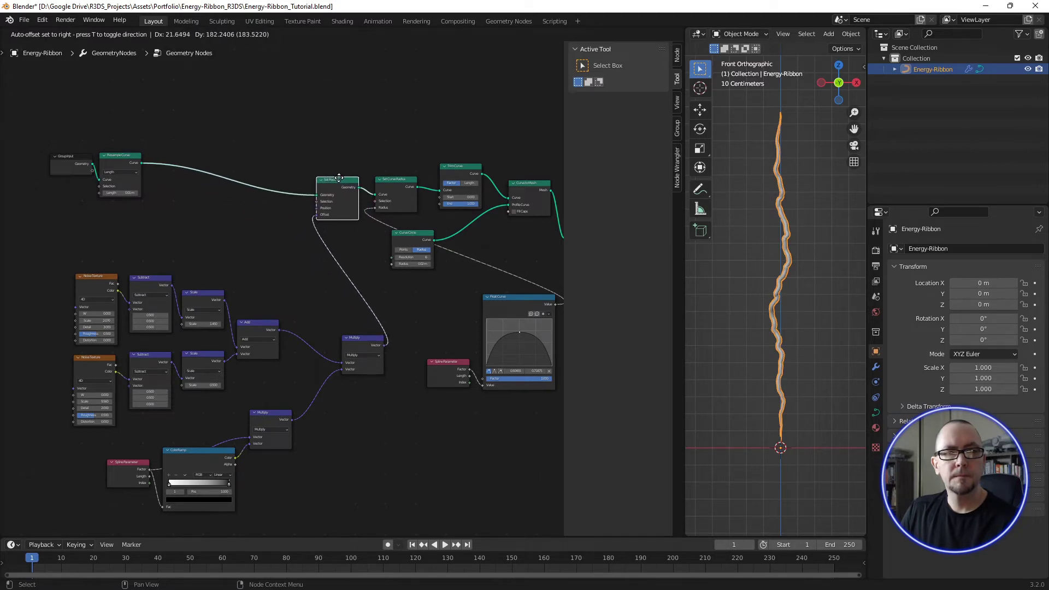
{"action": "left_click_drag", "start_coordinate": [338, 178], "coordinate": [341, 183]}
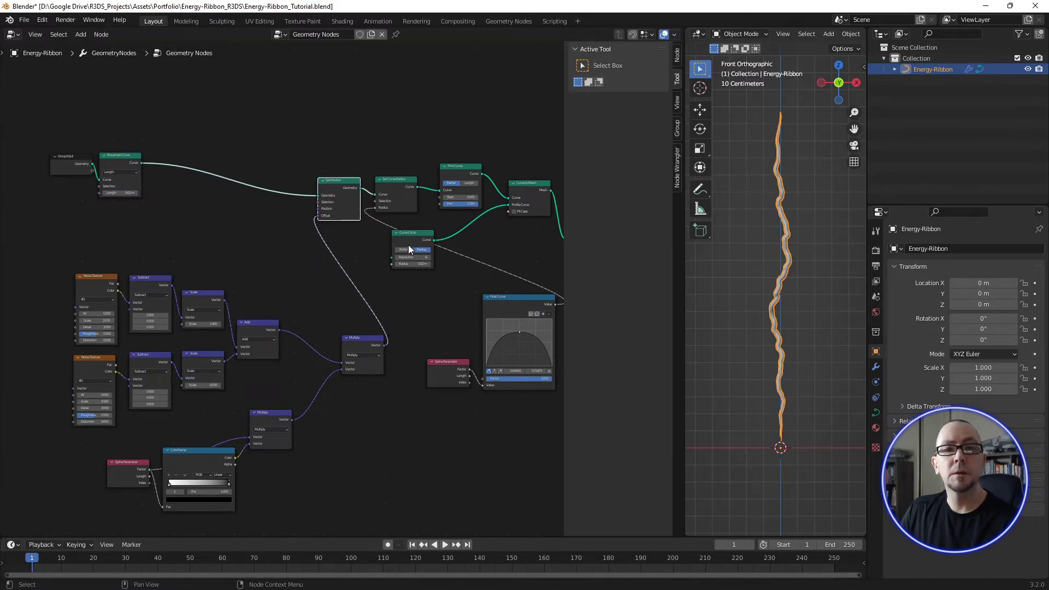
{"action": "left_click_drag", "start_coordinate": [408, 248], "coordinate": [459, 232]}
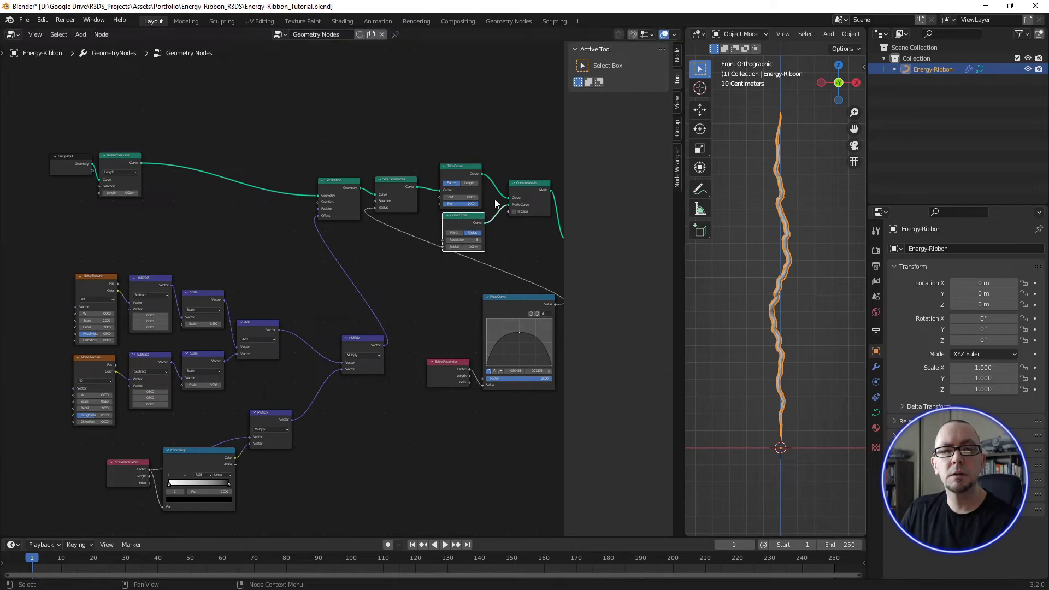
{"action": "left_click_drag", "start_coordinate": [528, 184], "coordinate": [514, 183]}
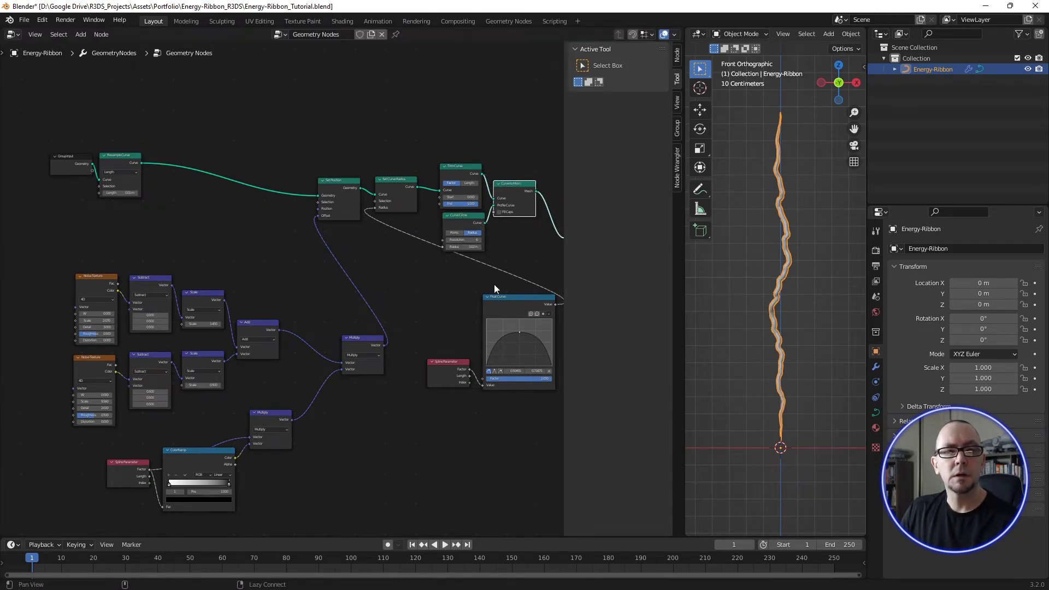
{"action": "middle_click_drag", "start_coordinate": [494, 289], "coordinate": [407, 290]}
{"action": "mouse_move", "coordinate": [310, 185]}
{"action": "left_mouse_down"}
{"action": "mouse_move", "coordinate": [326, 188]}
{"action": "mouse_move", "coordinate": [332, 176]}
{"action": "left_mouse_up"}
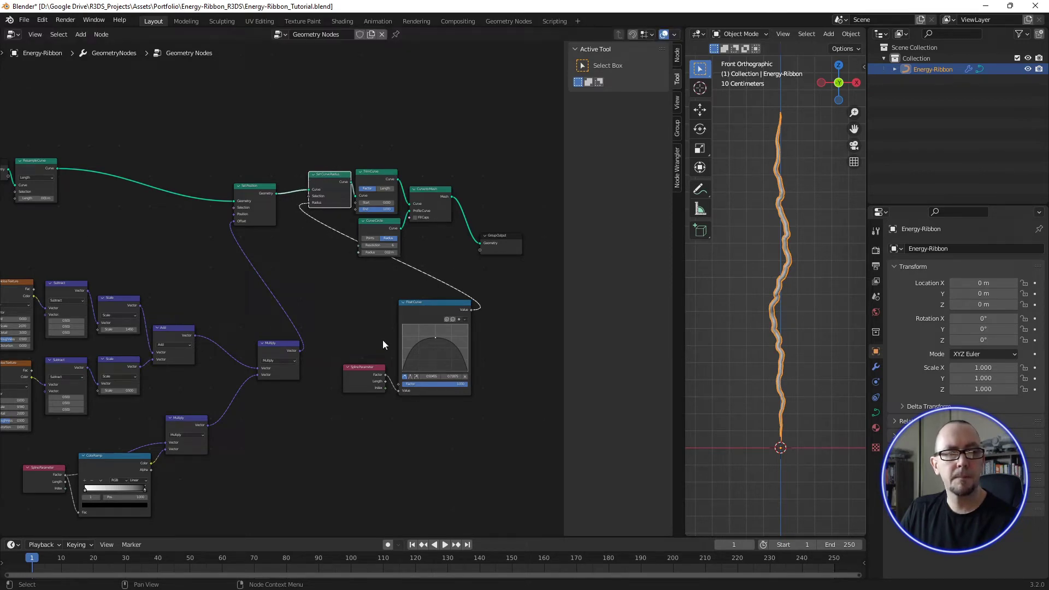
Step: Shift the trim, profile, mesh and Group Output nodes further right
{"action": "left_click_drag", "start_coordinate": [336, 152], "coordinate": [510, 277]}
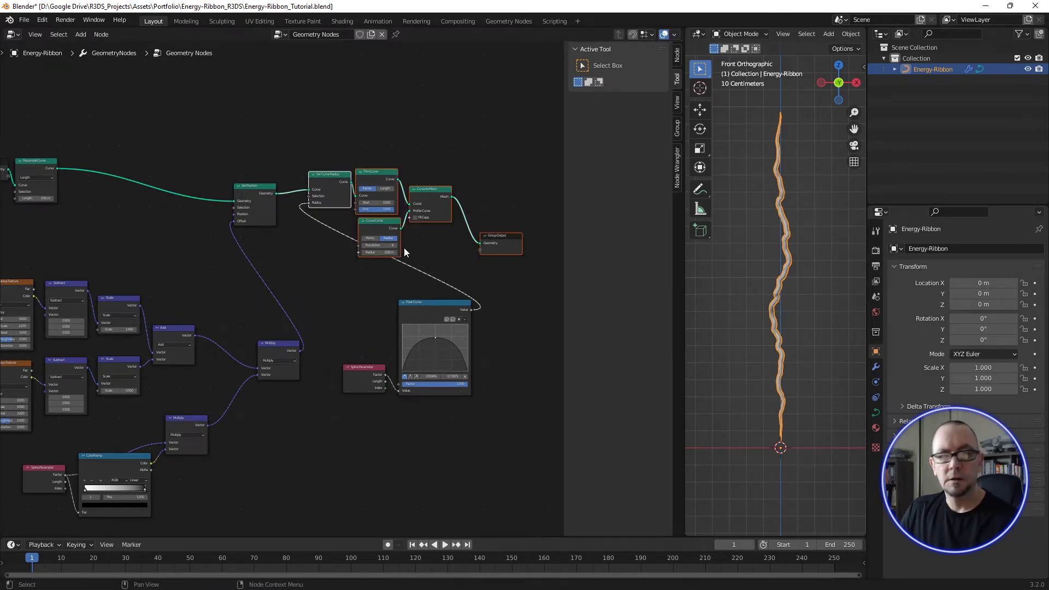
{"action": "key", "text": "g"}
{"action": "left_click", "coordinate": [522, 253]}
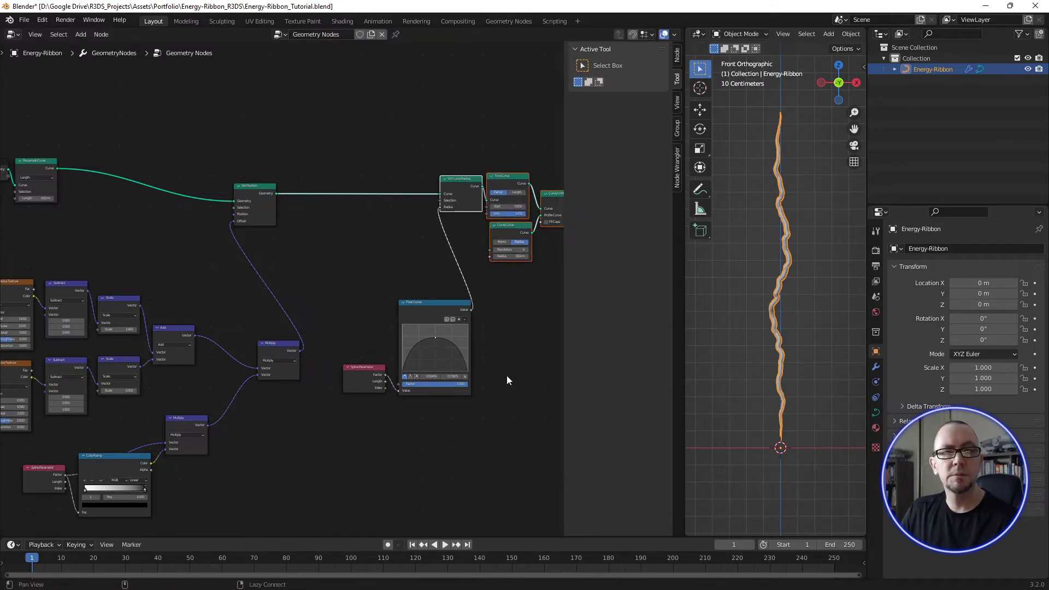
{"action": "middle_click_drag", "start_coordinate": [506, 376], "coordinate": [372, 372]}
{"action": "left_click", "coordinate": [376, 375]}
Step: Place Float Curve and Spline Parameter beside Set Curve Radius and select the width-shaping nodes
{"action": "left_click_drag", "start_coordinate": [301, 300], "coordinate": [258, 221]}
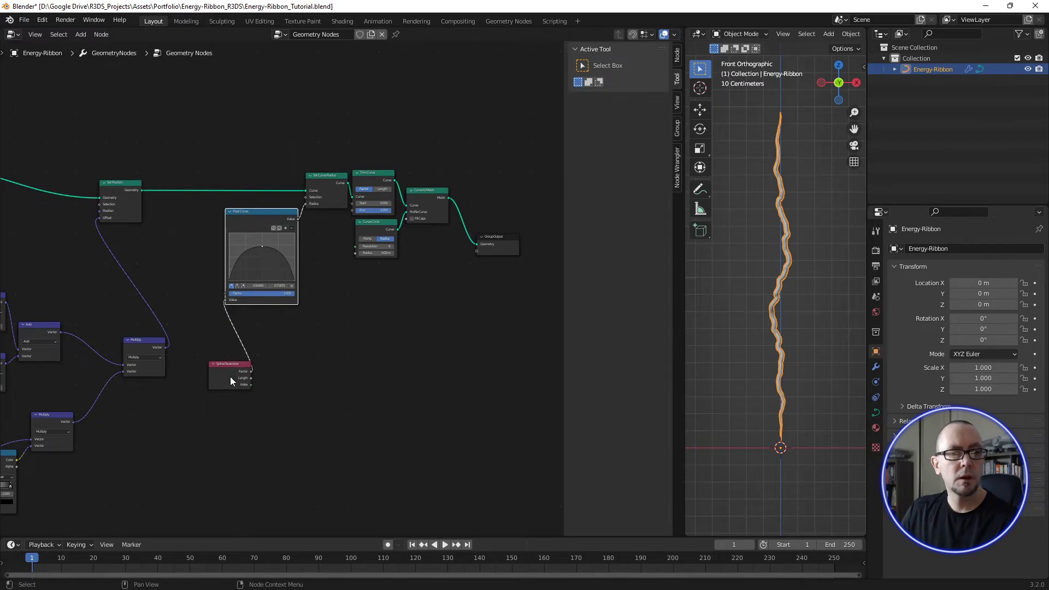
{"action": "left_click_drag", "start_coordinate": [230, 375], "coordinate": [196, 306]}
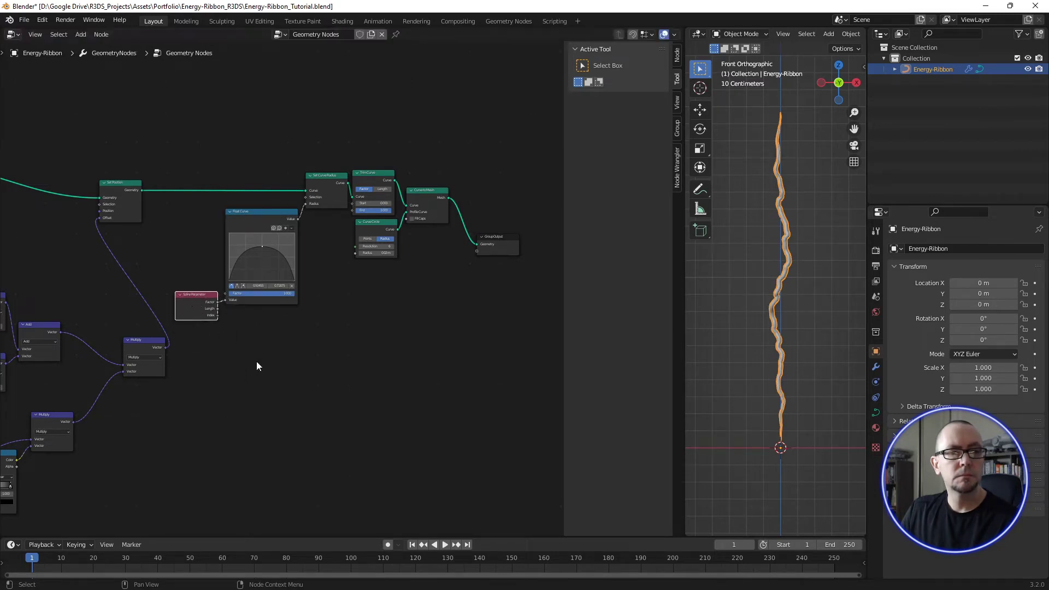
{"action": "left_click_drag", "start_coordinate": [125, 188], "coordinate": [119, 184]}
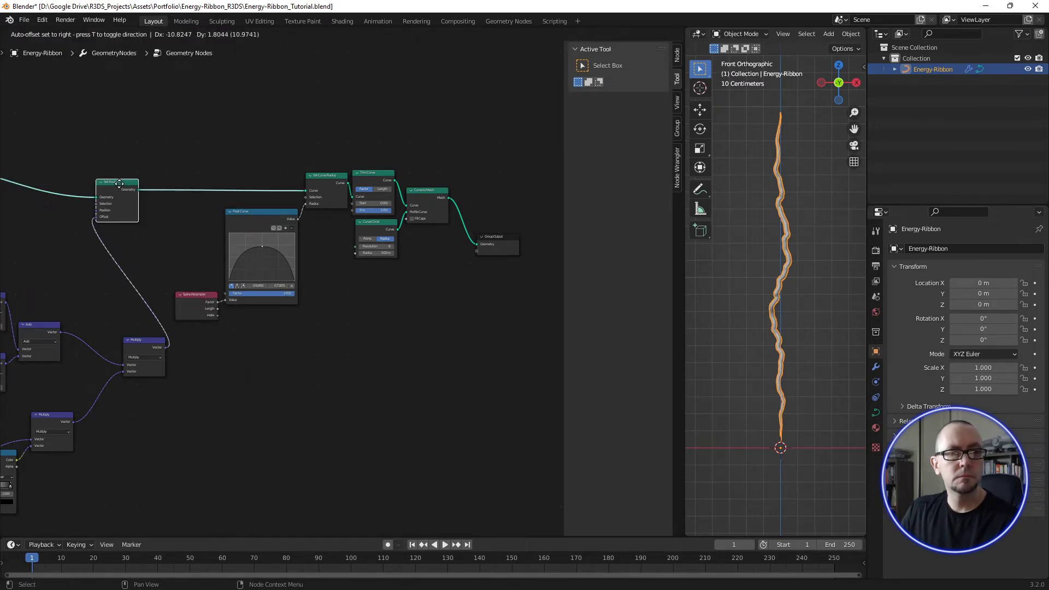
{"action": "left_click_drag", "start_coordinate": [188, 124], "coordinate": [437, 340]}
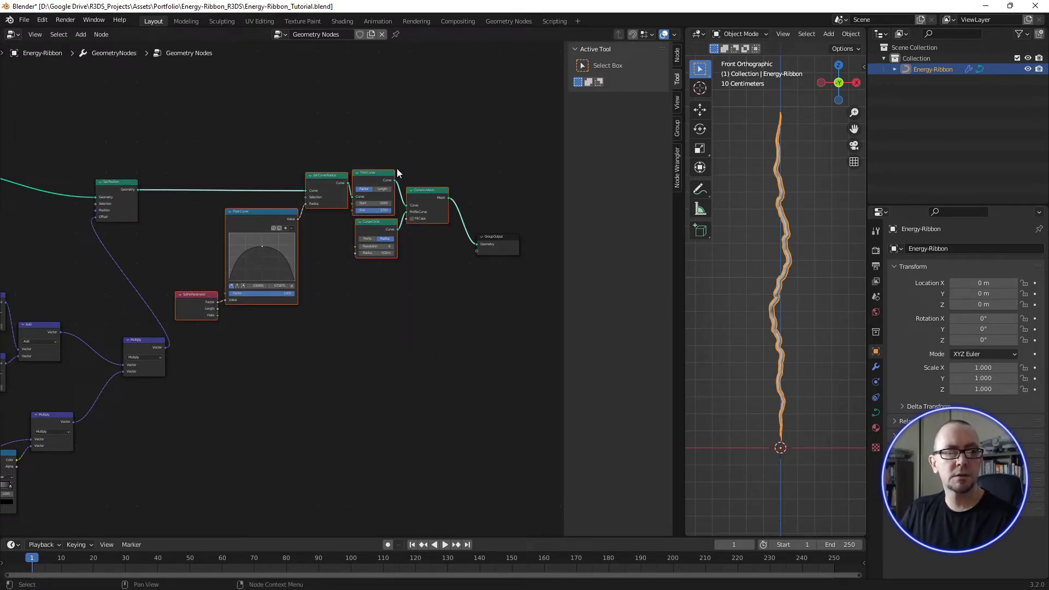
Step: Wrap the selected width-shaping nodes in a frame labelled 'Bolt Width Shape'
{"action": "key", "text": "ctrl+j"}
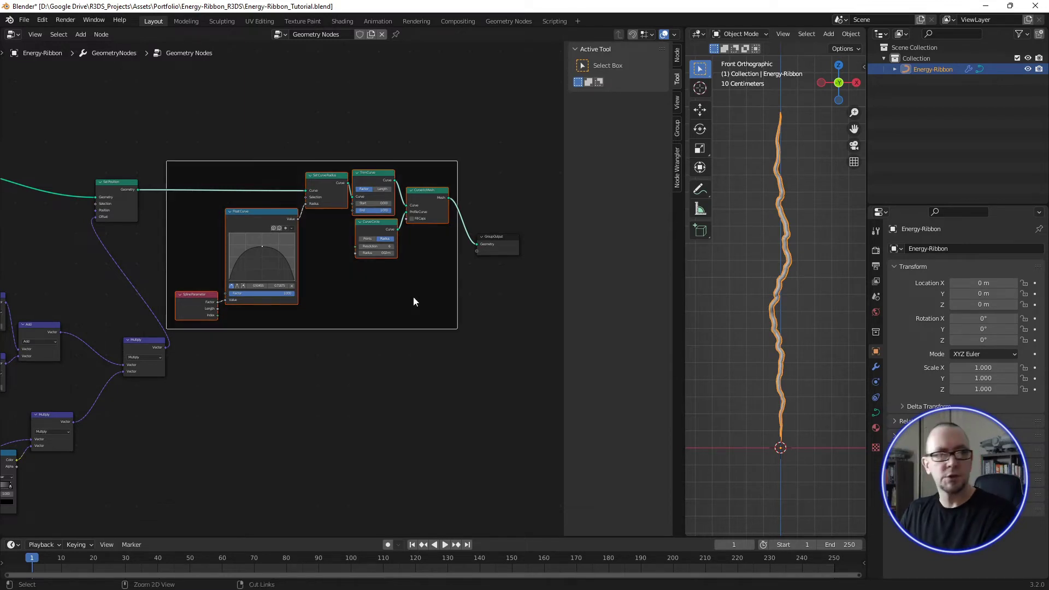
{"action": "left_click", "coordinate": [677, 60]}
{"action": "left_click", "coordinate": [621, 81]}
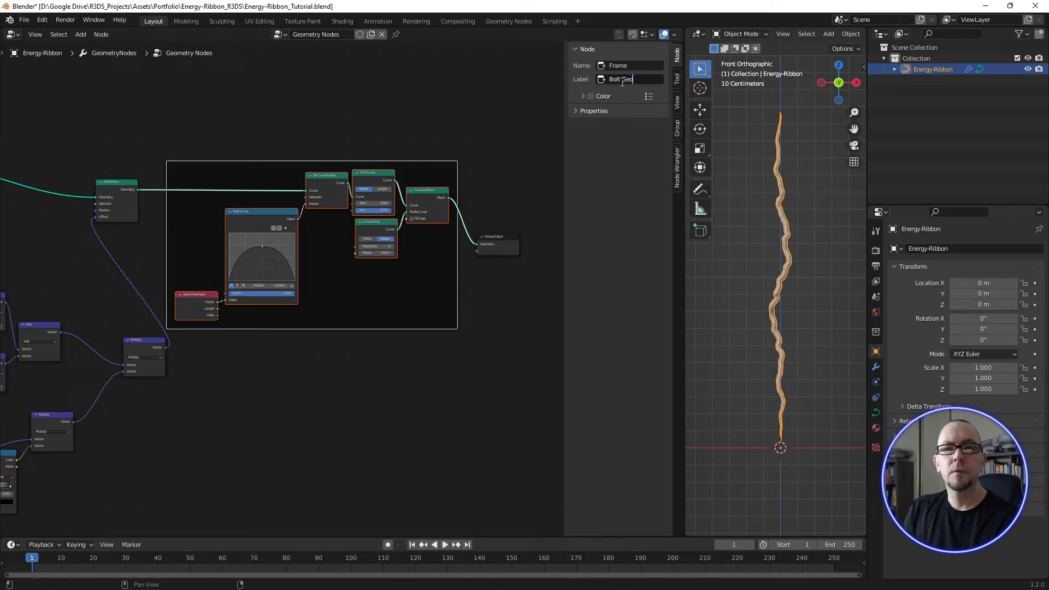
{"action": "key", "text": "BackSpace"}
{"action": "key", "text": "BackSpace"}
{"action": "key", "text": "BackSpace"}
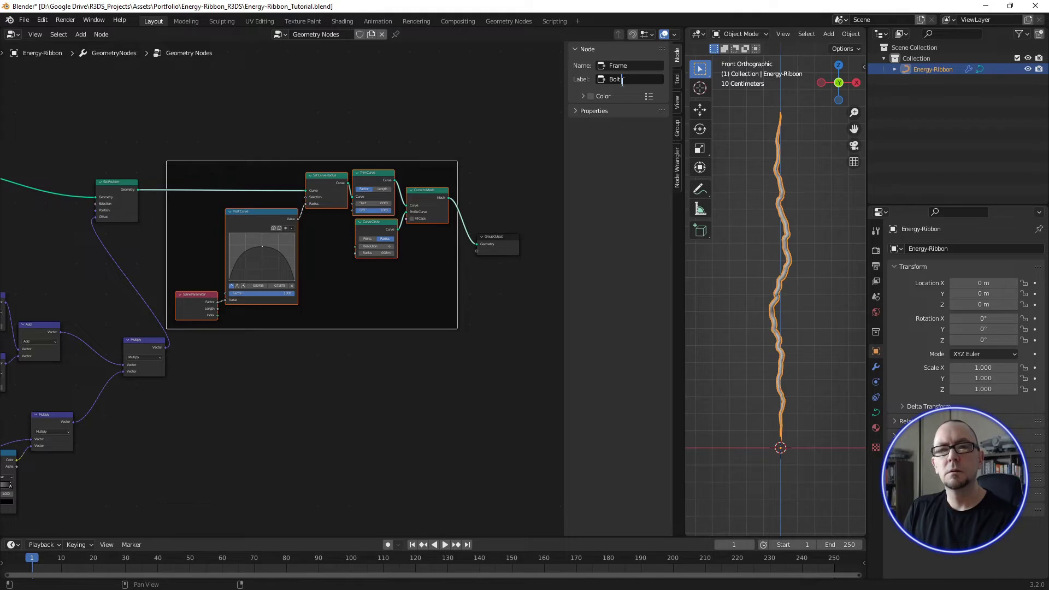
{"action": "type", "text": "Wi"}
{"action": "key", "text": "BackSpace"}
{"action": "key", "text": "BackSpace"}
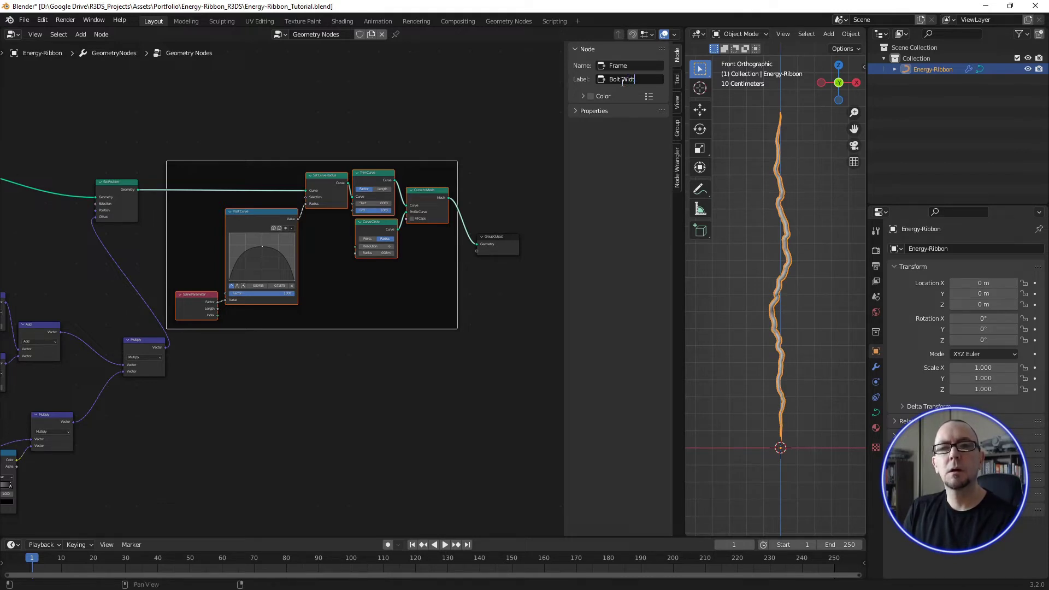
{"action": "type", "text": "h"}
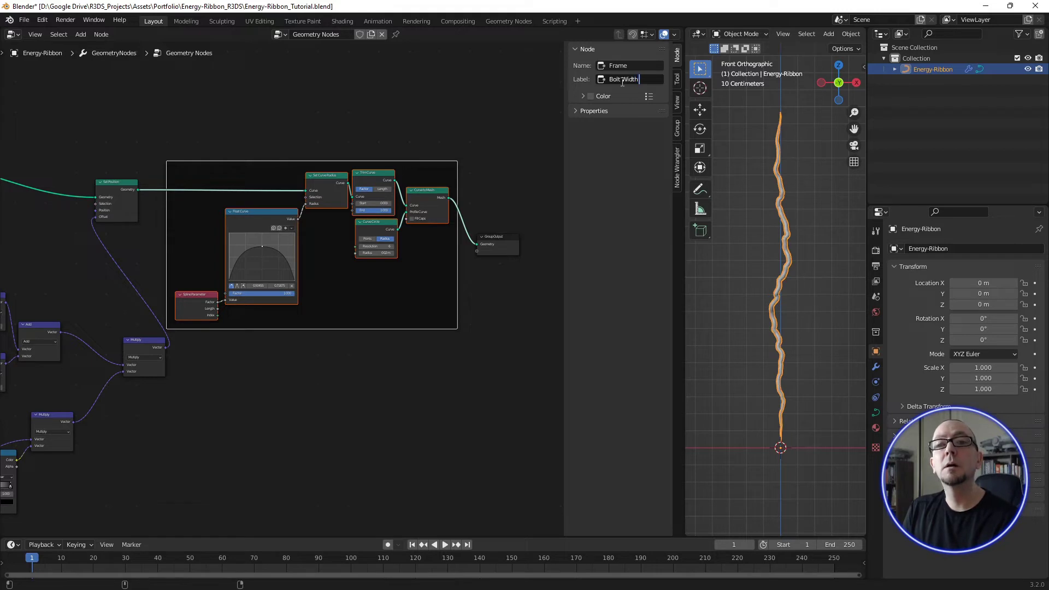
{"action": "type", "text": " Shape"}
{"action": "key", "text": "Return"}
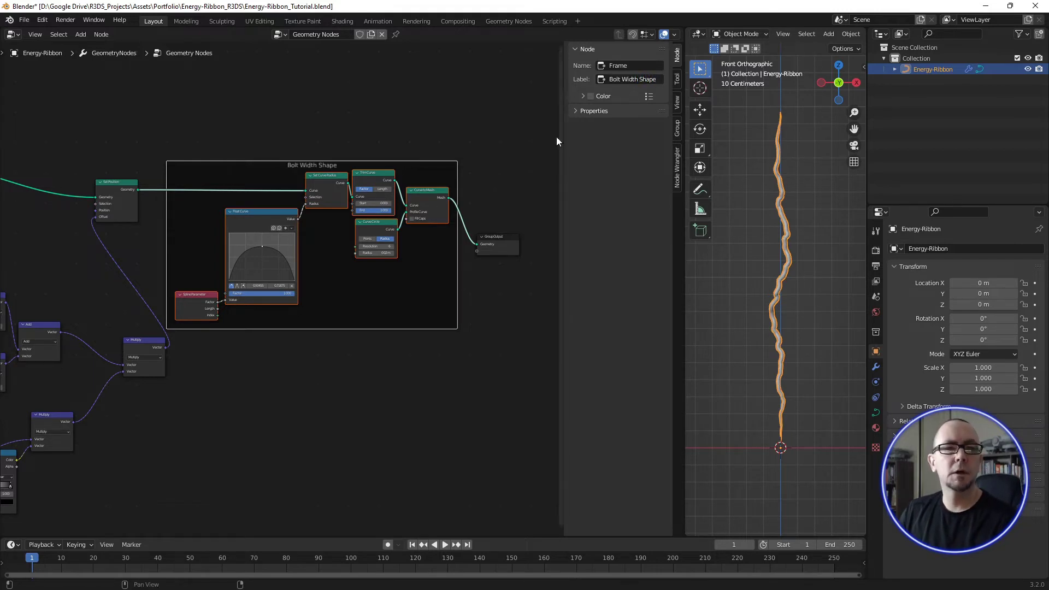
Step: Move the Bolt Width Shape frame and the Group Output node up
{"action": "left_click_drag", "start_coordinate": [350, 165], "coordinate": [362, 136]}
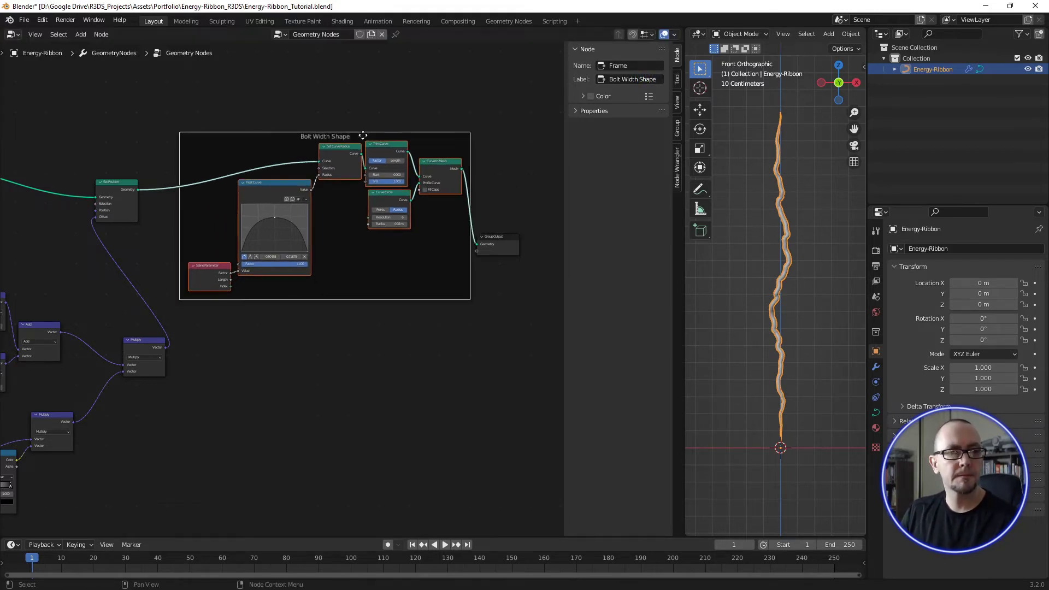
{"action": "scroll", "coordinate": [325, 350], "scroll_direction": "down", "scroll_amount": 2}
{"action": "left_click_drag", "start_coordinate": [445, 262], "coordinate": [446, 215]}
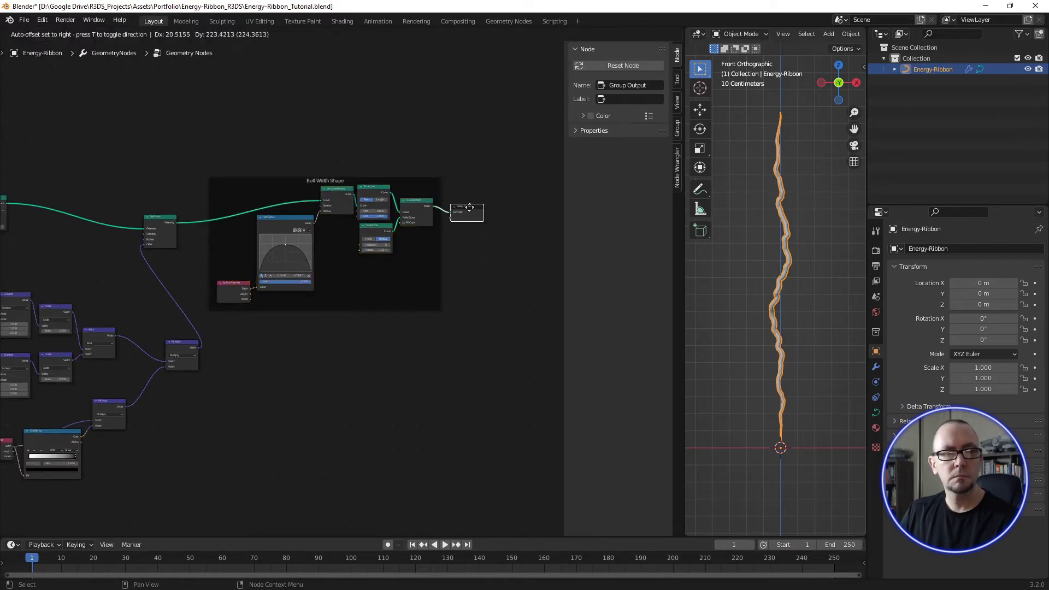
{"action": "middle_click_drag", "start_coordinate": [189, 439], "coordinate": [341, 400]}
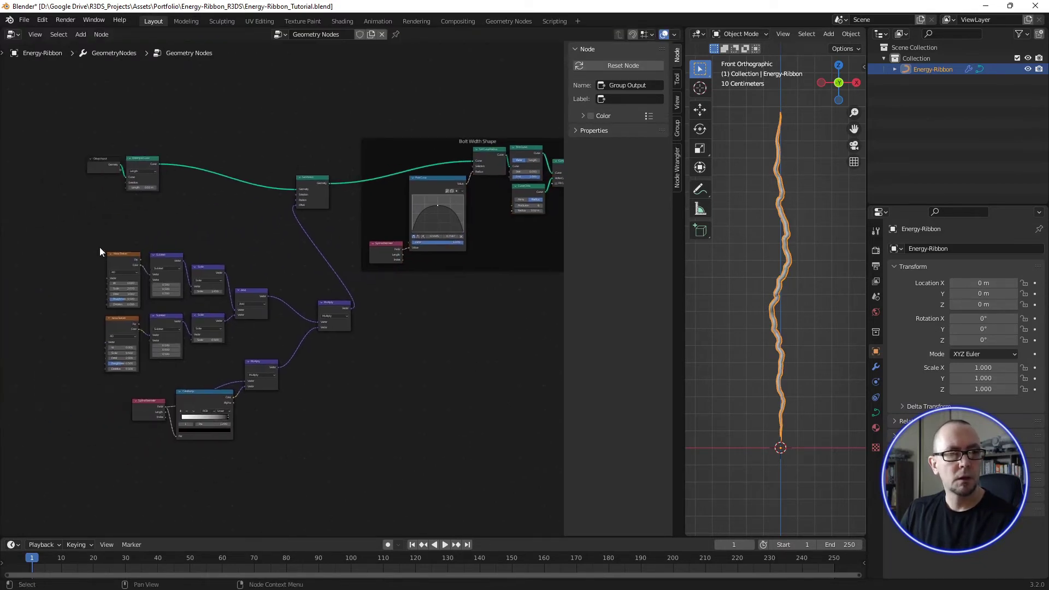
Step: Frame the noise, subtract, scale and add nodes and label the frame 'Noise'
{"action": "left_click_drag", "start_coordinate": [83, 243], "coordinate": [253, 347]}
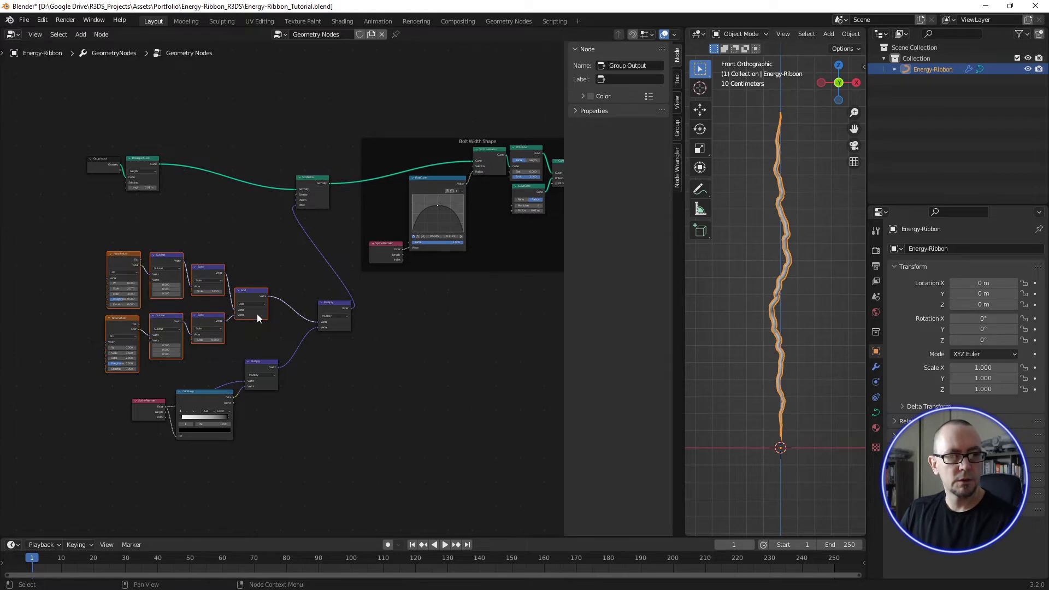
{"action": "mouse_move", "coordinate": [257, 310]}
{"action": "left_mouse_down"}
{"action": "mouse_move", "coordinate": [241, 300]}
{"action": "mouse_move", "coordinate": [250, 303]}
{"action": "left_mouse_up"}
{"action": "key", "text": "ctrl+j"}
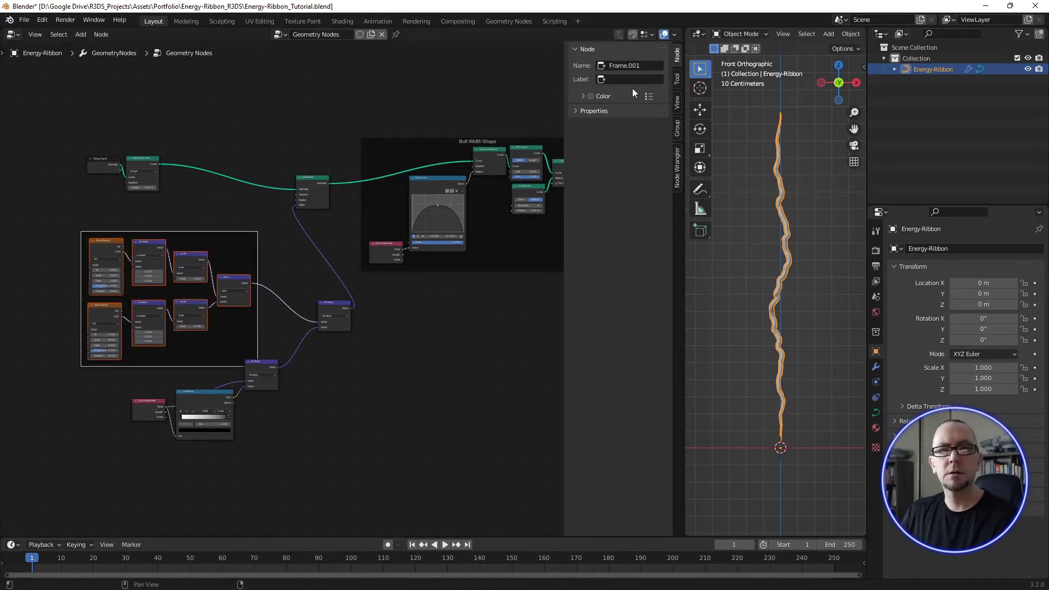
{"action": "left_click", "coordinate": [629, 79]}
{"action": "type", "text": "Noi"}
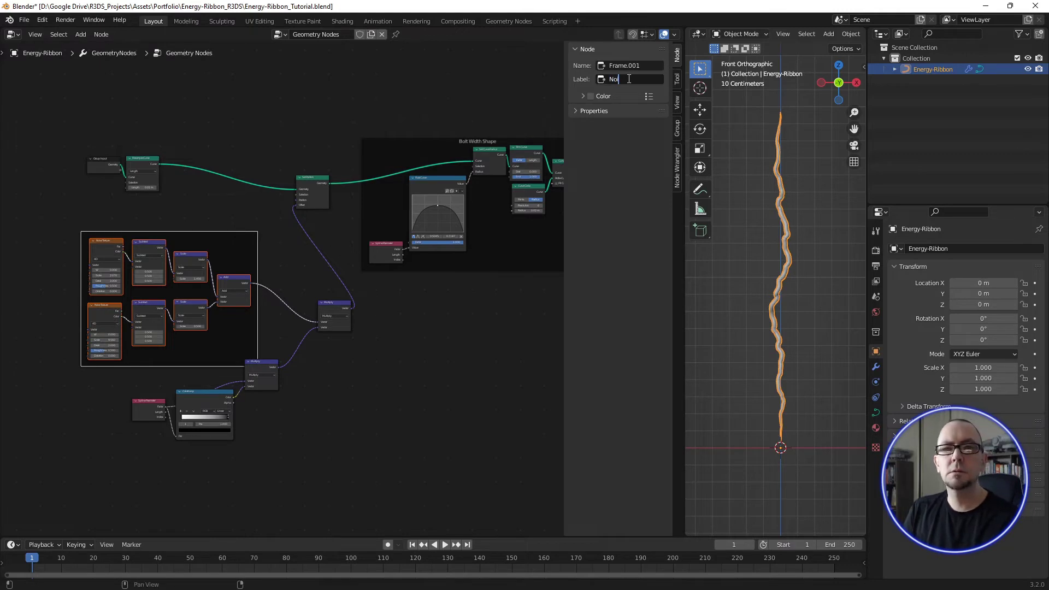
{"action": "type", "text": "se"}
{"action": "key", "text": "Return"}
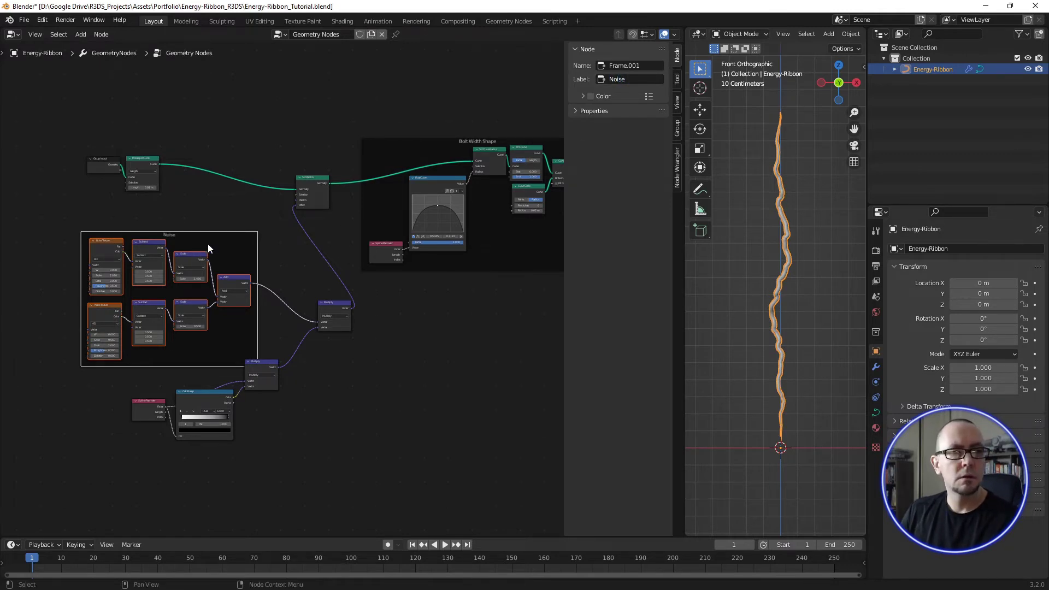
Step: Move the Noise frame up and the Multiply node up-left
{"action": "left_click", "coordinate": [209, 249]}
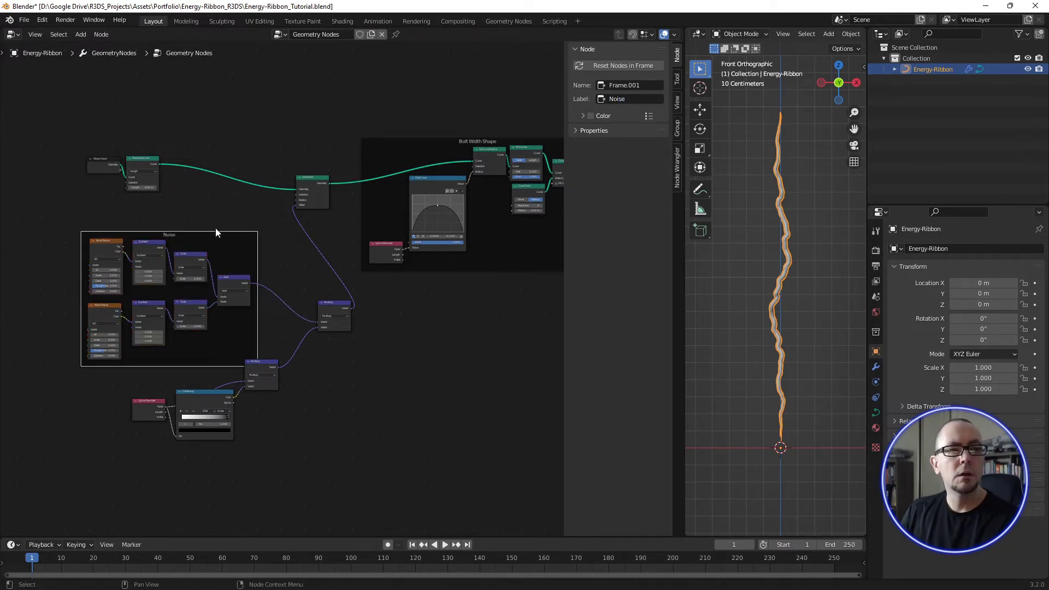
{"action": "left_click_drag", "start_coordinate": [214, 231], "coordinate": [214, 208]}
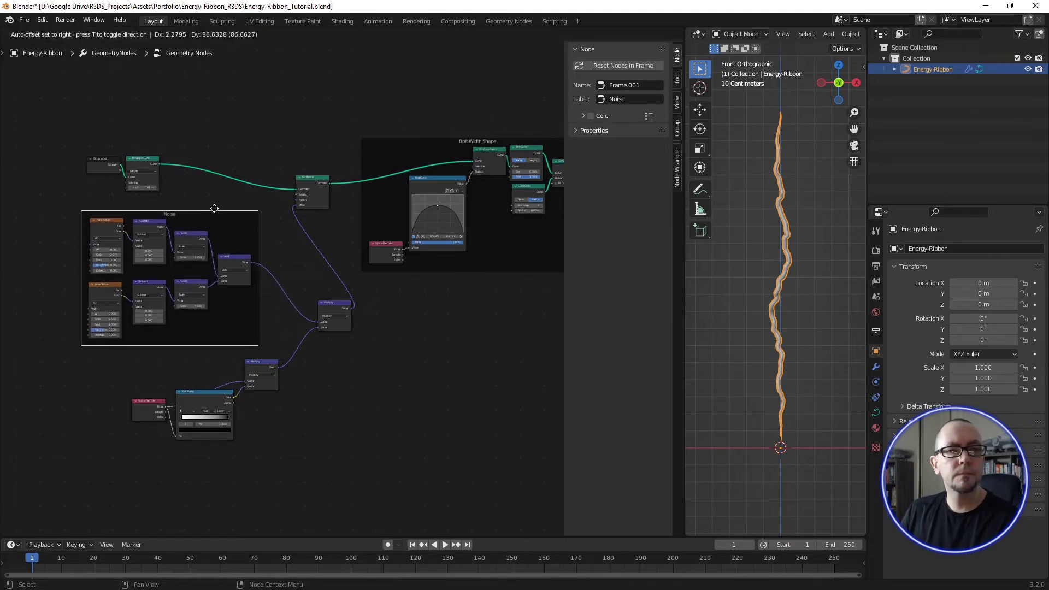
{"action": "left_click_drag", "start_coordinate": [329, 305], "coordinate": [304, 309]}
Step: Frame the Spline Parameter, ColorRamp and Multiply nodes together after repositioning them
{"action": "left_click_drag", "start_coordinate": [149, 405], "coordinate": [151, 378]}
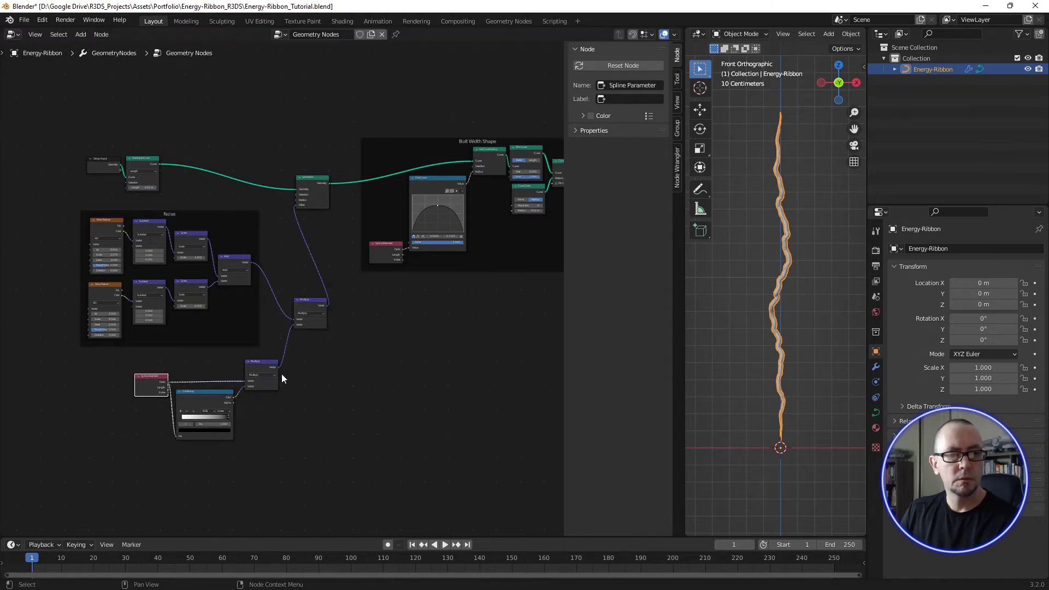
{"action": "left_click_drag", "start_coordinate": [257, 363], "coordinate": [255, 365]}
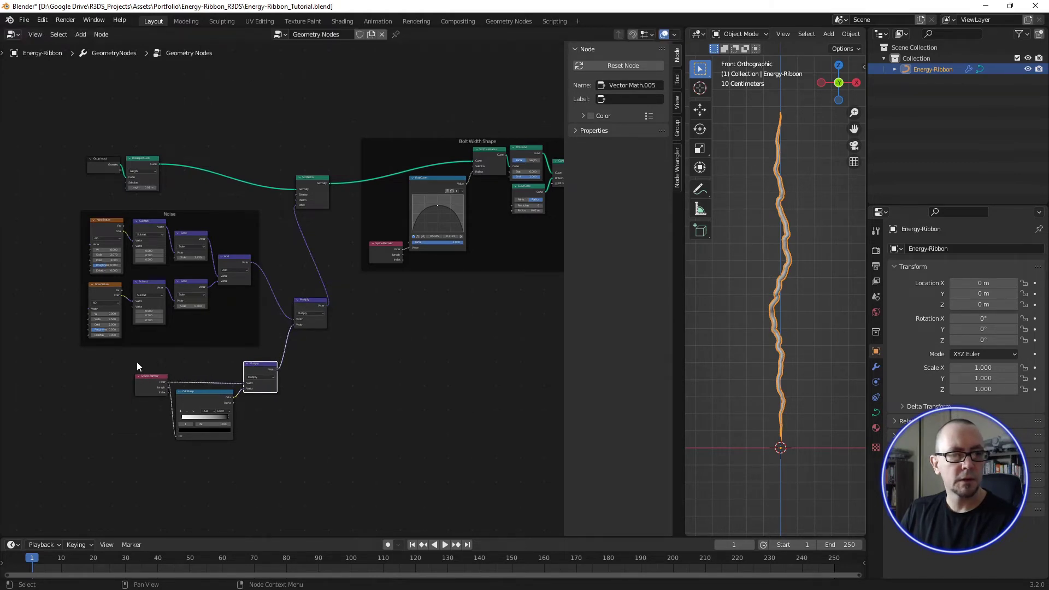
{"action": "left_click_drag", "start_coordinate": [131, 362], "coordinate": [276, 460]}
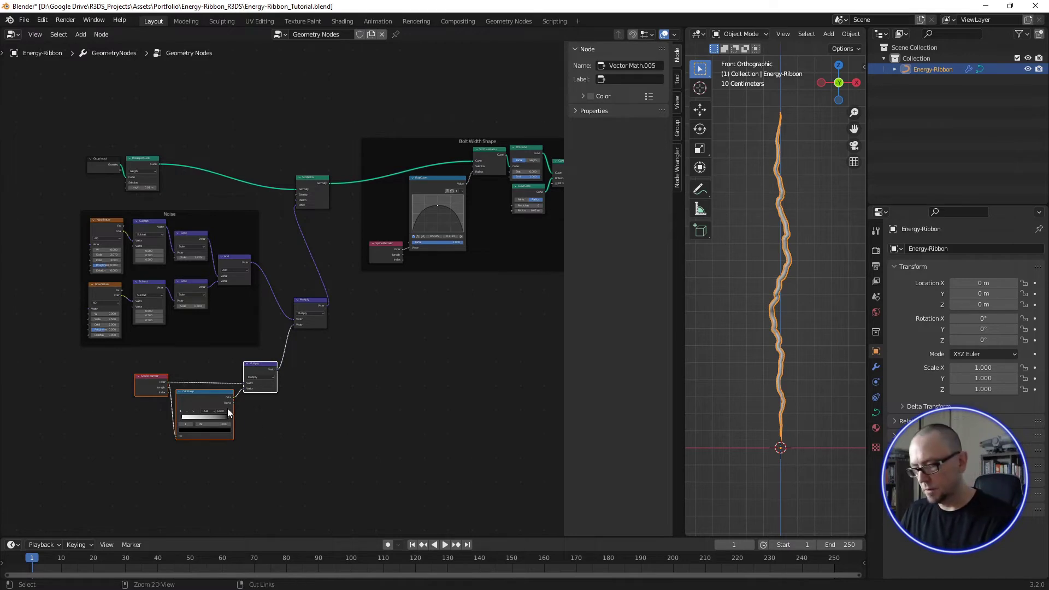
{"action": "key", "text": "ctrl+j"}
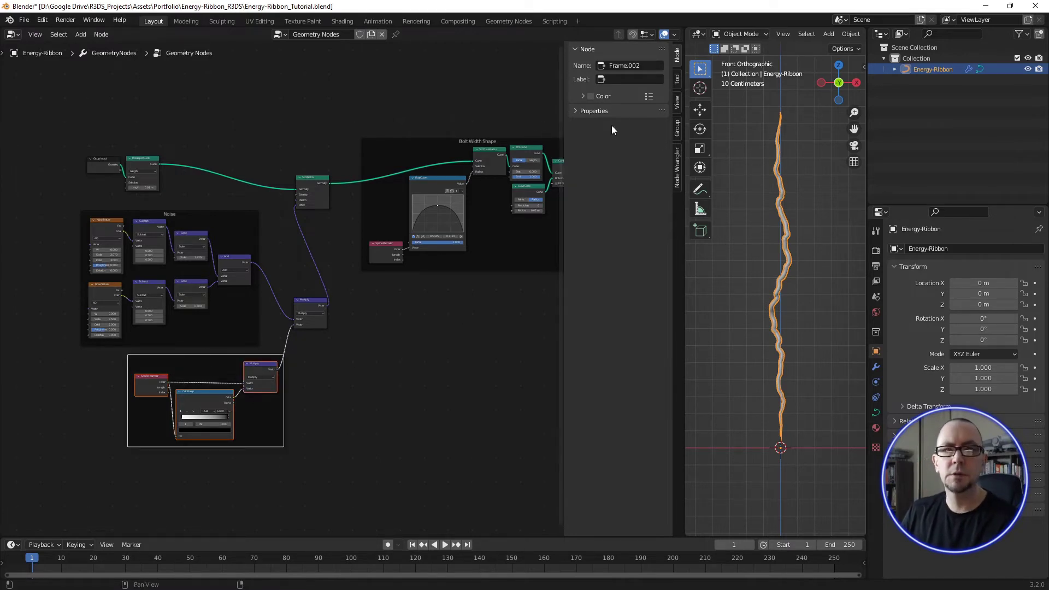
Step: Label the new frame 'Endpoint Anchor' and move it left under the Noise frame
{"action": "left_click", "coordinate": [618, 78]}
{"action": "type", "text": "Endpoi"}
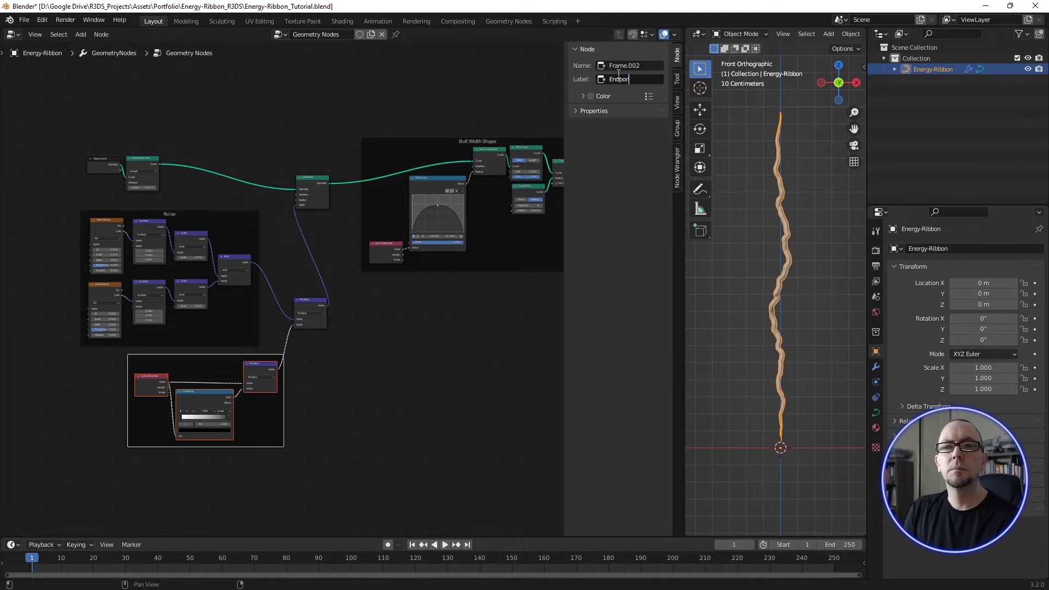
{"action": "key", "text": "BackSpace"}
{"action": "type", "text": "int"}
{"action": "type", "text": " Control"}
{"action": "key", "text": "BackSpace"}
{"action": "key", "text": "BackSpace"}
{"action": "key", "text": "BackSpace"}
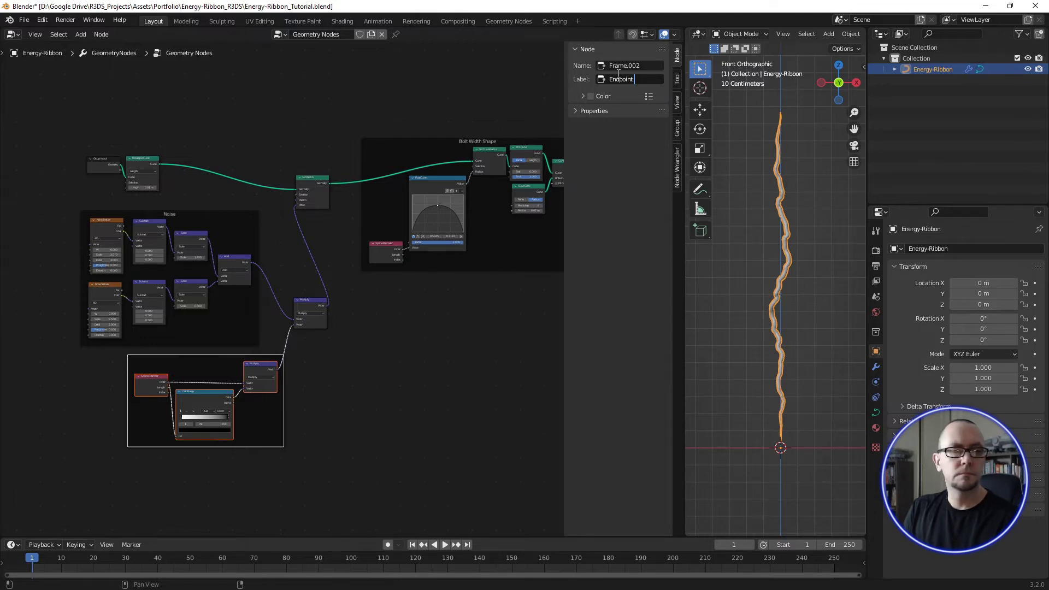
{"action": "type", "text": "Ar"}
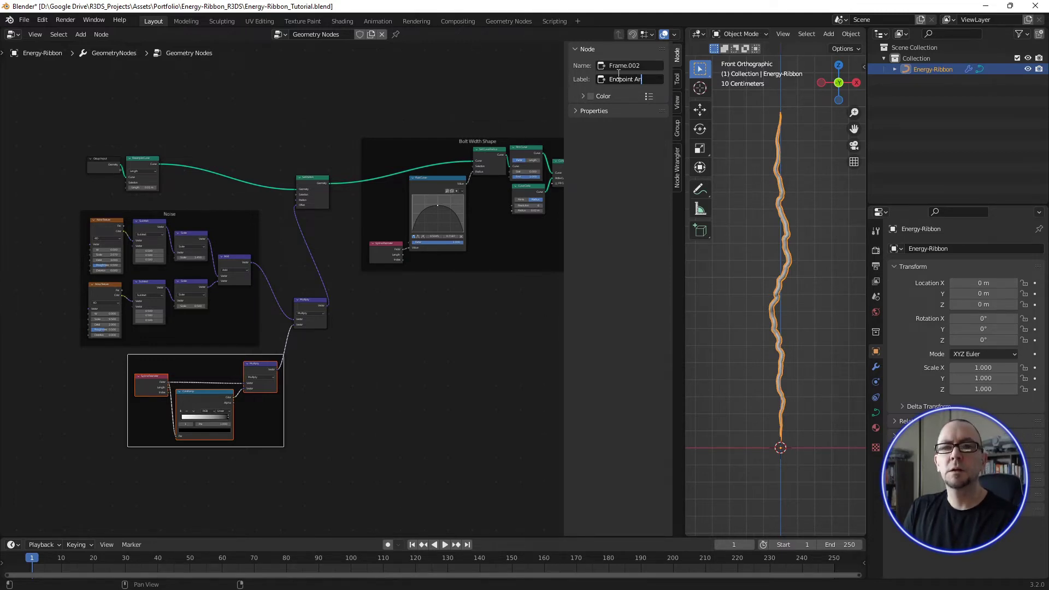
{"action": "key", "text": "Return"}
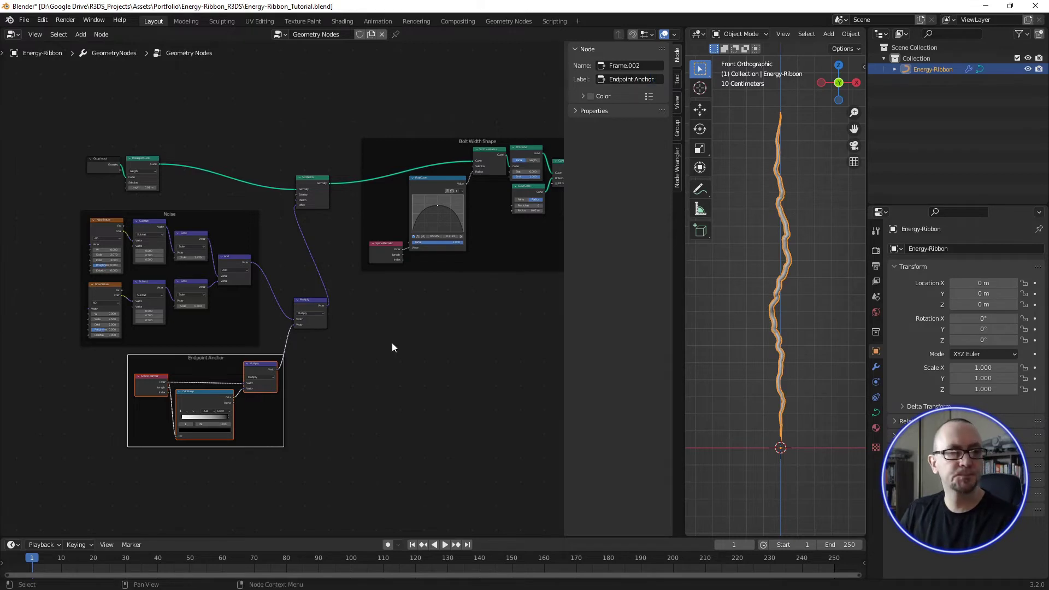
{"action": "mouse_move", "coordinate": [242, 362]}
{"action": "left_mouse_down"}
{"action": "mouse_move", "coordinate": [207, 361]}
{"action": "mouse_move", "coordinate": [225, 339]}
{"action": "left_mouse_up"}
{"action": "left_click", "coordinate": [201, 344], "text": "shift"}
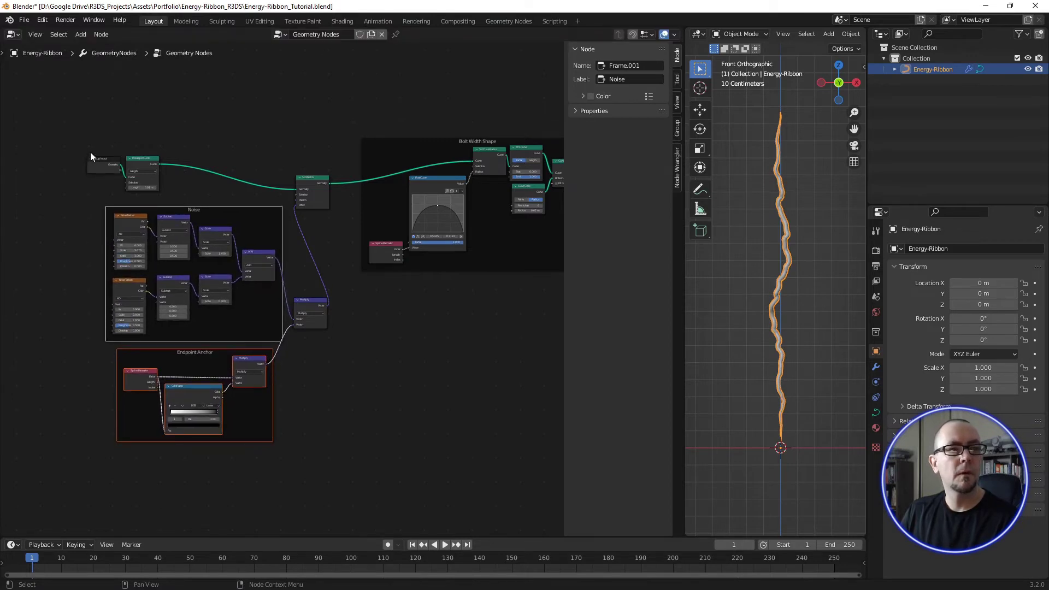
Step: Move Group Input, Resample Curve and Set Position closer together
{"action": "mouse_move", "coordinate": [90, 151]}
{"action": "left_mouse_down"}
{"action": "mouse_move", "coordinate": [151, 172]}
{"action": "mouse_move", "coordinate": [251, 159]}
{"action": "left_mouse_up"}
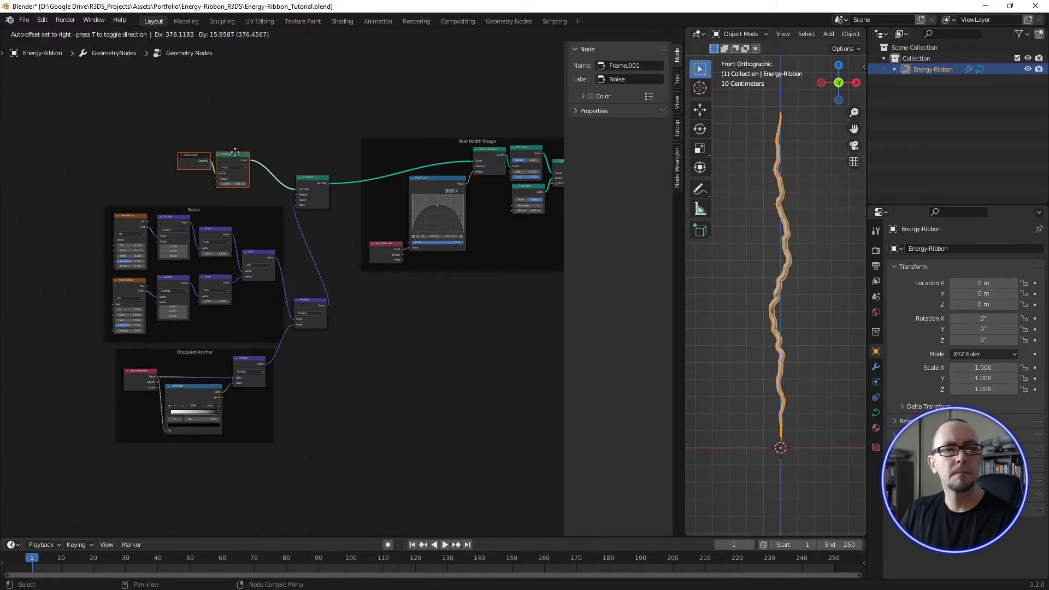
{"action": "left_click_drag", "start_coordinate": [252, 159], "coordinate": [249, 161]}
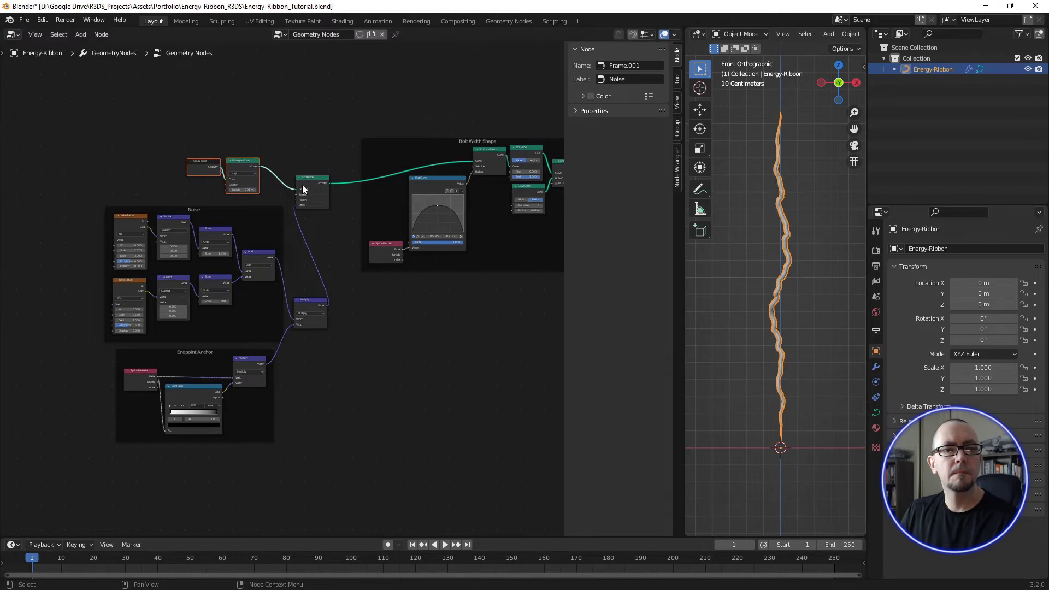
{"action": "left_click_drag", "start_coordinate": [310, 180], "coordinate": [297, 166]}
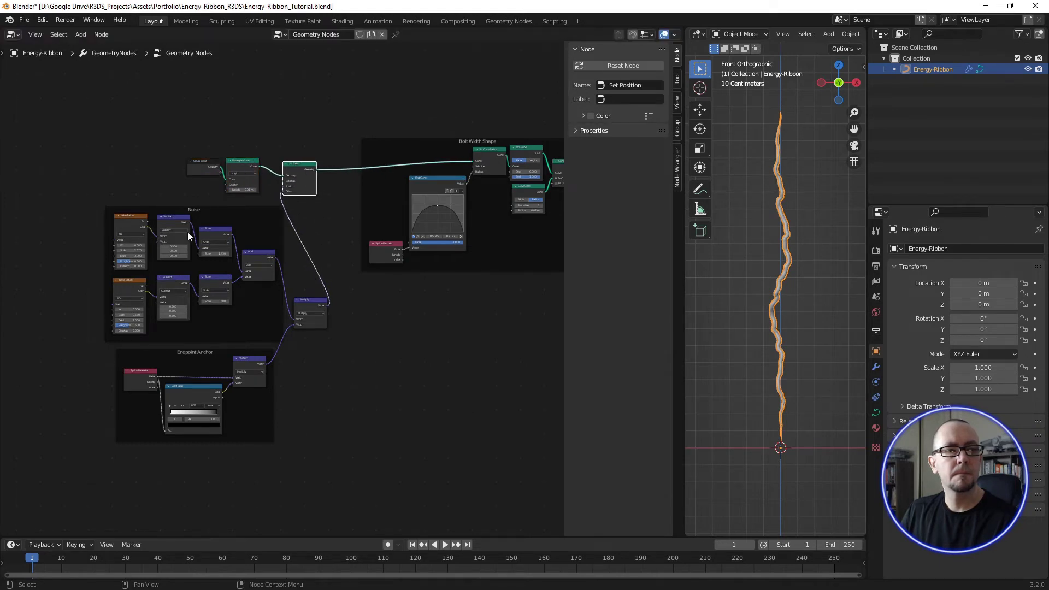
{"action": "mouse_move", "coordinate": [188, 152]}
{"action": "left_mouse_down"}
{"action": "mouse_move", "coordinate": [307, 179]}
{"action": "mouse_move", "coordinate": [333, 206]}
{"action": "left_mouse_up"}
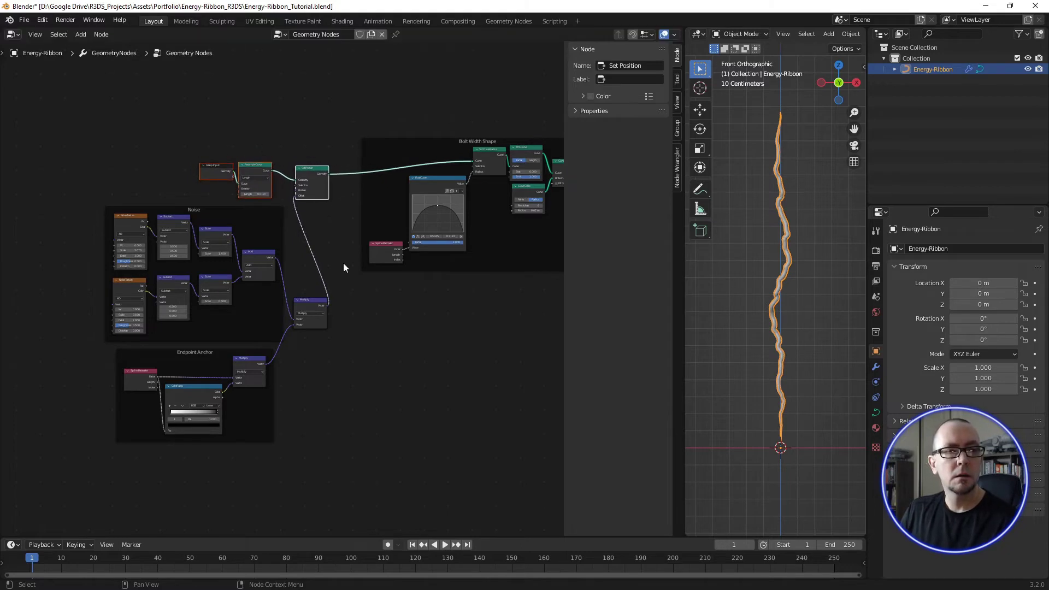
{"action": "middle_click_drag", "start_coordinate": [358, 303], "coordinate": [297, 252]}
Step: Shift the Bolt Width Shape frame slightly left
{"action": "left_click_drag", "start_coordinate": [377, 219], "coordinate": [362, 223]}
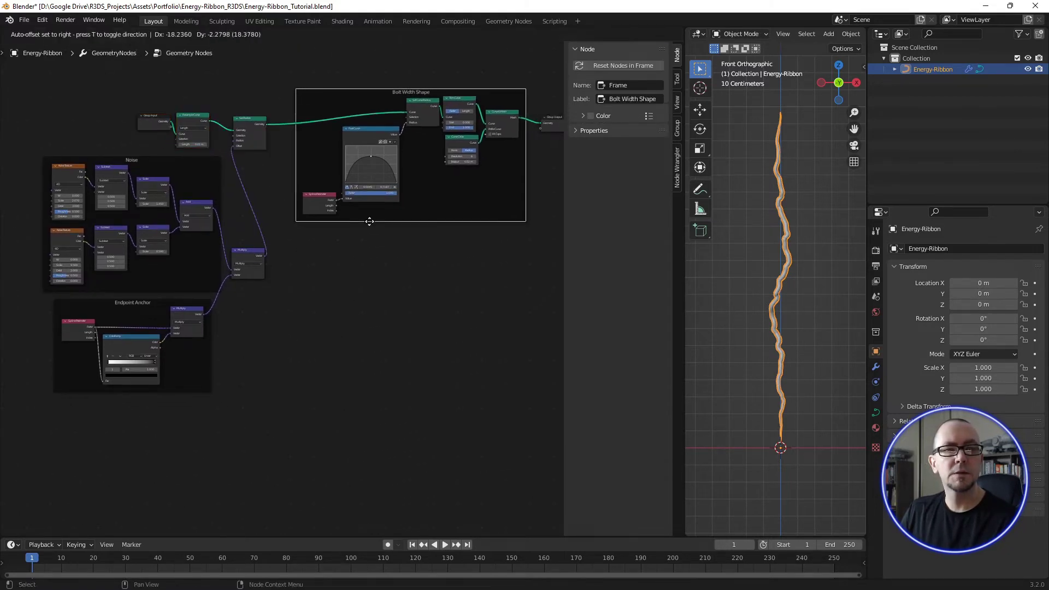
{"action": "middle_click_drag", "start_coordinate": [363, 222], "coordinate": [476, 300]}
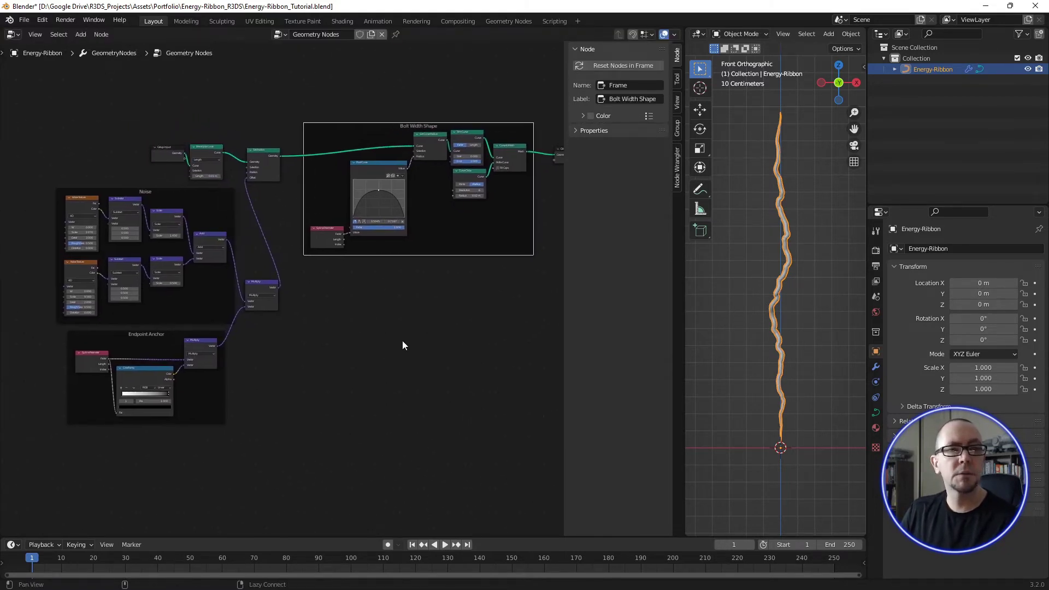
{"action": "mouse_move", "coordinate": [402, 340]}
{"action": "middle_mouse_down"}
{"action": "mouse_move", "coordinate": [364, 380]}
{"action": "mouse_move", "coordinate": [392, 377]}
{"action": "middle_mouse_up"}
{"action": "left_click", "coordinate": [393, 340]}
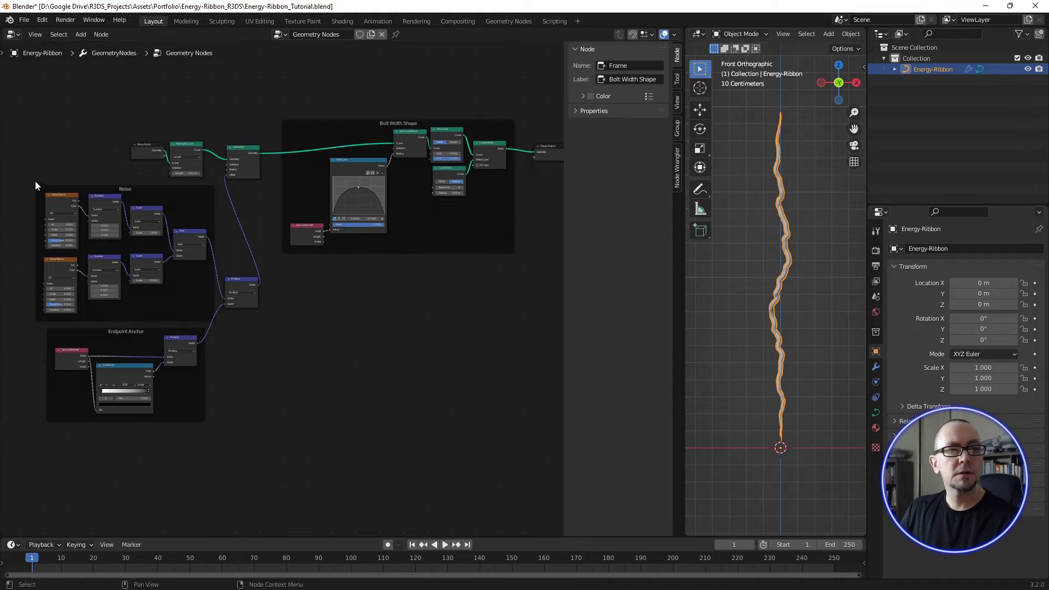
Step: Select the Noise, Endpoint Anchor and Bolt Width Shape frames plus Set Position
{"action": "left_click_drag", "start_coordinate": [22, 214], "coordinate": [282, 442]}
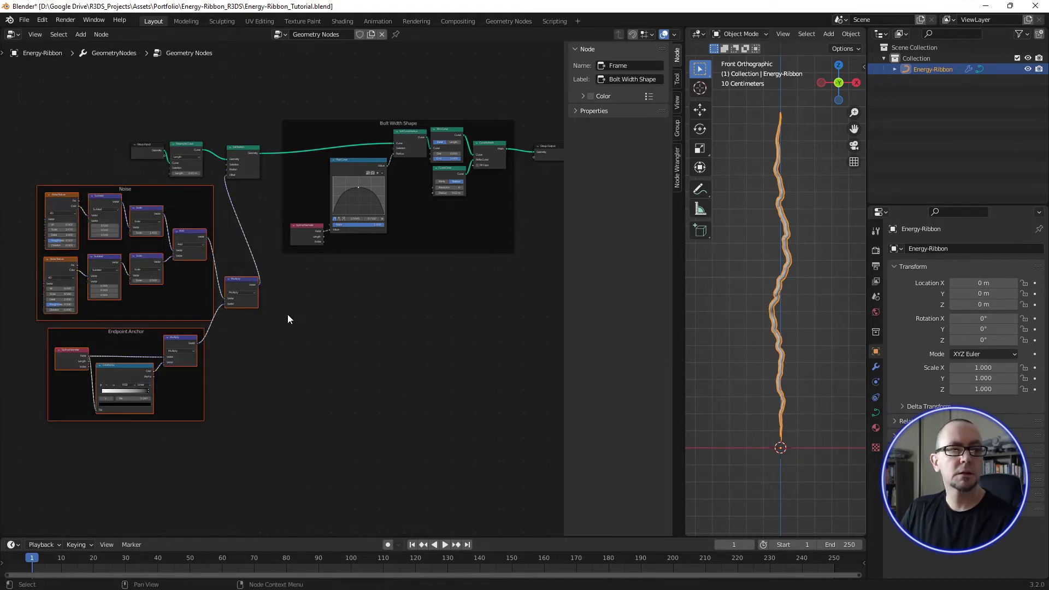
{"action": "left_click", "coordinate": [251, 173], "text": "shift"}
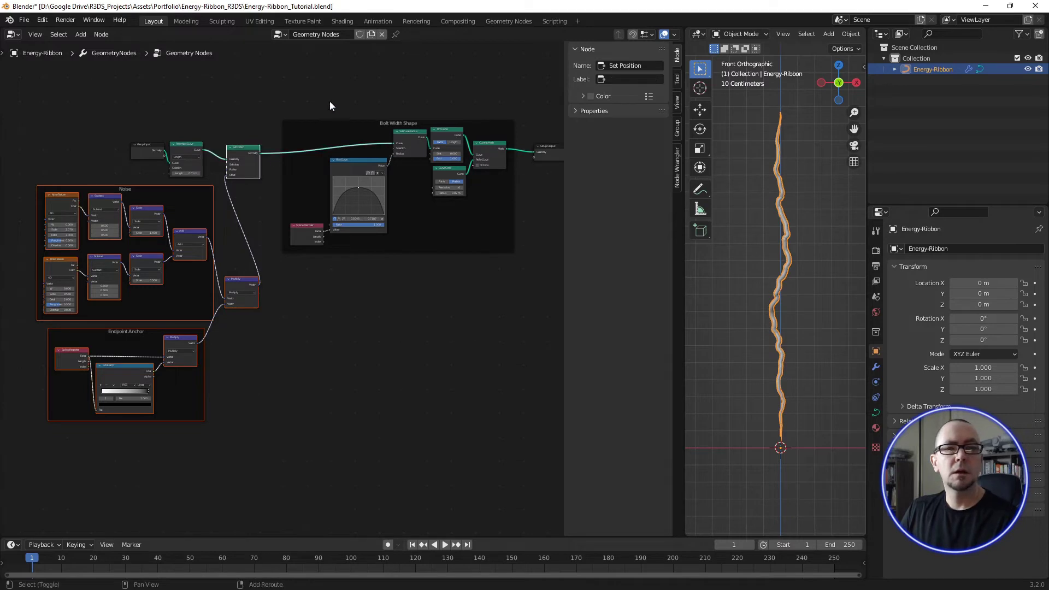
{"action": "left_click_drag", "start_coordinate": [288, 102], "coordinate": [500, 313], "text": "shift"}
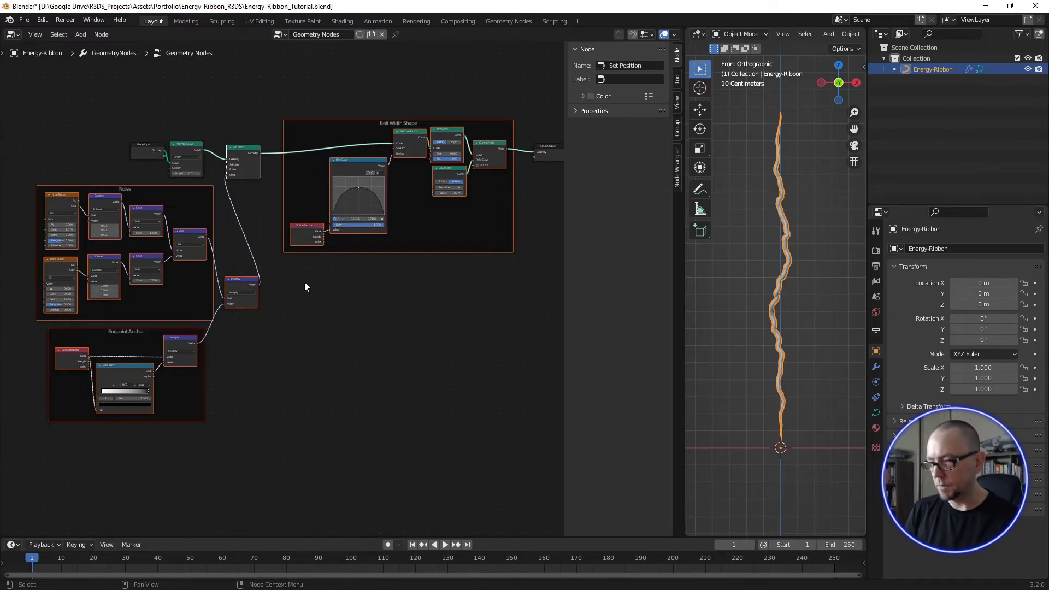
Step: Group the selected frames and Set Position into a NodeGroup and reposition it in the main tree
{"action": "key", "text": "ctrl+g"}
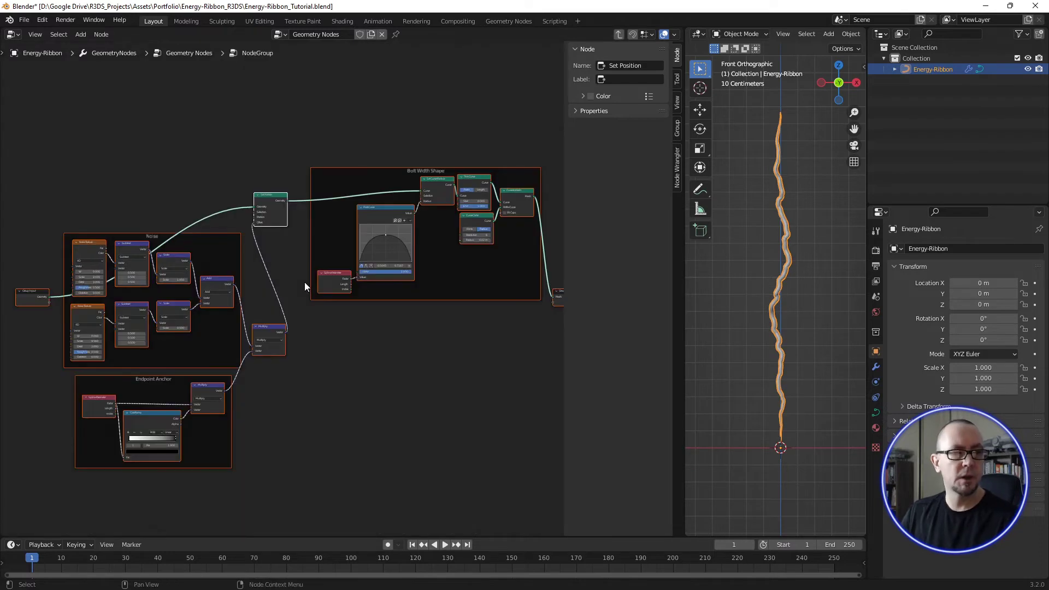
{"action": "scroll", "coordinate": [337, 362], "scroll_direction": "down", "scroll_amount": 1}
{"action": "scroll", "coordinate": [338, 363], "scroll_direction": "down", "scroll_amount": 1}
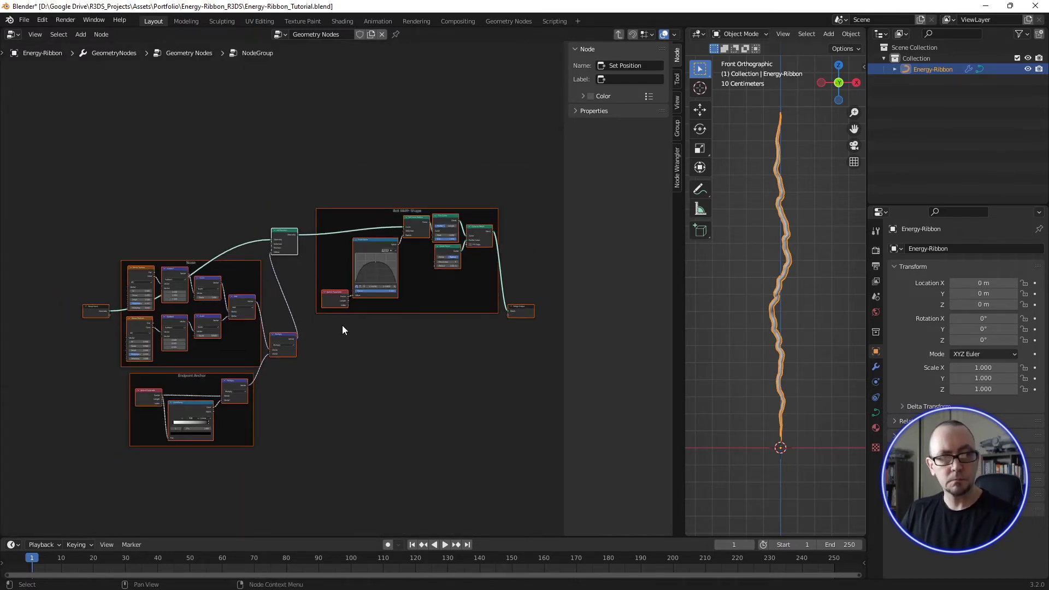
{"action": "key", "text": "Tab"}
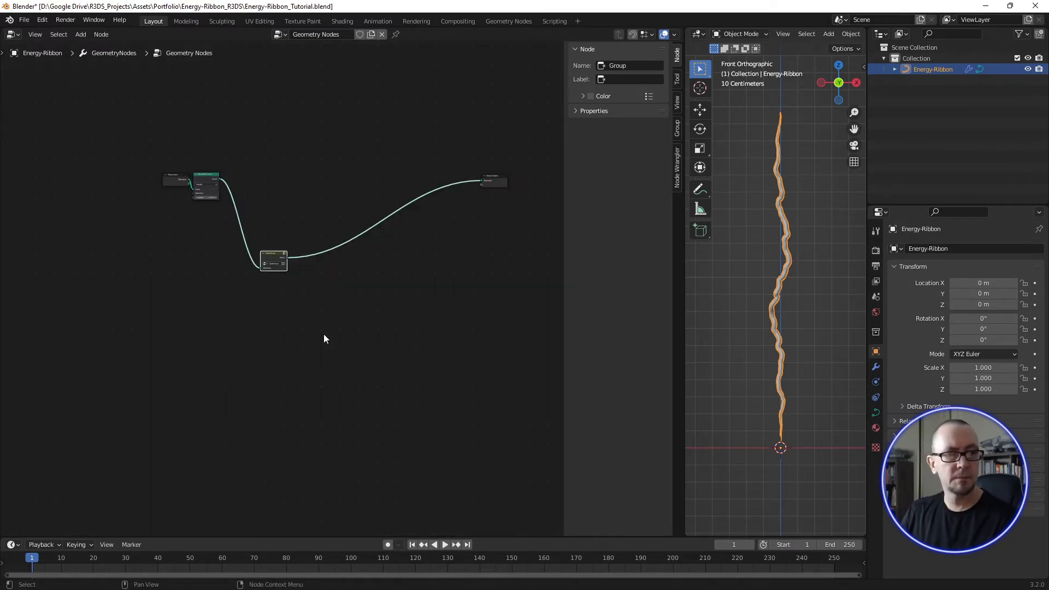
{"action": "scroll", "coordinate": [254, 229], "scroll_direction": "up", "scroll_amount": 2}
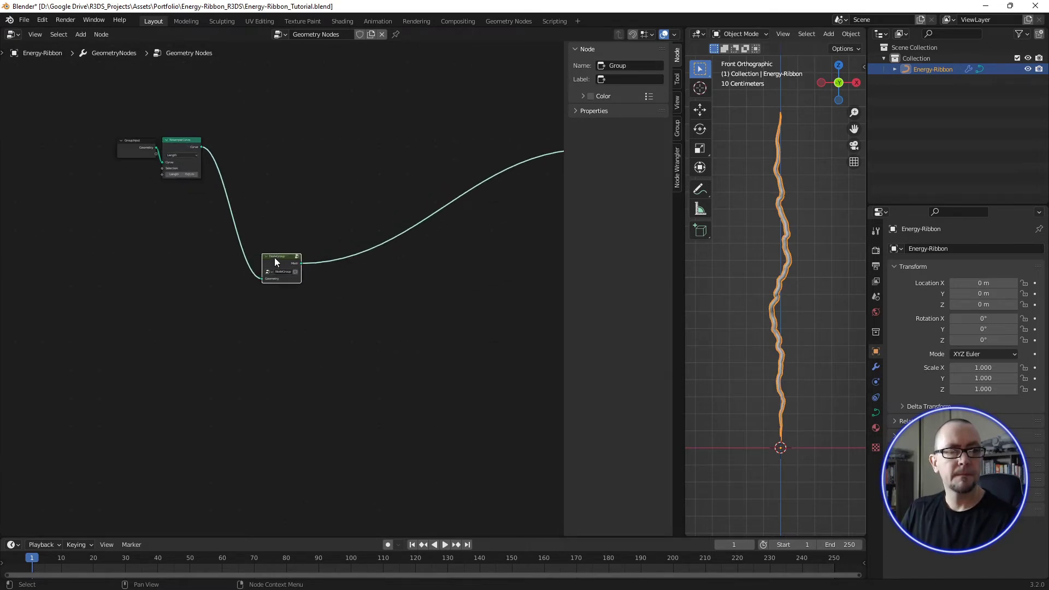
{"action": "middle_click_drag", "start_coordinate": [274, 257], "coordinate": [260, 172]}
{"action": "scroll", "coordinate": [261, 171], "scroll_direction": "up", "scroll_amount": 2}
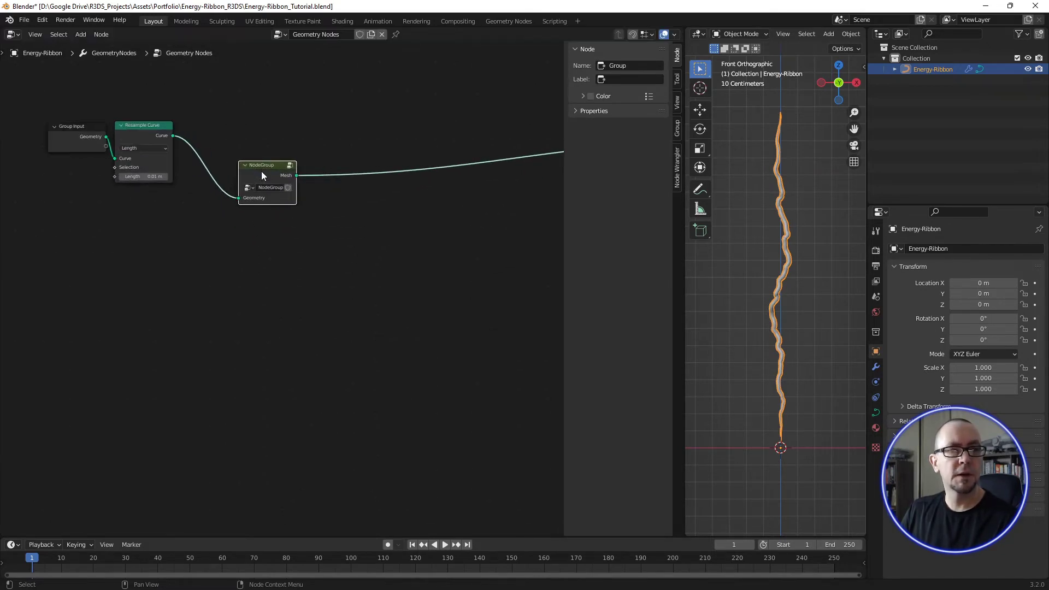
{"action": "left_click_drag", "start_coordinate": [261, 173], "coordinate": [255, 176]}
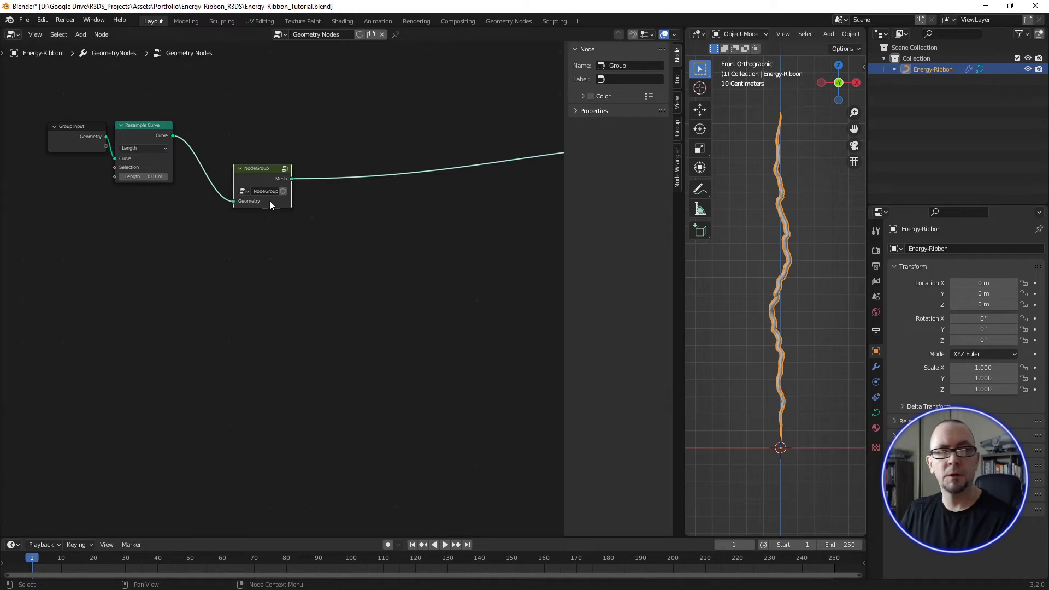
Step: Enter the NodeGroup and fit all its nodes in view
{"action": "key", "text": "Tab"}
{"action": "key", "text": "Tab"}
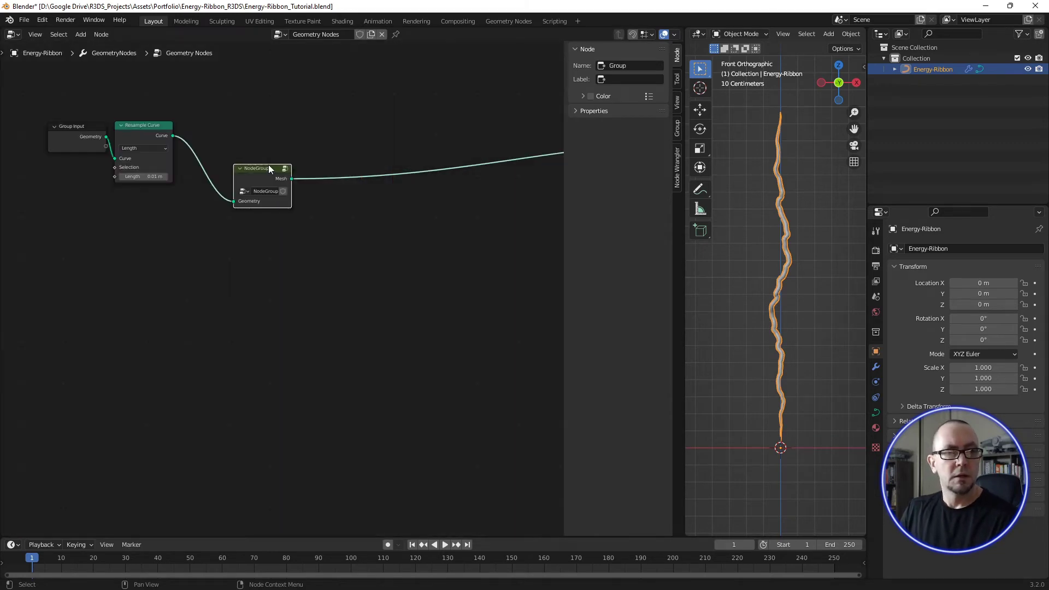
{"action": "scroll", "coordinate": [373, 241], "scroll_direction": "down", "scroll_amount": 2}
{"action": "scroll", "coordinate": [313, 216], "scroll_direction": "up", "scroll_amount": 1}
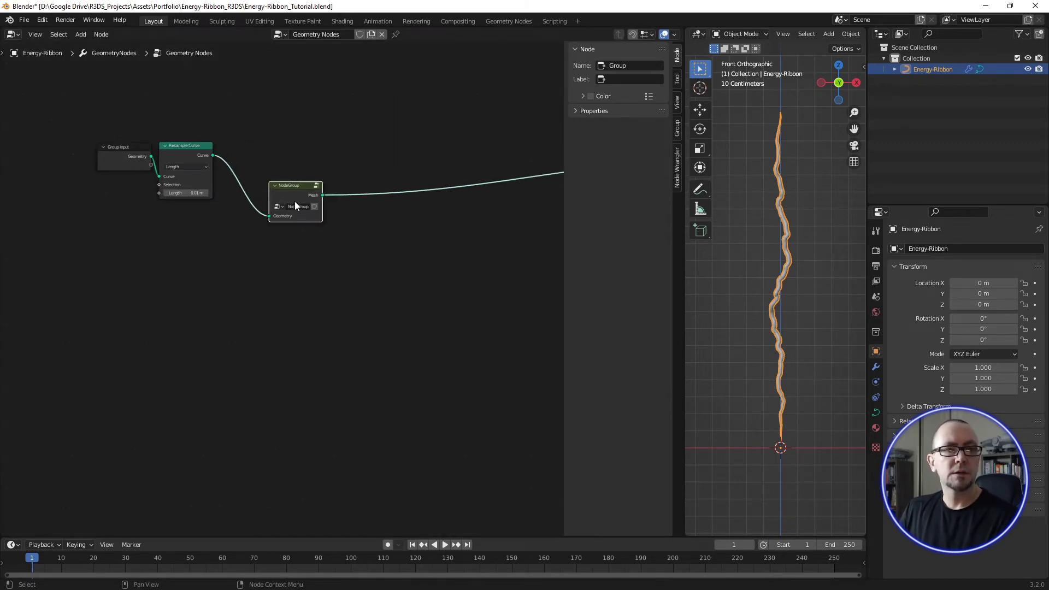
{"action": "scroll", "coordinate": [294, 201], "scroll_direction": "up", "scroll_amount": 1}
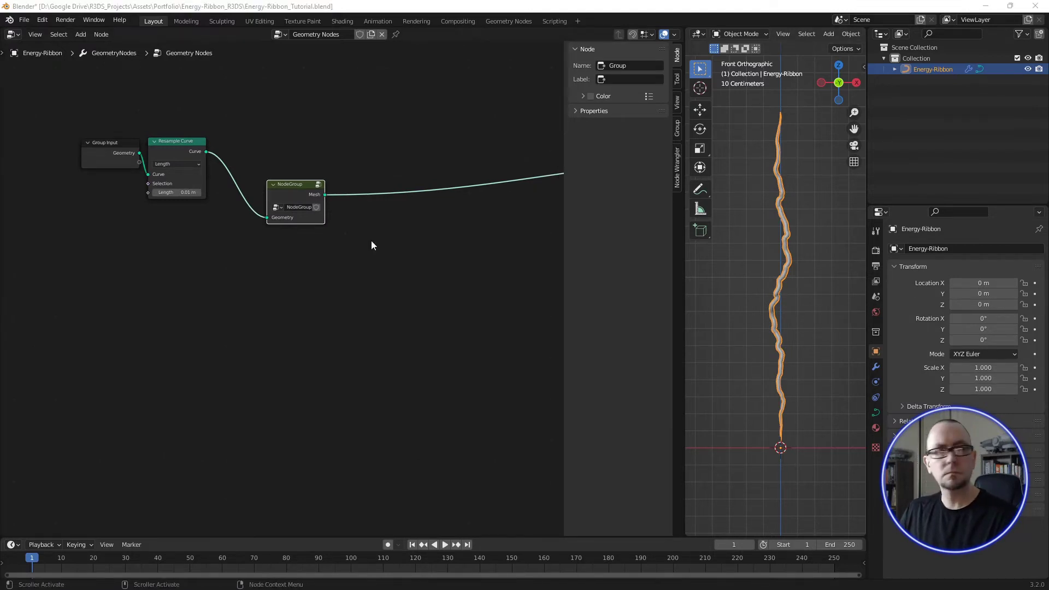
{"action": "key", "text": "Tab"}
{"action": "scroll", "coordinate": [267, 285], "scroll_direction": "down", "scroll_amount": 2}
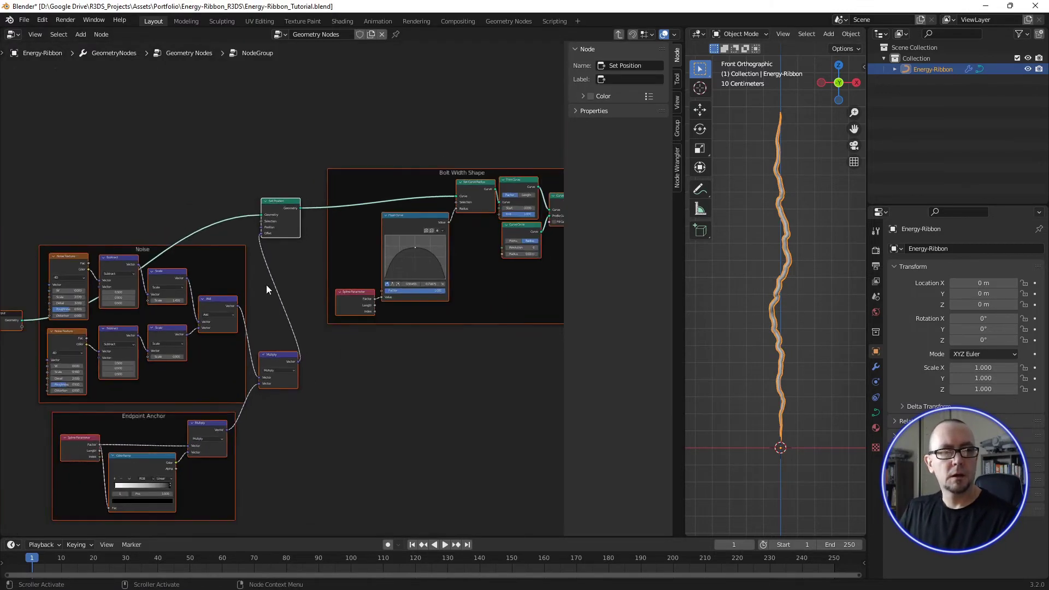
{"action": "key", "text": "Home"}
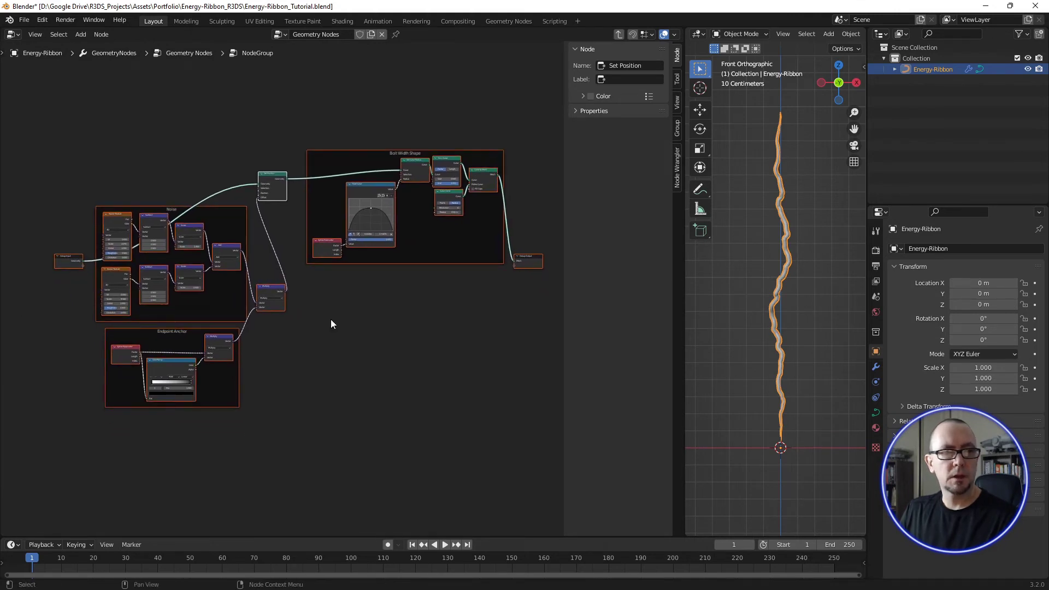
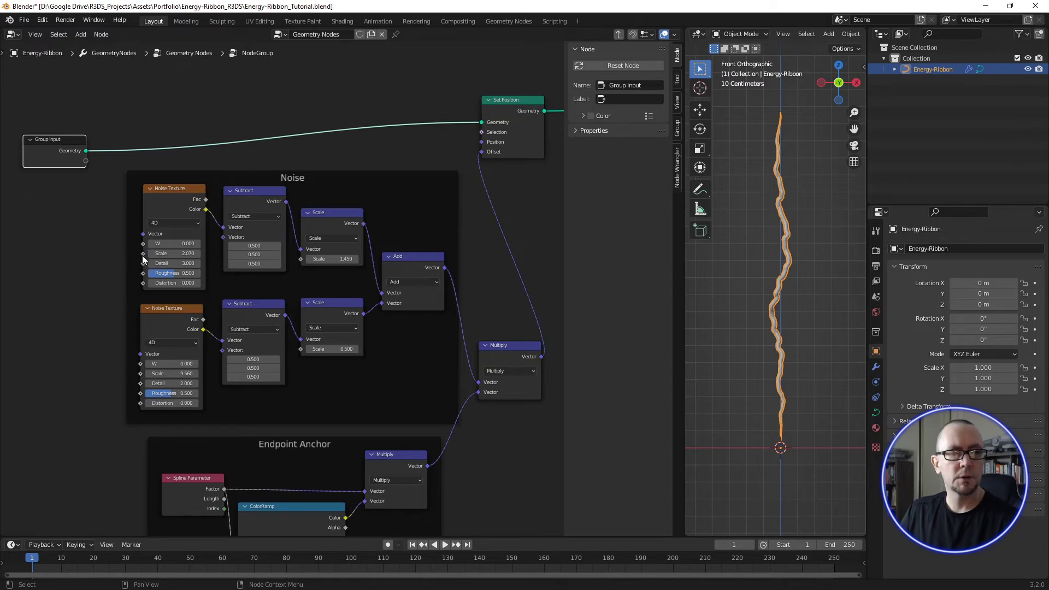
Step: Wire the upper noise's Scale, the Scale node's factor and the noise's W to three new group inputs
{"action": "left_click_drag", "start_coordinate": [142, 254], "coordinate": [86, 164]}
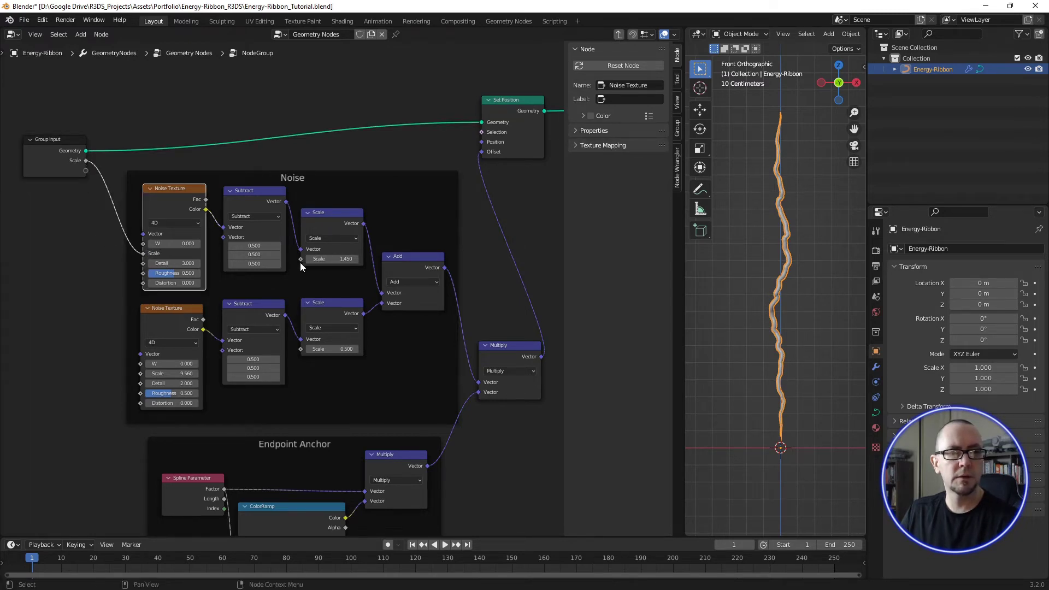
{"action": "mouse_move", "coordinate": [300, 259]}
{"action": "left_mouse_down"}
{"action": "mouse_move", "coordinate": [165, 223]}
{"action": "mouse_move", "coordinate": [85, 170]}
{"action": "left_mouse_up"}
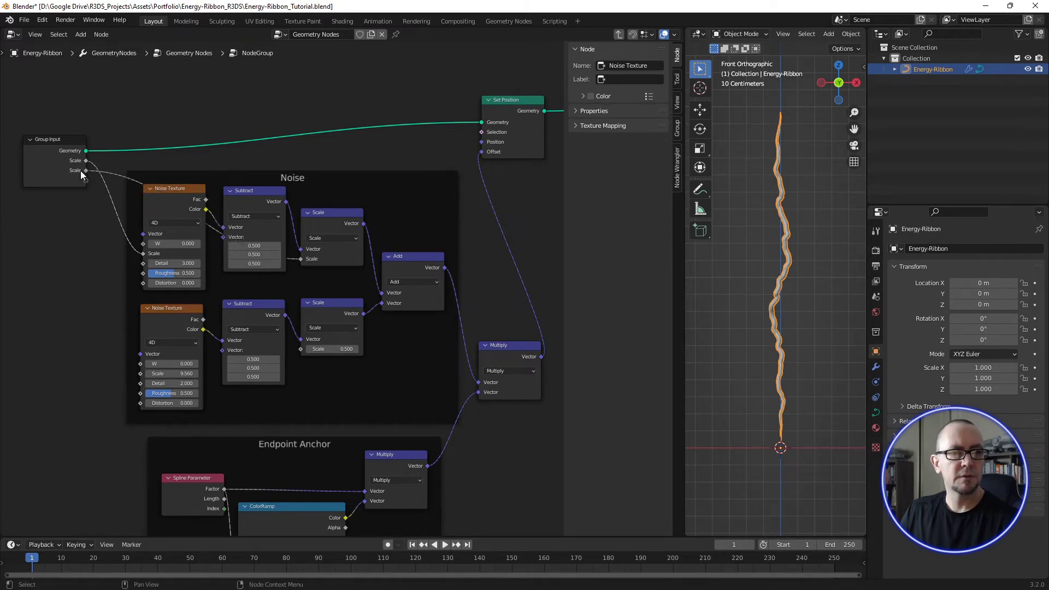
{"action": "left_click_drag", "start_coordinate": [145, 244], "coordinate": [85, 181]}
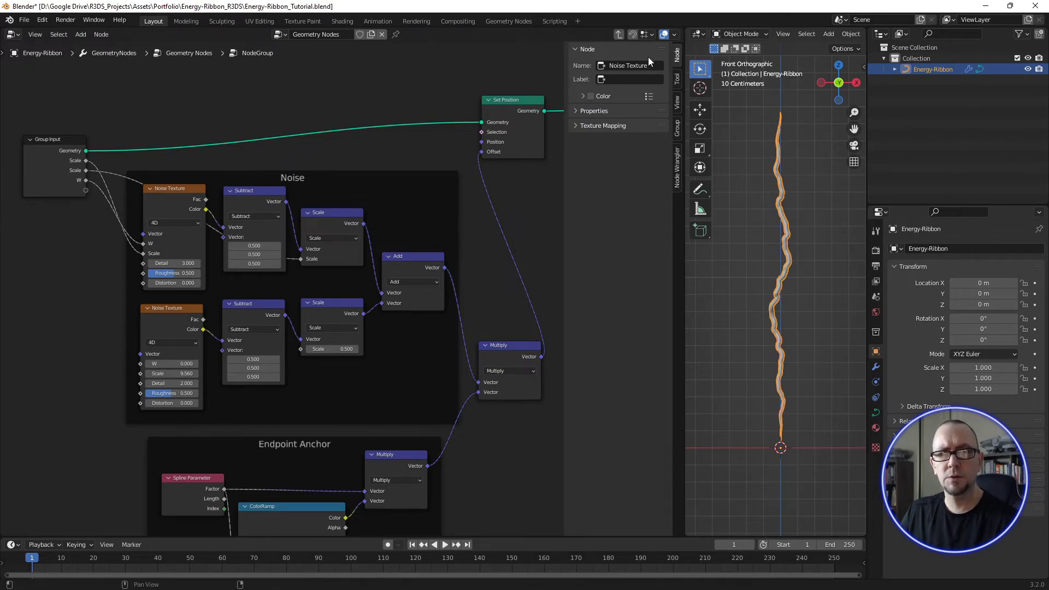
{"action": "left_click", "coordinate": [678, 102]}
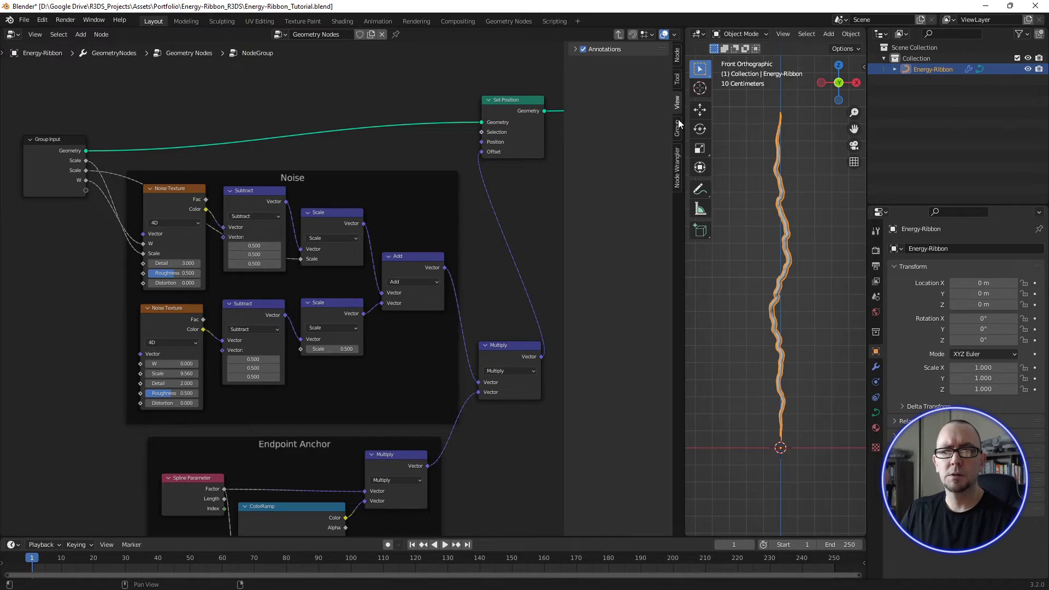
Step: Rename the first new Scale input to Noise Scale_Lg
{"action": "left_click", "coordinate": [677, 127]}
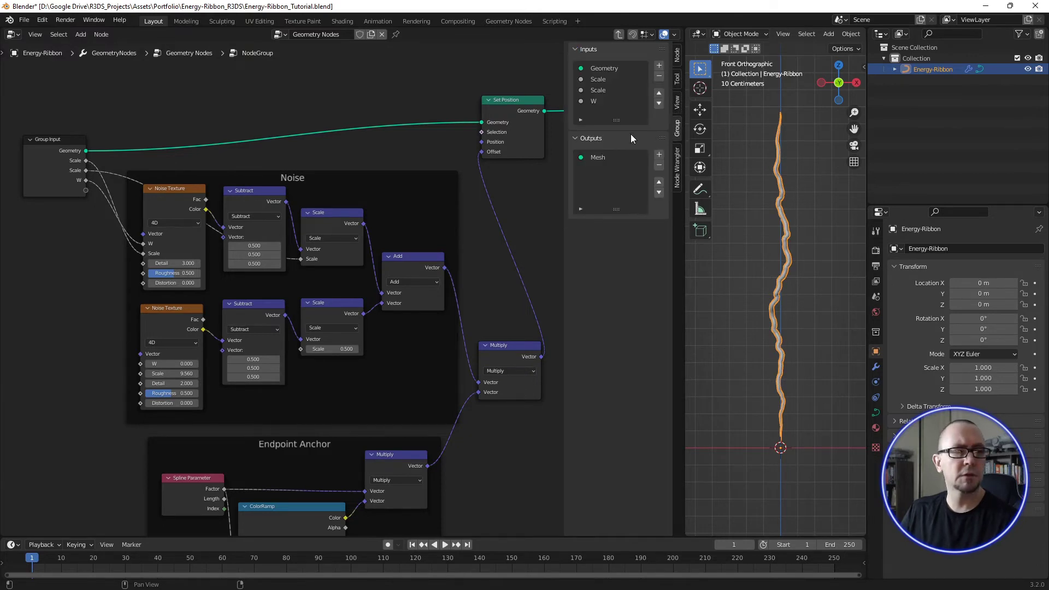
{"action": "double_click", "coordinate": [624, 79]}
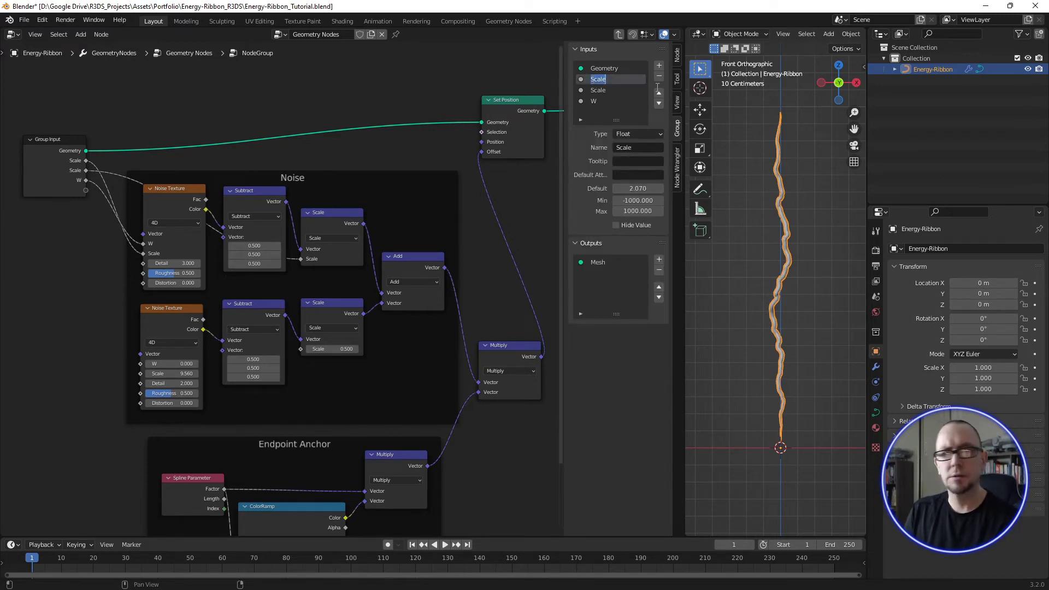
{"action": "type", "text": "Noise"}
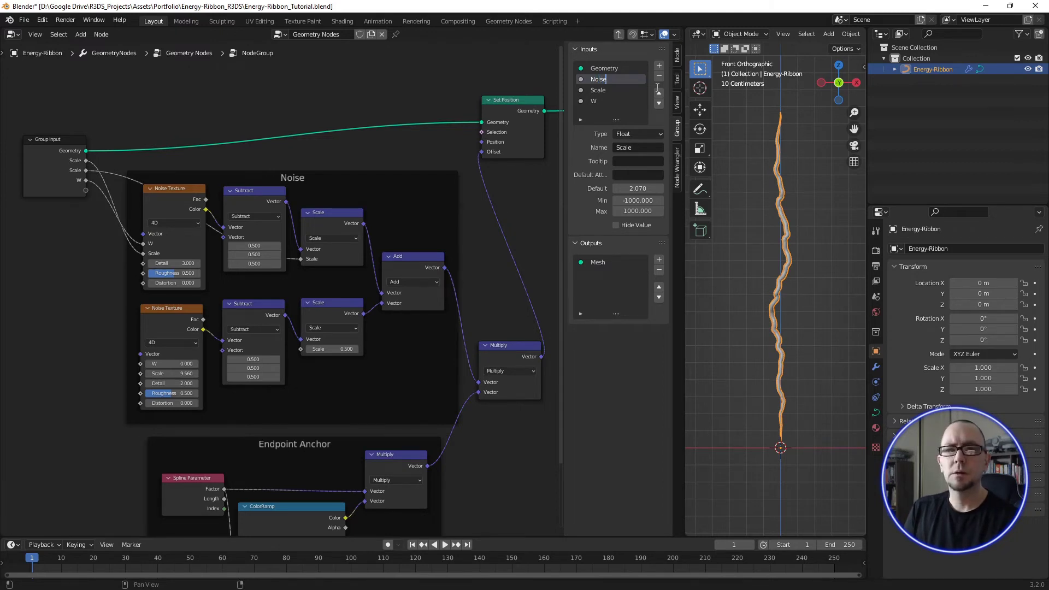
{"action": "type", "text": " Scale"}
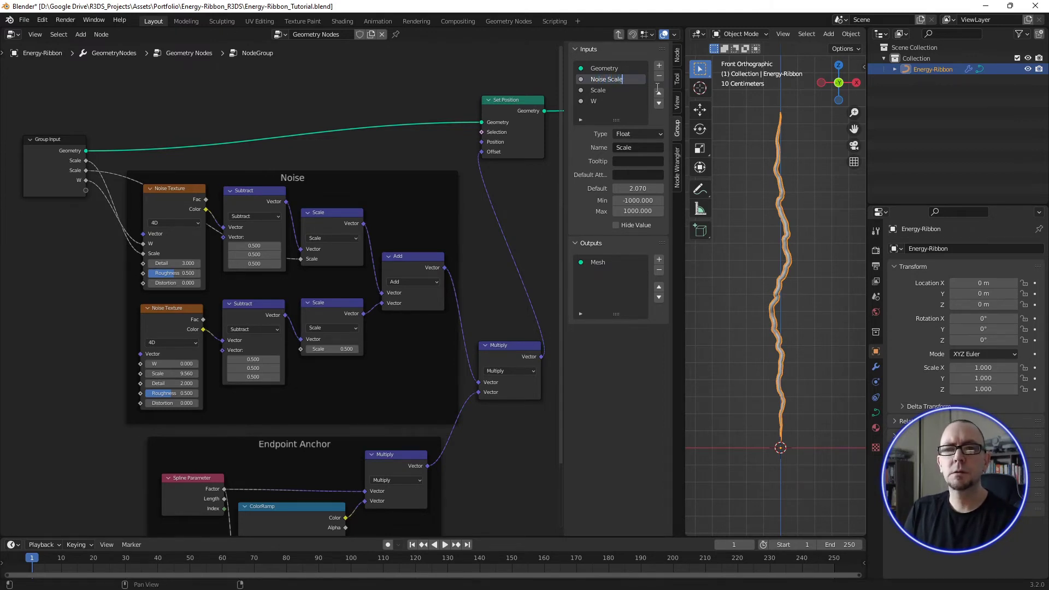
{"action": "type", "text": "_Lo"}
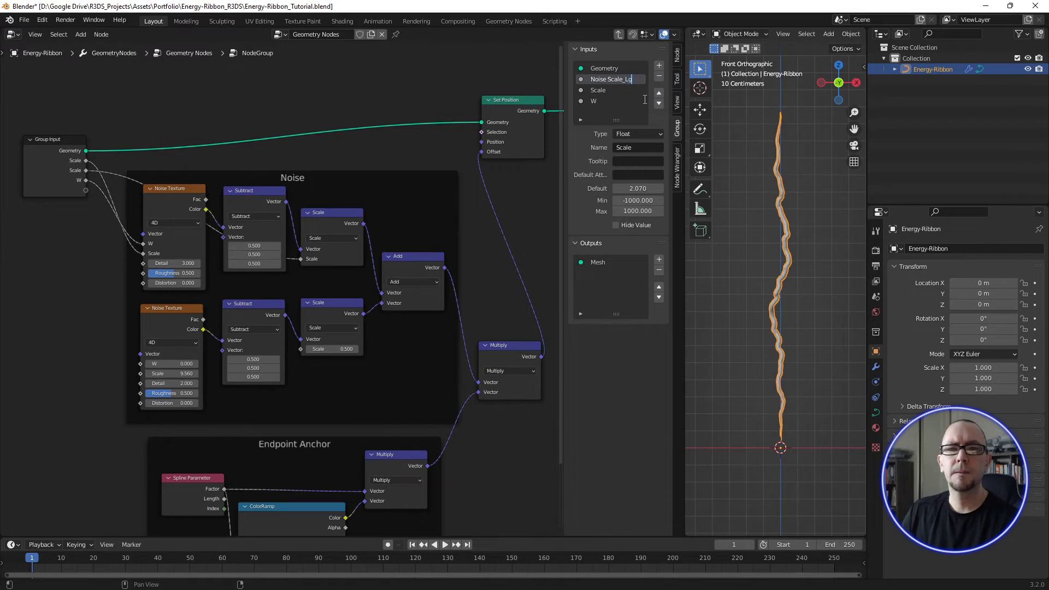
{"action": "key", "text": "BackSpace"}
{"action": "type", "text": "g"}
{"action": "key", "text": "Return"}
Step: Rename the second Scale input to Noise Scale_Lg_Boost and the W input to Noise Scale_Lg_Seed
{"action": "double_click", "coordinate": [602, 91]}
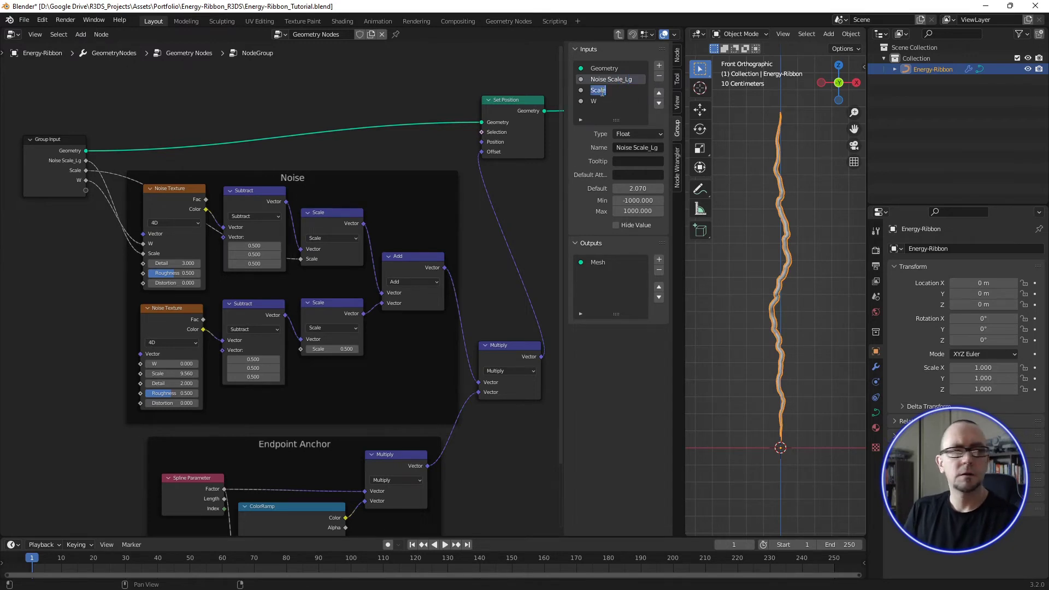
{"action": "type", "text": "Noi"}
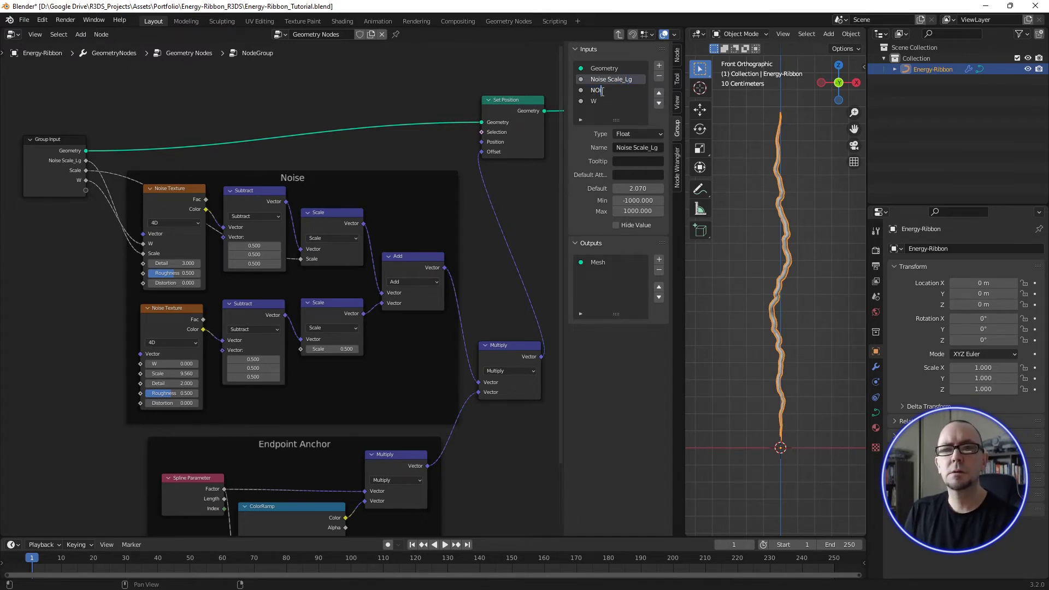
{"action": "type", "text": "se Sca"}
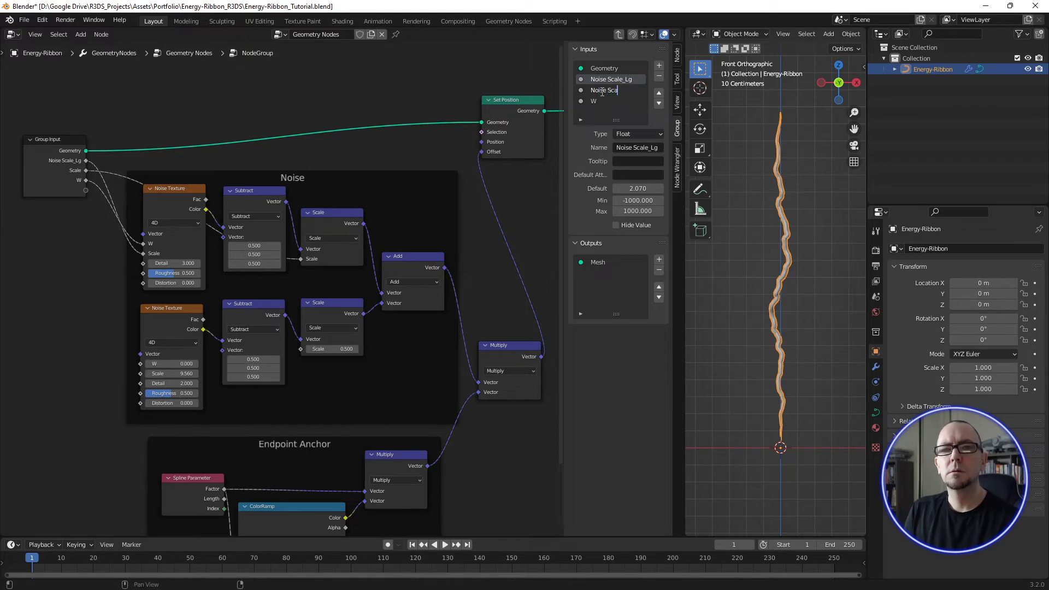
{"action": "type", "text": "le_"}
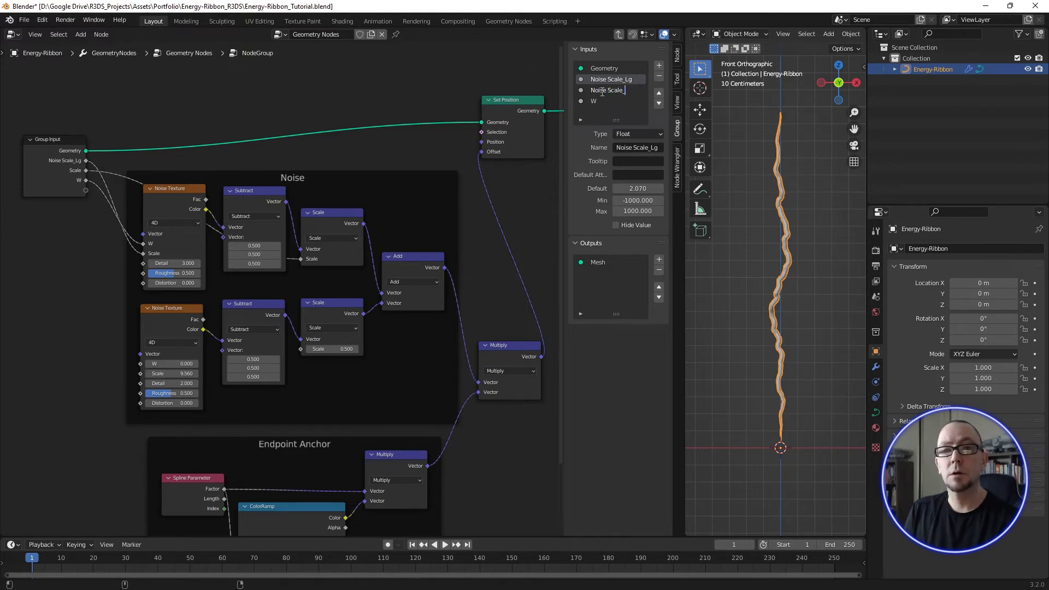
{"action": "type", "text": "Lg"}
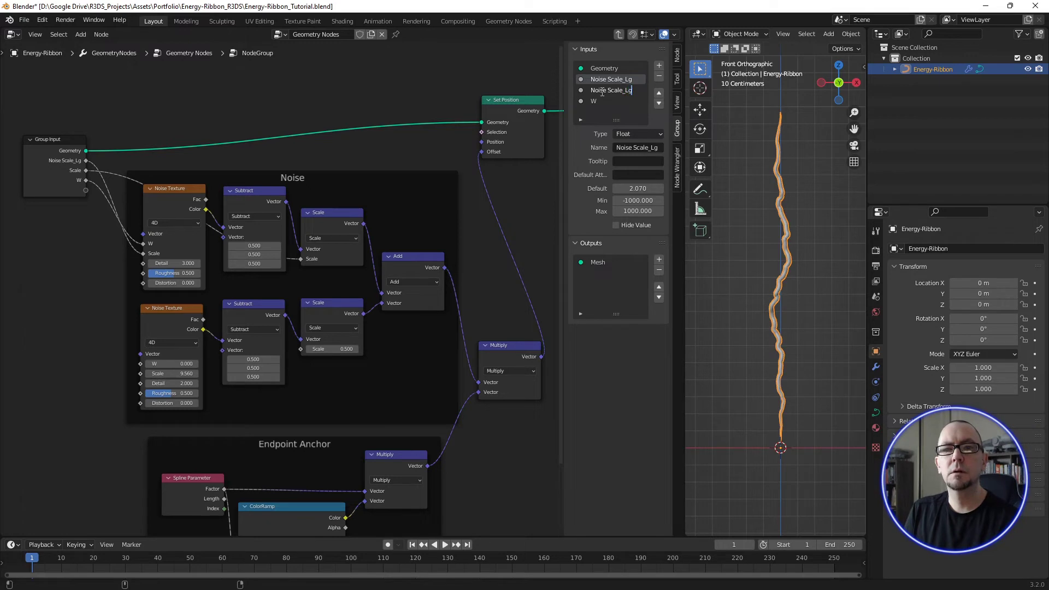
{"action": "type", "text": "_Boost"}
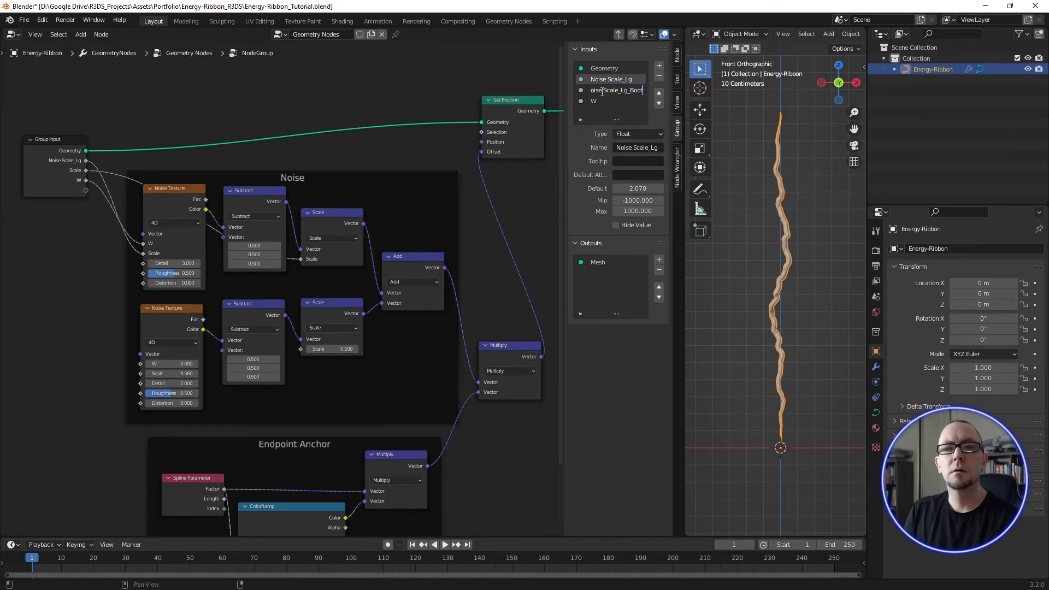
{"action": "key", "text": "Return"}
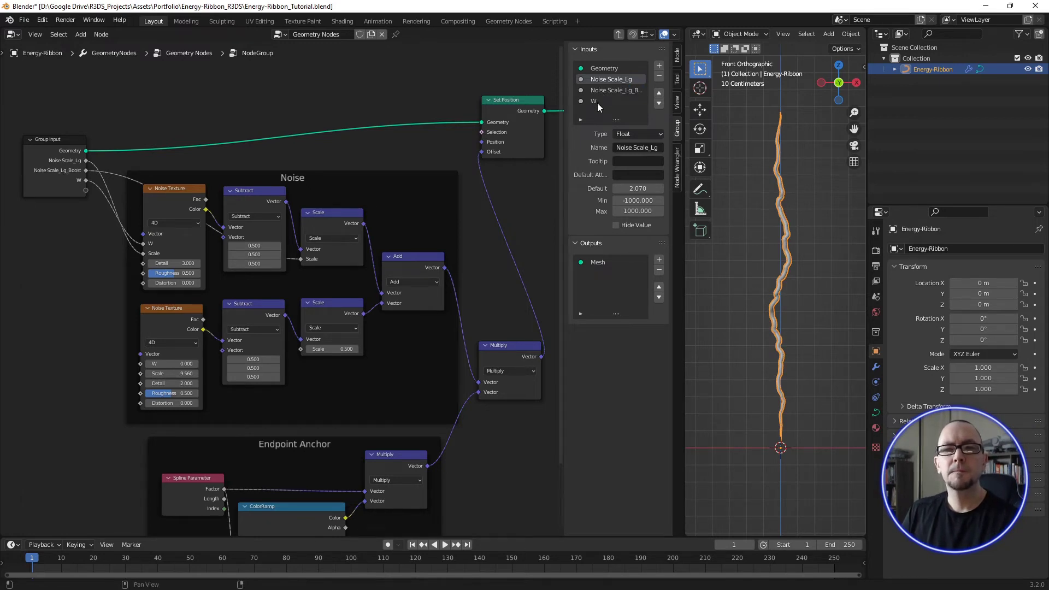
{"action": "double_click", "coordinate": [598, 101]}
{"action": "type", "text": "No"}
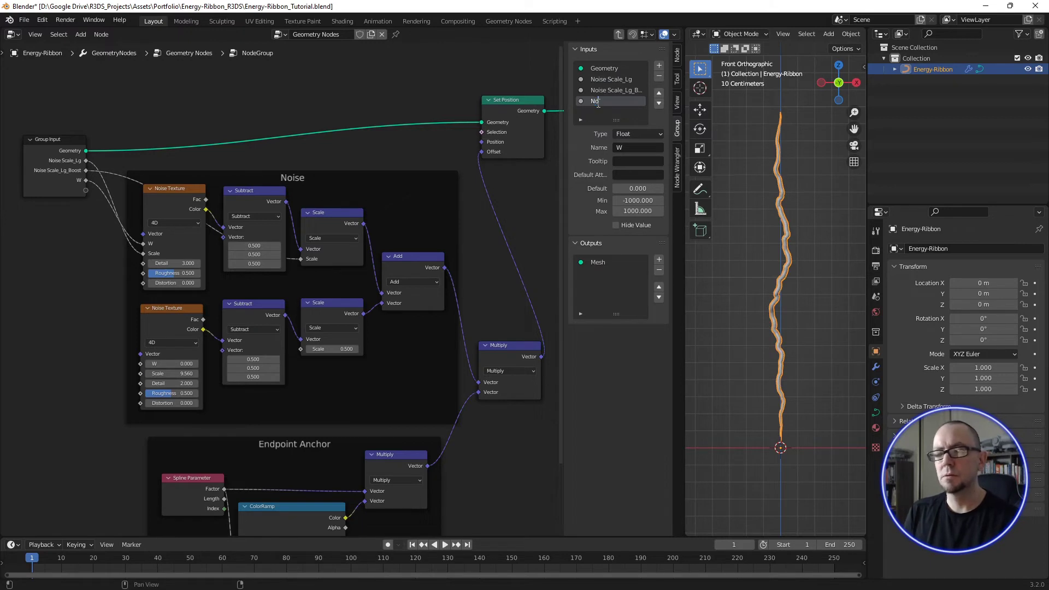
{"action": "type", "text": "ise Sc"}
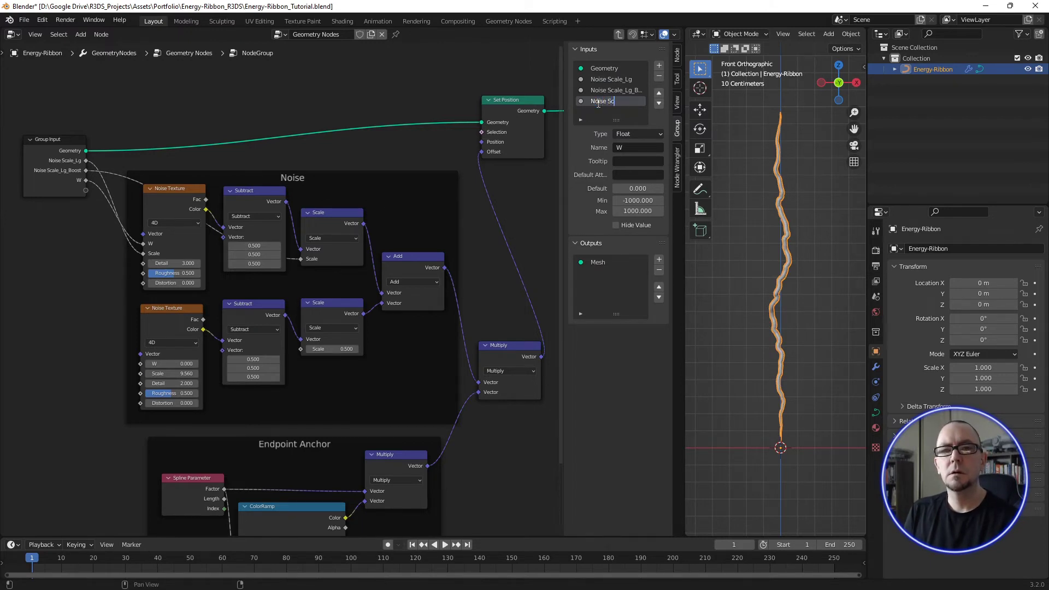
{"action": "type", "text": "ale_"}
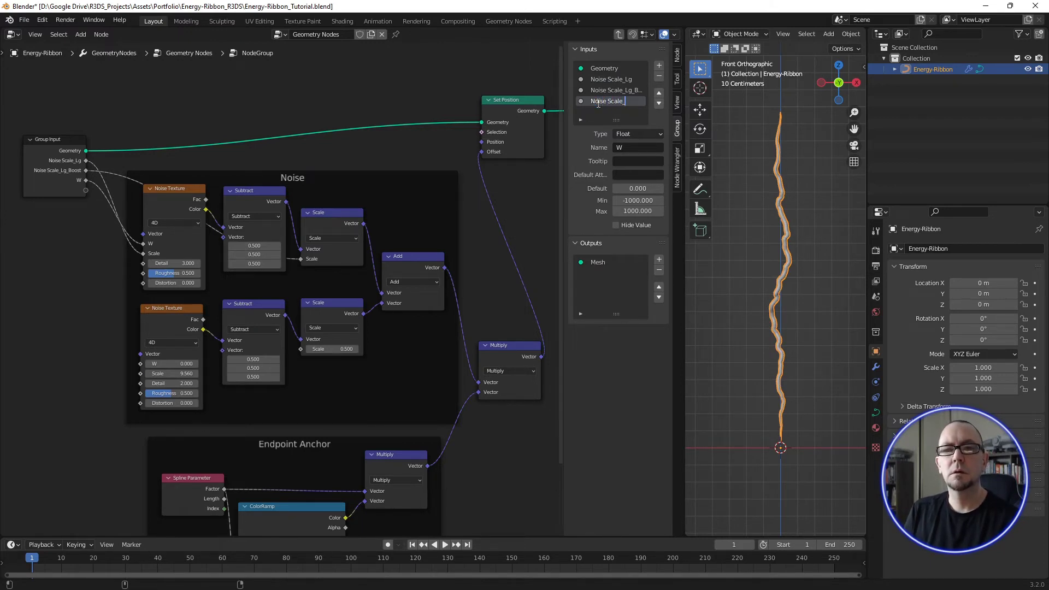
{"action": "type", "text": "Lg_"}
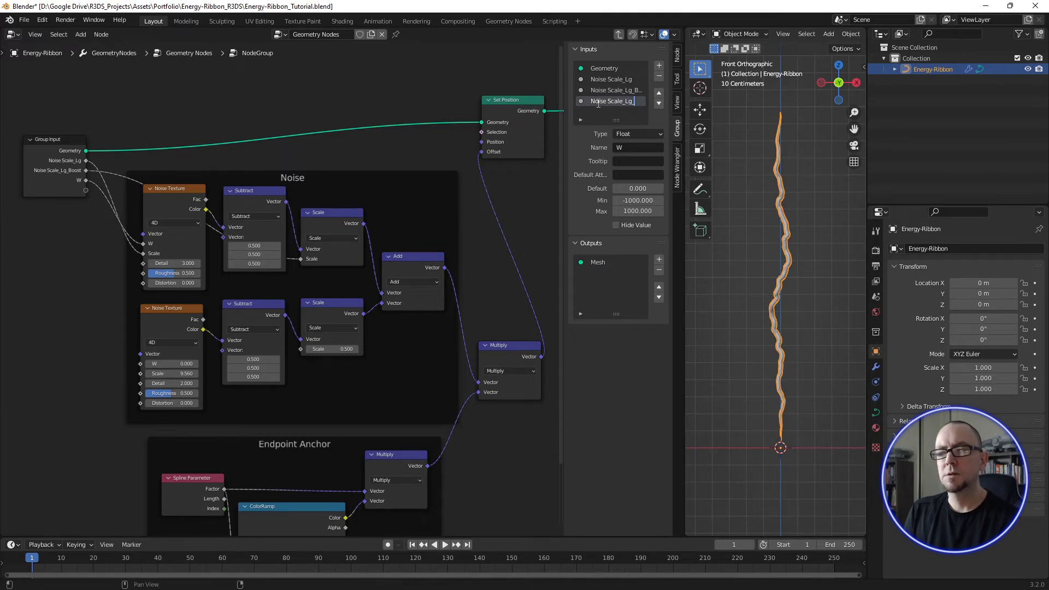
{"action": "type", "text": "Seed"}
{"action": "key", "text": "Return"}
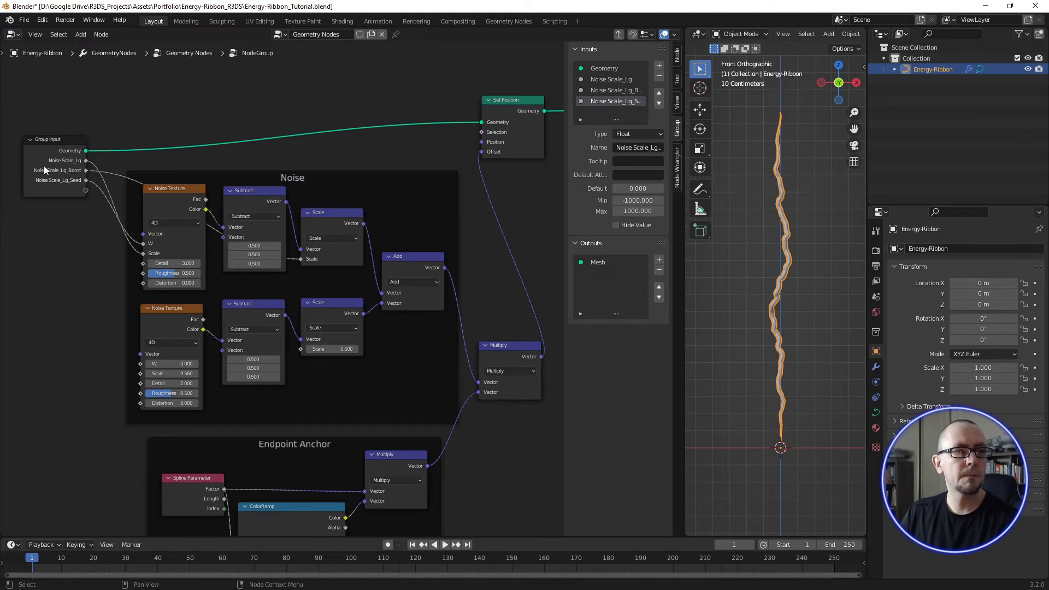
Step: Add group inputs for the lower noise's Scale and W and the lower Scale node's factor
{"action": "middle_click_drag", "start_coordinate": [107, 307], "coordinate": [107, 290]}
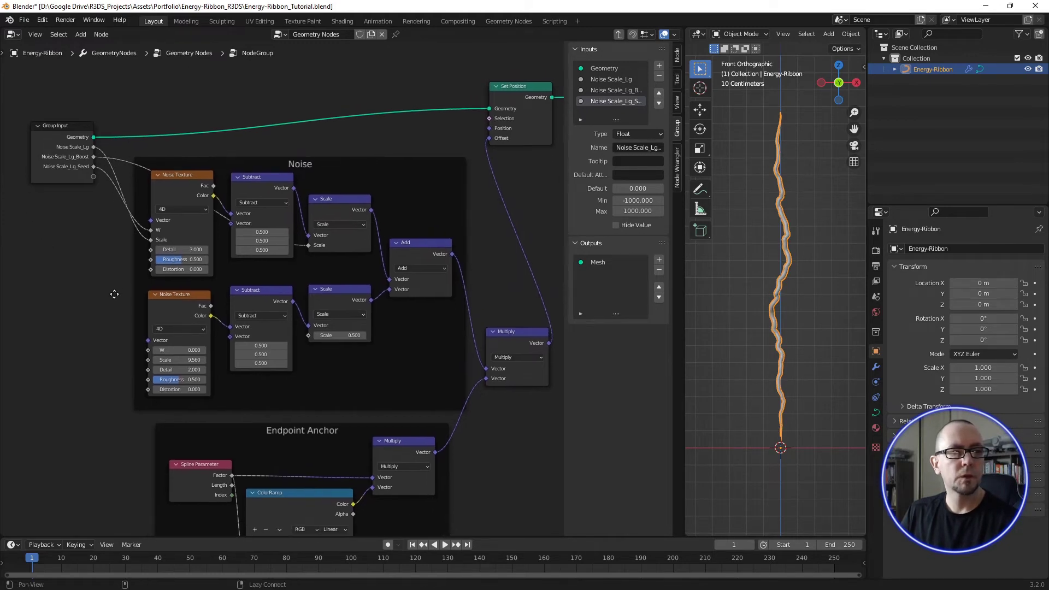
{"action": "left_click", "coordinate": [166, 303]}
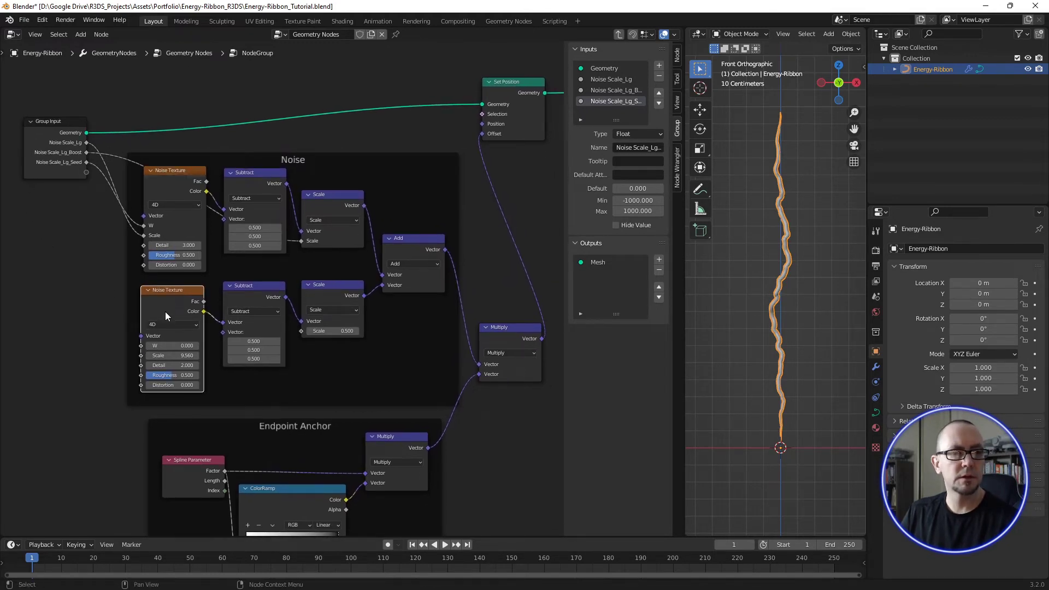
{"action": "left_click_drag", "start_coordinate": [141, 355], "coordinate": [85, 170]}
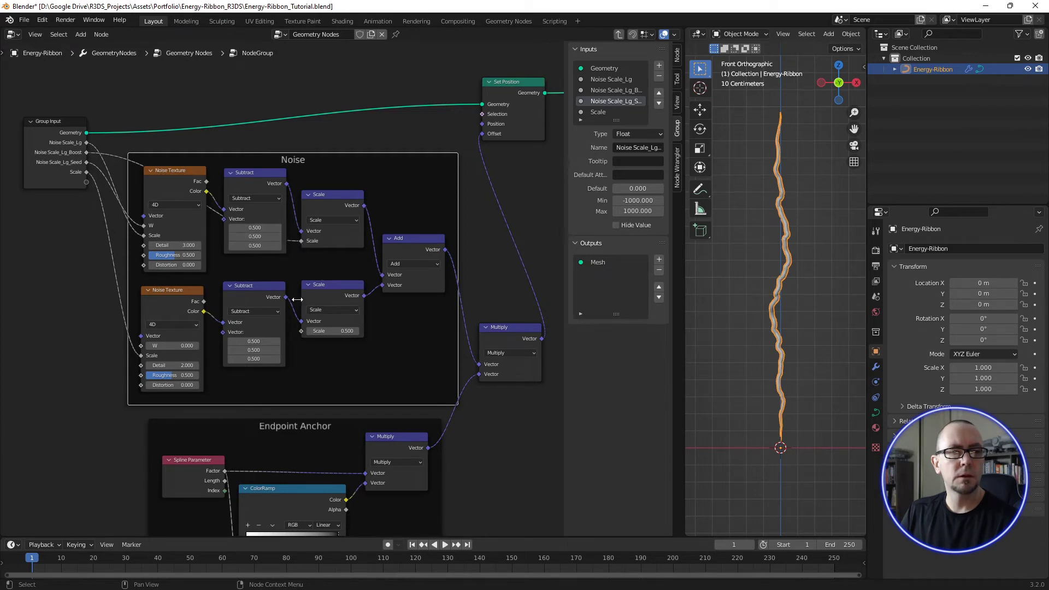
{"action": "left_click_drag", "start_coordinate": [301, 331], "coordinate": [83, 182]}
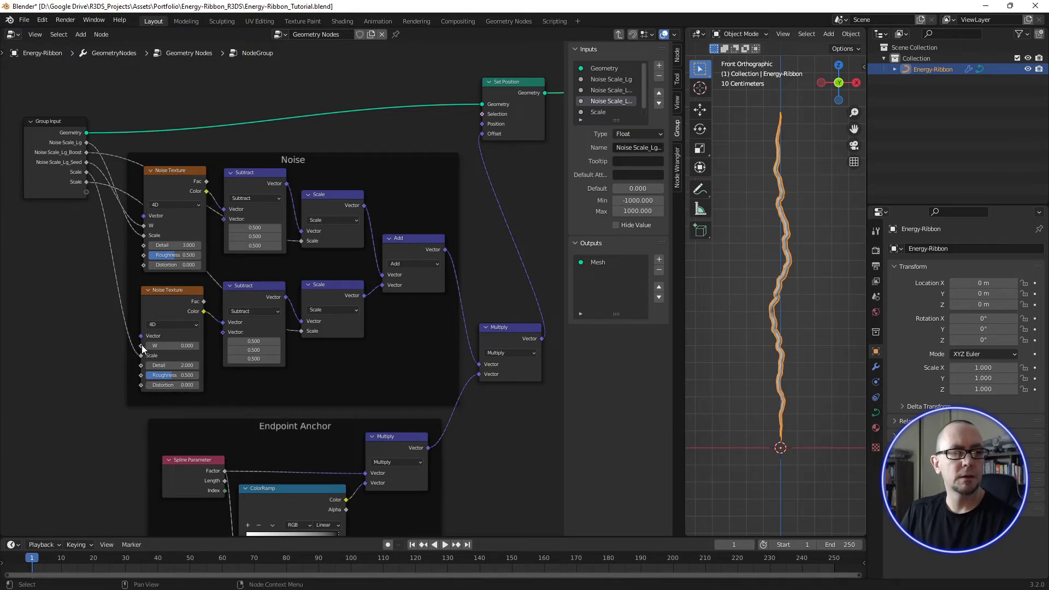
{"action": "left_click_drag", "start_coordinate": [142, 345], "coordinate": [87, 193]}
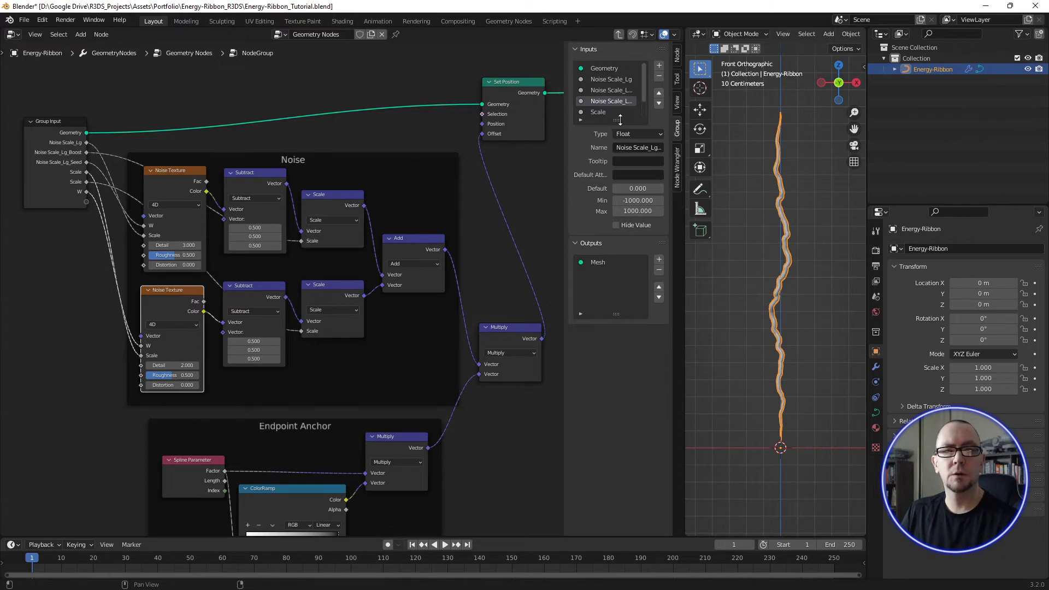
{"action": "left_click_drag", "start_coordinate": [615, 121], "coordinate": [616, 127]}
{"action": "double_click", "coordinate": [601, 111]}
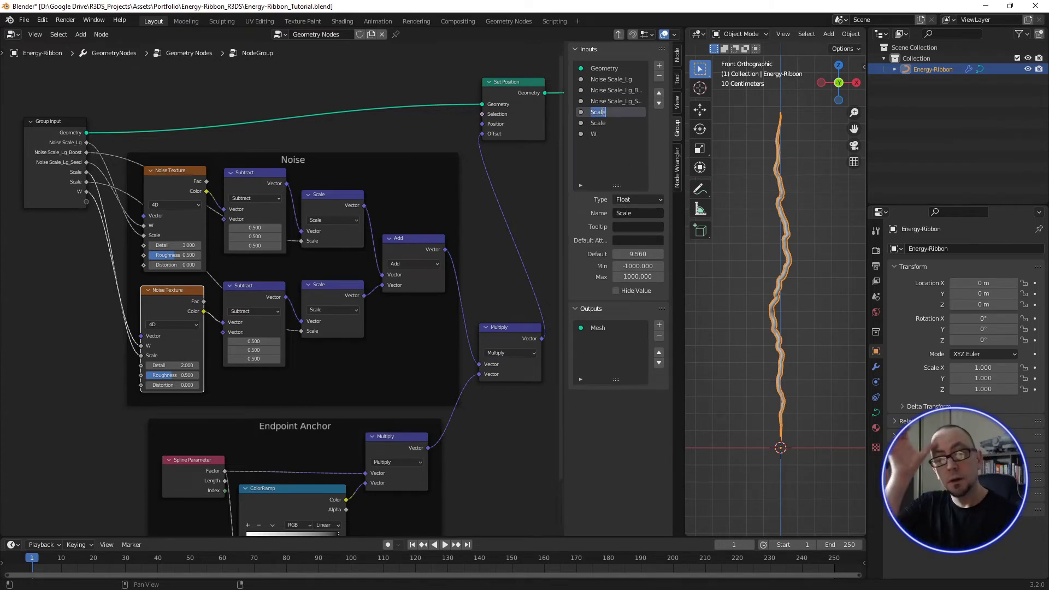
Step: Rename the first lower-chain Scale input to Noise Scale_Sm and copy that name
{"action": "type", "text": "N"}
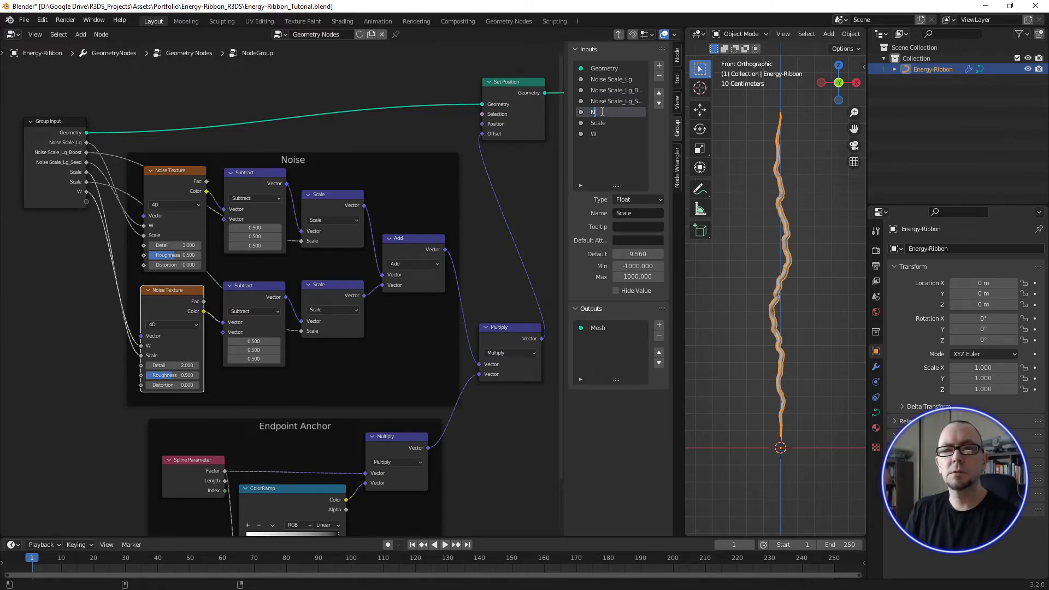
{"action": "type", "text": "oi"}
{"action": "key", "text": "BackSpace"}
{"action": "key", "text": "BackSpace"}
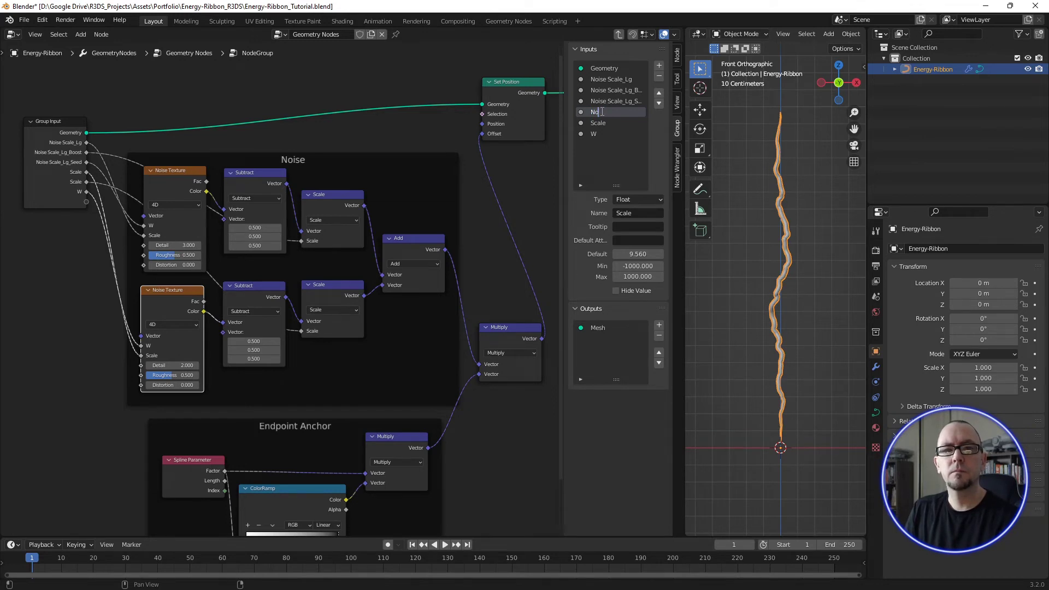
{"action": "type", "text": "ise Scale_"}
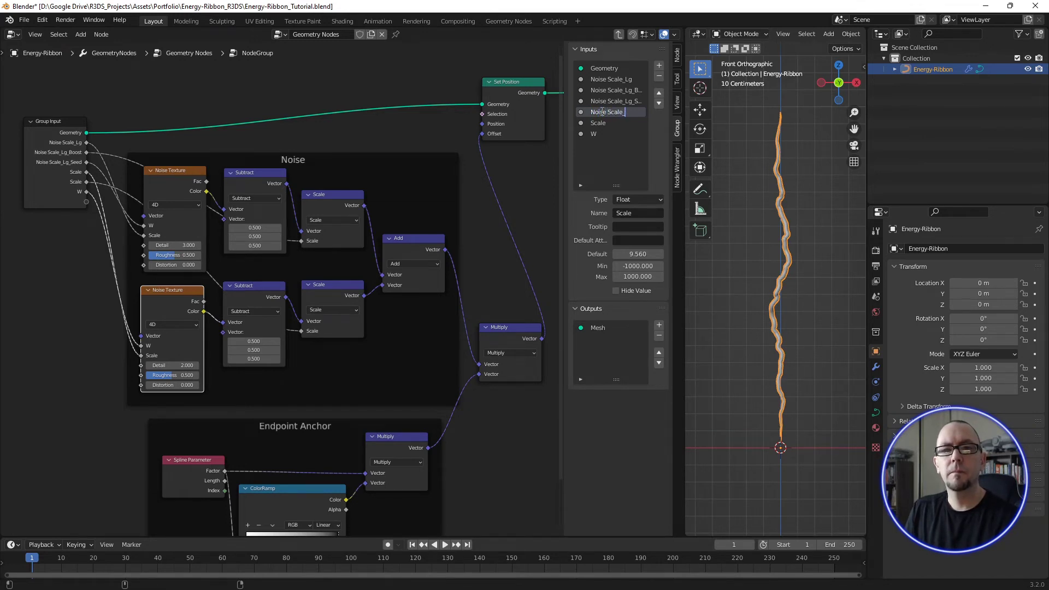
{"action": "type", "text": "Sm"}
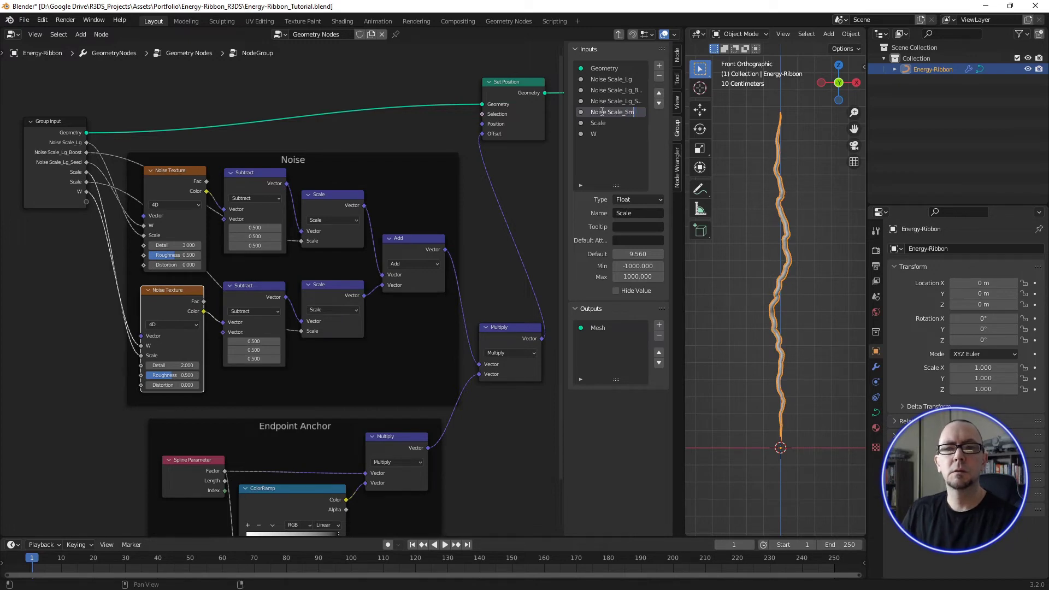
{"action": "double_click", "coordinate": [599, 123]}
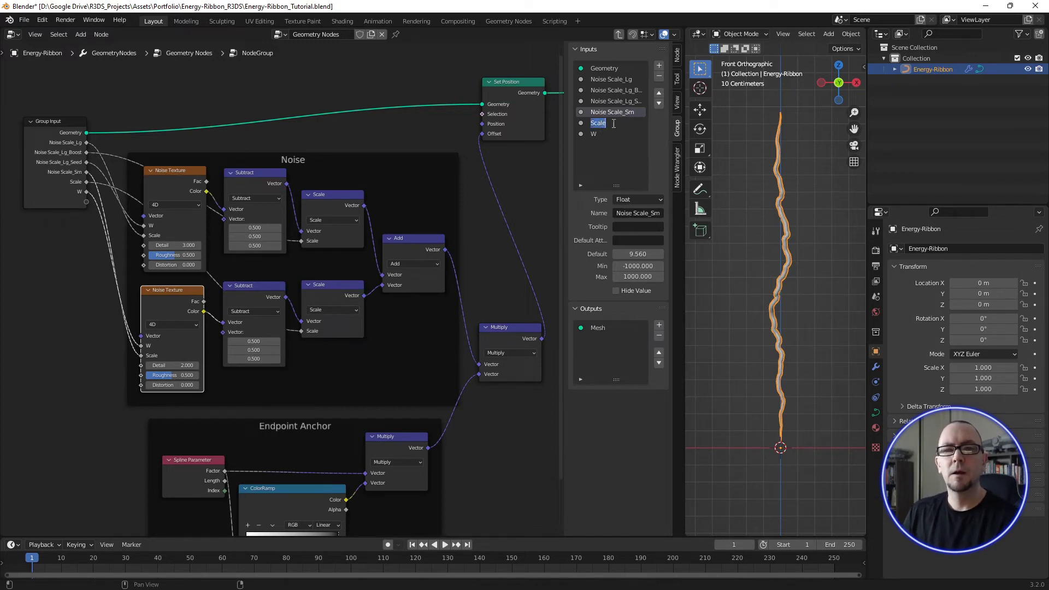
{"action": "key", "text": "Escape"}
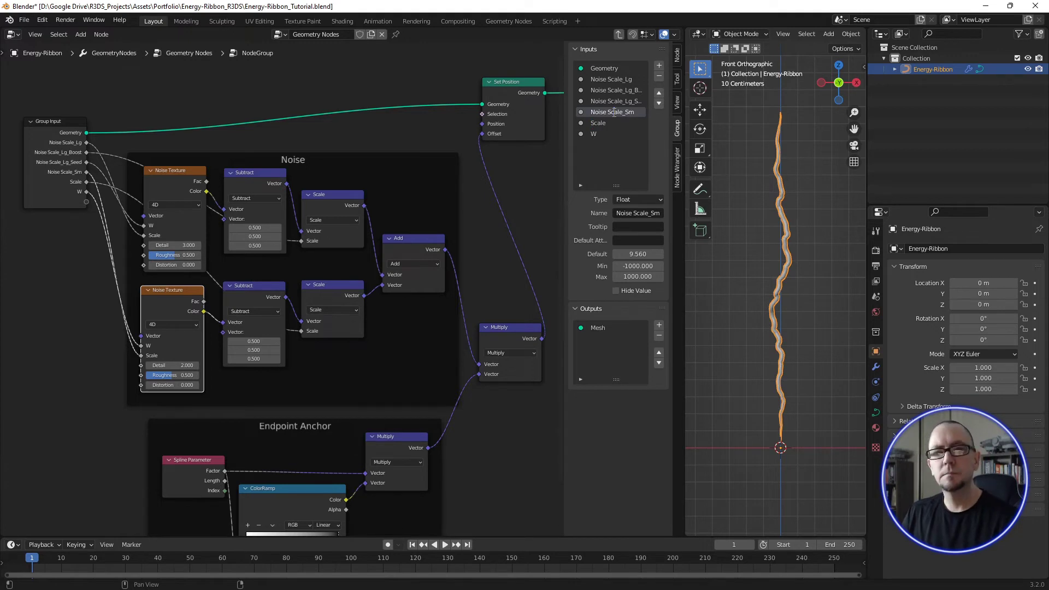
{"action": "double_click", "coordinate": [614, 112]}
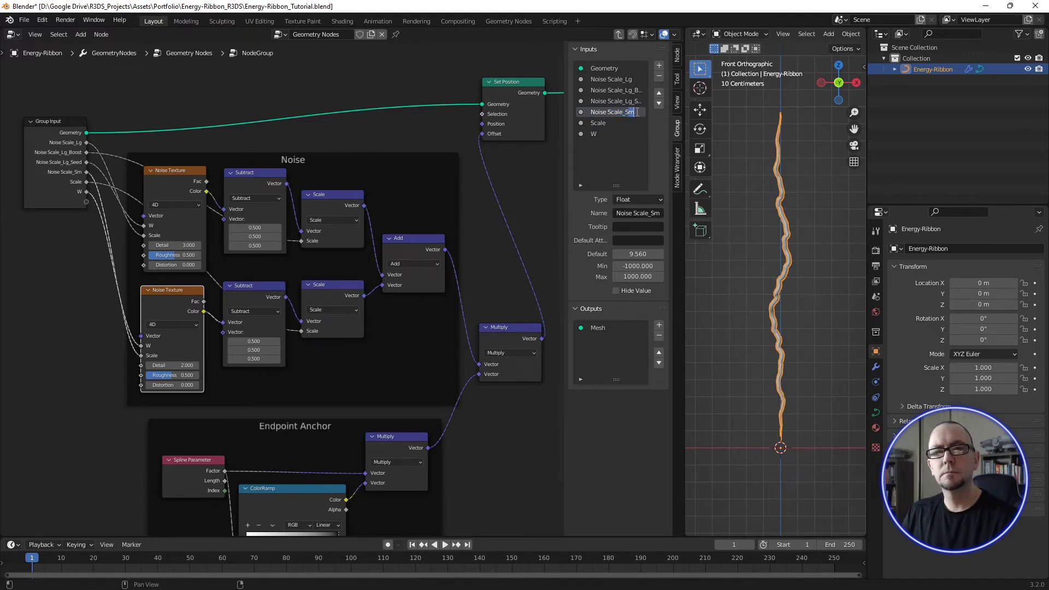
{"action": "left_click_drag", "start_coordinate": [634, 112], "coordinate": [597, 113]}
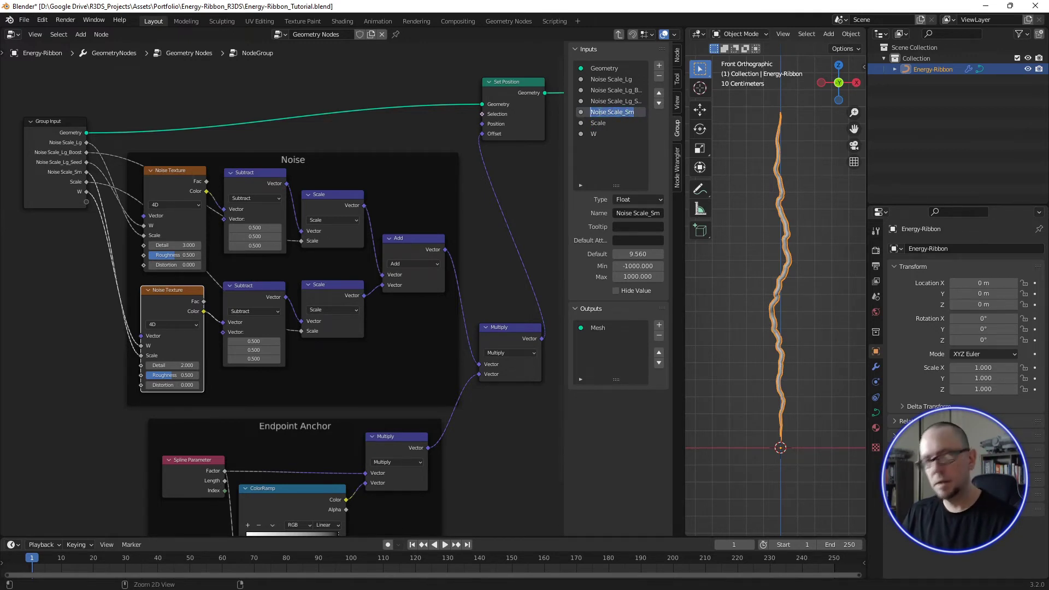
{"action": "key", "text": "ctrl+c"}
Step: Rename the remaining Scale and W inputs to Noise Scale_Sm_Boost and Noise Scale_Sm_Seed
{"action": "double_click", "coordinate": [599, 122]}
{"action": "key", "text": "ctrl+v"}
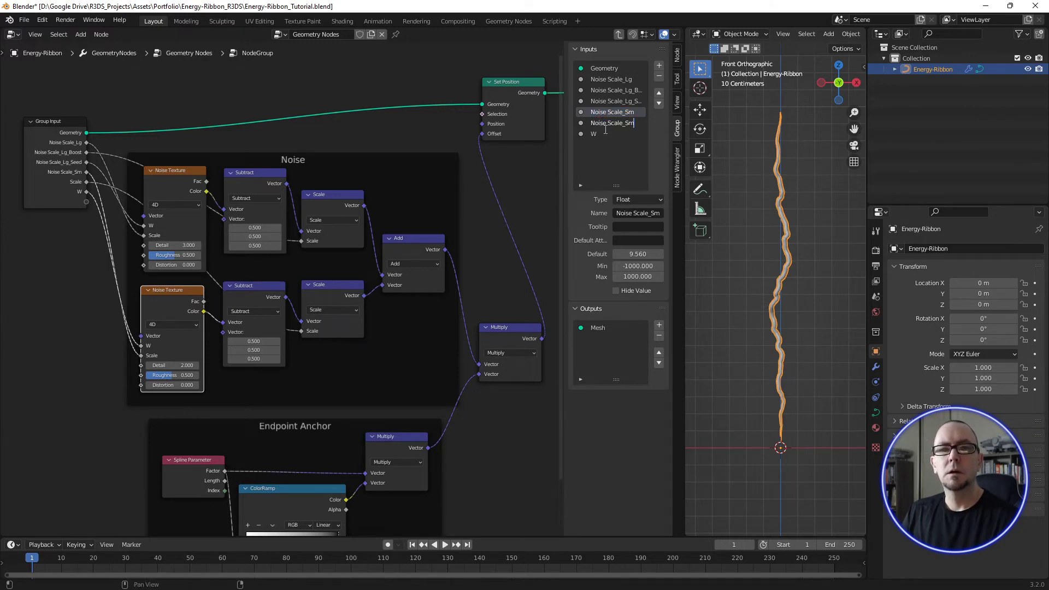
{"action": "type", "text": "_B"}
{"action": "type", "text": "oost"}
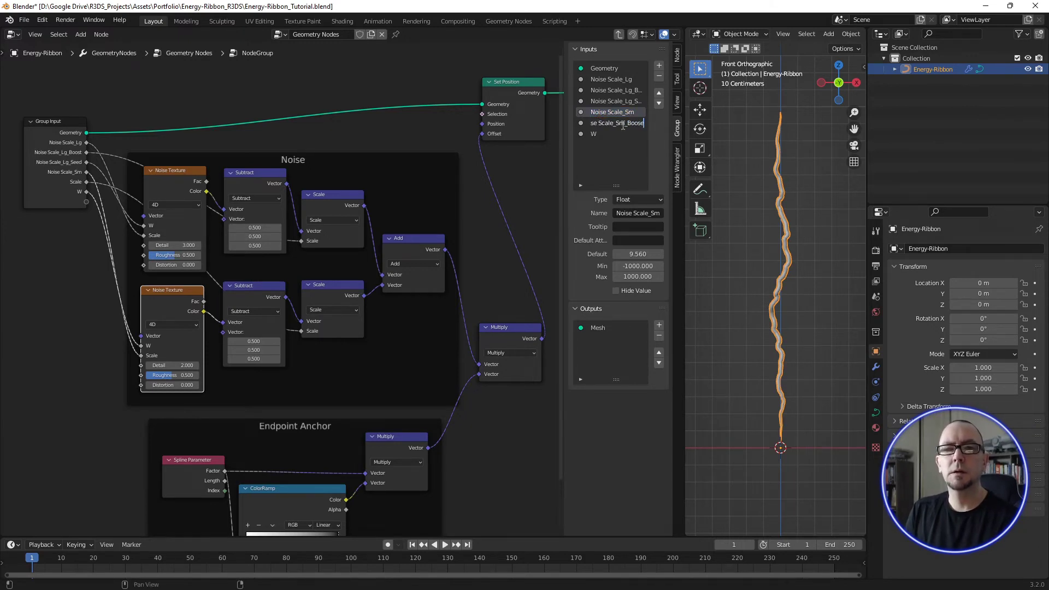
{"action": "key", "text": "Return"}
{"action": "left_click", "coordinate": [599, 133]}
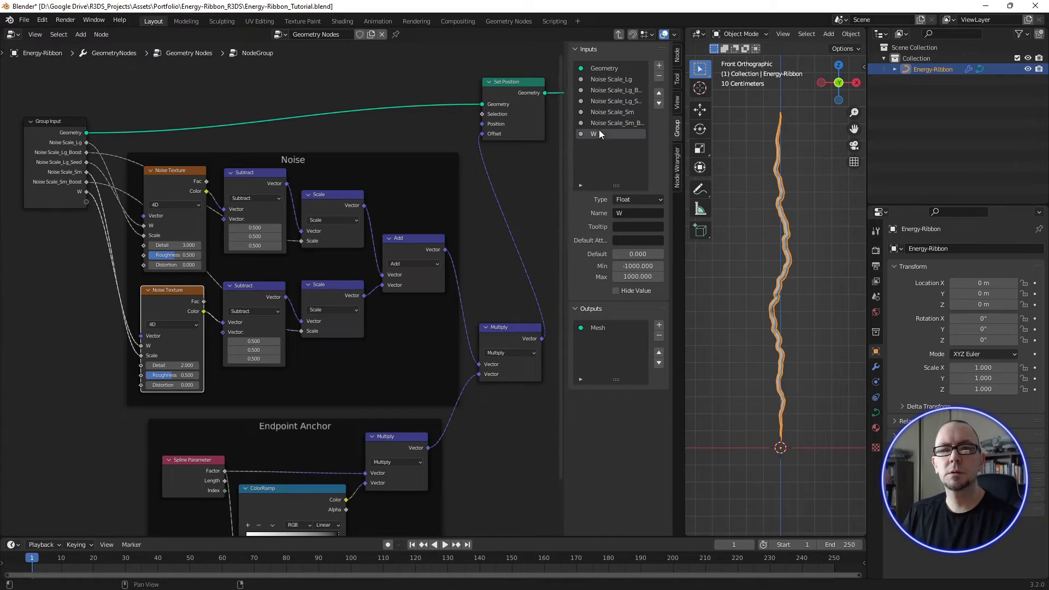
{"action": "key", "text": "ctrl+v"}
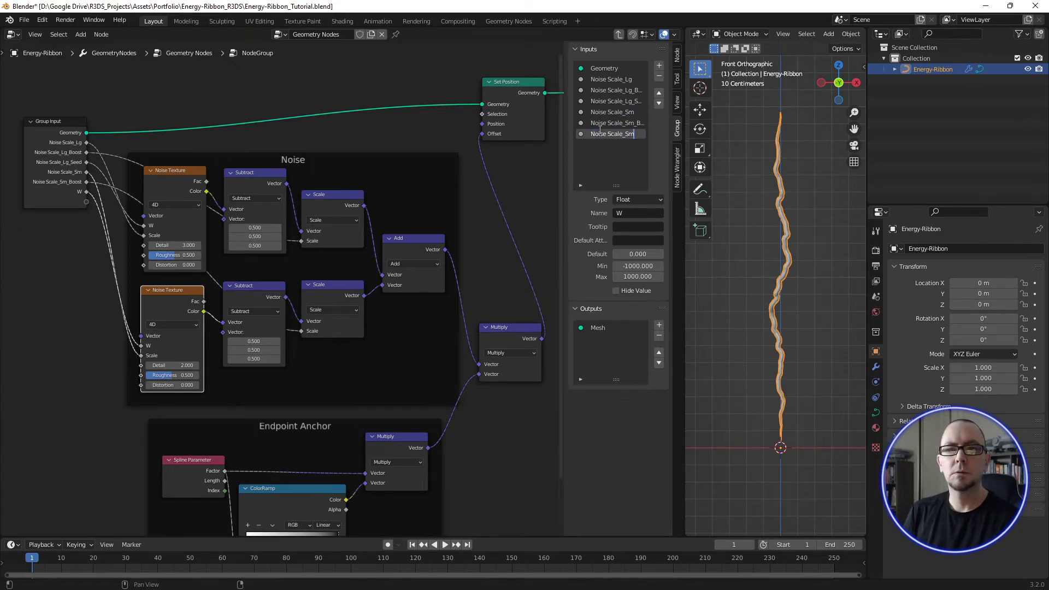
{"action": "type", "text": "_Seed"}
{"action": "key", "text": "Return"}
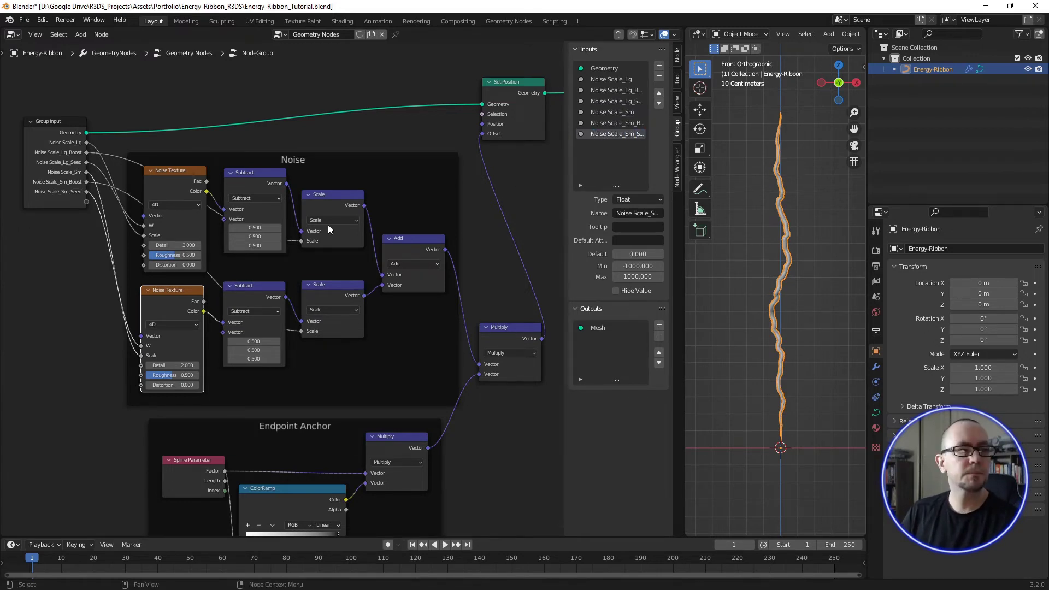
Step: Expose the Curve Circle's Resolution and Radius as group inputs
{"action": "scroll", "coordinate": [433, 206], "scroll_direction": "down", "scroll_amount": 2}
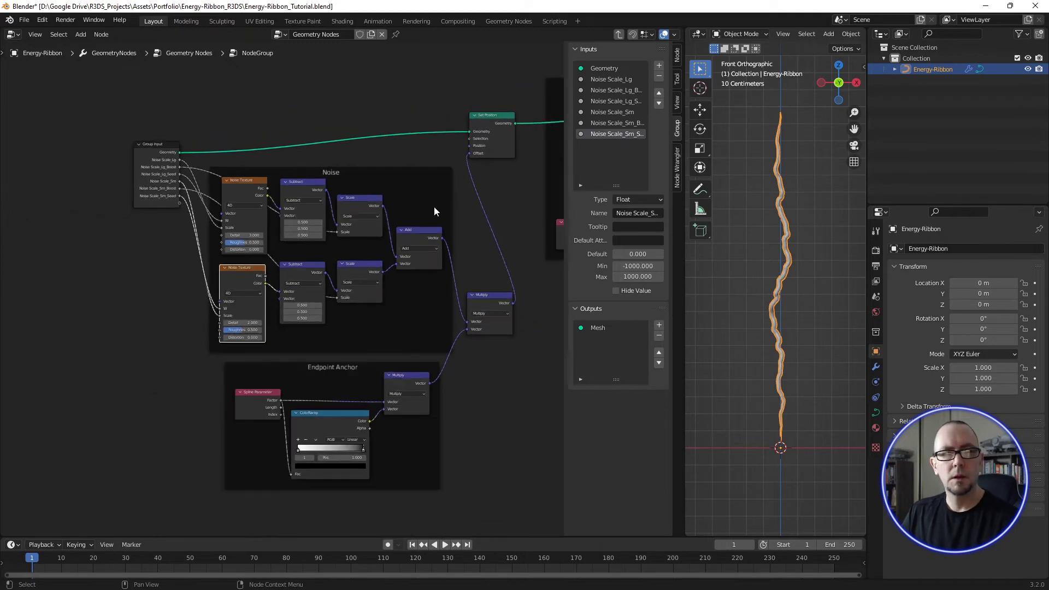
{"action": "middle_click_drag", "start_coordinate": [434, 207], "coordinate": [319, 224]}
{"action": "scroll", "coordinate": [319, 224], "scroll_direction": "down", "scroll_amount": 2}
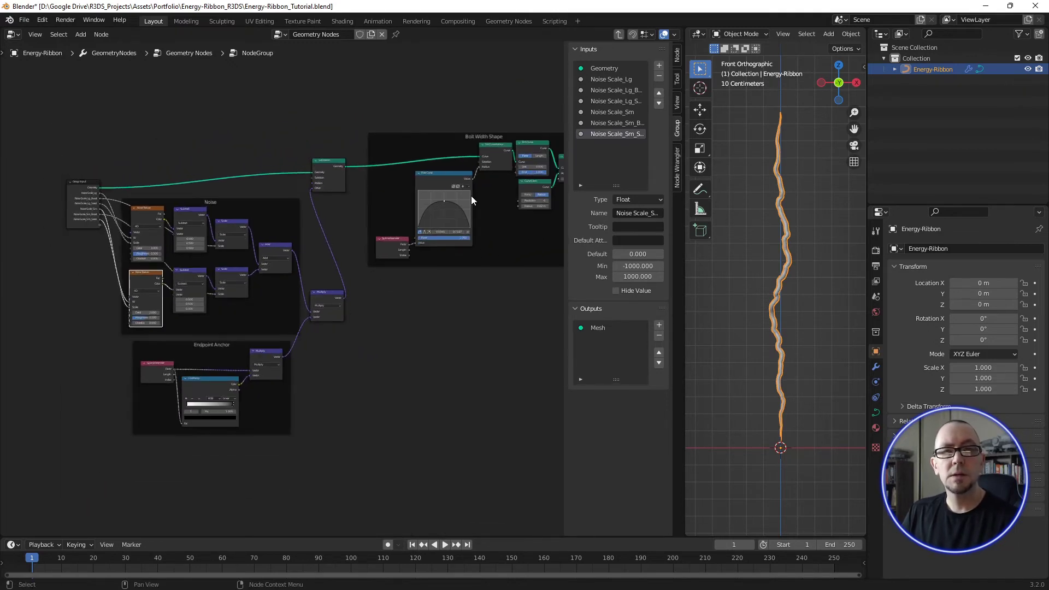
{"action": "left_click_drag", "start_coordinate": [518, 201], "coordinate": [99, 225]}
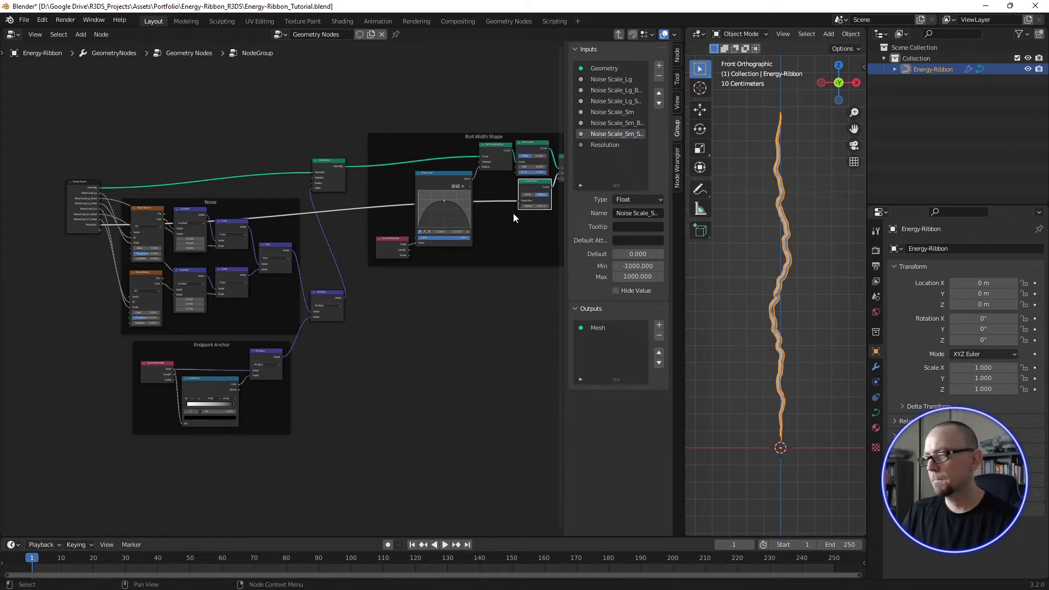
{"action": "left_click_drag", "start_coordinate": [518, 206], "coordinate": [102, 229]}
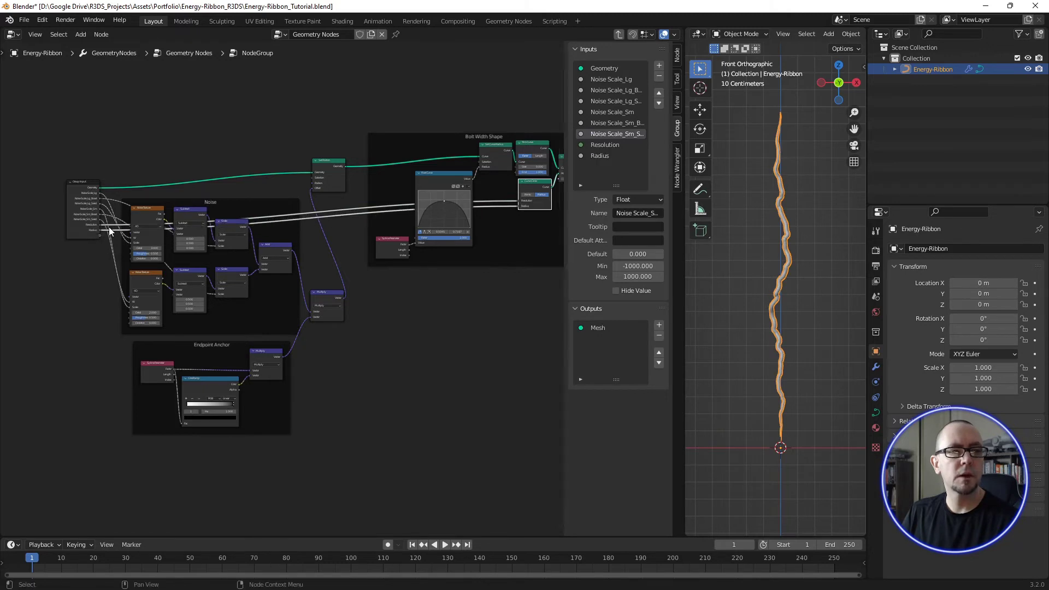
Step: Survey the whole node tree and try adjusting the ribbon's start trim
{"action": "scroll", "coordinate": [528, 184], "scroll_direction": "up", "scroll_amount": 2}
{"action": "scroll", "coordinate": [546, 184], "scroll_direction": "up", "scroll_amount": 3}
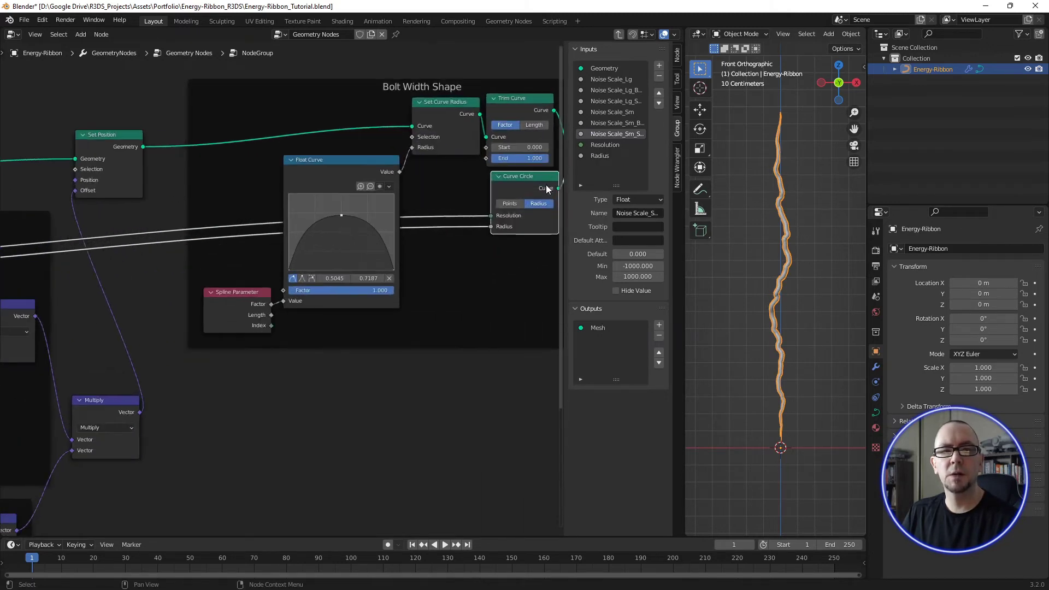
{"action": "scroll", "coordinate": [540, 189], "scroll_direction": "right", "scroll_amount": 2}
{"action": "scroll", "coordinate": [408, 200], "scroll_direction": "right", "scroll_amount": 3}
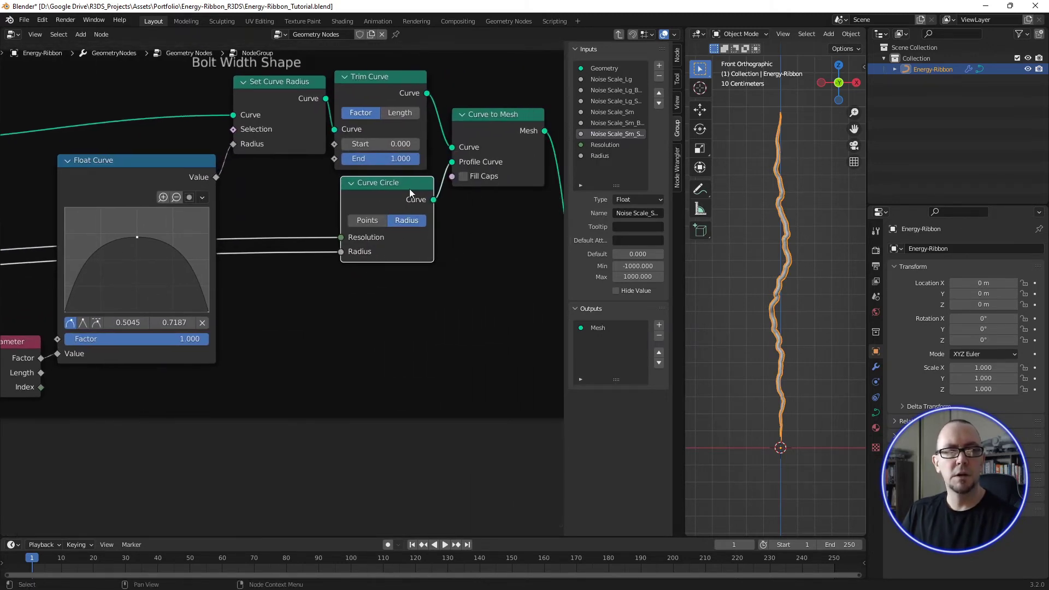
{"action": "scroll", "coordinate": [356, 318], "scroll_direction": "down", "scroll_amount": 3}
{"action": "scroll", "coordinate": [355, 318], "scroll_direction": "down", "scroll_amount": 2}
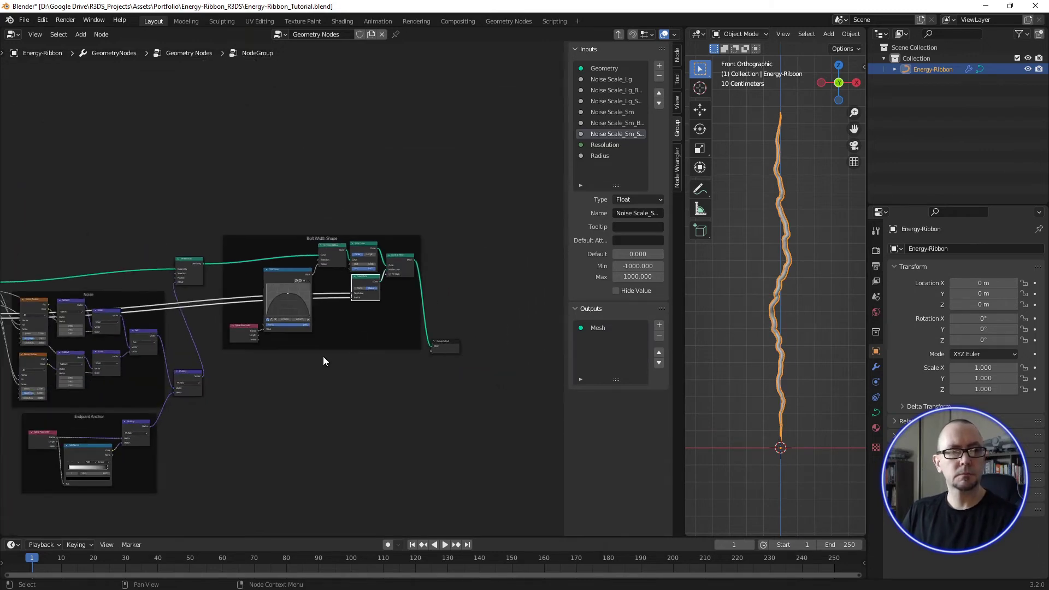
{"action": "mouse_move", "coordinate": [323, 357]}
{"action": "middle_mouse_down"}
{"action": "mouse_move", "coordinate": [335, 371]}
{"action": "mouse_move", "coordinate": [383, 361]}
{"action": "middle_mouse_up"}
{"action": "scroll", "coordinate": [382, 257], "scroll_direction": "up", "scroll_amount": 3}
{"action": "scroll", "coordinate": [431, 246], "scroll_direction": "up", "scroll_amount": 1}
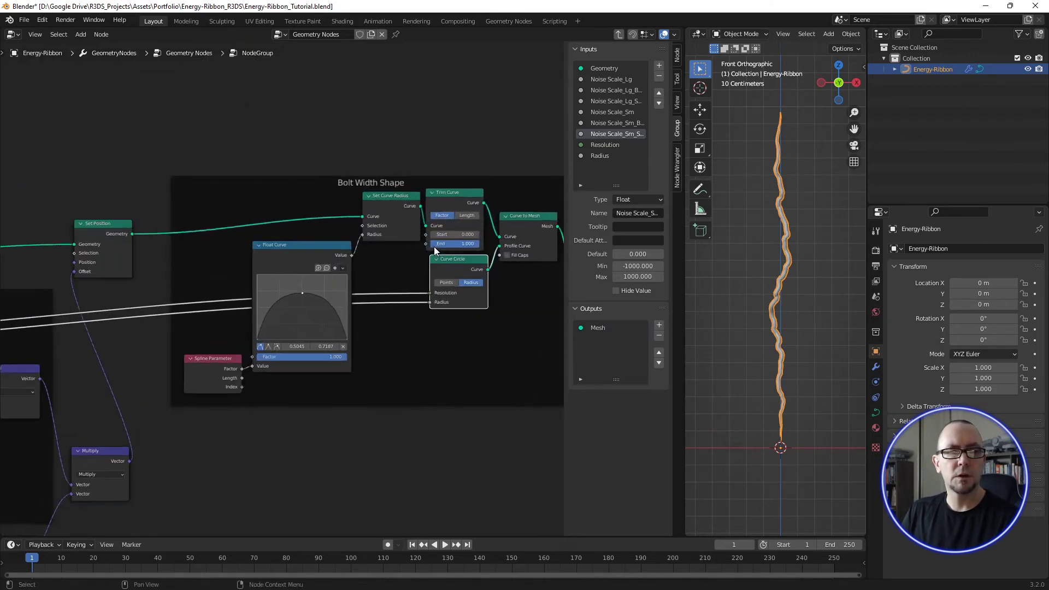
{"action": "scroll", "coordinate": [432, 244], "scroll_direction": "up", "scroll_amount": 1}
{"action": "mouse_move", "coordinate": [437, 235]}
{"action": "left_mouse_down"}
{"action": "mouse_move", "coordinate": [451, 231]}
{"action": "mouse_move", "coordinate": [431, 231]}
{"action": "mouse_move", "coordinate": [431, 243]}
{"action": "mouse_move", "coordinate": [459, 243]}
{"action": "left_mouse_up"}
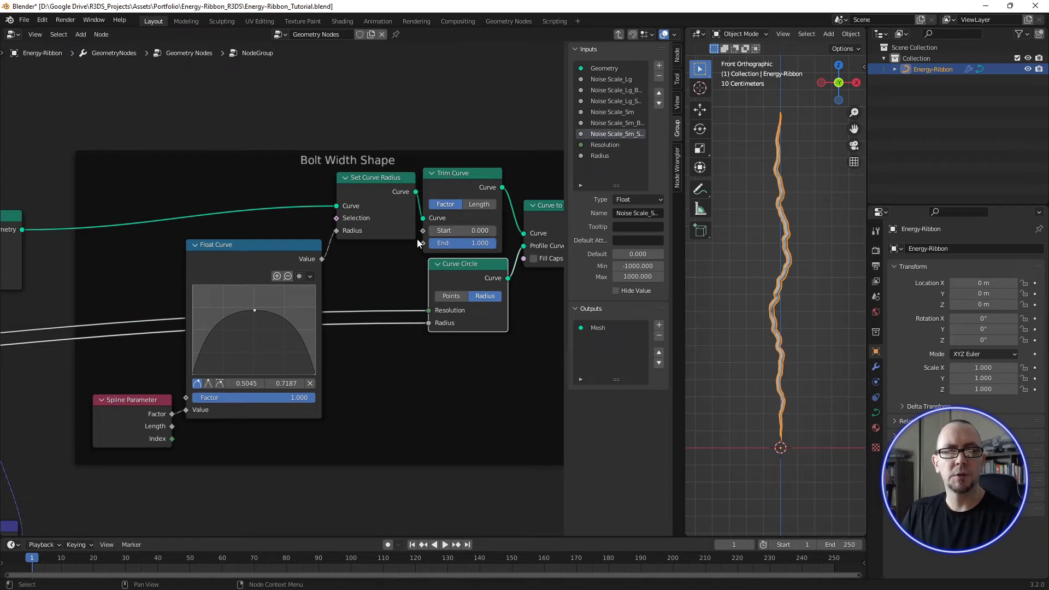
Step: Move the Group Input node above the Bolt Width Shape frame
{"action": "scroll", "coordinate": [437, 232], "scroll_direction": "down", "scroll_amount": 3}
{"action": "scroll", "coordinate": [440, 234], "scroll_direction": "down", "scroll_amount": 2}
{"action": "scroll", "coordinate": [424, 293], "scroll_direction": "up", "scroll_amount": 2}
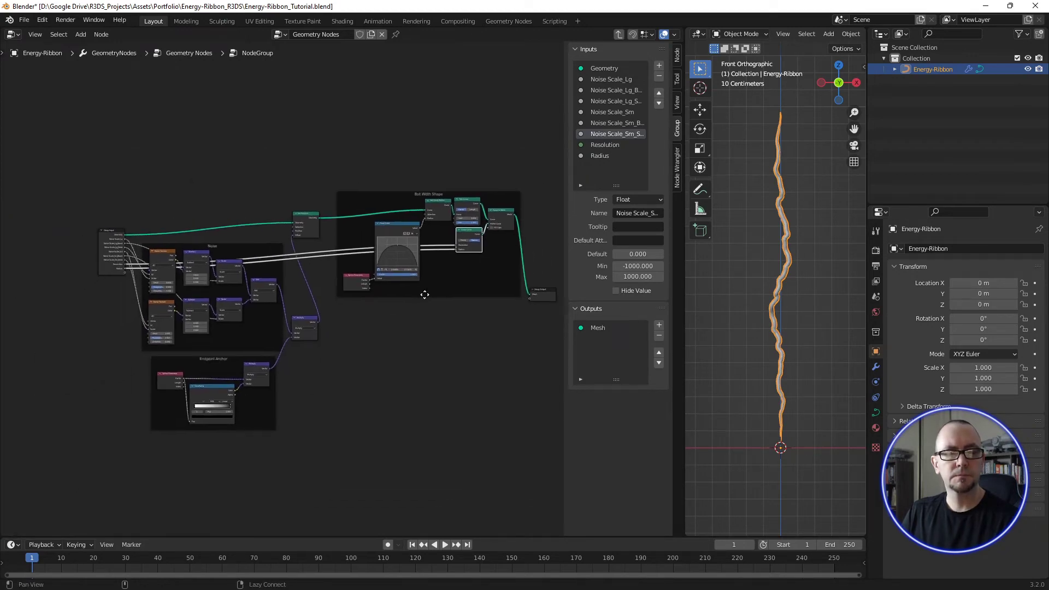
{"action": "left_click_drag", "start_coordinate": [9, 220], "coordinate": [440, 97]}
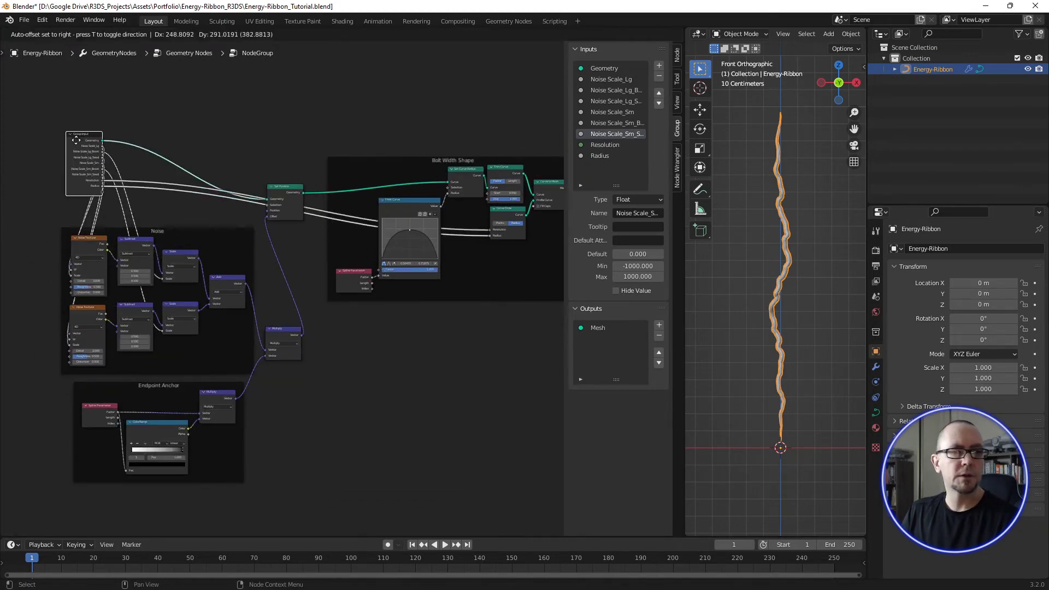
{"action": "scroll", "coordinate": [503, 124], "scroll_direction": "up", "scroll_amount": 2}
{"action": "scroll", "coordinate": [502, 117], "scroll_direction": "up", "scroll_amount": 2}
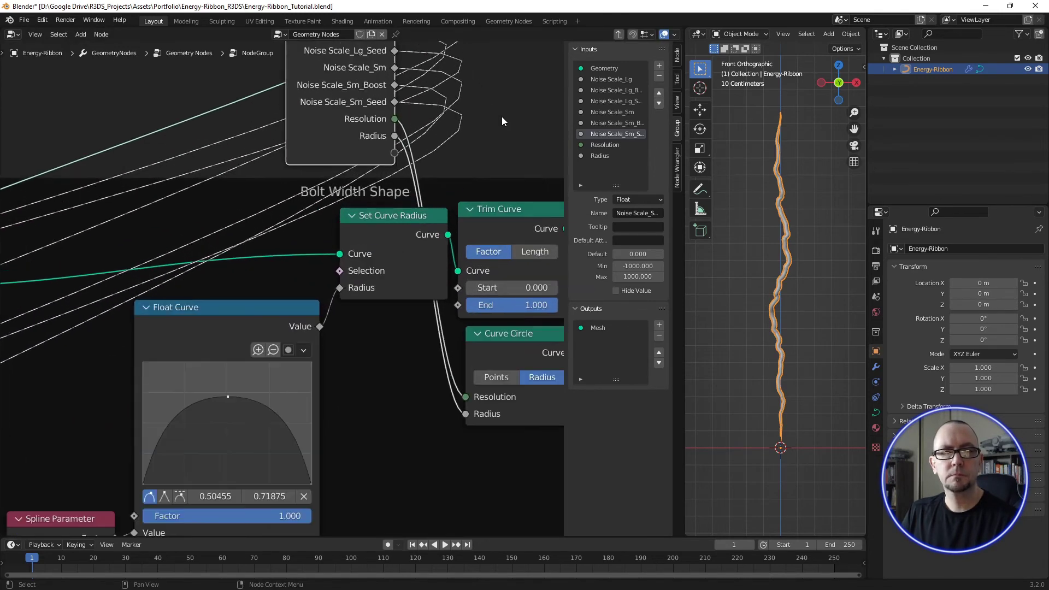
{"action": "scroll", "coordinate": [501, 116], "scroll_direction": "up", "scroll_amount": 1}
Step: Expose Trim Curve Start and End as inputs named Length from End and Length from Start
{"action": "left_click_drag", "start_coordinate": [404, 381], "coordinate": [341, 248]}
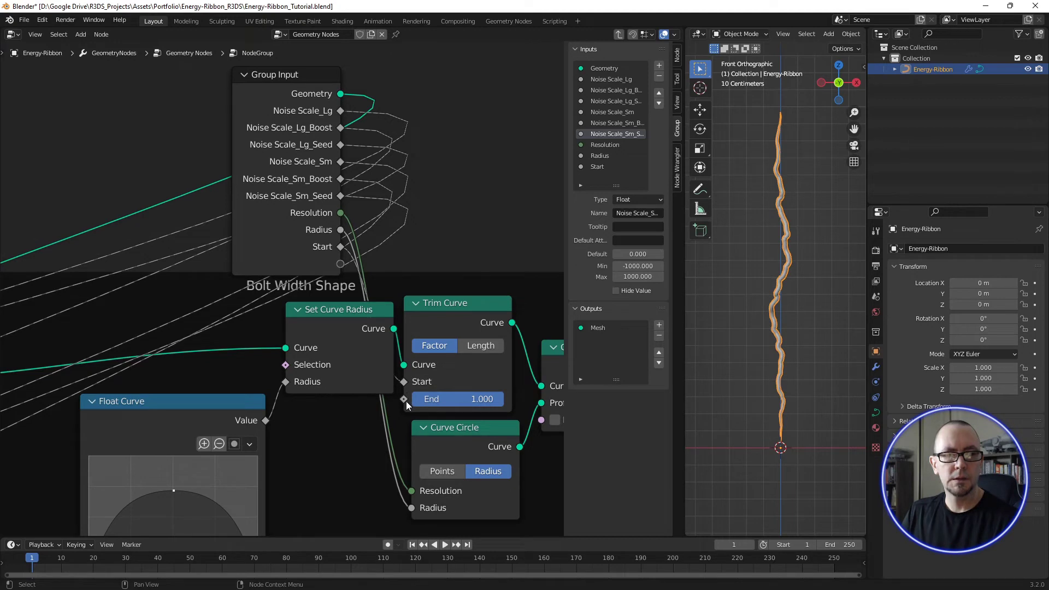
{"action": "left_click_drag", "start_coordinate": [404, 398], "coordinate": [340, 265]}
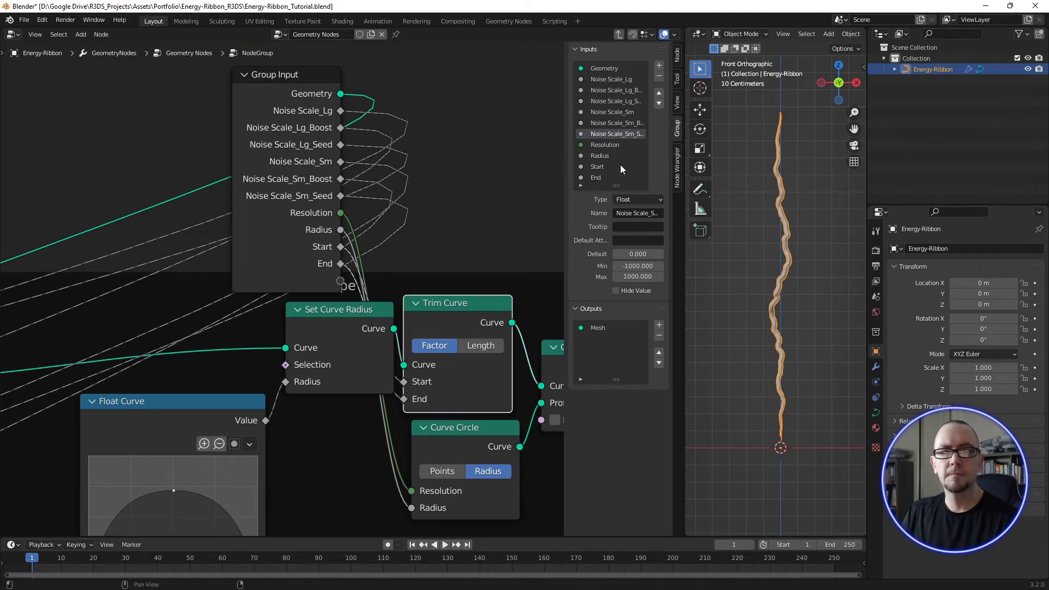
{"action": "left_click", "coordinate": [599, 167]}
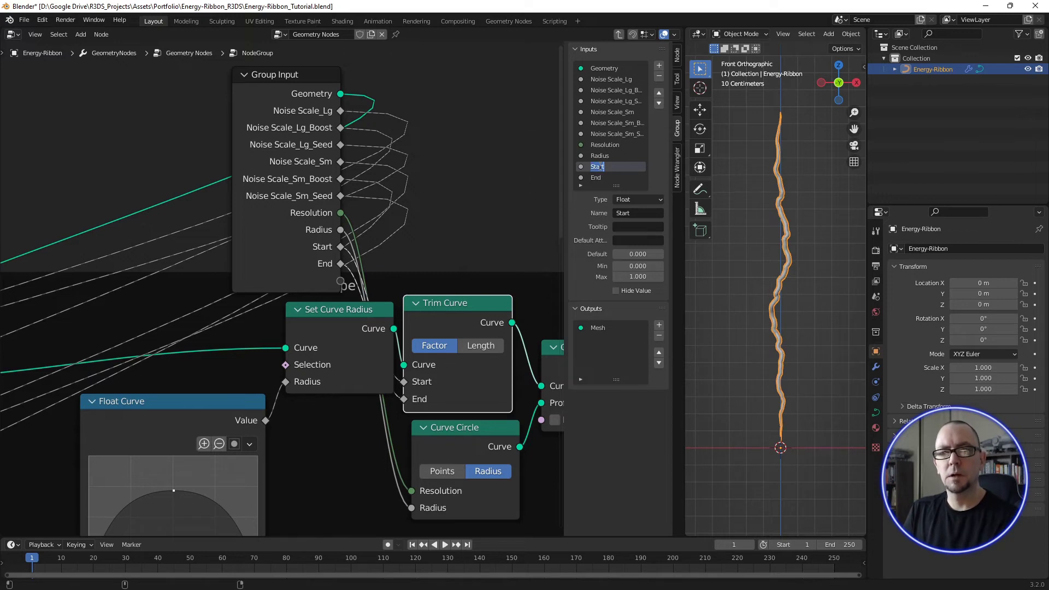
{"action": "key", "text": "BackSpace"}
{"action": "type", "text": "Length from End"}
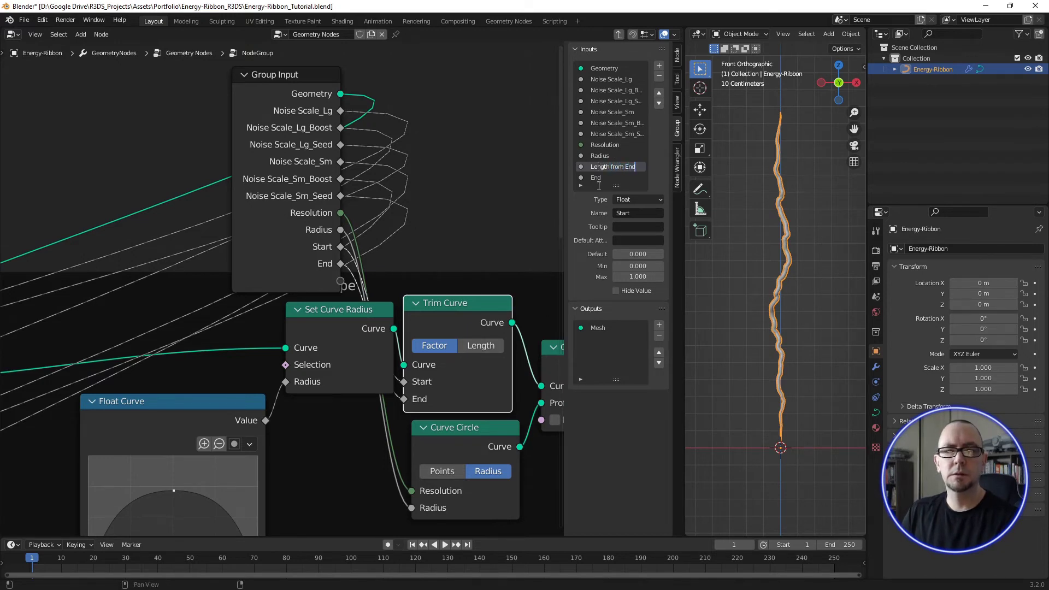
{"action": "key", "text": "Return"}
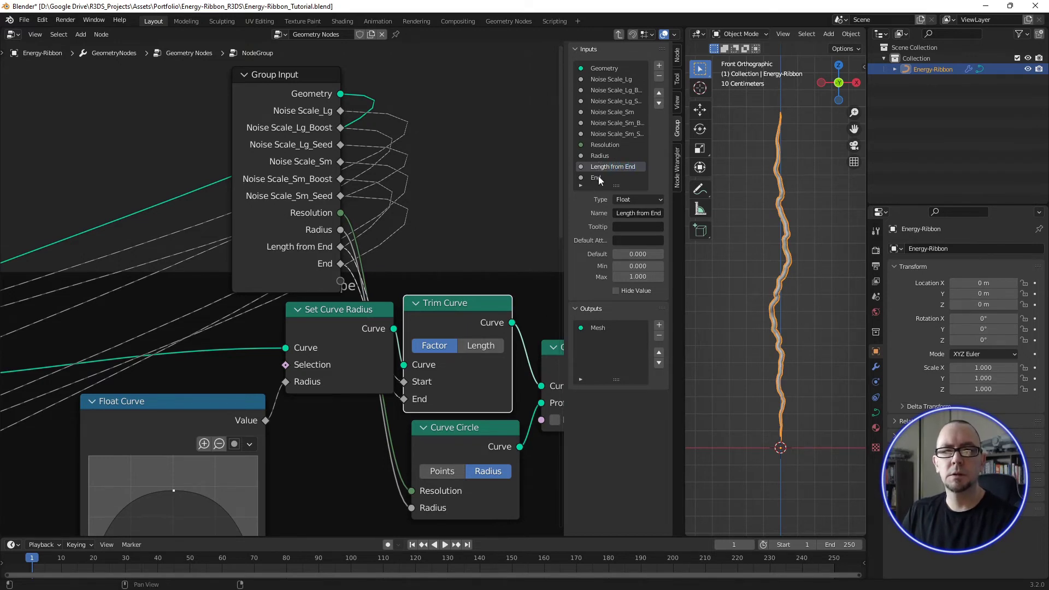
{"action": "double_click", "coordinate": [579, 177]}
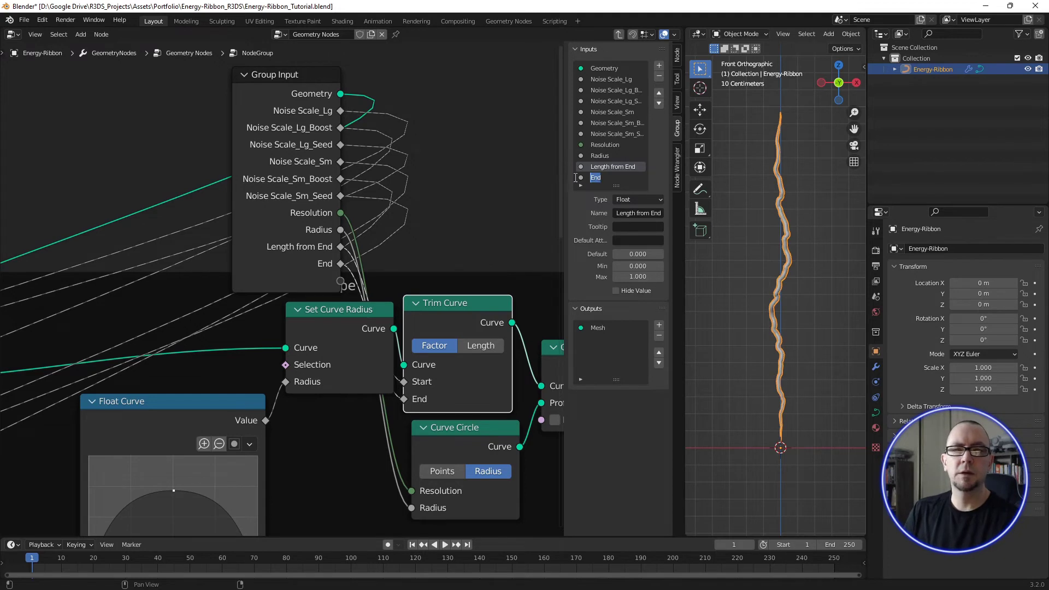
{"action": "type", "text": "Length from Start"}
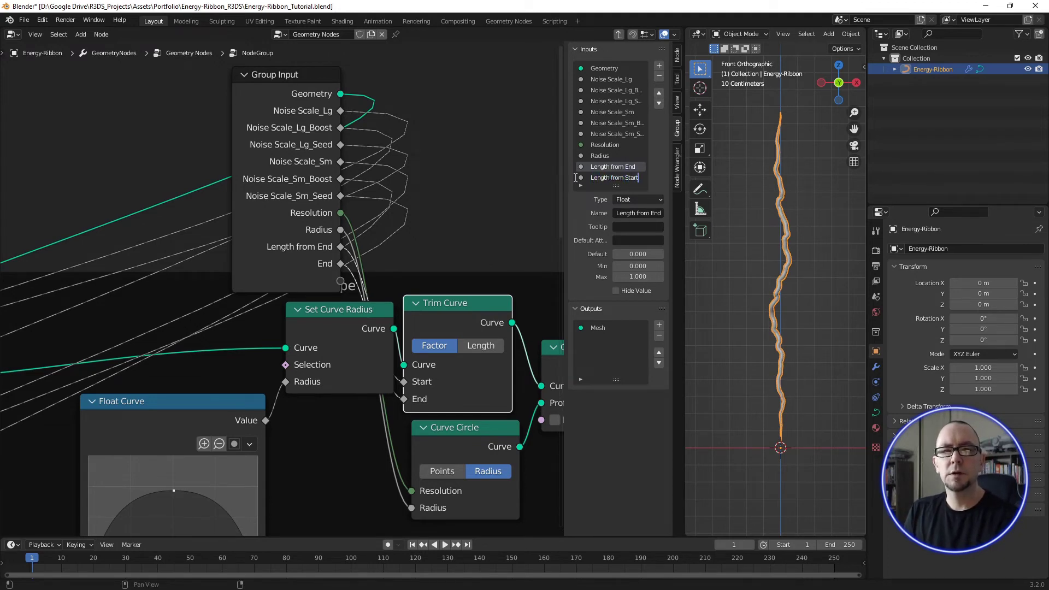
{"action": "key", "text": "Return"}
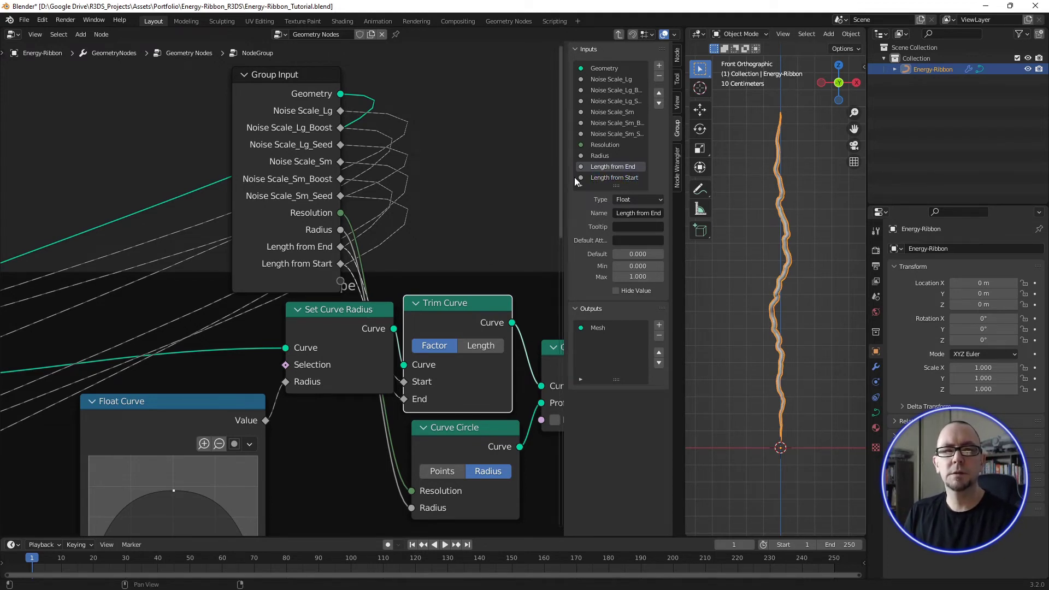
{"action": "scroll", "coordinate": [357, 198], "scroll_direction": "down", "scroll_amount": 2}
Step: Park the Group Input node at the far left above the Noise frame and exit the group
{"action": "scroll", "coordinate": [356, 198], "scroll_direction": "down", "scroll_amount": 2}
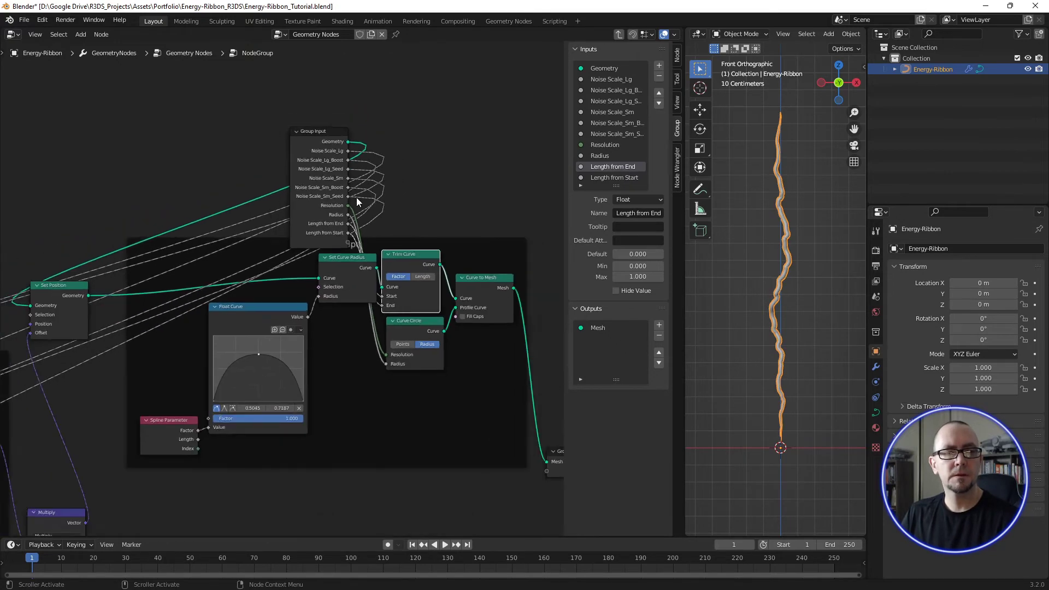
{"action": "middle_click_drag", "start_coordinate": [356, 197], "coordinate": [423, 184]}
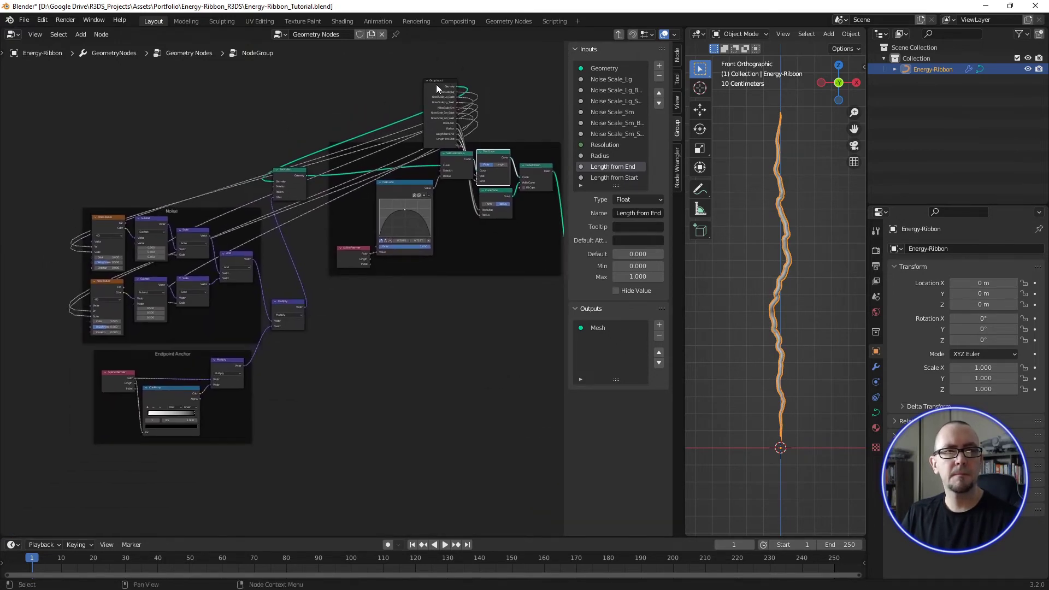
{"action": "left_click_drag", "start_coordinate": [436, 82], "coordinate": [32, 170]}
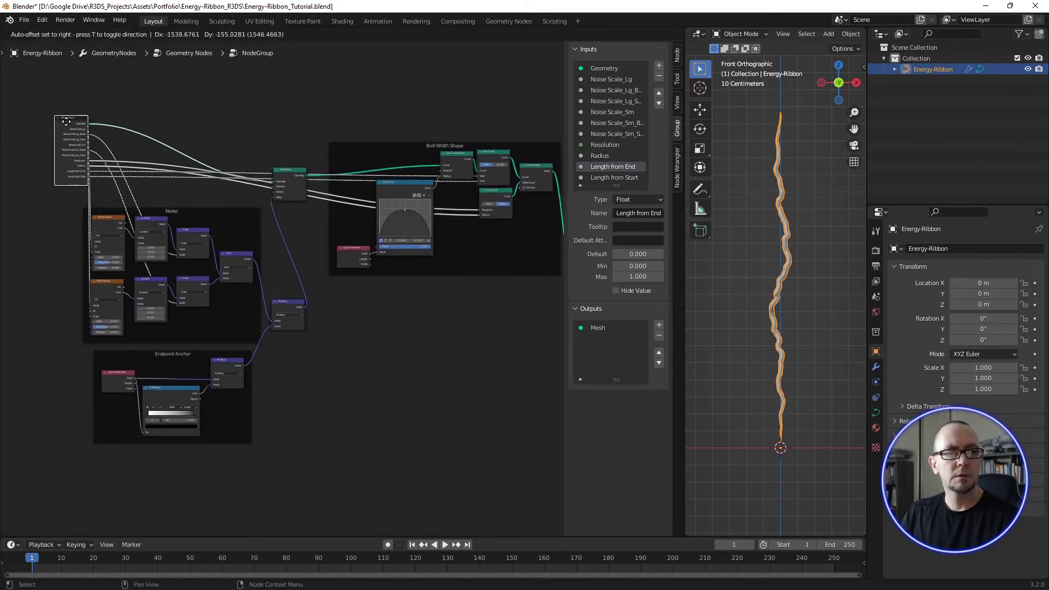
{"action": "left_click_drag", "start_coordinate": [32, 170], "coordinate": [55, 145]}
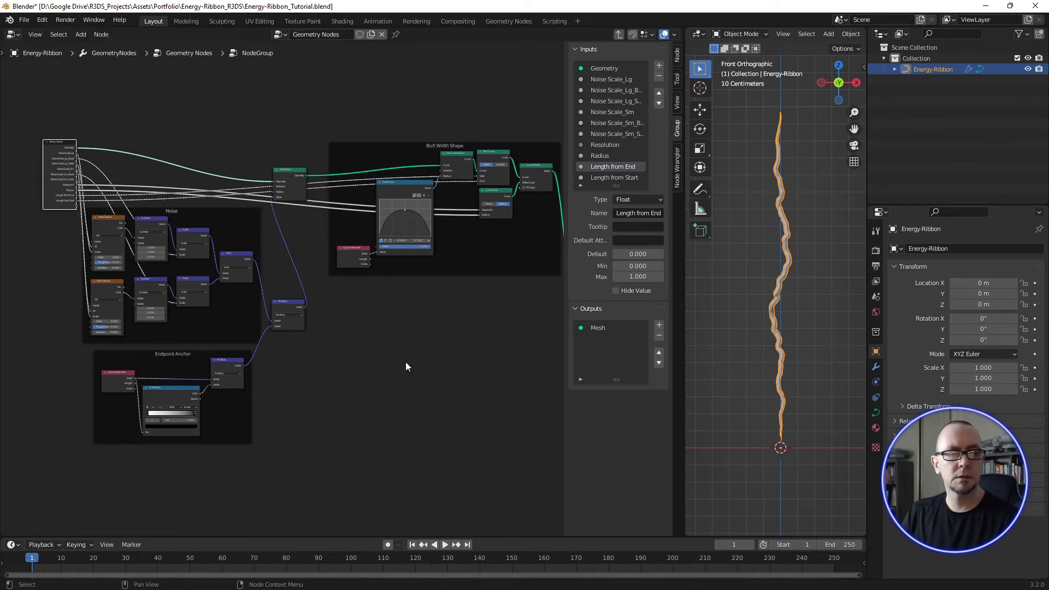
{"action": "mouse_move", "coordinate": [406, 366]}
{"action": "middle_mouse_down"}
{"action": "mouse_move", "coordinate": [423, 379]}
{"action": "mouse_move", "coordinate": [400, 375]}
{"action": "mouse_move", "coordinate": [450, 362]}
{"action": "middle_mouse_up"}
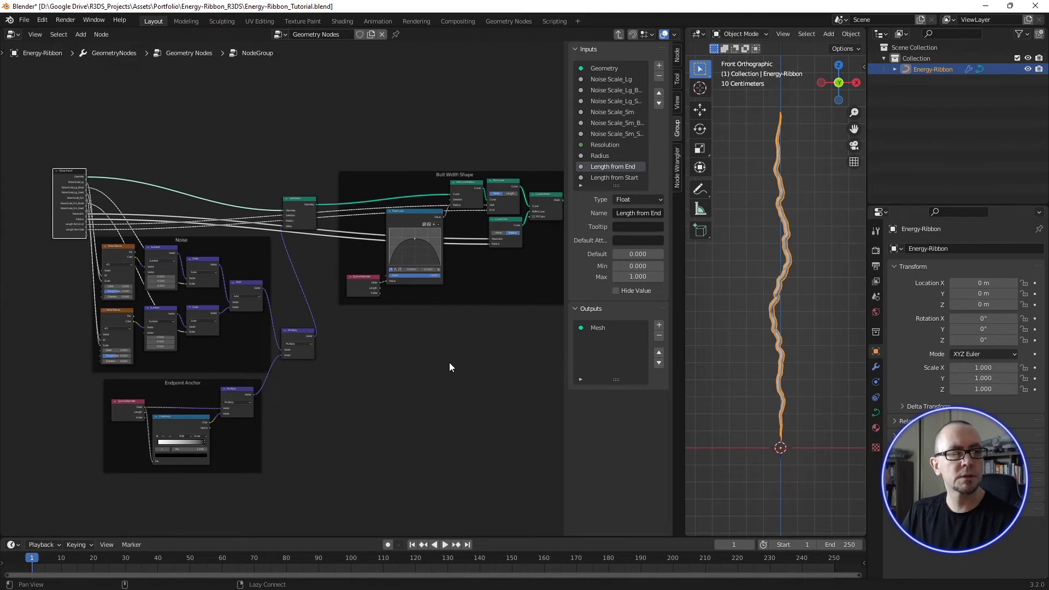
{"action": "left_click_drag", "start_coordinate": [59, 171], "coordinate": [52, 185]}
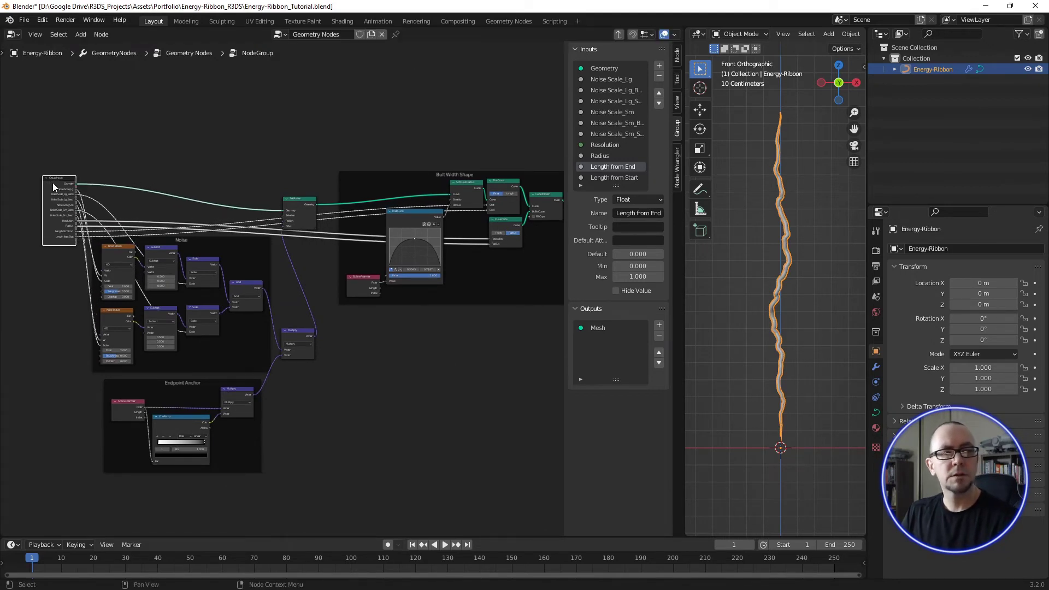
{"action": "key", "text": "Tab"}
Step: Reposition the group node and widen it so its input names are fully readable
{"action": "scroll", "coordinate": [304, 258], "scroll_direction": "up", "scroll_amount": 3}
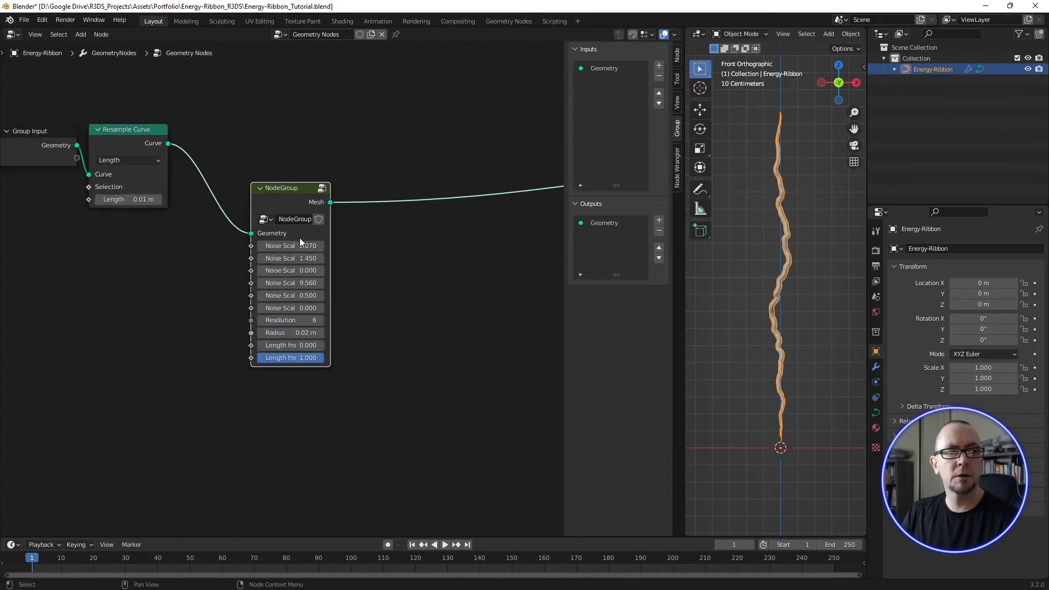
{"action": "scroll", "coordinate": [299, 238], "scroll_direction": "up", "scroll_amount": 1}
{"action": "mouse_move", "coordinate": [288, 186]}
{"action": "left_mouse_down"}
{"action": "mouse_move", "coordinate": [234, 127]}
{"action": "mouse_move", "coordinate": [231, 214]}
{"action": "left_mouse_up"}
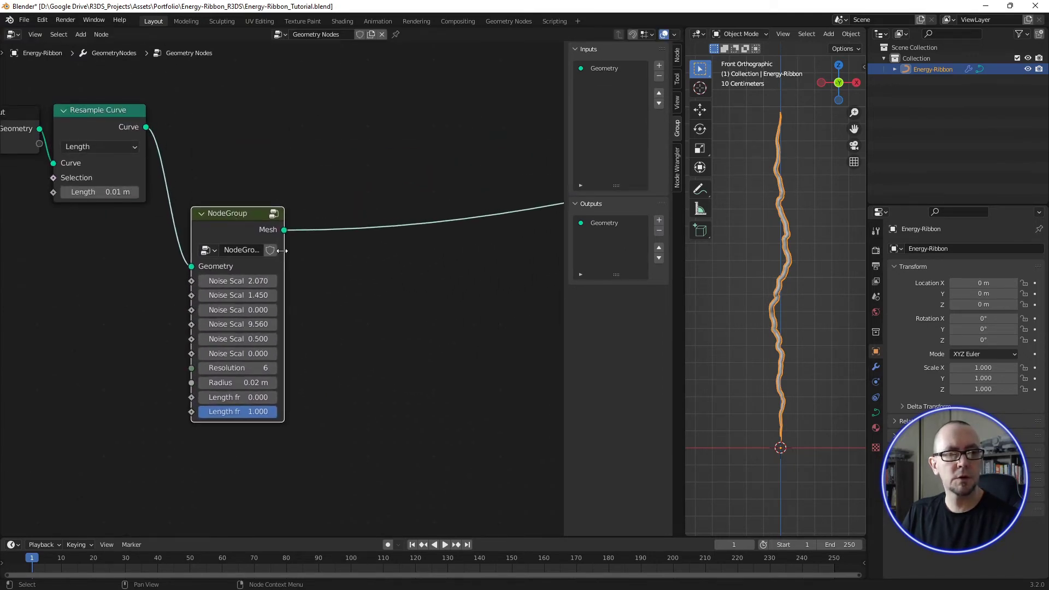
{"action": "left_click_drag", "start_coordinate": [282, 251], "coordinate": [329, 253]}
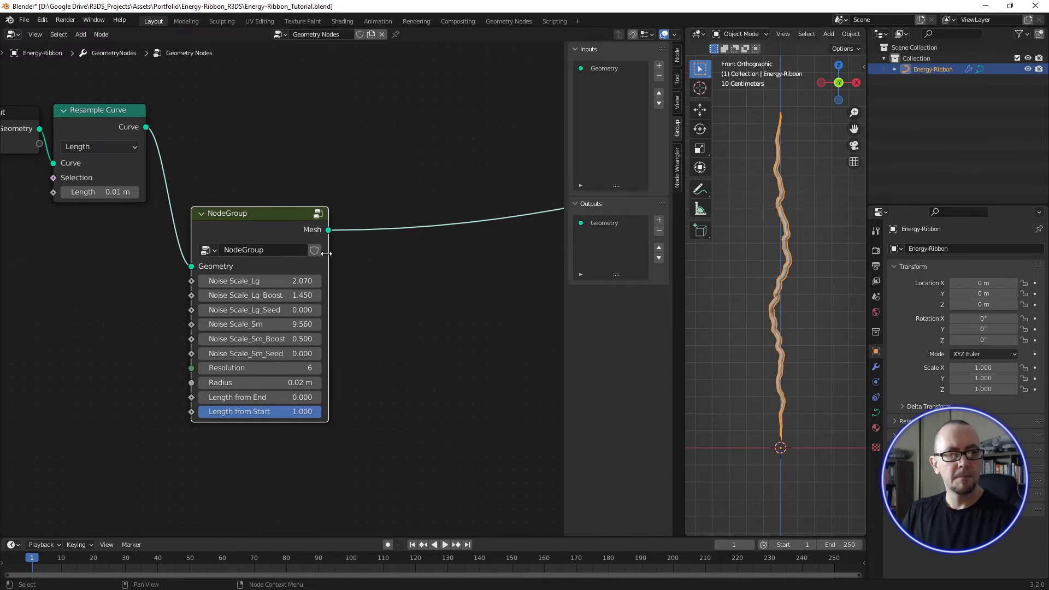
{"action": "middle_click_drag", "start_coordinate": [388, 334], "coordinate": [375, 265]}
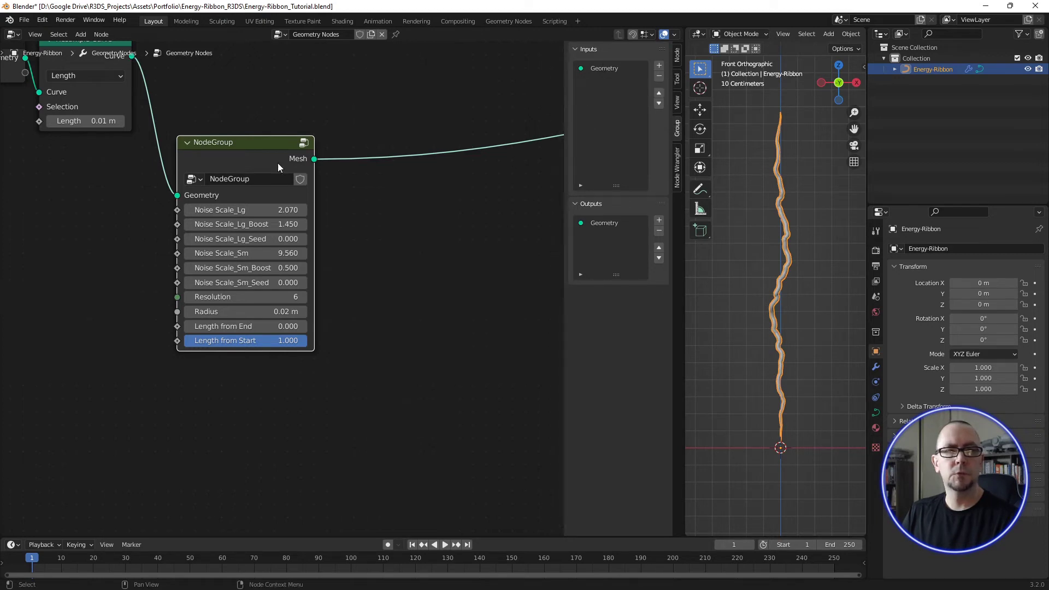
Step: Label the group node Bolt_Primary in the sidebar Node settings
{"action": "left_click", "coordinate": [679, 55]}
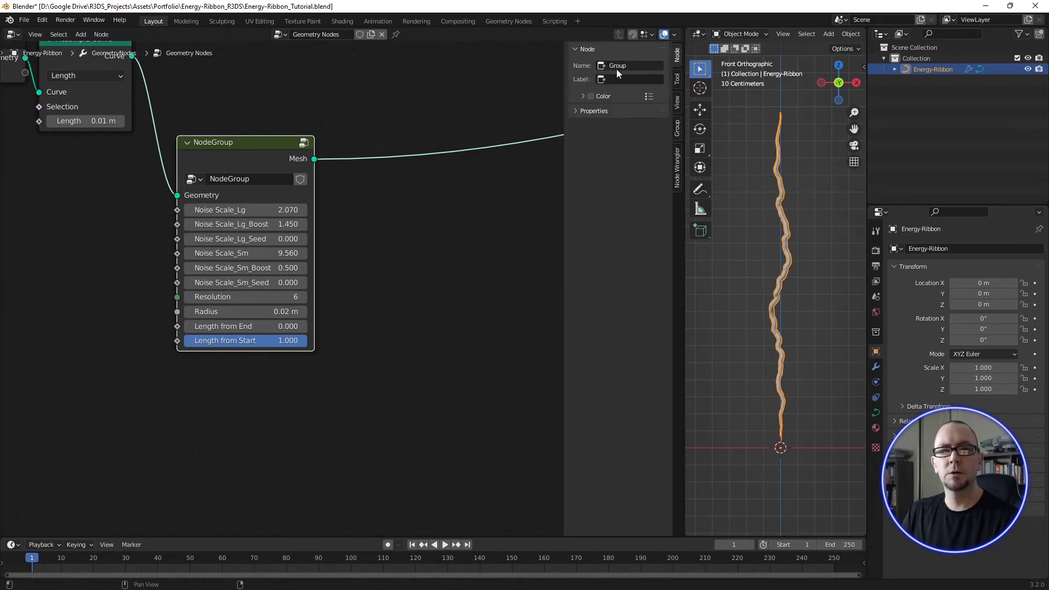
{"action": "left_click", "coordinate": [619, 80]}
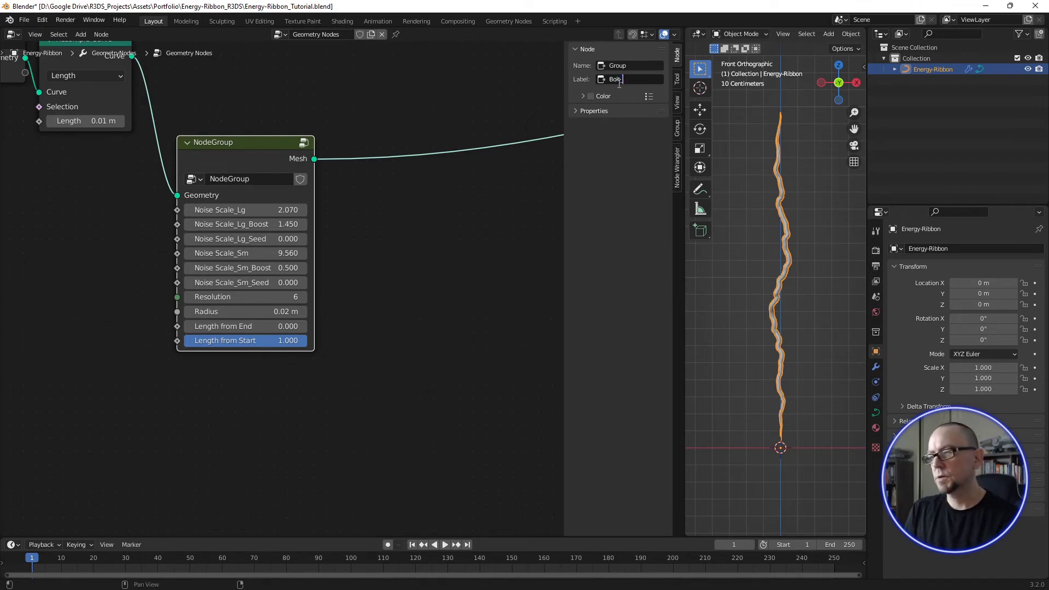
{"action": "type", "text": "rimary"}
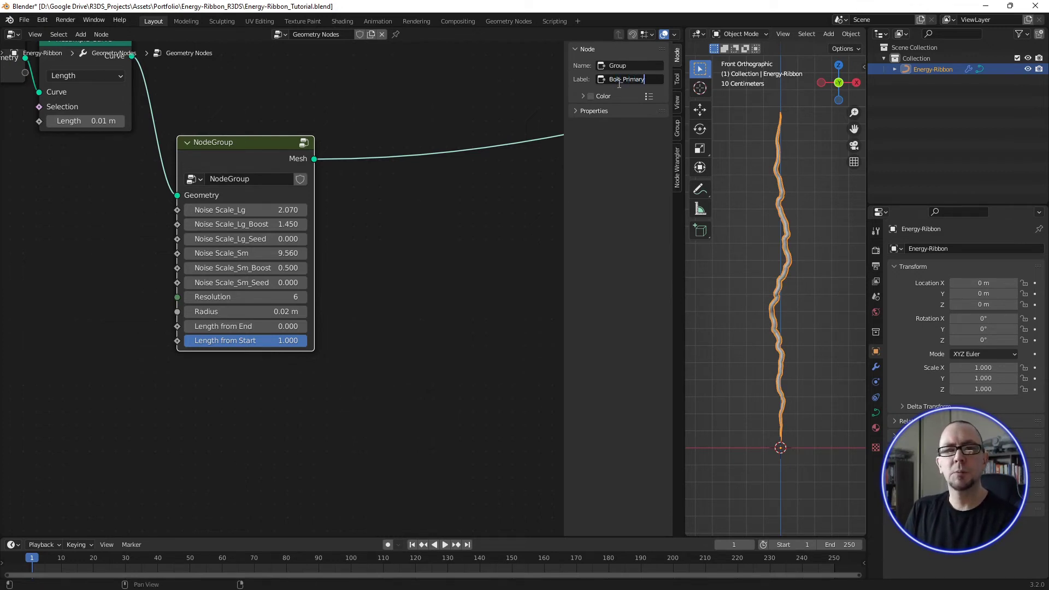
{"action": "key", "text": "Return"}
{"action": "scroll", "coordinate": [369, 217], "scroll_direction": "down", "scroll_amount": 2}
{"action": "scroll", "coordinate": [370, 218], "scroll_direction": "down", "scroll_amount": 1}
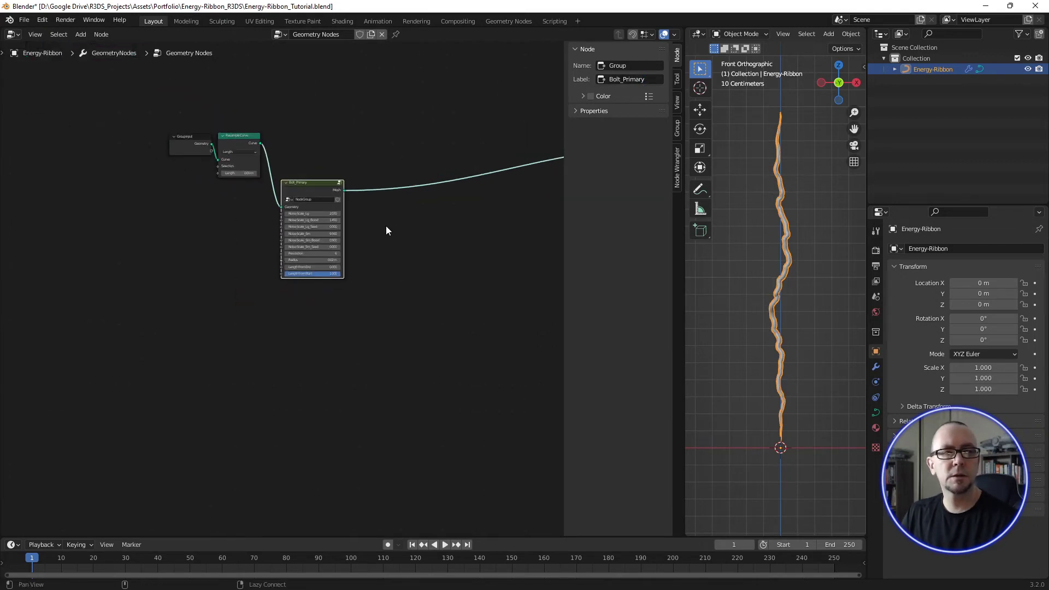
{"action": "middle_click_drag", "start_coordinate": [385, 225], "coordinate": [283, 246]}
{"action": "scroll", "coordinate": [309, 246], "scroll_direction": "down", "scroll_amount": 1}
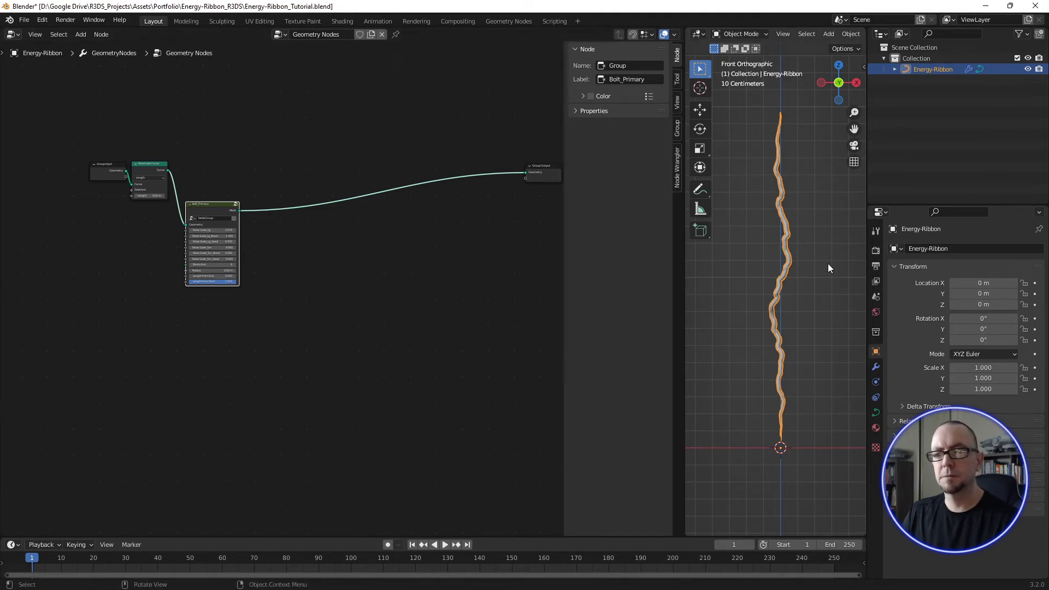
Step: Create a new material for the ribbon named Blue_Emit
{"action": "left_click", "coordinate": [876, 427]}
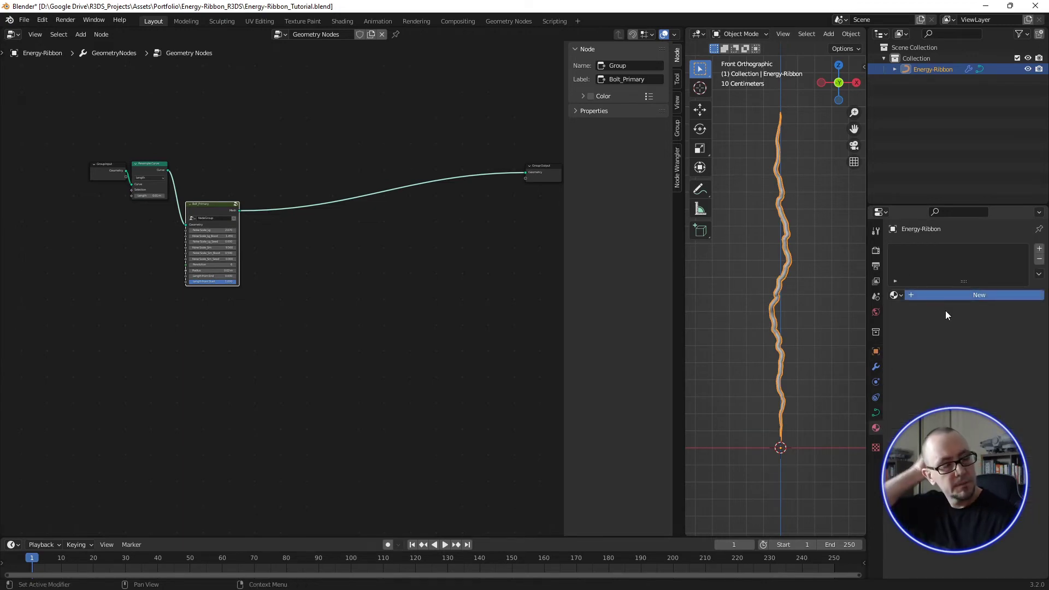
{"action": "left_click", "coordinate": [948, 295]}
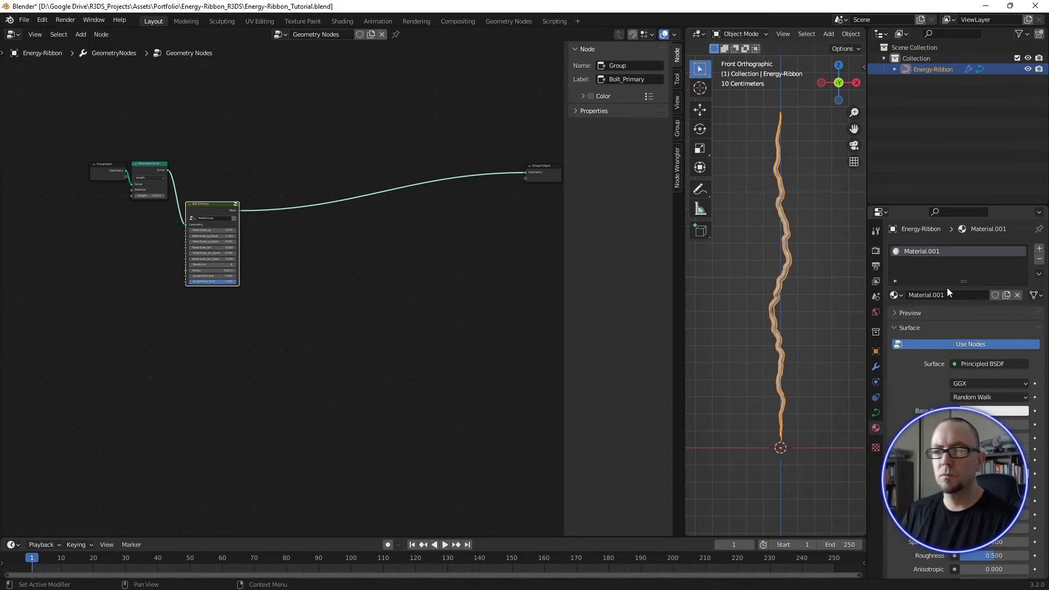
{"action": "left_click", "coordinate": [942, 296]}
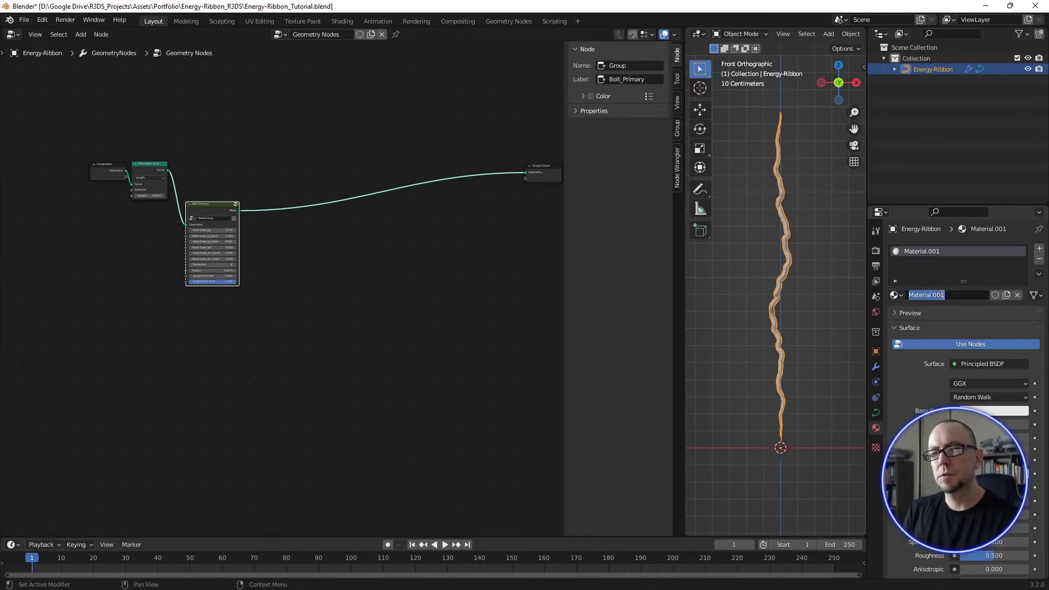
{"action": "type", "text": "Blue"}
{"action": "key", "text": "Return"}
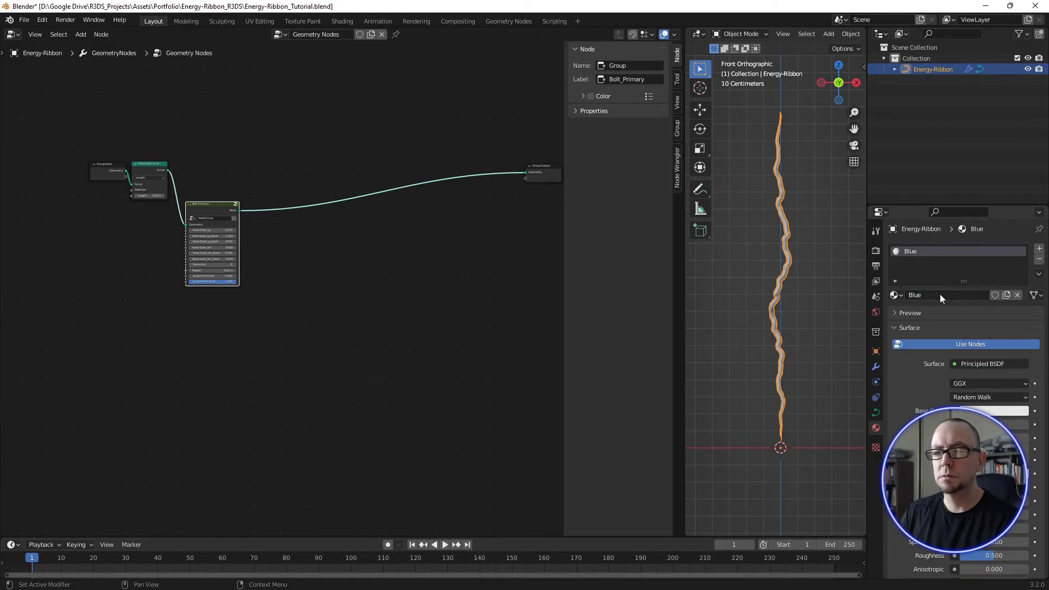
{"action": "left_click", "coordinate": [939, 295]}
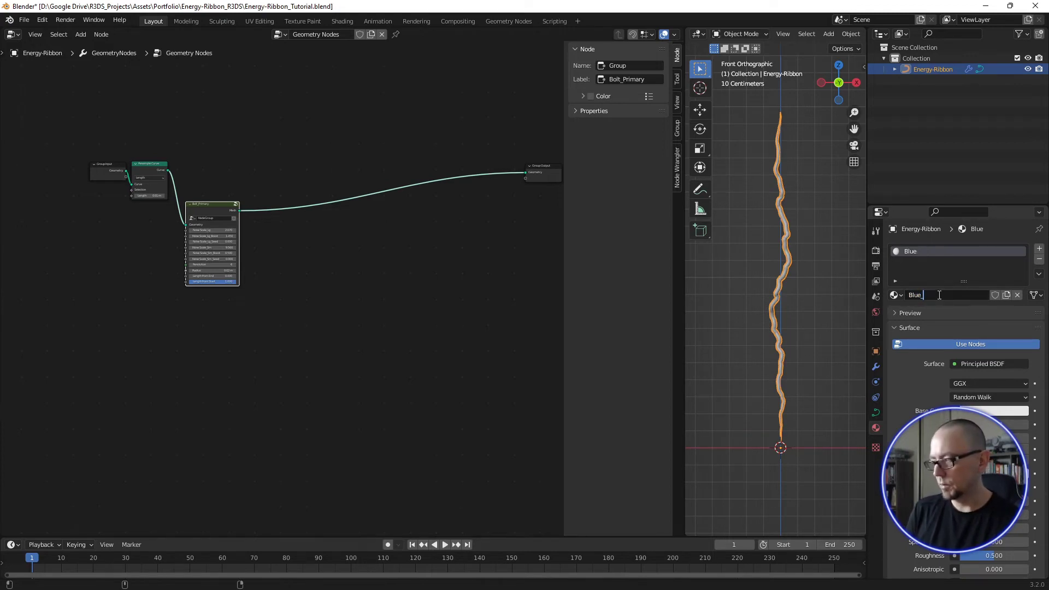
{"action": "type", "text": "_Emit"}
{"action": "key", "text": "Return"}
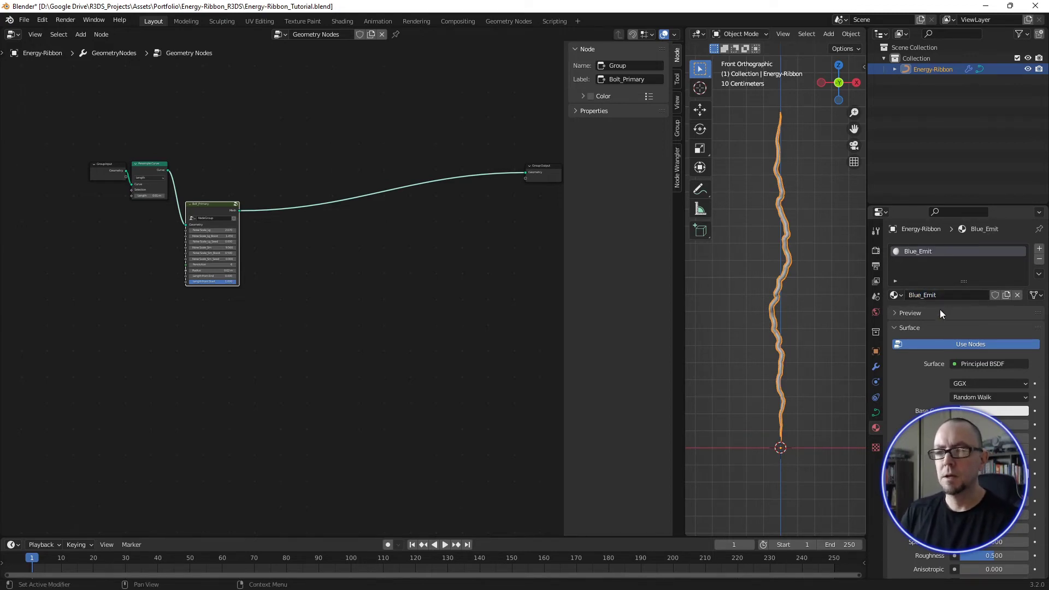
Step: Set the material's surface to an Emission shader with a blue colour
{"action": "left_click", "coordinate": [971, 364]}
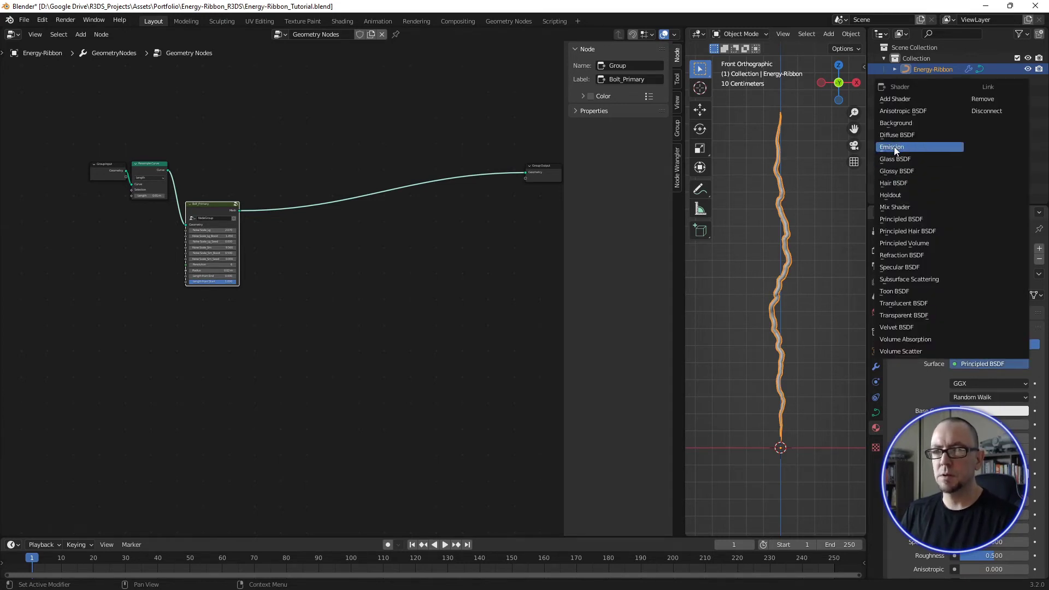
{"action": "left_click", "coordinate": [931, 146]}
{"action": "left_click", "coordinate": [992, 384]}
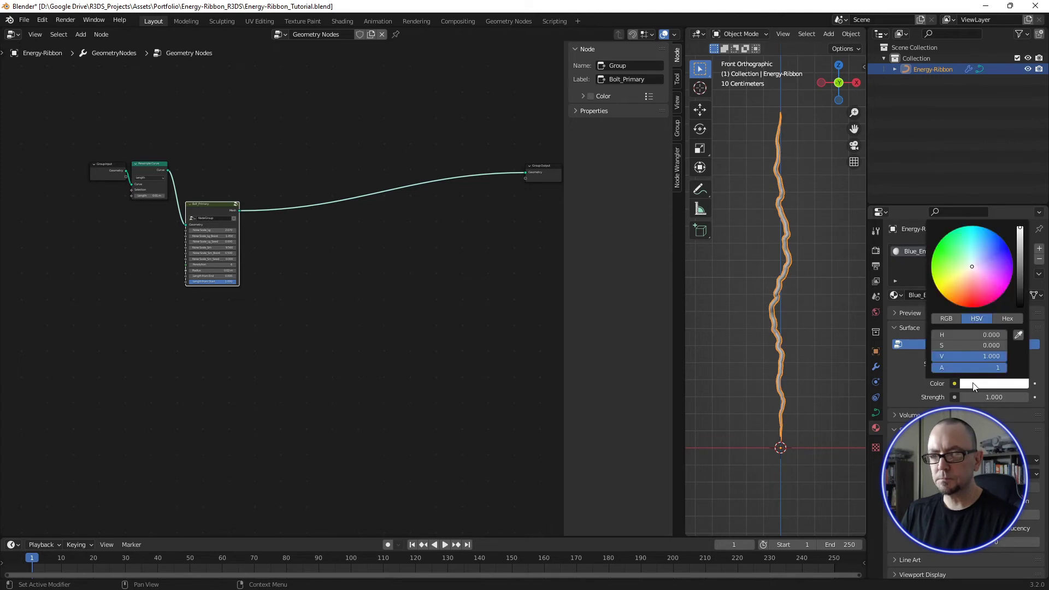
{"action": "left_click_drag", "start_coordinate": [994, 228], "coordinate": [993, 237]}
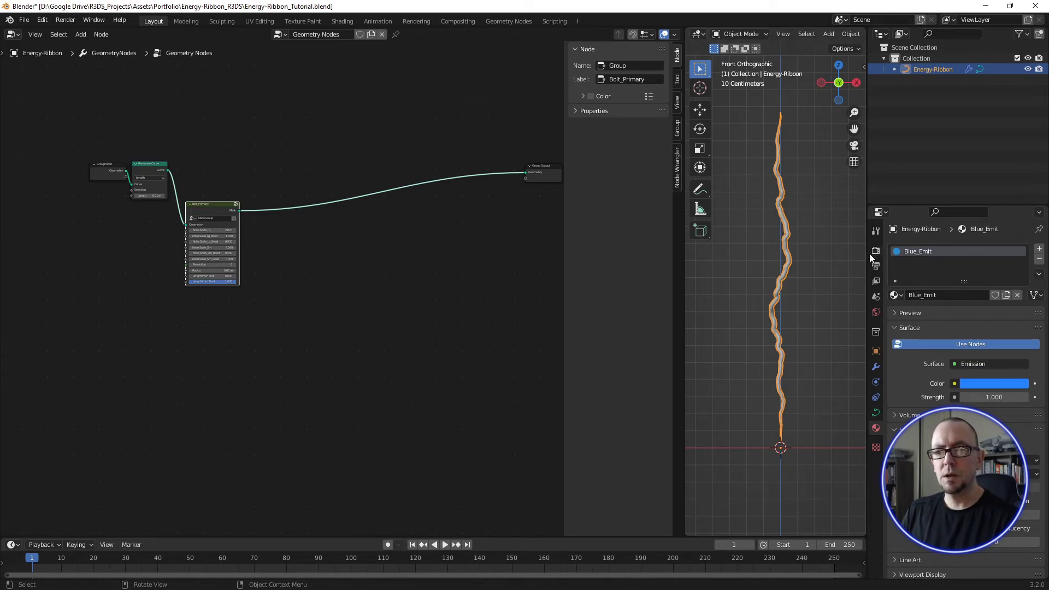
{"action": "left_click", "coordinate": [875, 266]}
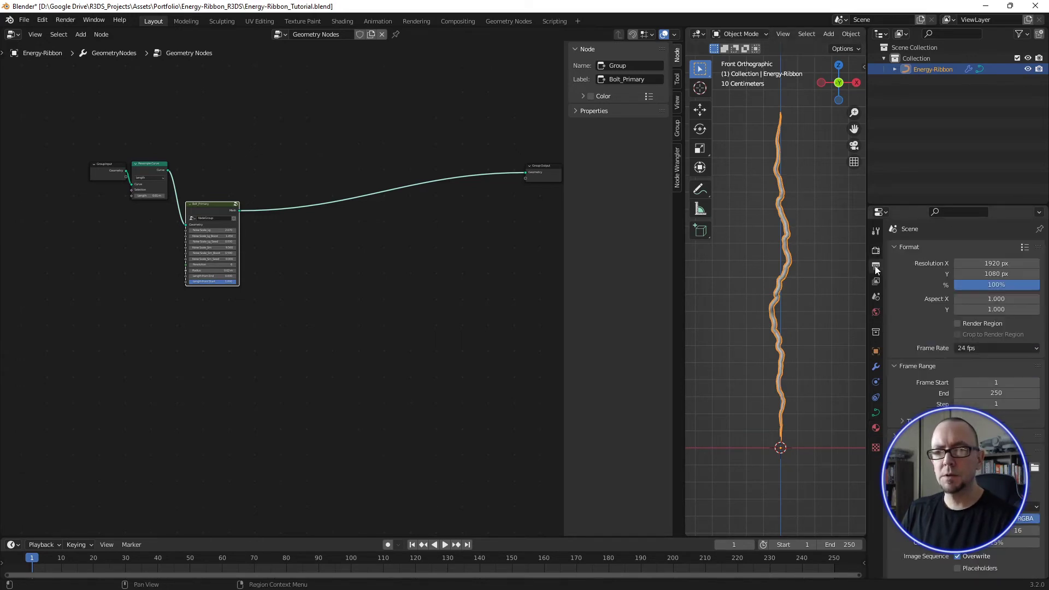
Step: Set the world background colour to black and frame the ribbon in view
{"action": "left_click", "coordinate": [876, 312]}
{"action": "left_click", "coordinate": [988, 323]}
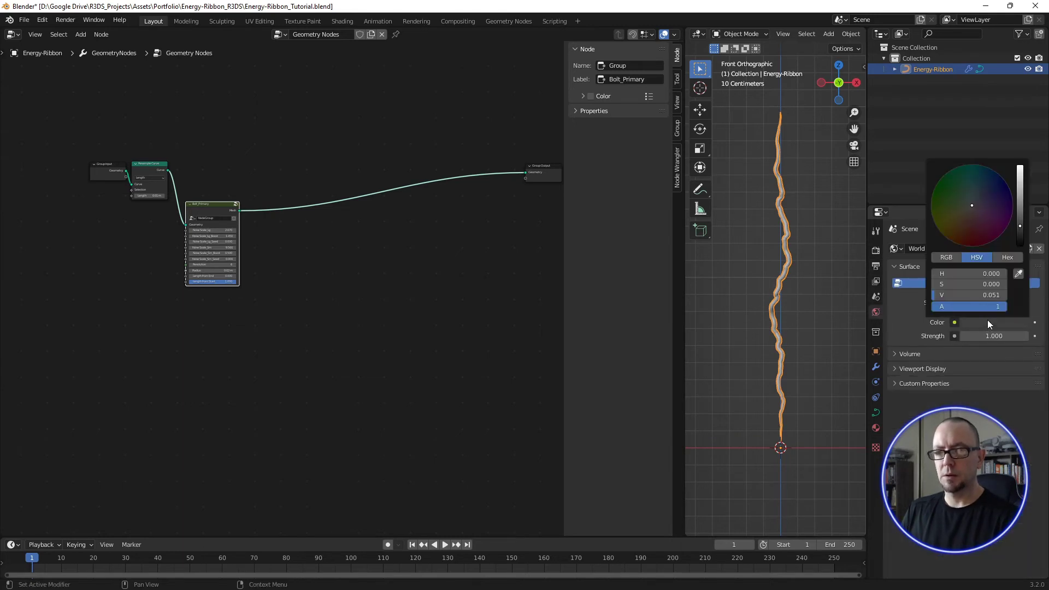
{"action": "left_click_drag", "start_coordinate": [1019, 207], "coordinate": [1022, 245]}
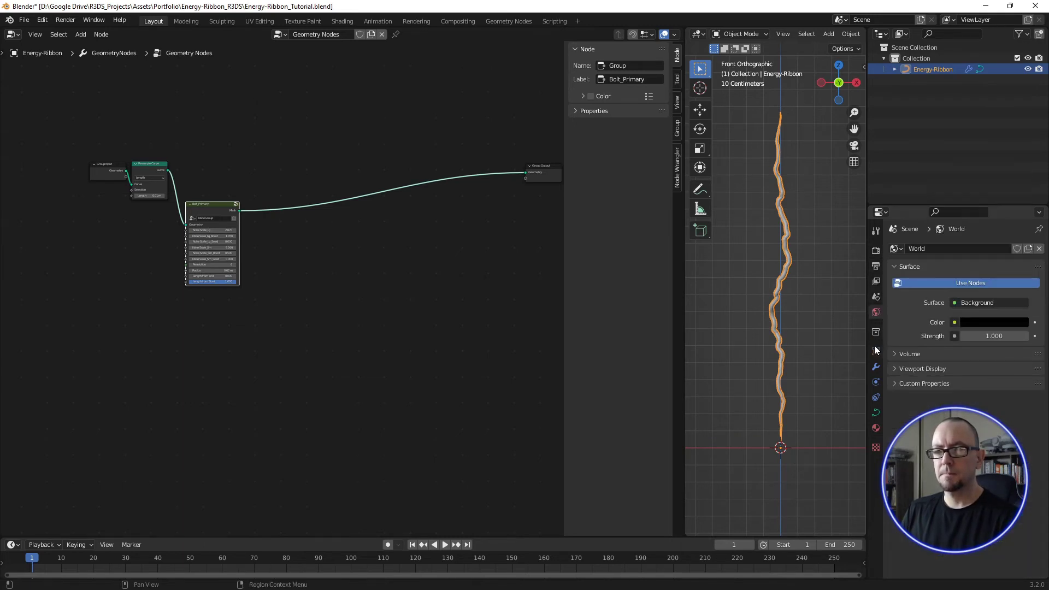
{"action": "scroll", "coordinate": [822, 45], "scroll_direction": "down", "scroll_amount": 5, "text": "shift"}
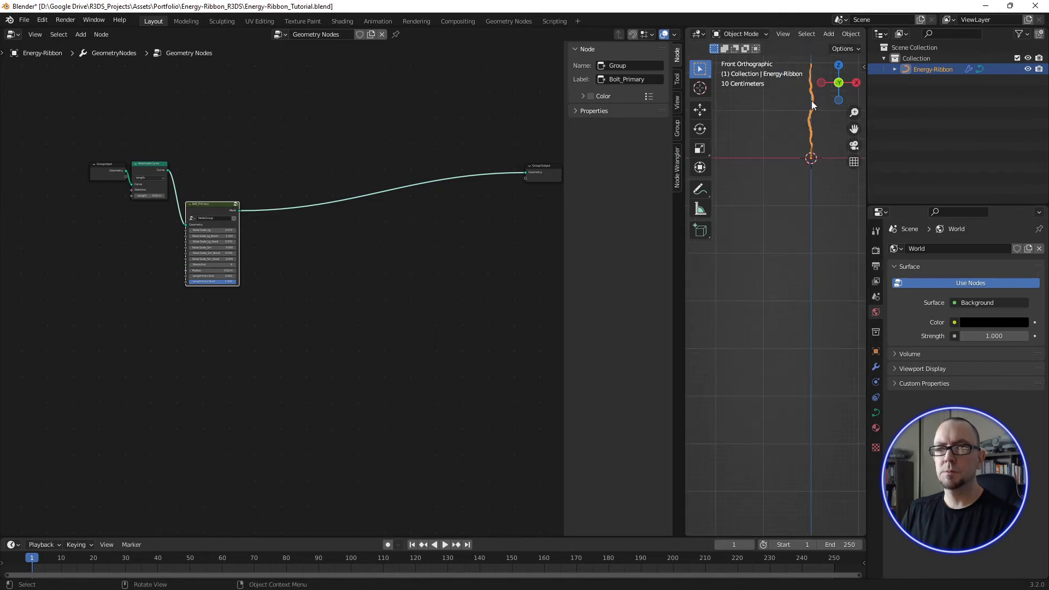
{"action": "scroll", "coordinate": [812, 101], "scroll_direction": "up", "scroll_amount": 3}
{"action": "middle_click_drag", "start_coordinate": [811, 107], "coordinate": [792, 308], "text": "shift"}
{"action": "scroll", "coordinate": [792, 308], "scroll_direction": "up", "scroll_amount": 1}
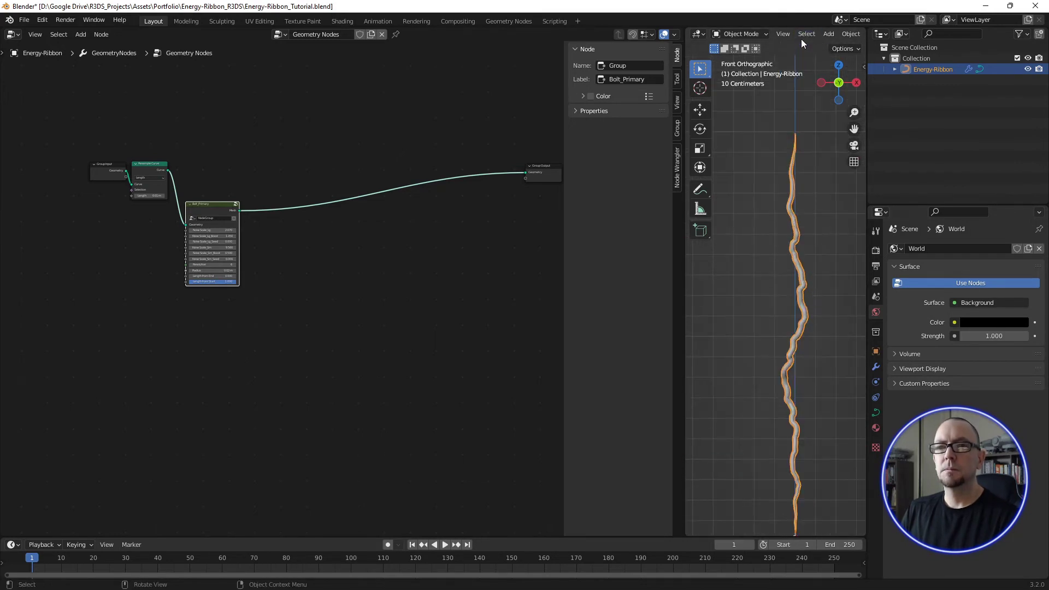
{"action": "scroll", "coordinate": [801, 36], "scroll_direction": "down", "scroll_amount": 3}
{"action": "scroll", "coordinate": [802, 32], "scroll_direction": "down", "scroll_amount": 3}
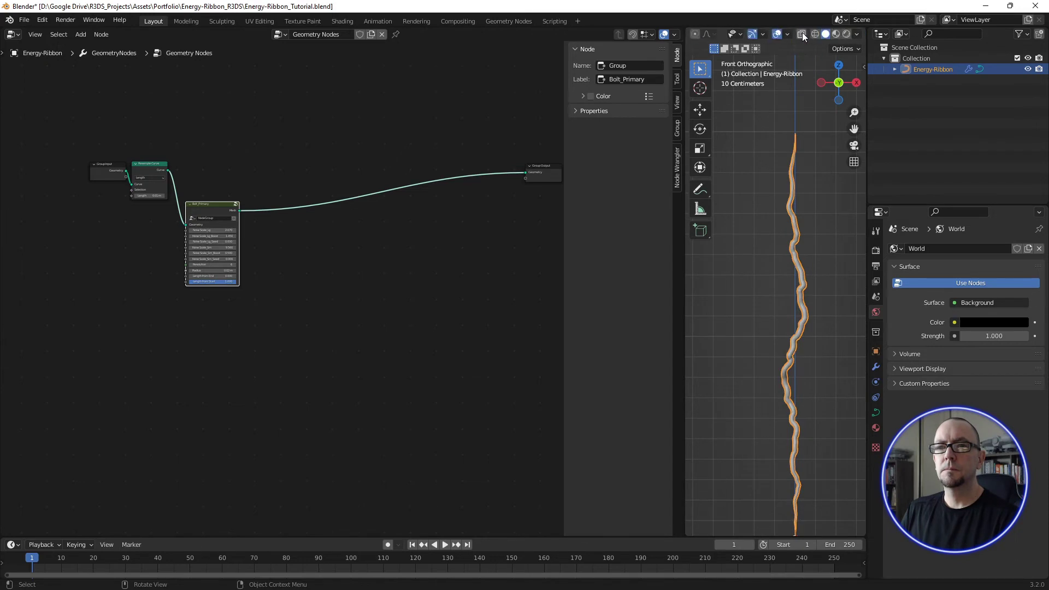
Step: Switch the viewport to Rendered shading and turn off the grid overlay
{"action": "left_click", "coordinate": [846, 34]}
{"action": "middle_click_drag", "start_coordinate": [814, 212], "coordinate": [808, 180], "text": "shift"}
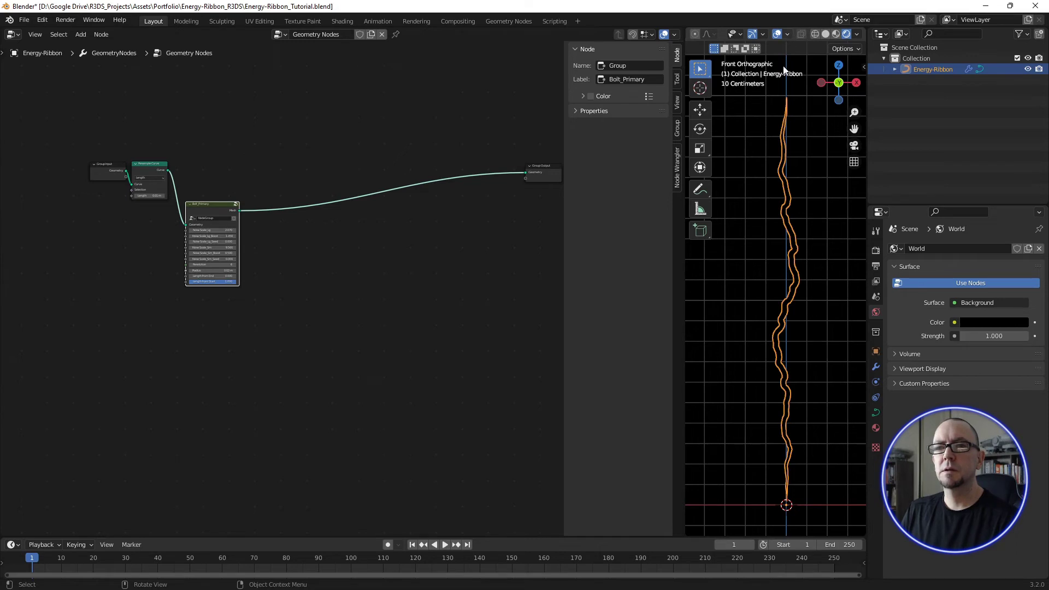
{"action": "left_click", "coordinate": [786, 34]}
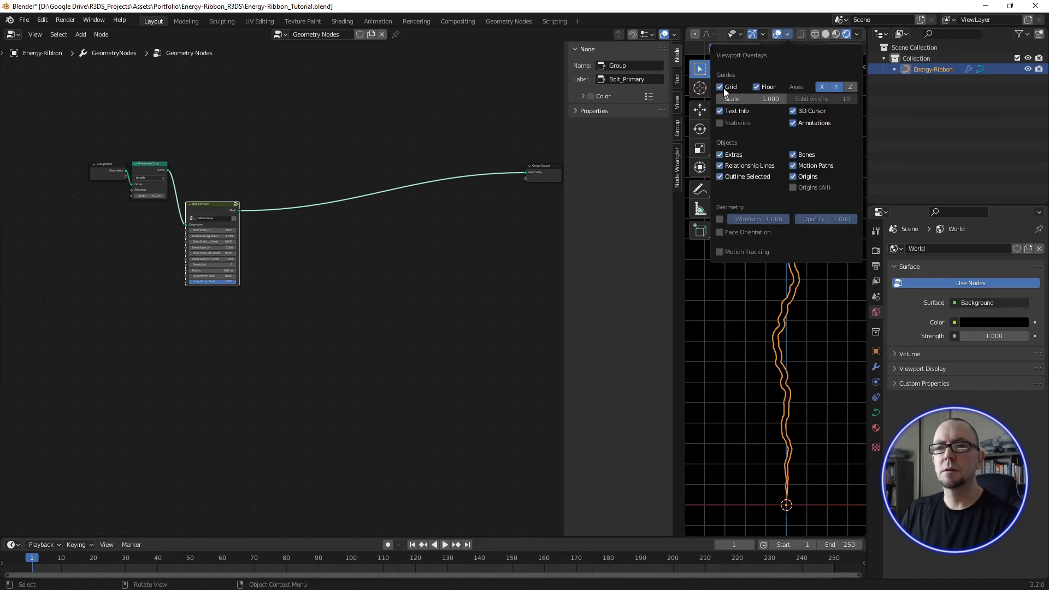
{"action": "left_click", "coordinate": [720, 86]}
{"action": "left_click", "coordinate": [855, 35]}
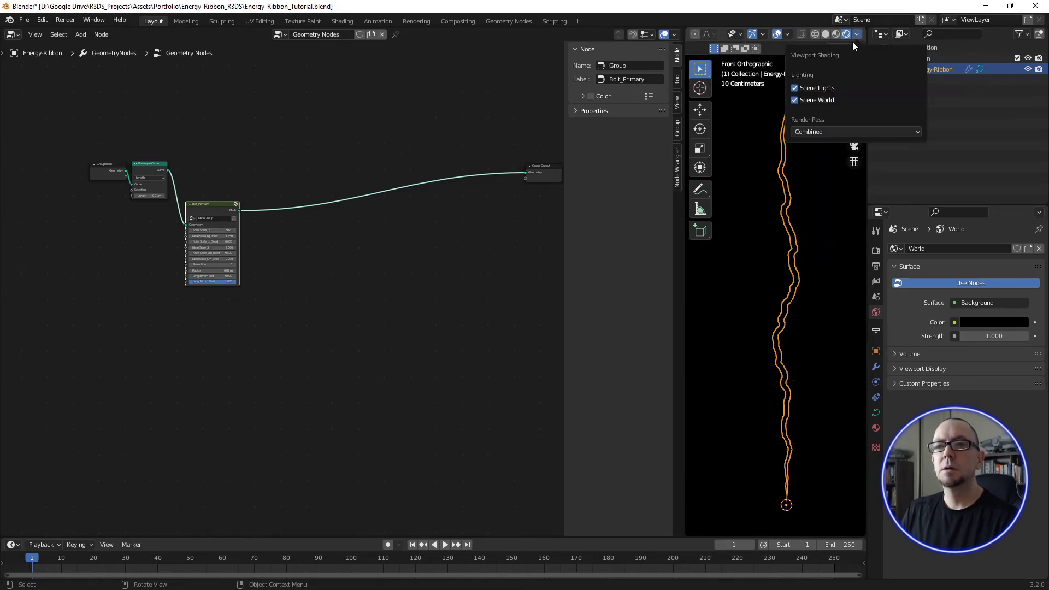
Step: Drop a Set Material node onto the Bolt_Primary–Group Output link and assign it Blue_Emit
{"action": "left_click", "coordinate": [725, 235]}
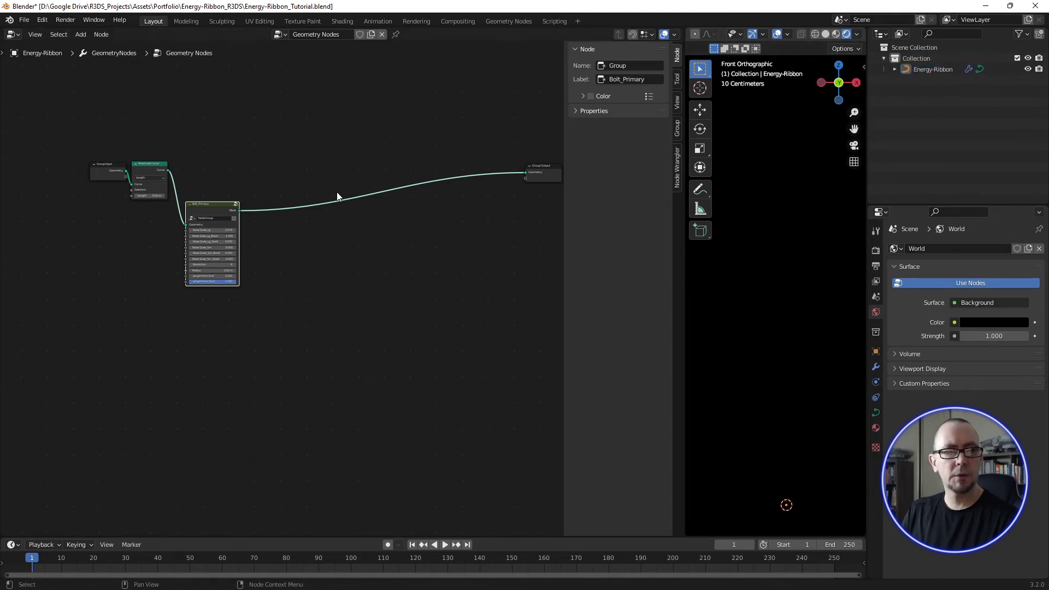
{"action": "left_click", "coordinate": [356, 231]}
{"action": "key", "text": "shift+a"}
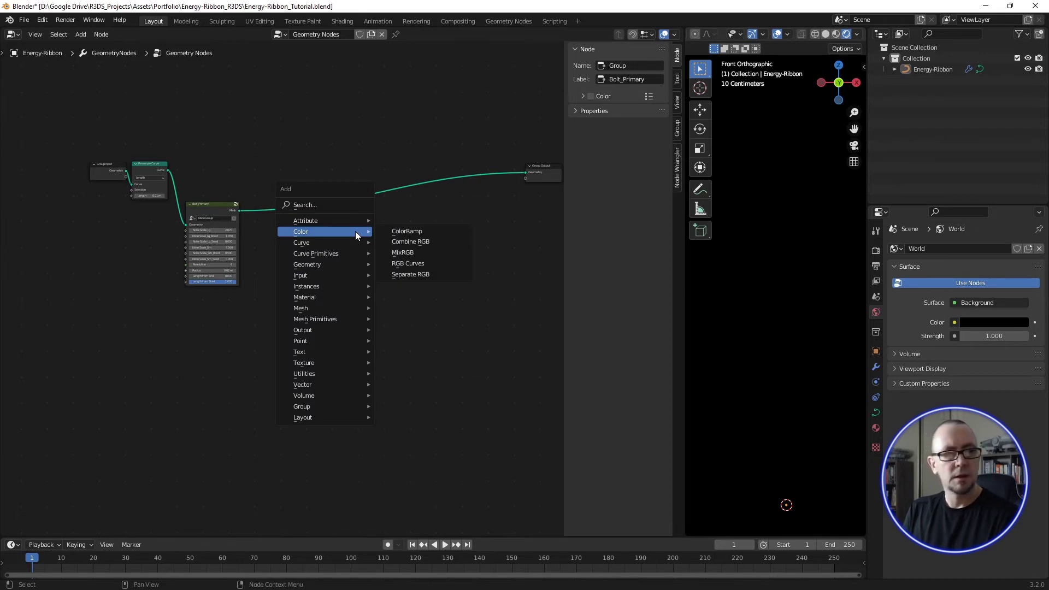
{"action": "type", "text": "set mat"}
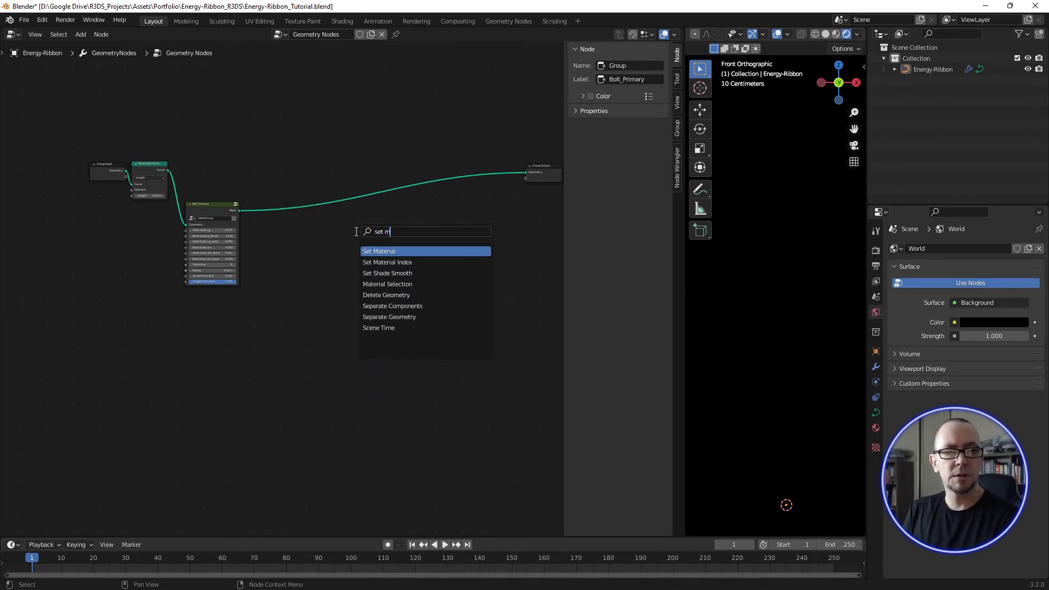
{"action": "key", "text": "Return"}
{"action": "left_click", "coordinate": [285, 201]}
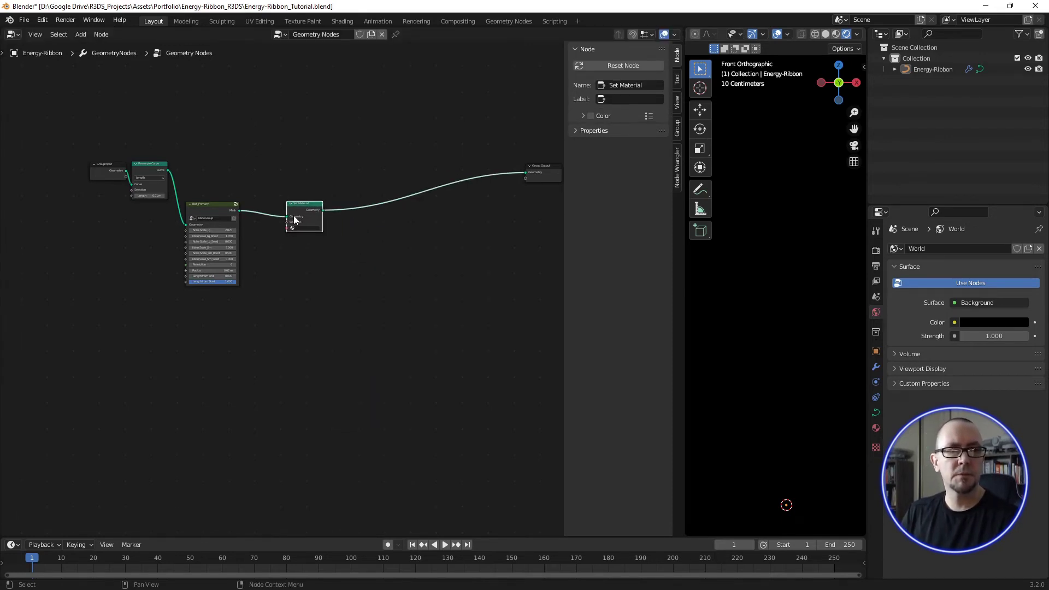
{"action": "scroll", "coordinate": [294, 219], "scroll_direction": "up", "scroll_amount": 2}
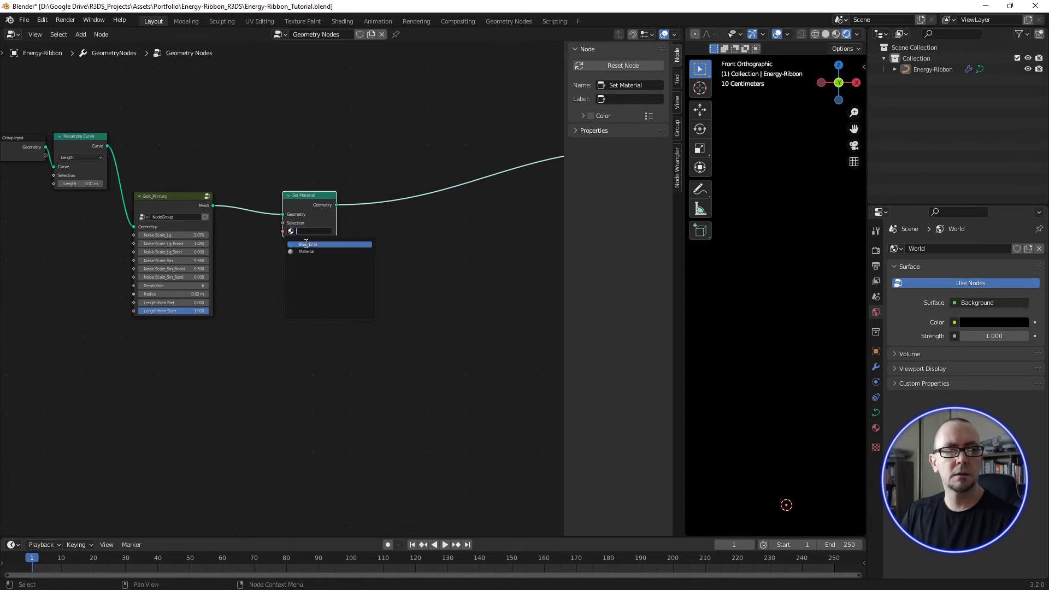
{"action": "left_click", "coordinate": [306, 244]}
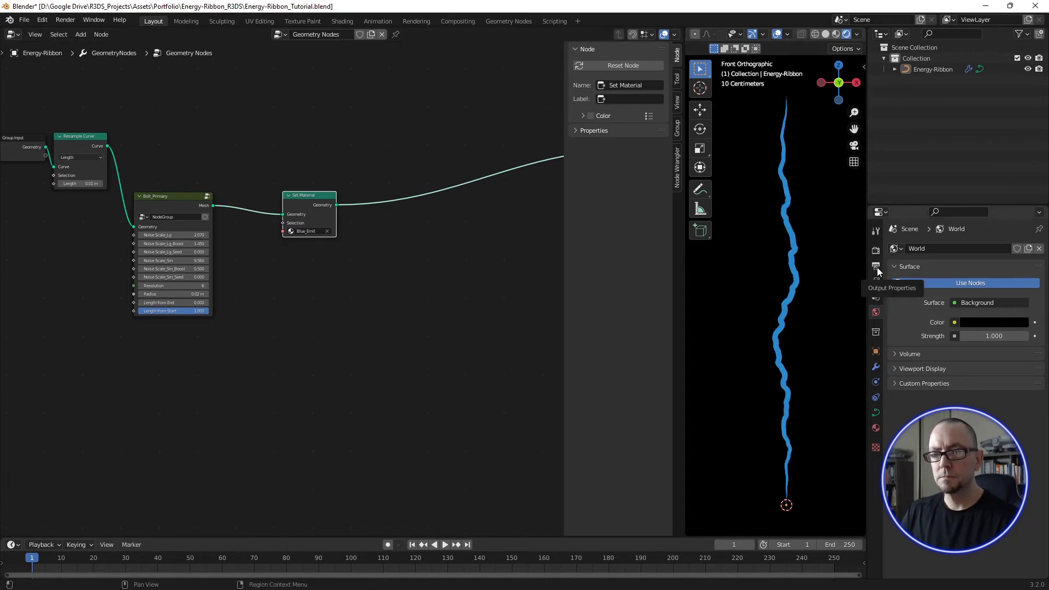
Step: Try a world strength of 100, then restore it to 1
{"action": "left_click", "coordinate": [981, 335]}
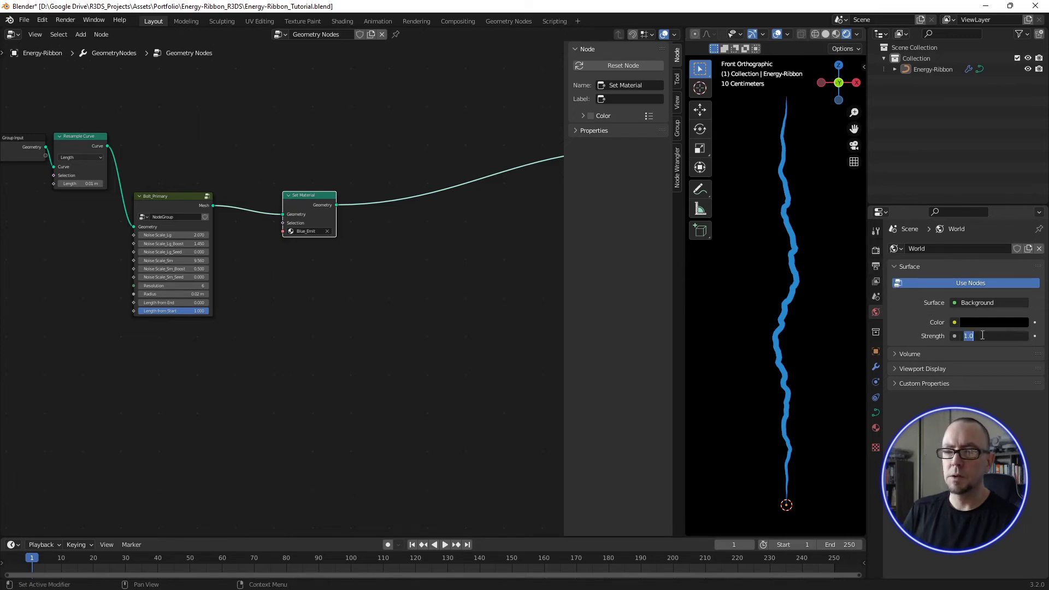
{"action": "type", "text": "100"}
{"action": "key", "text": "Return"}
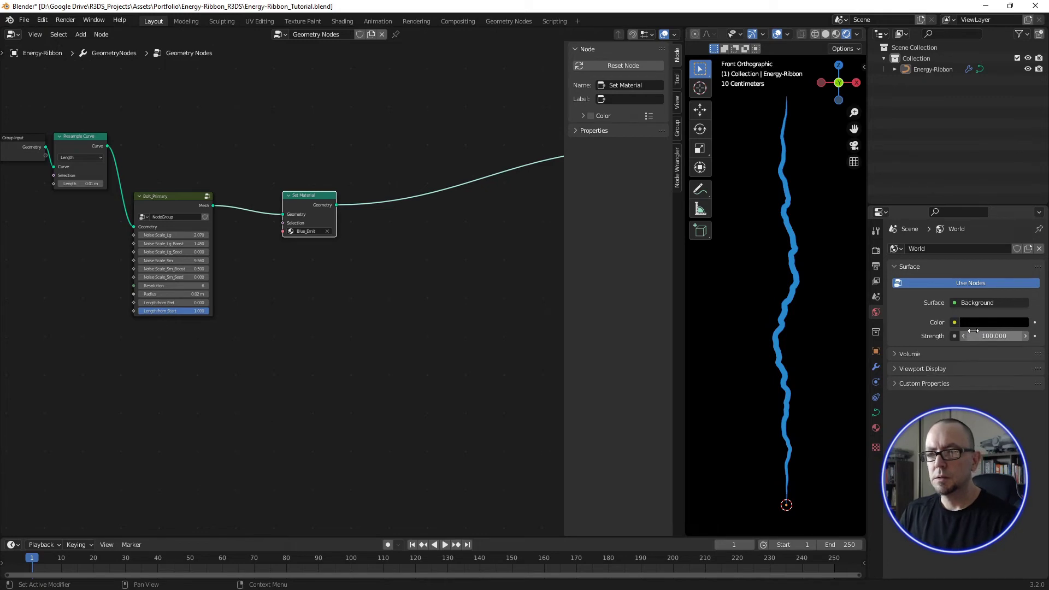
{"action": "left_click", "coordinate": [991, 335]}
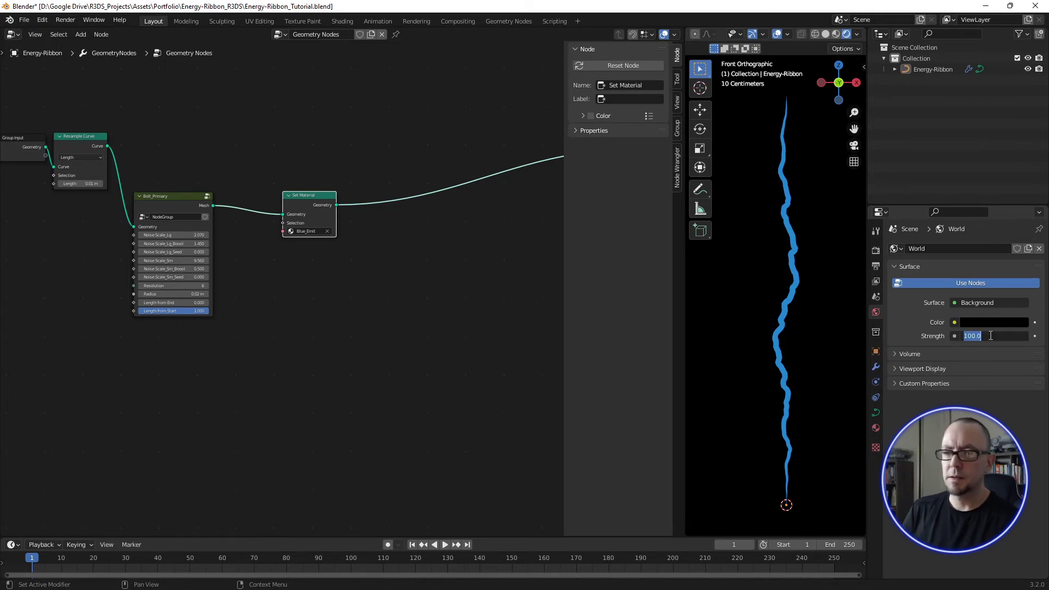
{"action": "type", "text": "1"}
{"action": "key", "text": "Return"}
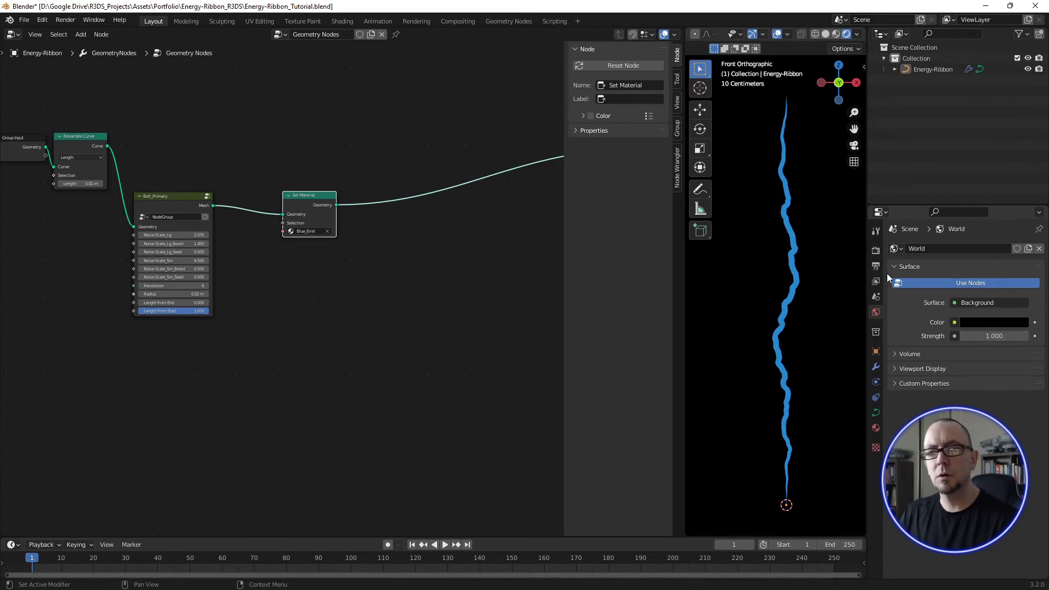
Step: Set the Blue_Emit material's emission strength to 100
{"action": "left_click", "coordinate": [876, 427]}
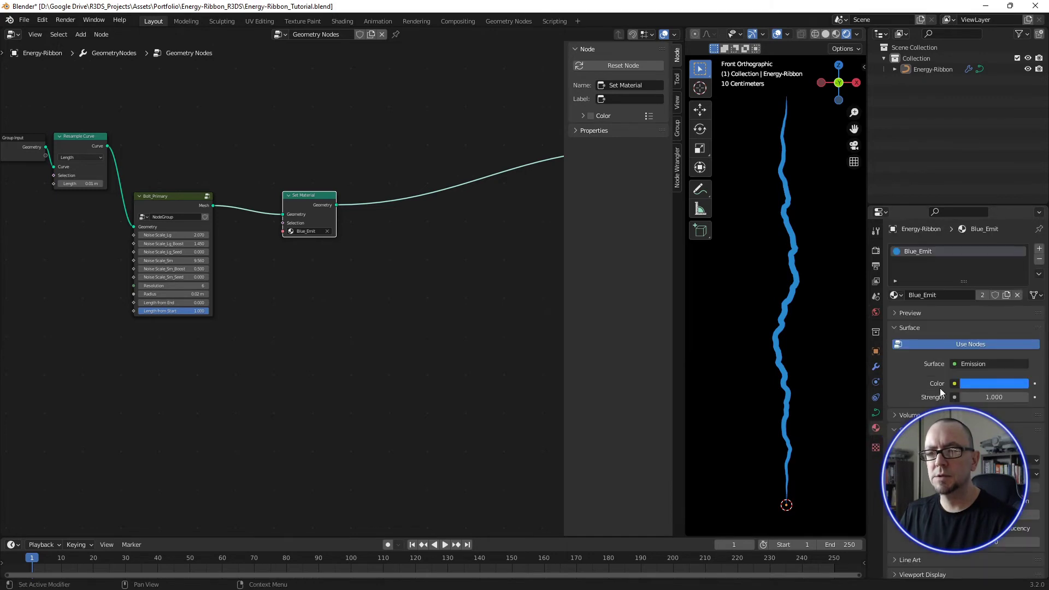
{"action": "left_click", "coordinate": [991, 398]}
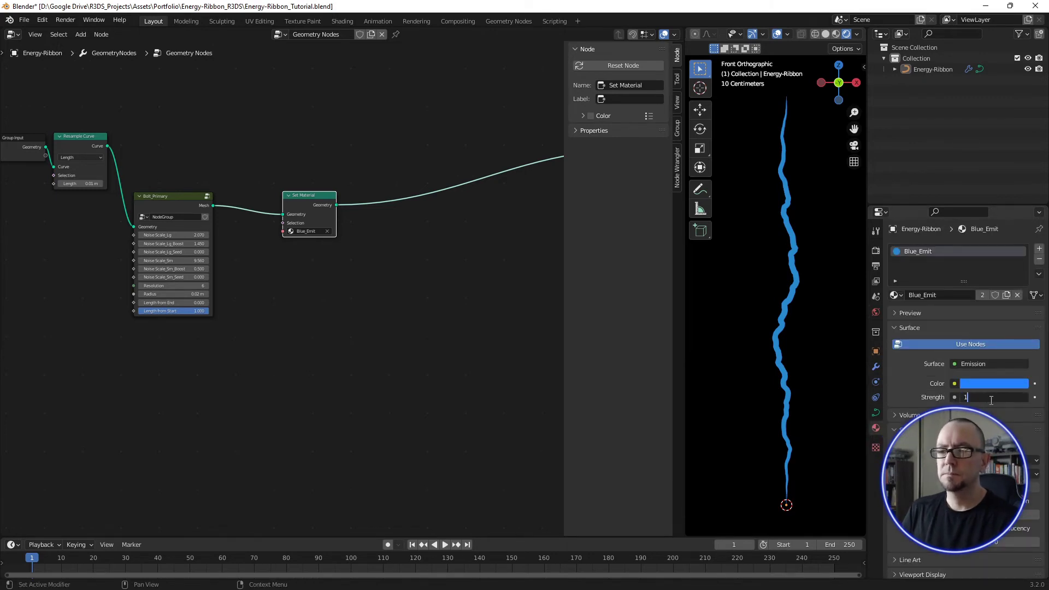
{"action": "type", "text": "100"}
{"action": "key", "text": "Return"}
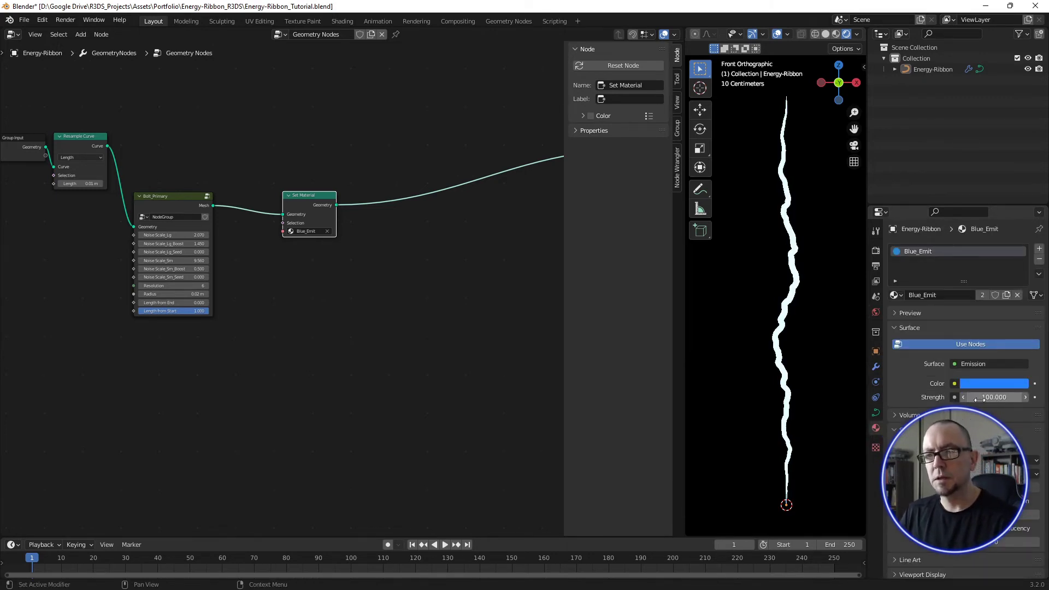
{"action": "left_click", "coordinate": [990, 398]}
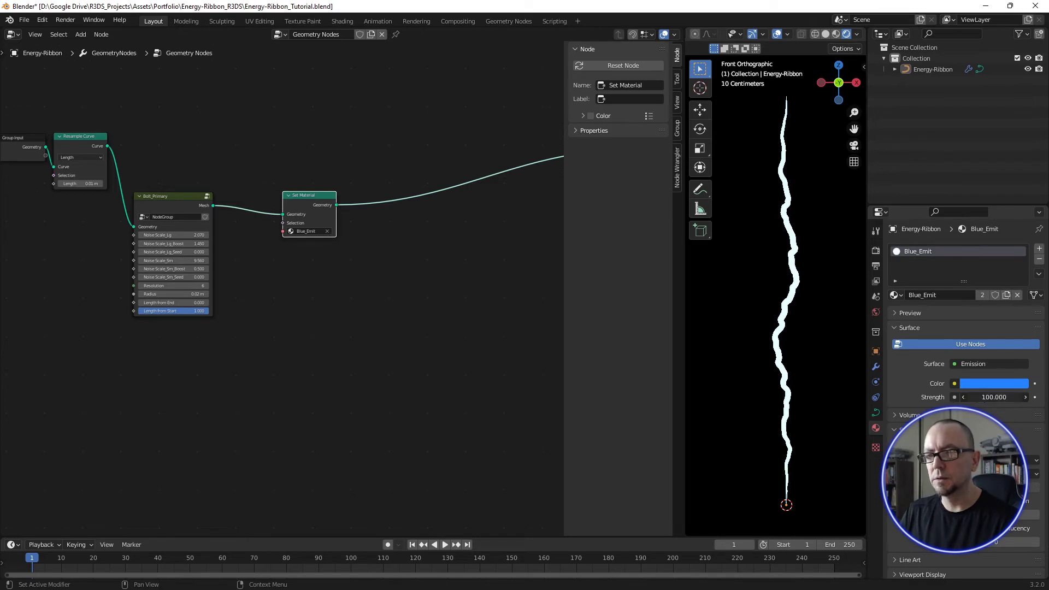
Step: Enable Eevee Bloom and reduce its radius to about 2.6
{"action": "left_click", "coordinate": [875, 266]}
{"action": "left_click", "coordinate": [875, 251]}
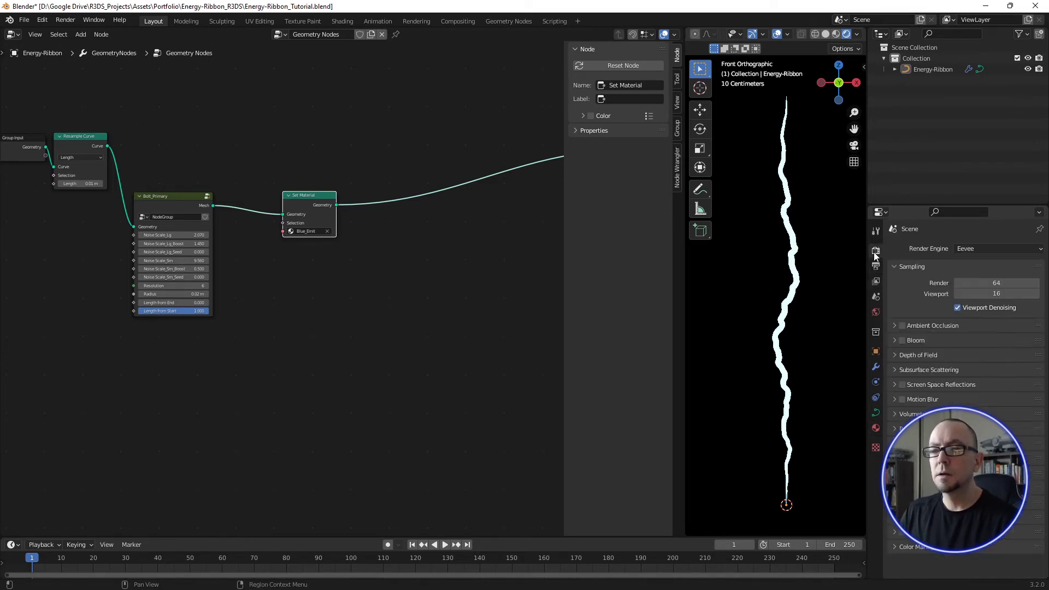
{"action": "left_click", "coordinate": [902, 340]}
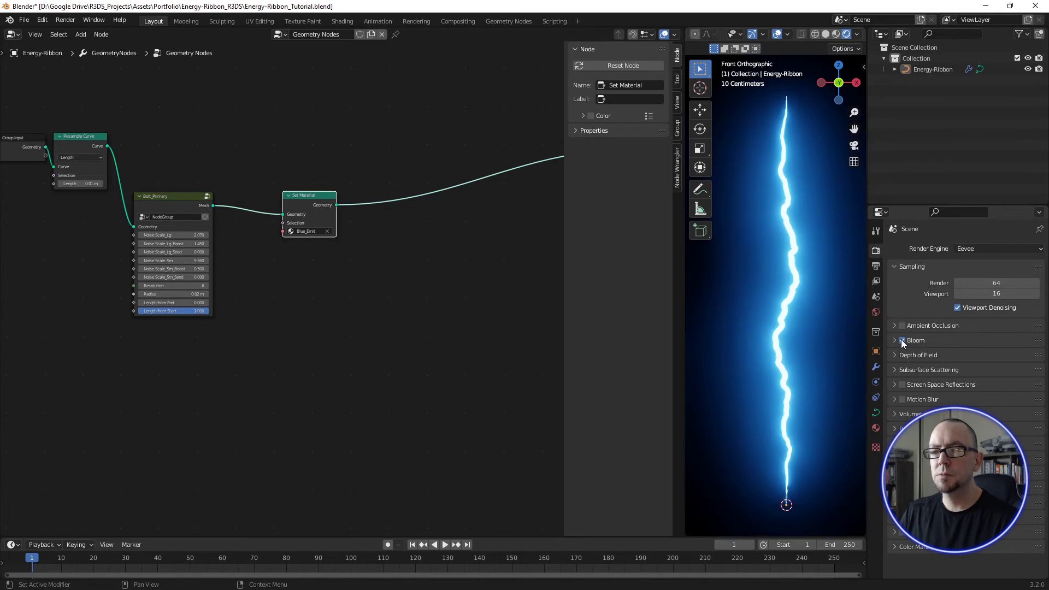
{"action": "left_click", "coordinate": [894, 340]}
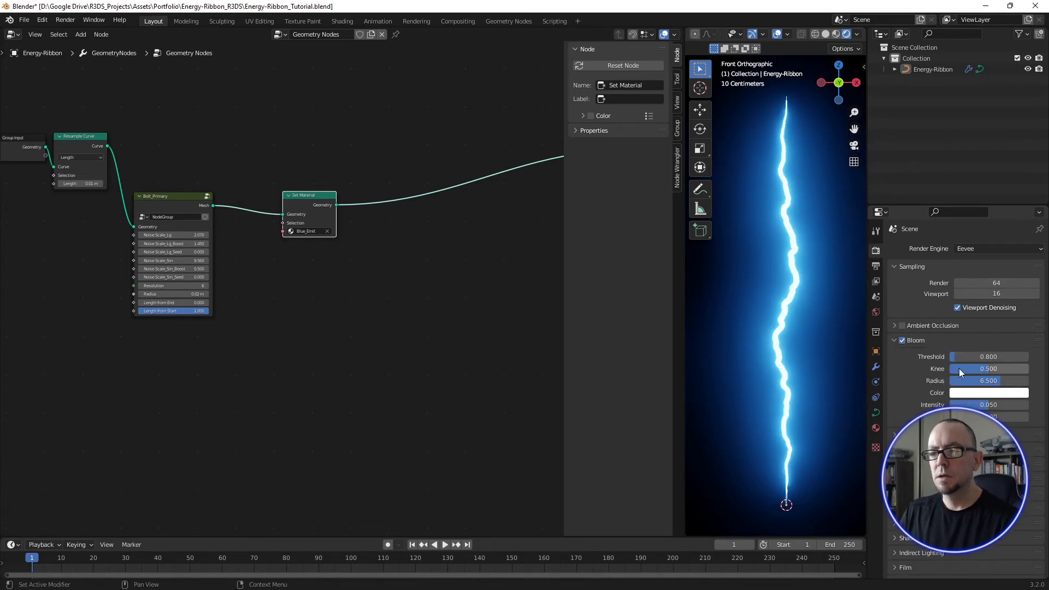
{"action": "left_click_drag", "start_coordinate": [990, 381], "coordinate": [969, 381]}
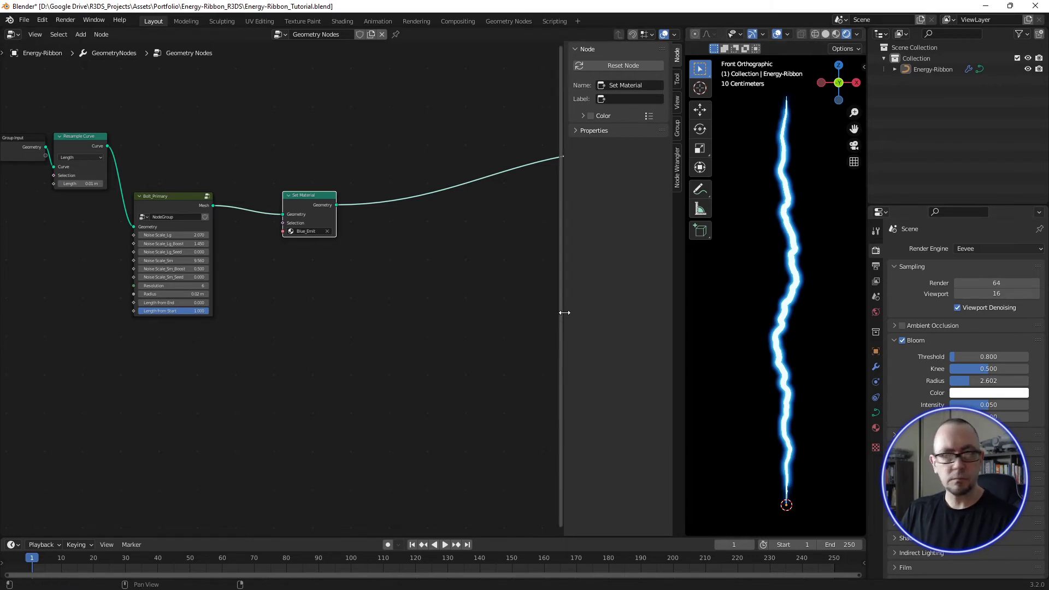
Step: Move the Set Material node closer to Bolt_Primary and recentre the node tree
{"action": "left_click_drag", "start_coordinate": [312, 205], "coordinate": [276, 205]}
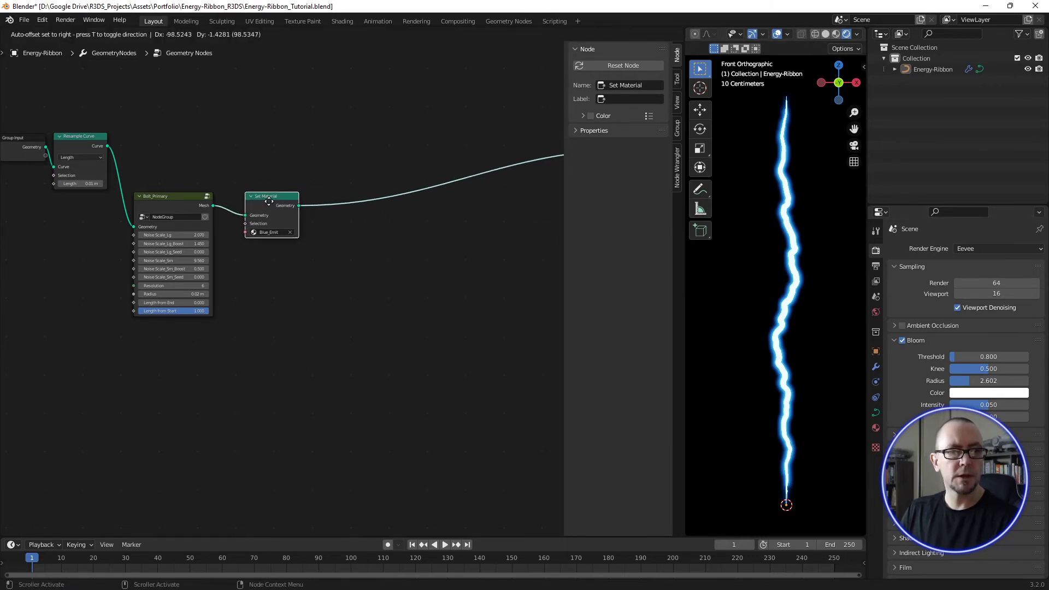
{"action": "scroll", "coordinate": [345, 320], "scroll_direction": "down", "scroll_amount": 1}
{"action": "mouse_move", "coordinate": [345, 320]}
{"action": "middle_mouse_down"}
{"action": "mouse_move", "coordinate": [334, 345]}
{"action": "mouse_move", "coordinate": [396, 336]}
{"action": "middle_mouse_up"}
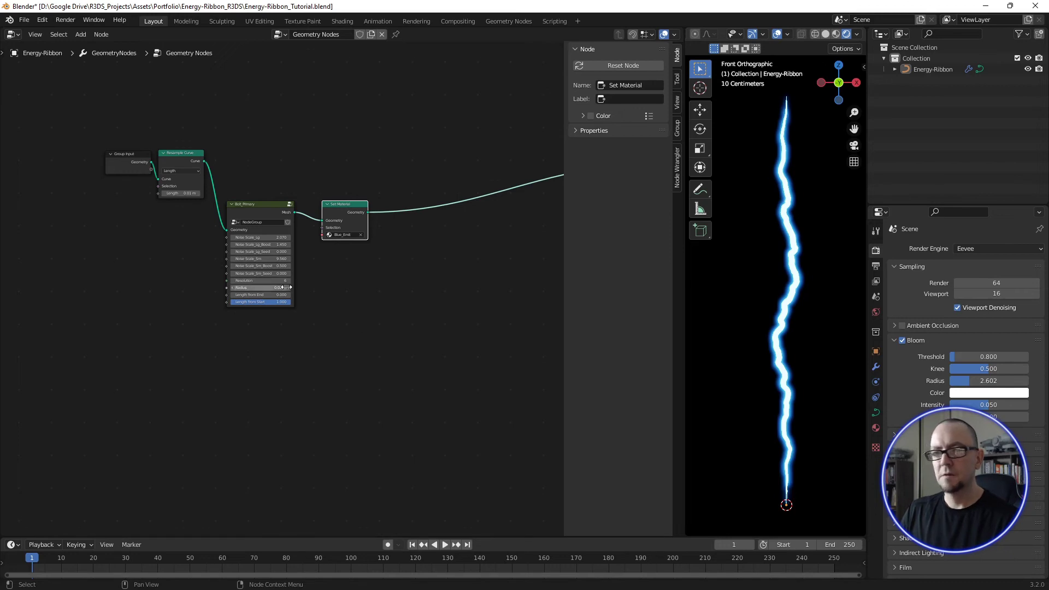
{"action": "scroll", "coordinate": [210, 252], "scroll_direction": "up", "scroll_amount": 1}
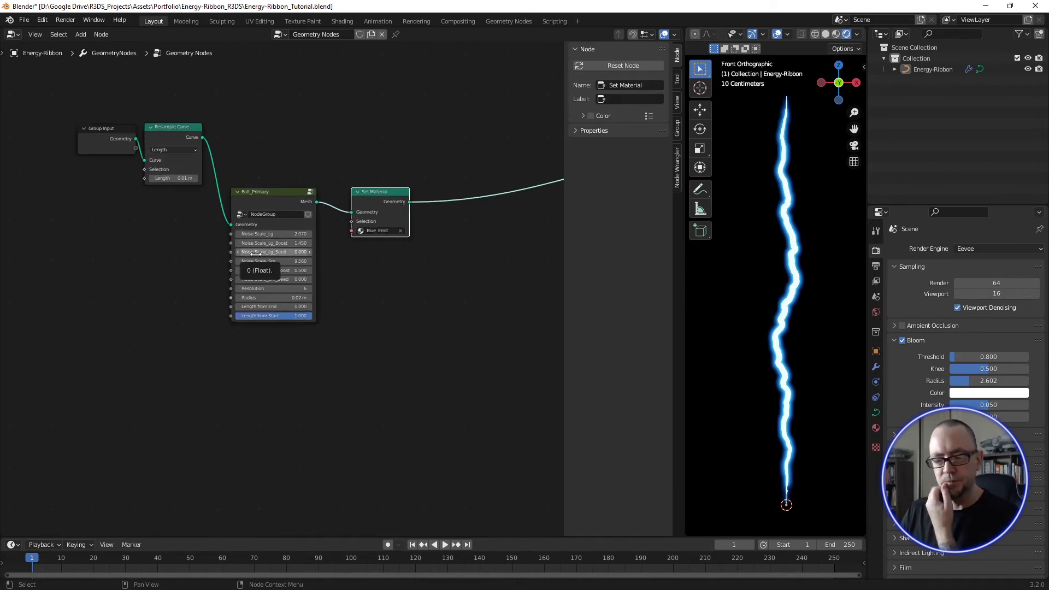
Step: Add a Scene Time node to the left of Bolt_Primary
{"action": "left_click", "coordinate": [85, 292]}
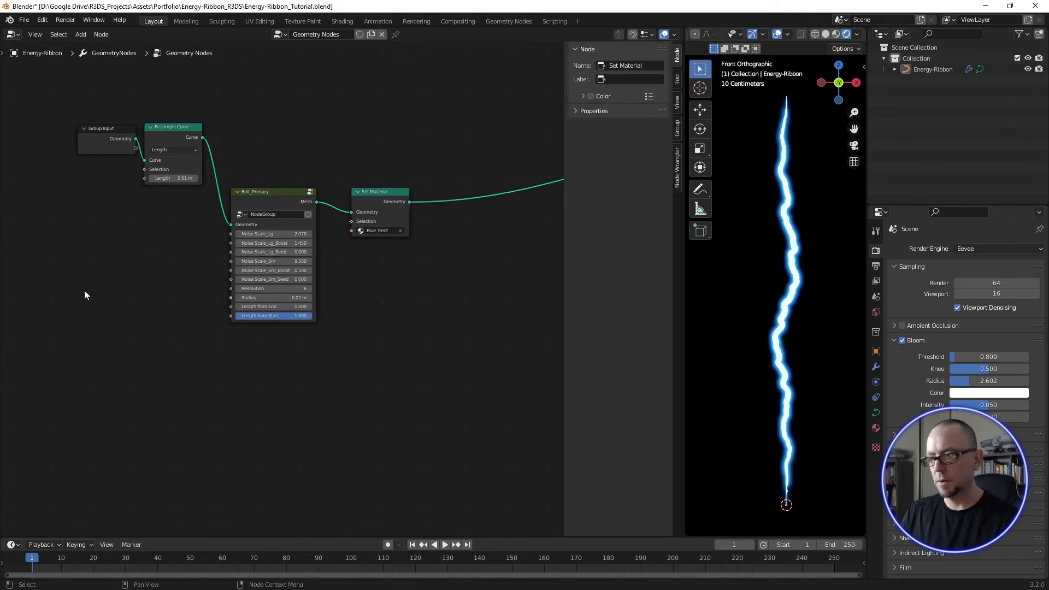
{"action": "key", "text": "shift+a"}
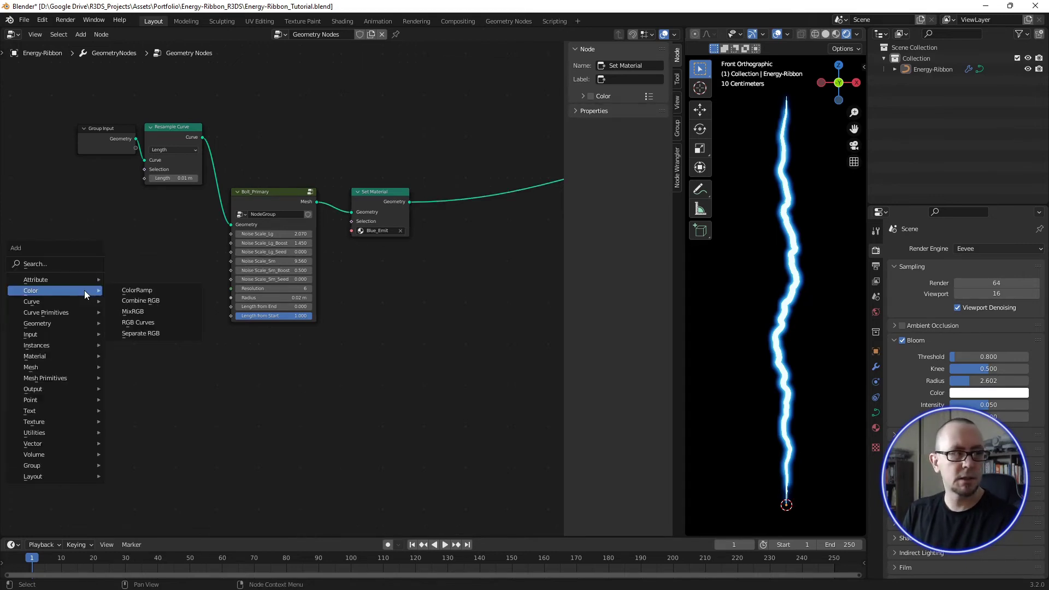
{"action": "key", "text": "space"}
{"action": "type", "text": "scene"}
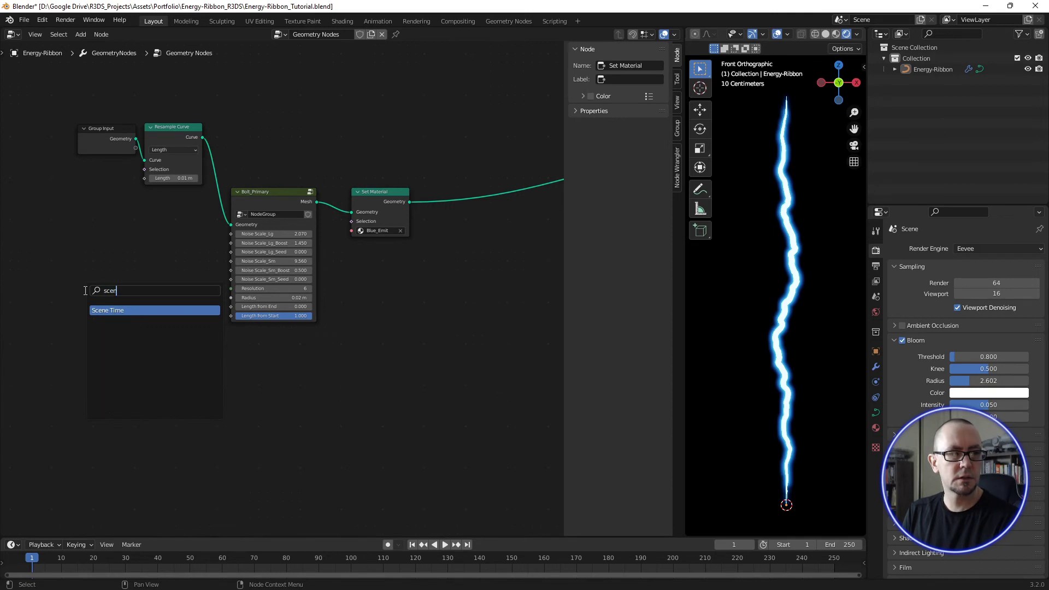
{"action": "key", "text": "Return"}
{"action": "left_click", "coordinate": [64, 221]}
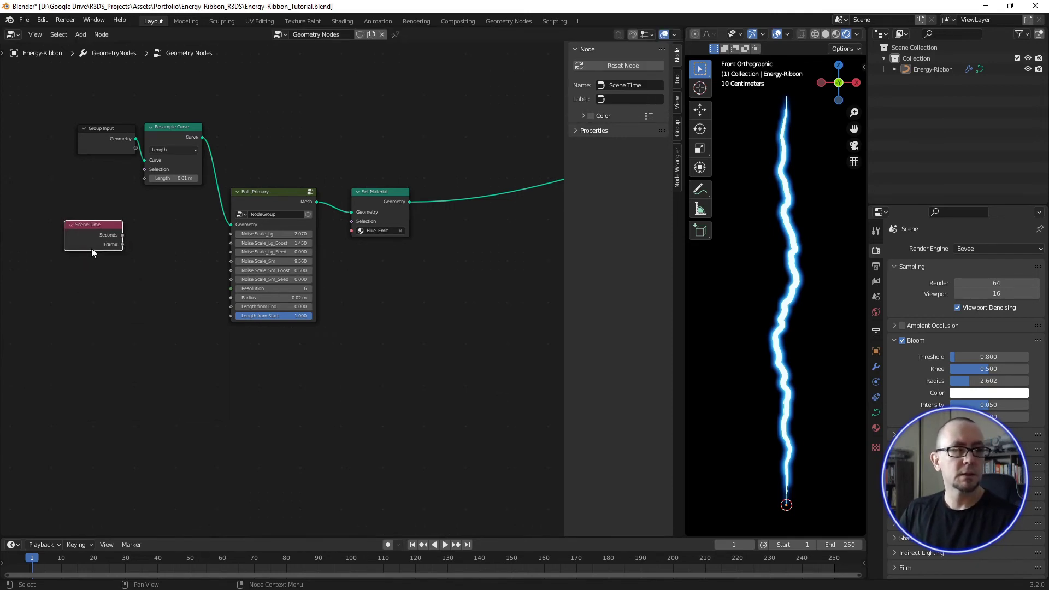
{"action": "left_click_drag", "start_coordinate": [93, 228], "coordinate": [90, 220]}
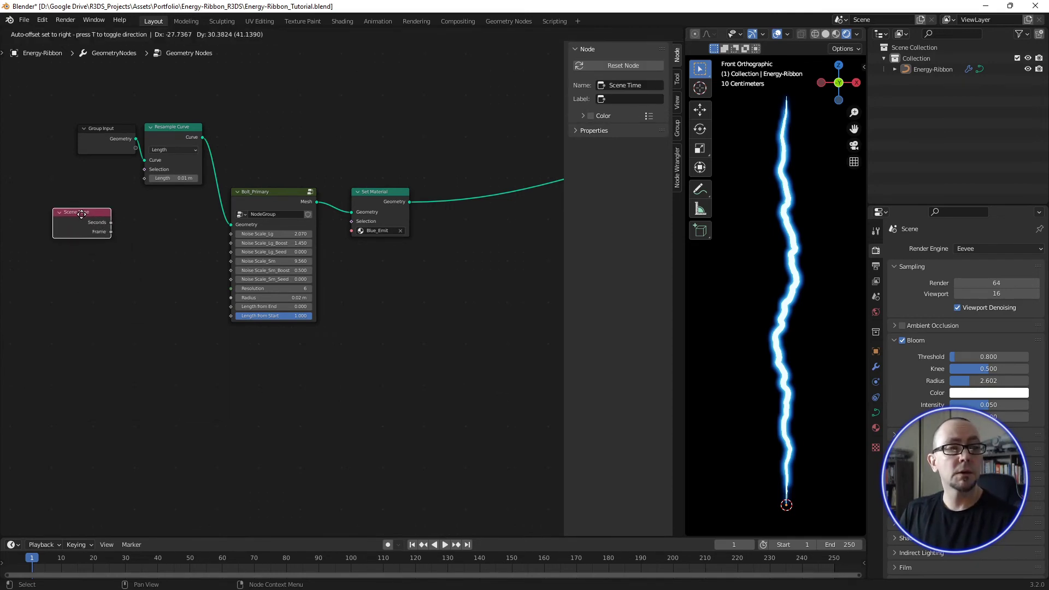
{"action": "left_click", "coordinate": [159, 230]}
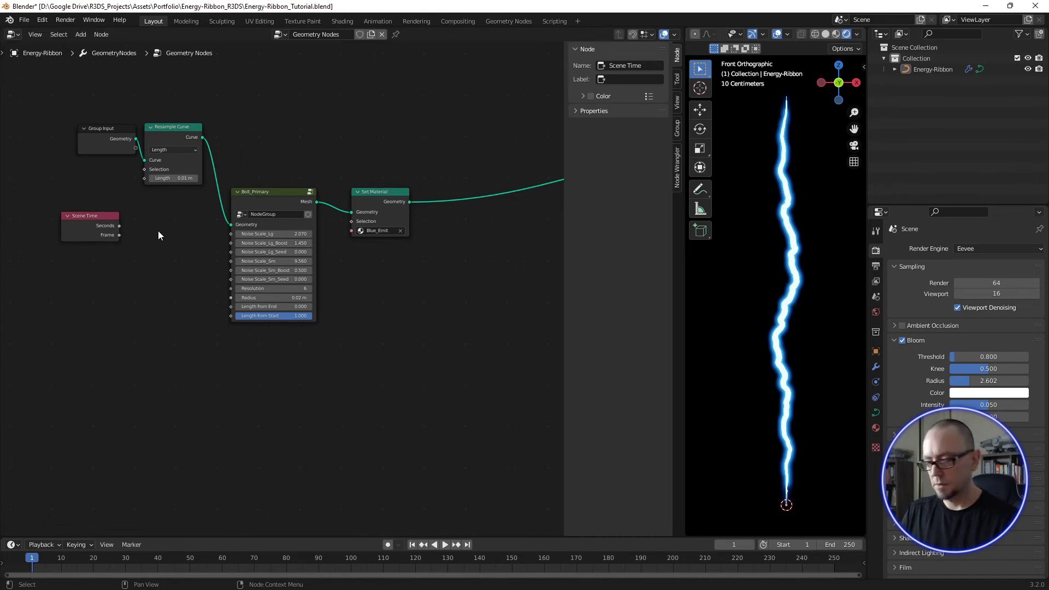
{"action": "left_click", "coordinate": [90, 221]}
{"action": "left_click", "coordinate": [181, 233]}
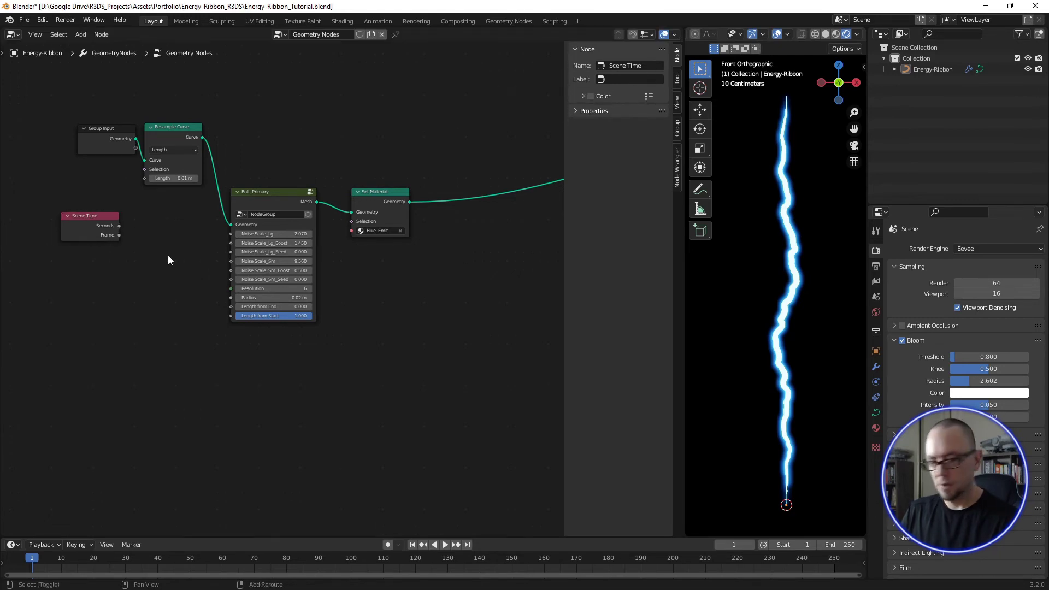
Step: Add a Math node beside Scene Time with its operation set to Divide
{"action": "key", "text": "shift+a"}
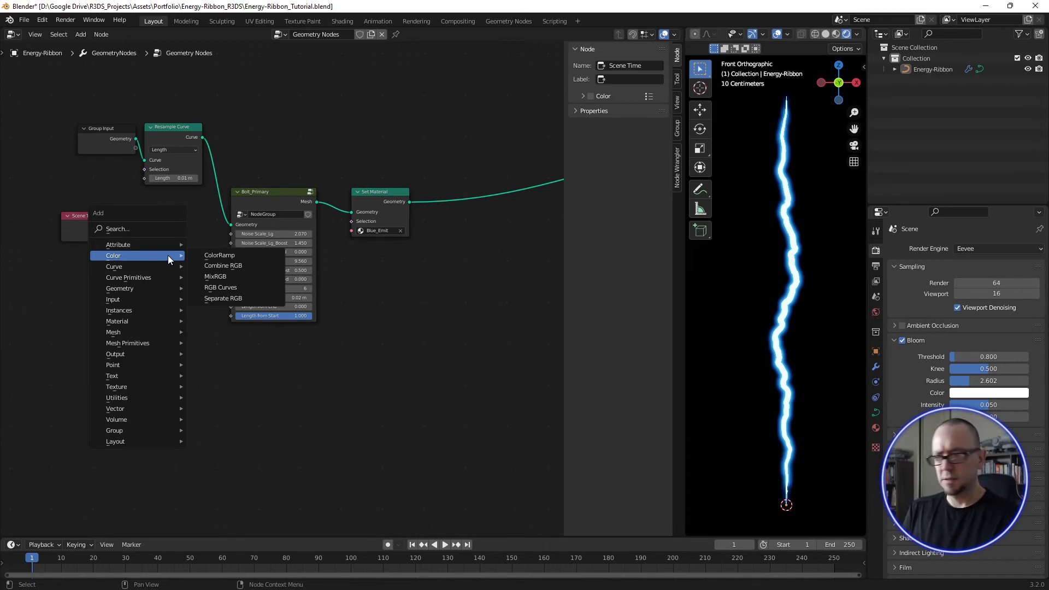
{"action": "type", "text": "m"}
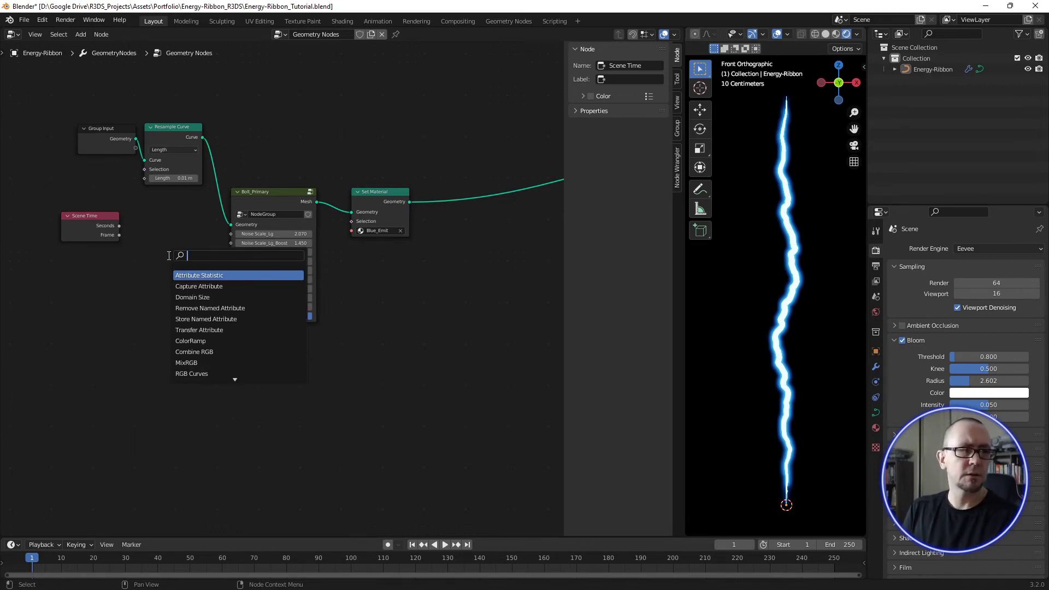
{"action": "type", "text": "ath"}
{"action": "key", "text": "Return"}
{"action": "left_click", "coordinate": [143, 210]}
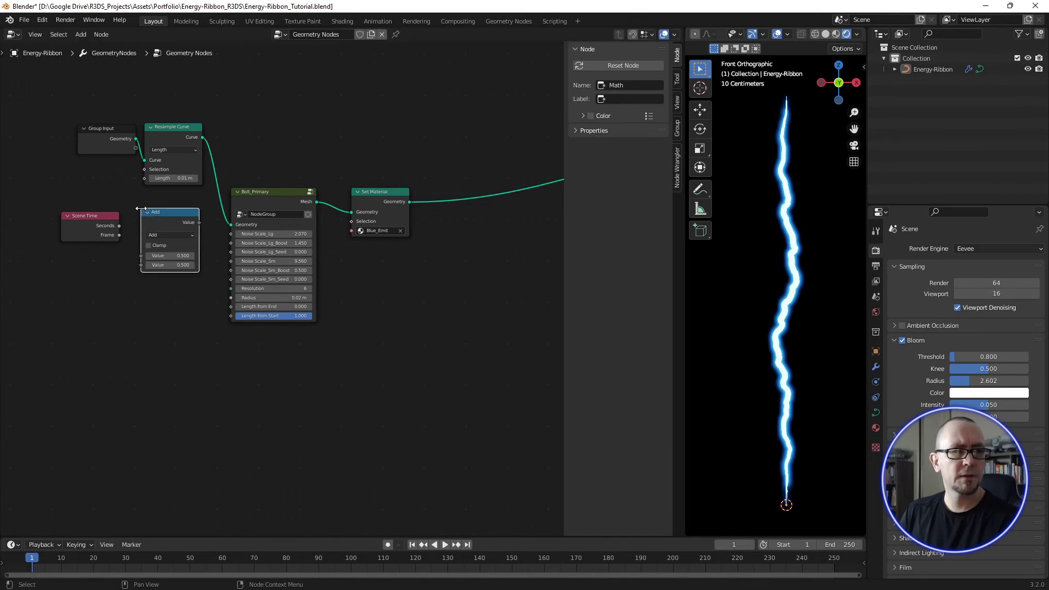
{"action": "left_click", "coordinate": [156, 235]}
{"action": "left_click", "coordinate": [170, 285]}
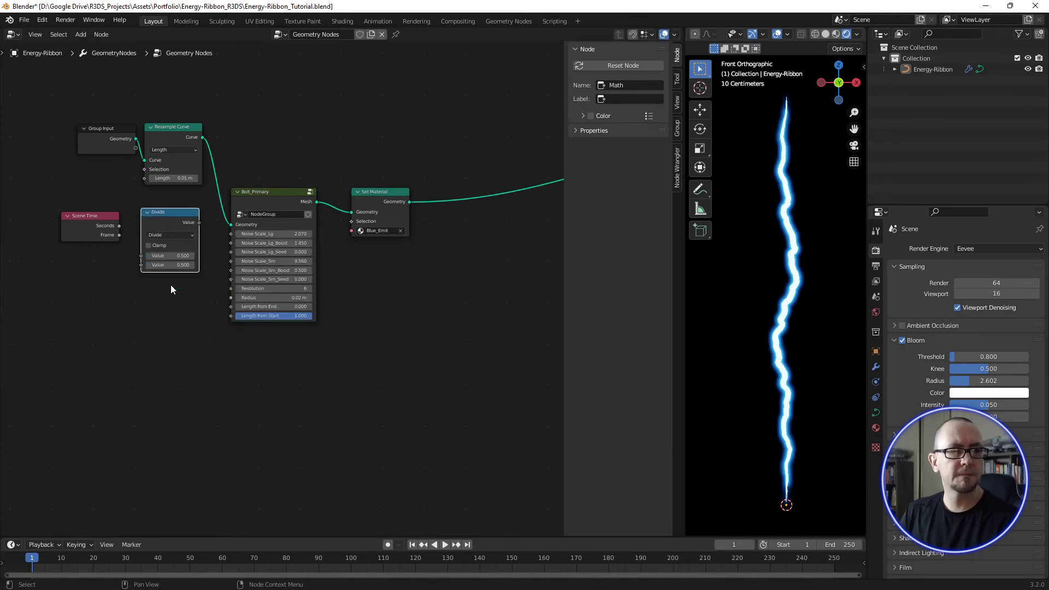
{"action": "scroll", "coordinate": [149, 237], "scroll_direction": "up", "scroll_amount": 2}
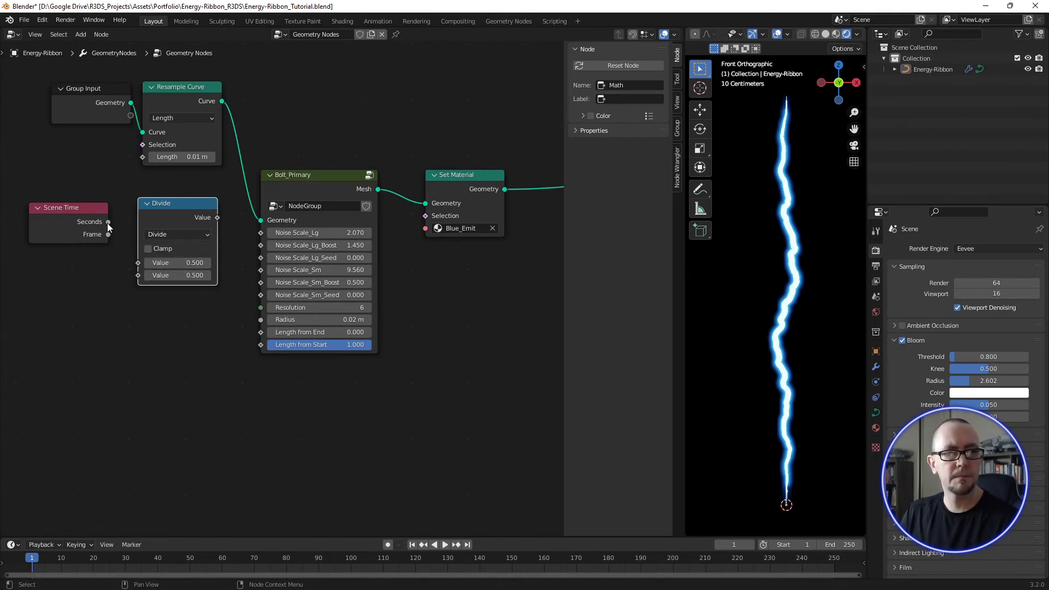
Step: Link Seconds into Divide and Divide into Noise Scale_Lg_Seed, then play the animation
{"action": "mouse_move", "coordinate": [108, 223]}
{"action": "left_mouse_down"}
{"action": "mouse_move", "coordinate": [126, 264]}
{"action": "mouse_move", "coordinate": [124, 240]}
{"action": "mouse_move", "coordinate": [138, 263]}
{"action": "left_mouse_up"}
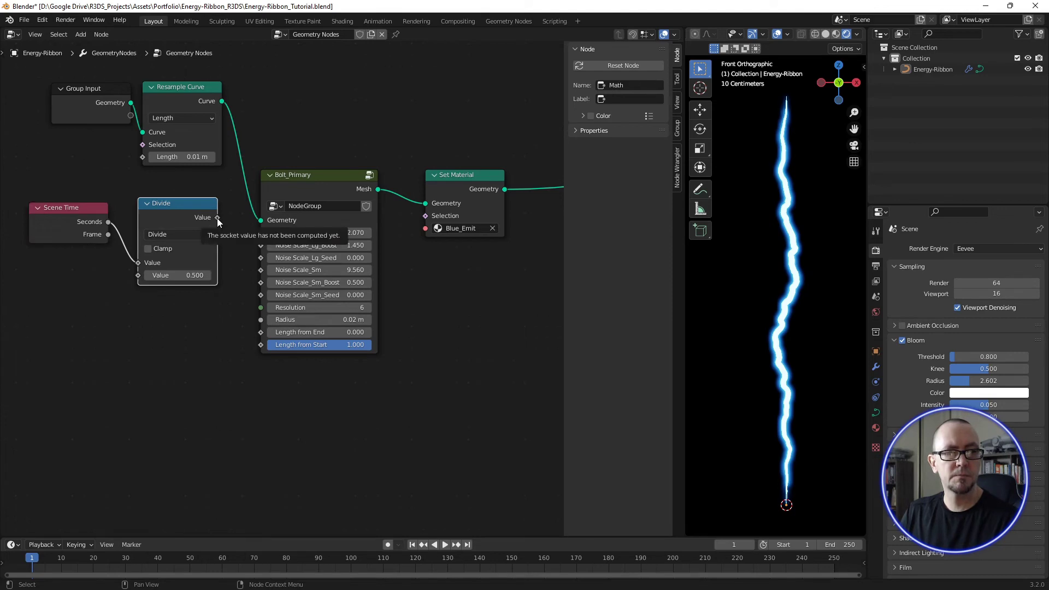
{"action": "left_click_drag", "start_coordinate": [217, 218], "coordinate": [262, 261]}
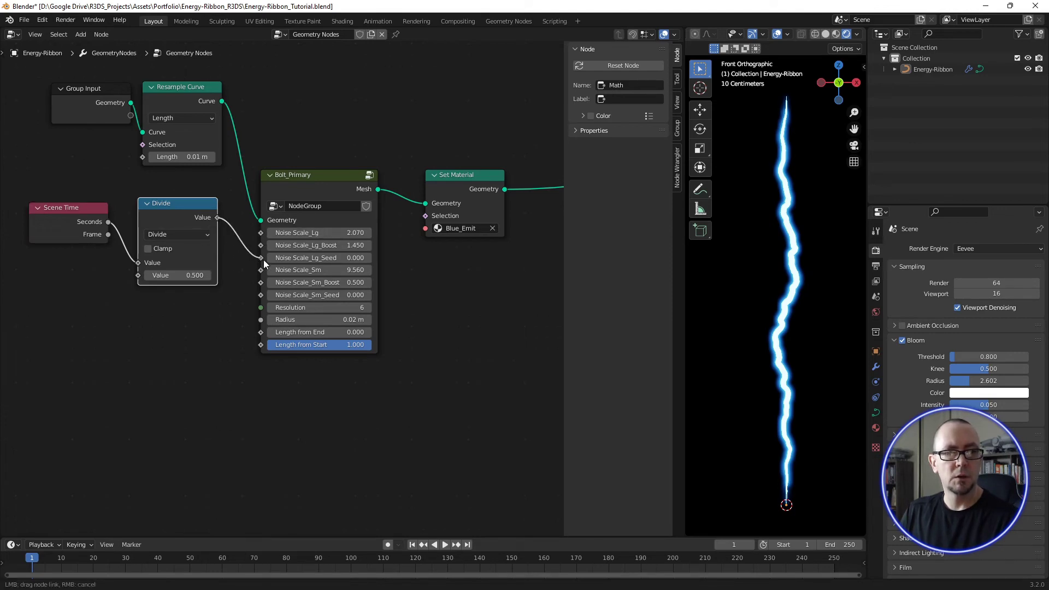
{"action": "left_click_drag", "start_coordinate": [264, 260], "coordinate": [264, 260]}
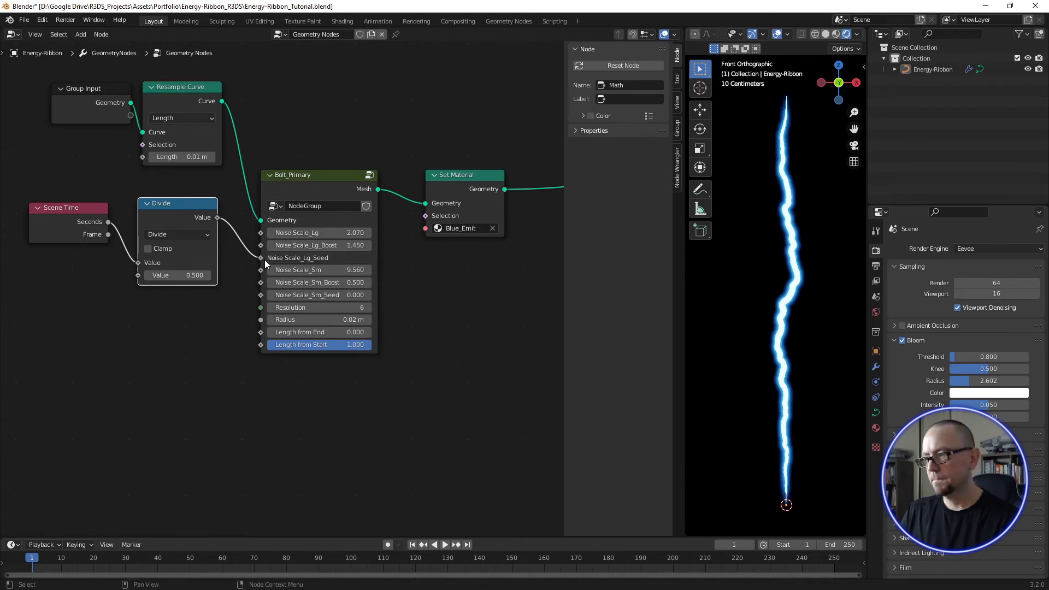
{"action": "left_click", "coordinate": [444, 545]}
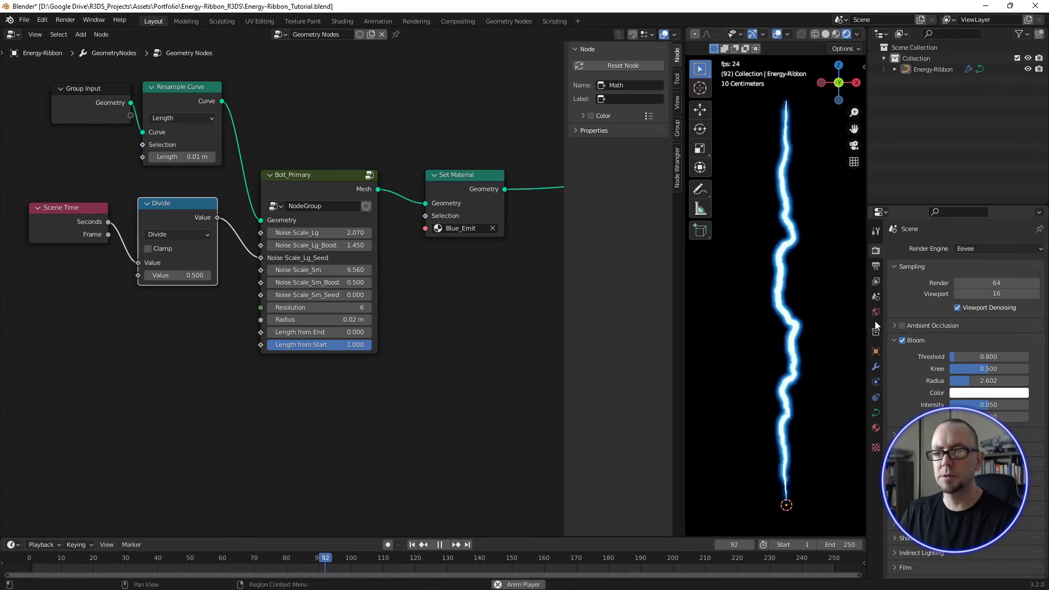
Step: Change the scene frame rate to 30 fps, then settle on 60 fps
{"action": "left_click", "coordinate": [876, 265]}
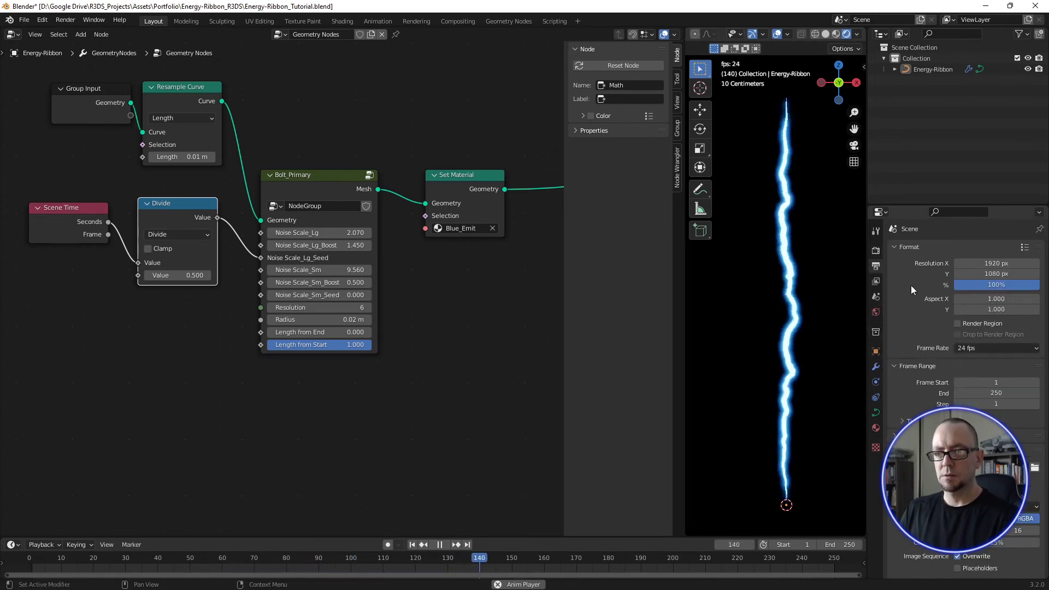
{"action": "scroll", "coordinate": [912, 311], "scroll_direction": "down", "scroll_amount": 1}
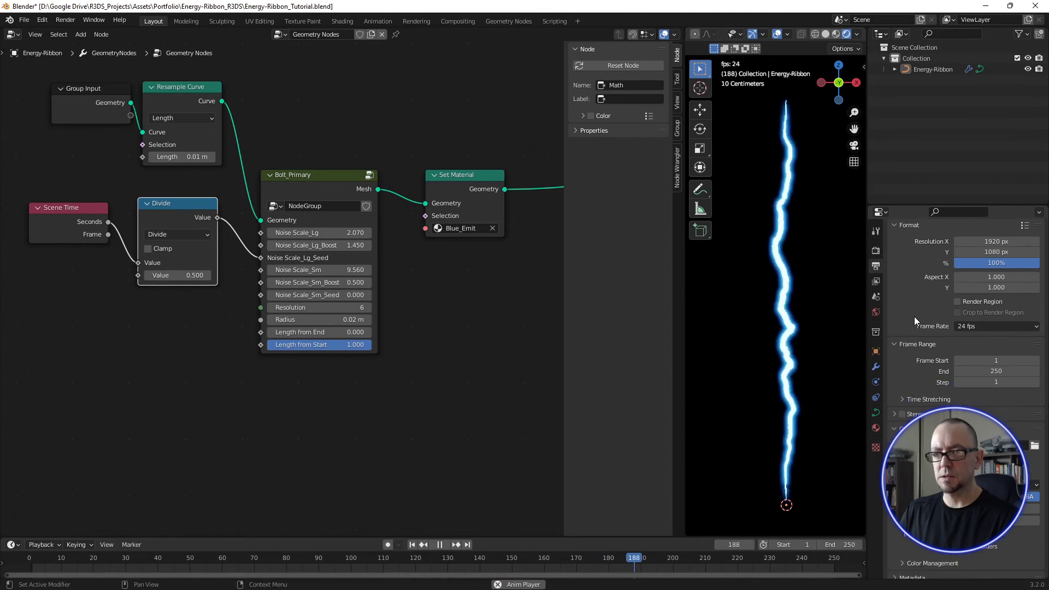
{"action": "scroll", "coordinate": [918, 319], "scroll_direction": "down", "scroll_amount": 1}
{"action": "left_click", "coordinate": [979, 304]}
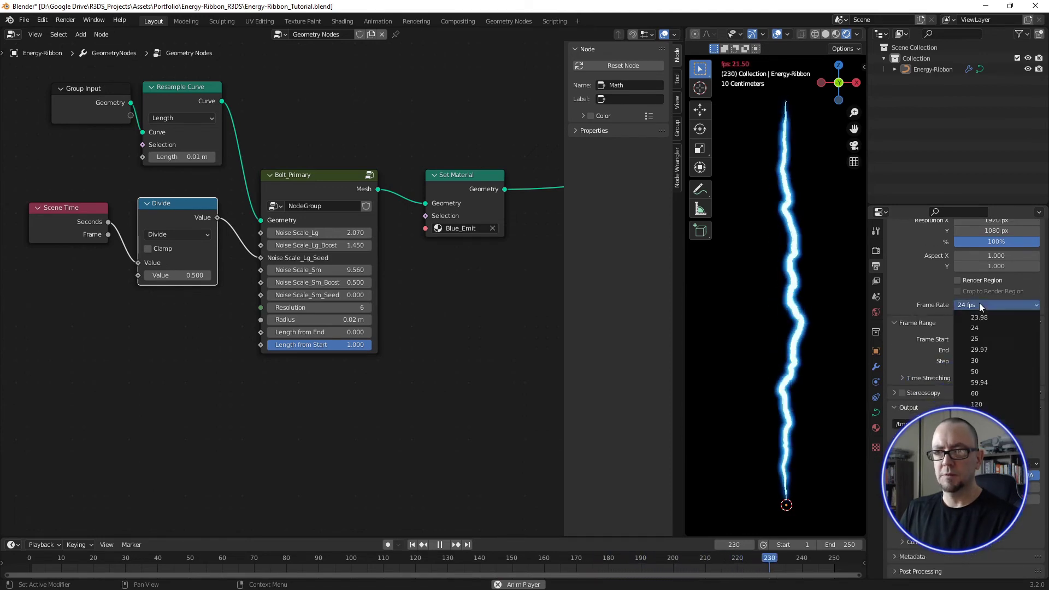
{"action": "left_click", "coordinate": [974, 360]}
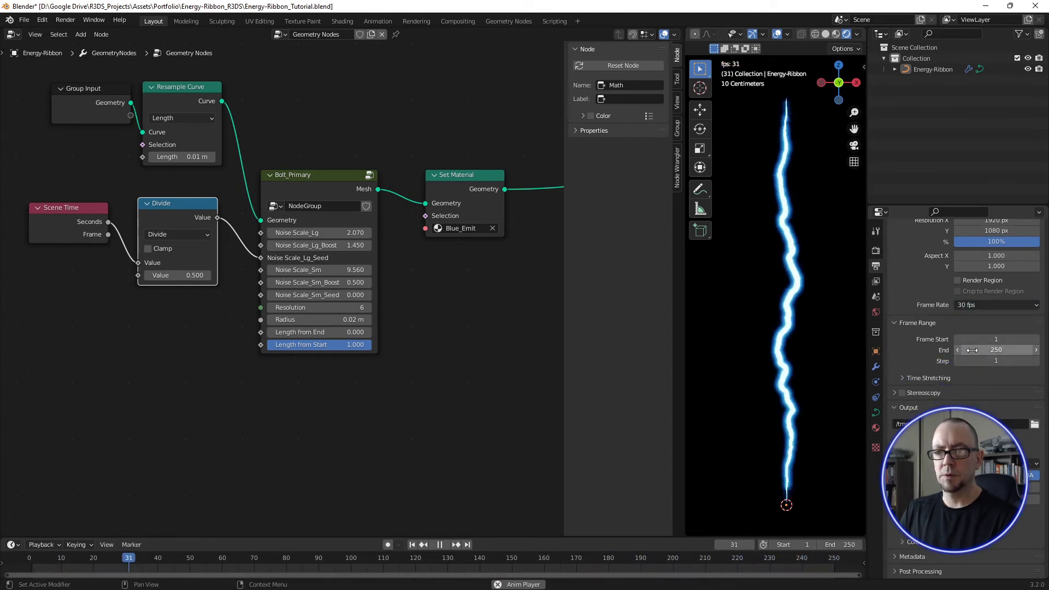
{"action": "left_click", "coordinate": [961, 305]}
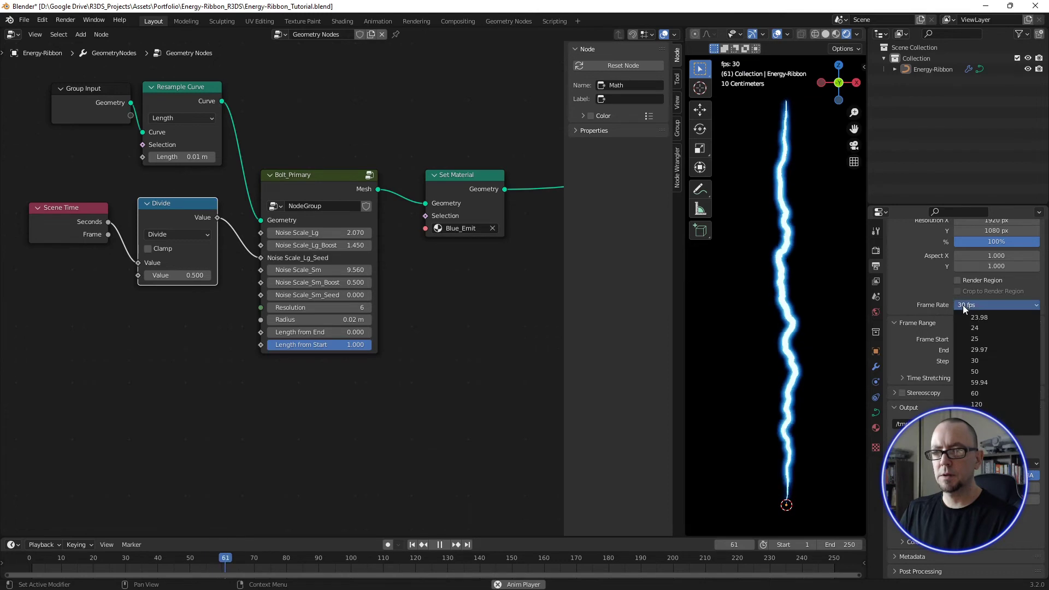
{"action": "left_click", "coordinate": [974, 393]}
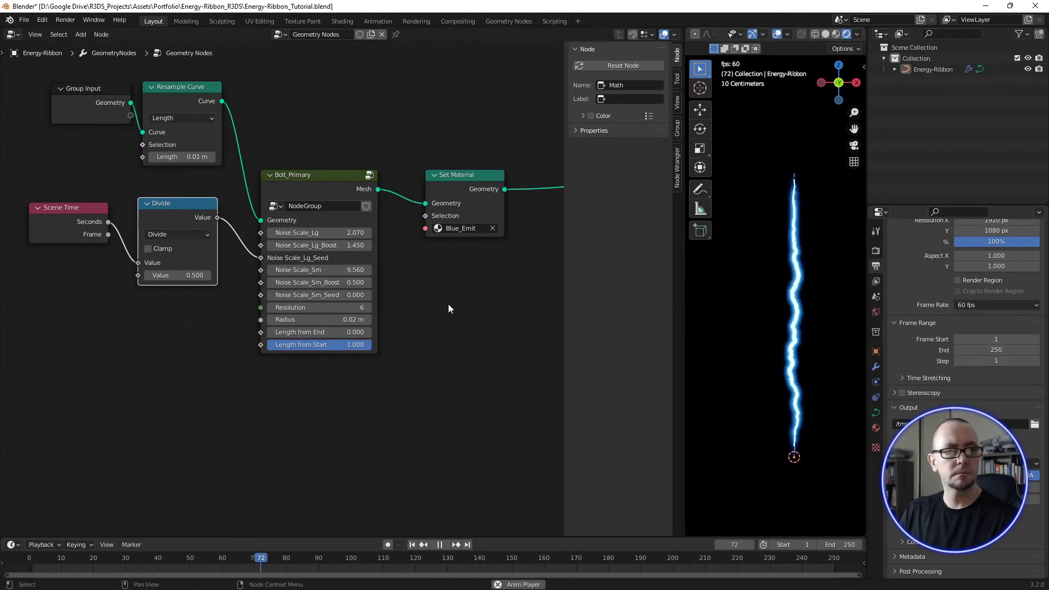
Step: Adjust the Divide node's second value to 2.110
{"action": "mouse_move", "coordinate": [180, 275]}
{"action": "left_mouse_down"}
{"action": "mouse_move", "coordinate": [202, 275]}
{"action": "mouse_move", "coordinate": [158, 275]}
{"action": "mouse_move", "coordinate": [172, 275]}
{"action": "left_mouse_up"}
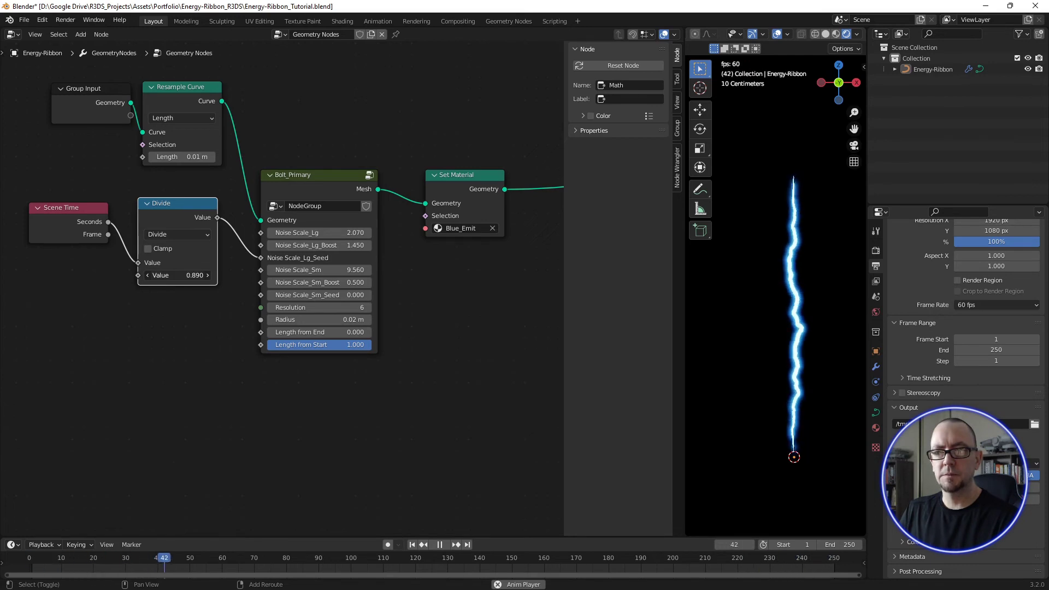
{"action": "mouse_move", "coordinate": [180, 275]}
{"action": "left_mouse_down"}
{"action": "mouse_move", "coordinate": [191, 276]}
{"action": "mouse_move", "coordinate": [170, 277]}
{"action": "left_mouse_up"}
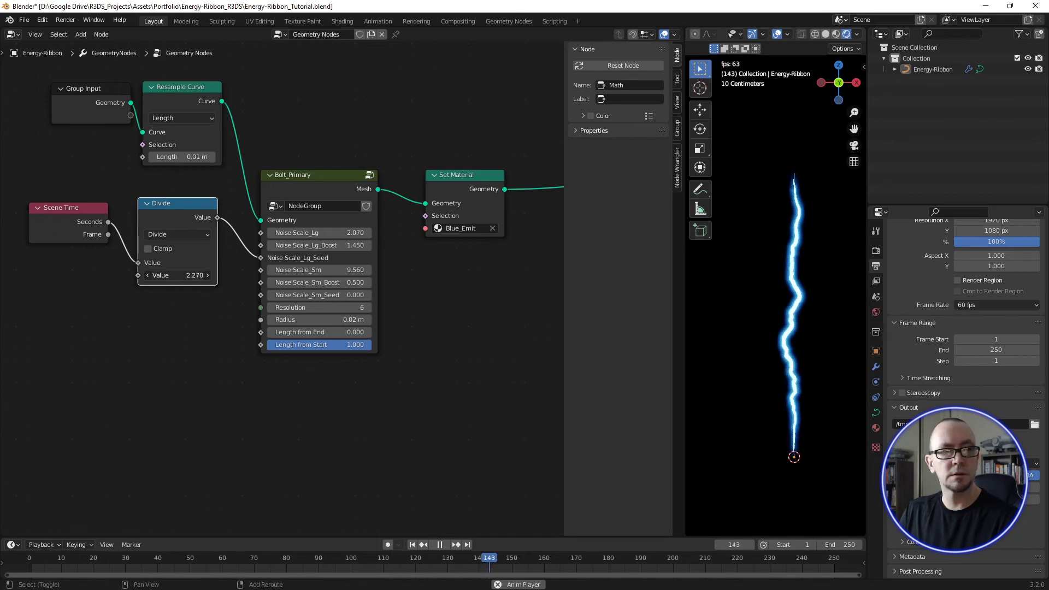
{"action": "left_click_drag", "start_coordinate": [170, 278], "coordinate": [142, 278], "text": "shift"}
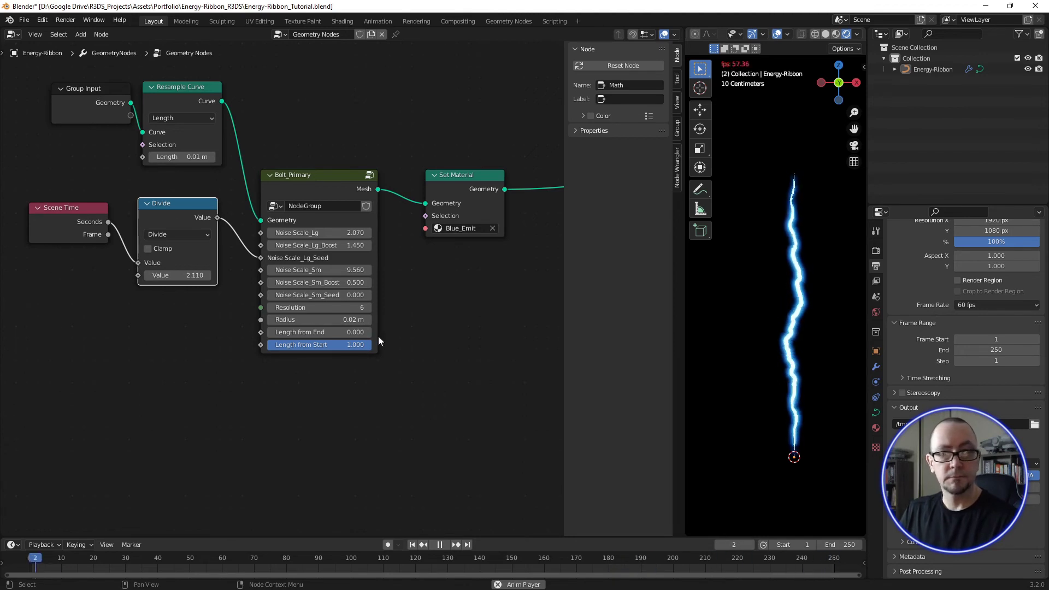
Step: Stop playback, rewind to frame 1, and pan the node editor
{"action": "left_click", "coordinate": [440, 545]}
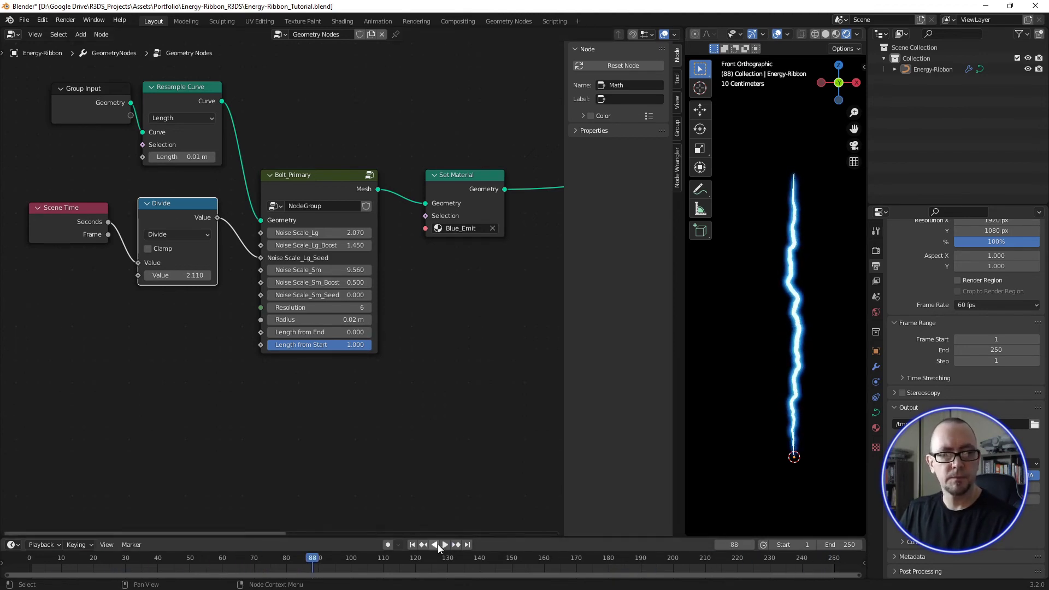
{"action": "left_click", "coordinate": [412, 544]}
{"action": "scroll", "coordinate": [421, 368], "scroll_direction": "down", "scroll_amount": 2}
{"action": "mouse_move", "coordinate": [473, 372]}
{"action": "middle_mouse_down"}
{"action": "mouse_move", "coordinate": [392, 341]}
{"action": "mouse_move", "coordinate": [387, 282]}
{"action": "mouse_move", "coordinate": [374, 275]}
{"action": "middle_mouse_up"}
{"action": "scroll", "coordinate": [391, 332], "scroll_direction": "down", "scroll_amount": 1}
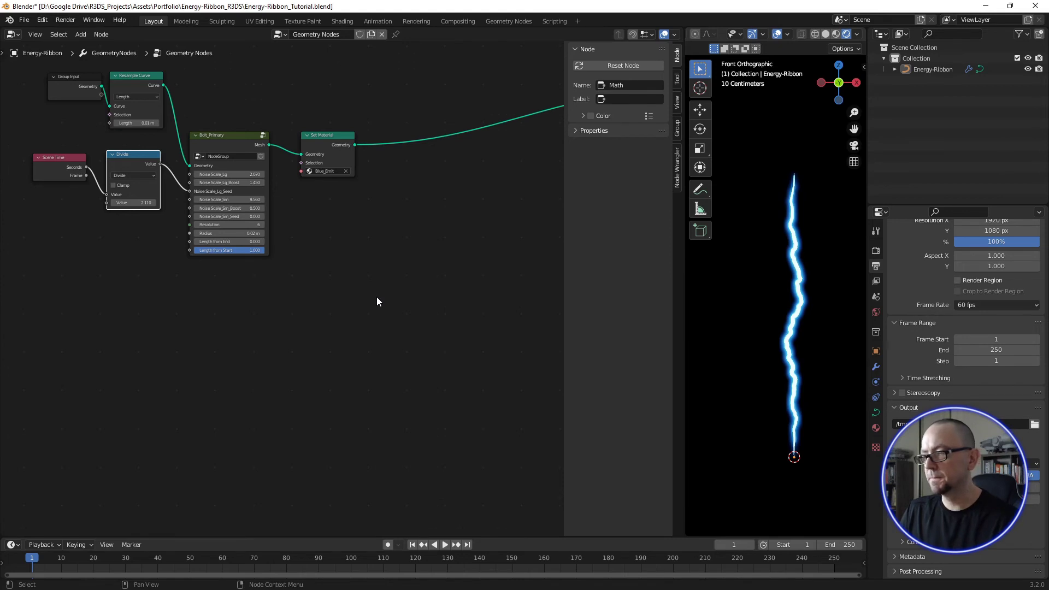
Step: Box-select Scene Time, Divide, Bolt_Primary and Set Material and duplicate them with Shift+D
{"action": "left_click_drag", "start_coordinate": [46, 303], "coordinate": [384, 157]}
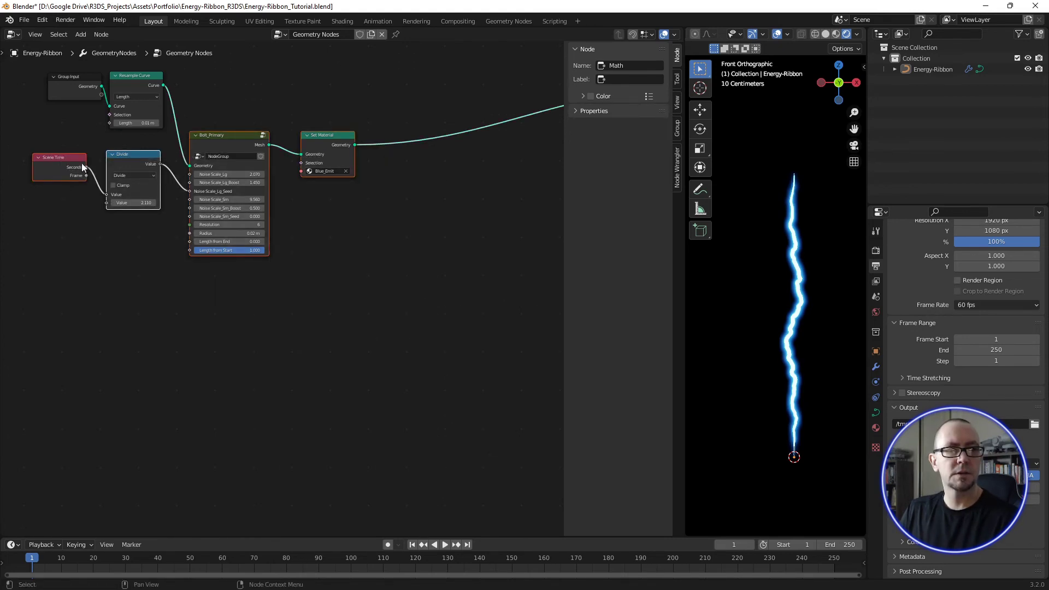
{"action": "left_click", "coordinate": [223, 138]}
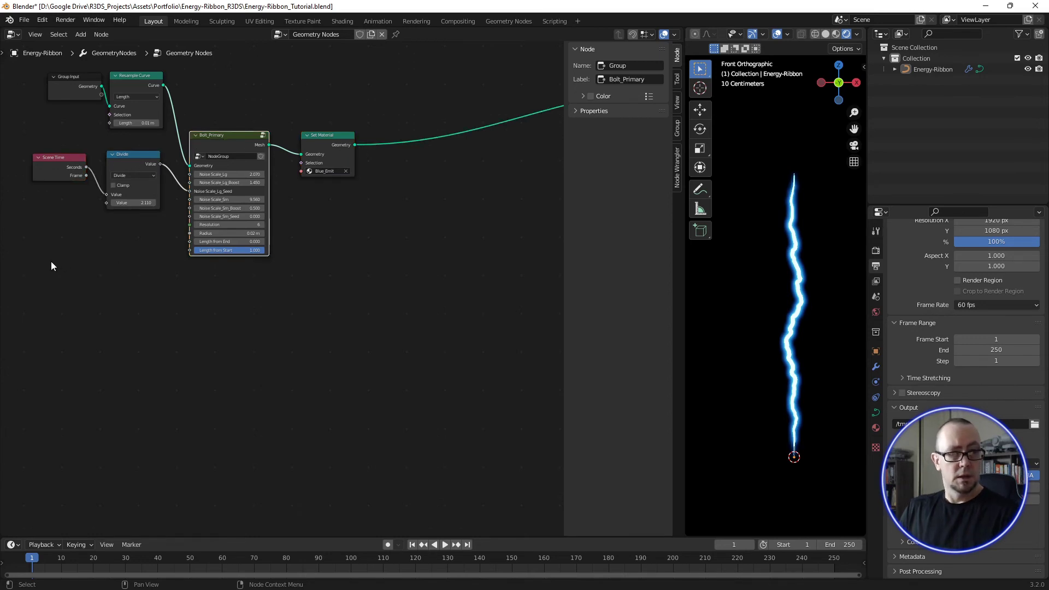
{"action": "left_click_drag", "start_coordinate": [55, 272], "coordinate": [356, 152]}
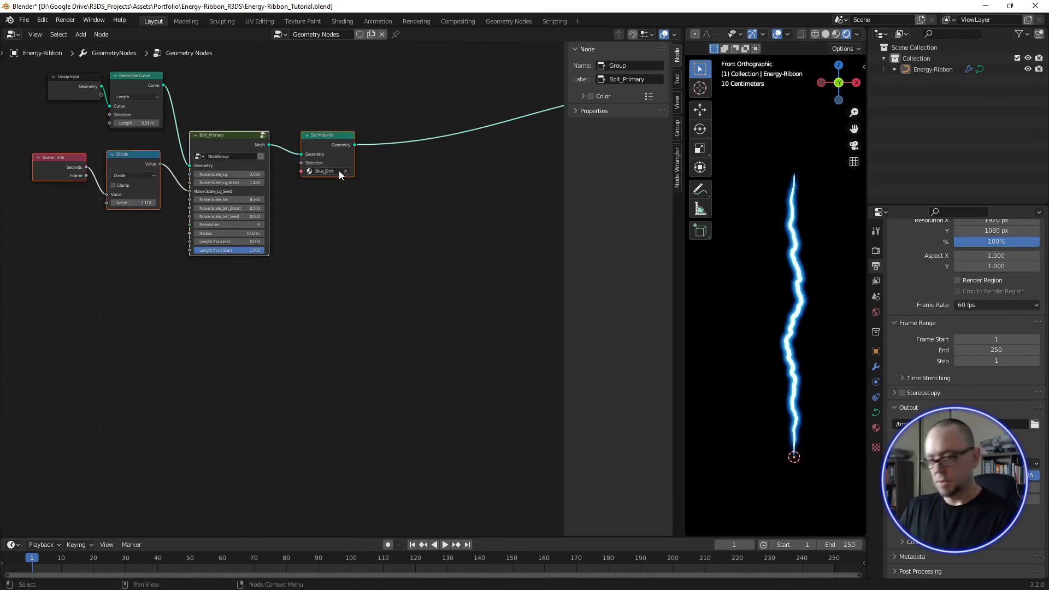
{"action": "key", "text": "shift+d"}
Step: Place the duplicated nodes and rename the copied material Blue_Emit.001 to Red_Emit
{"action": "left_click", "coordinate": [339, 309]}
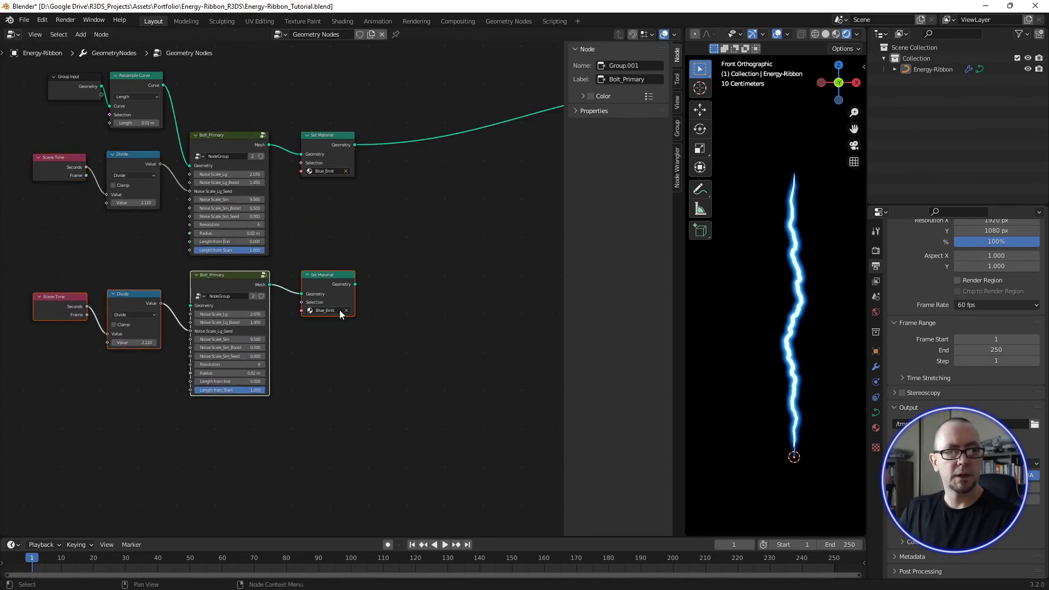
{"action": "left_click", "coordinate": [401, 287]}
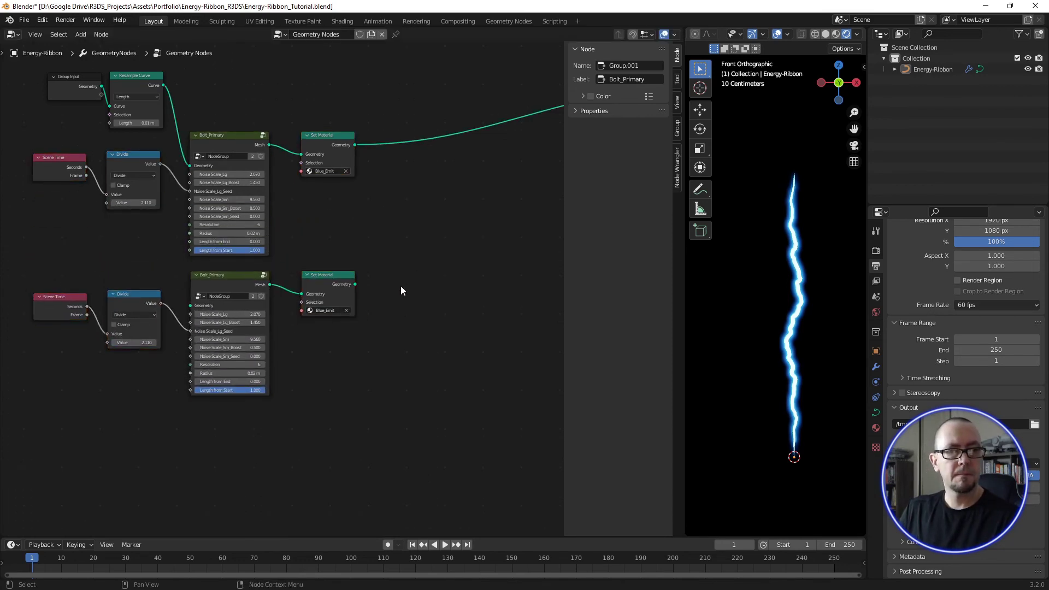
{"action": "mouse_move", "coordinate": [323, 310]}
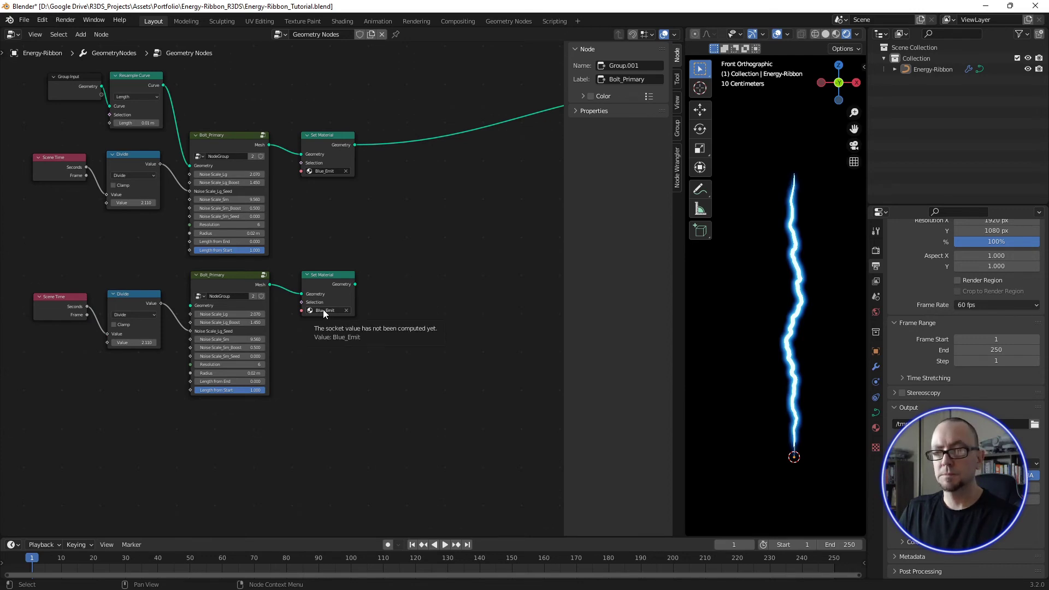
{"action": "left_click", "coordinate": [875, 425]}
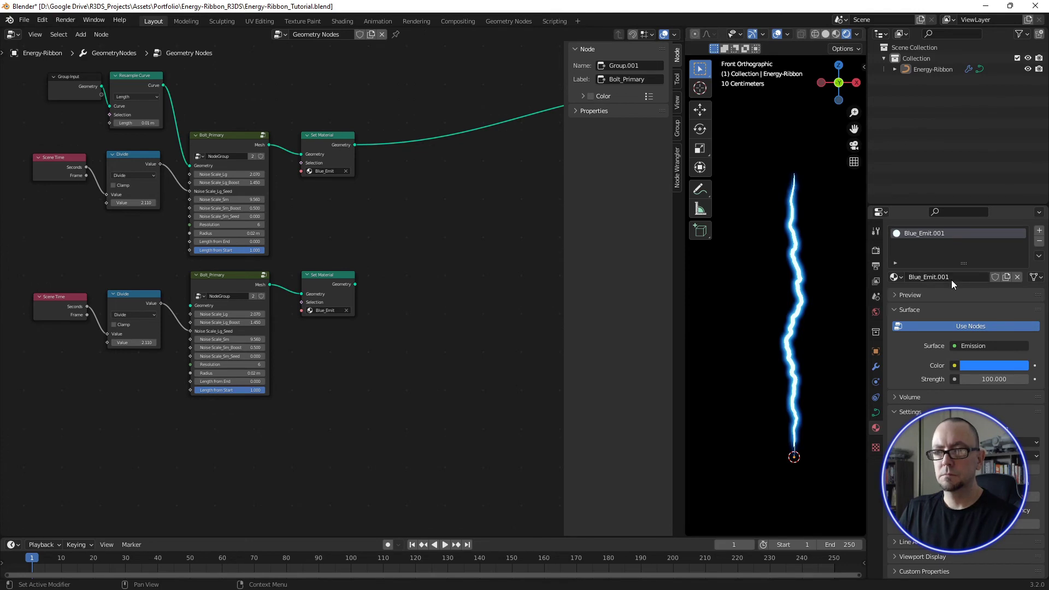
{"action": "double_click", "coordinate": [952, 279]}
{"action": "type", "text": "Y"}
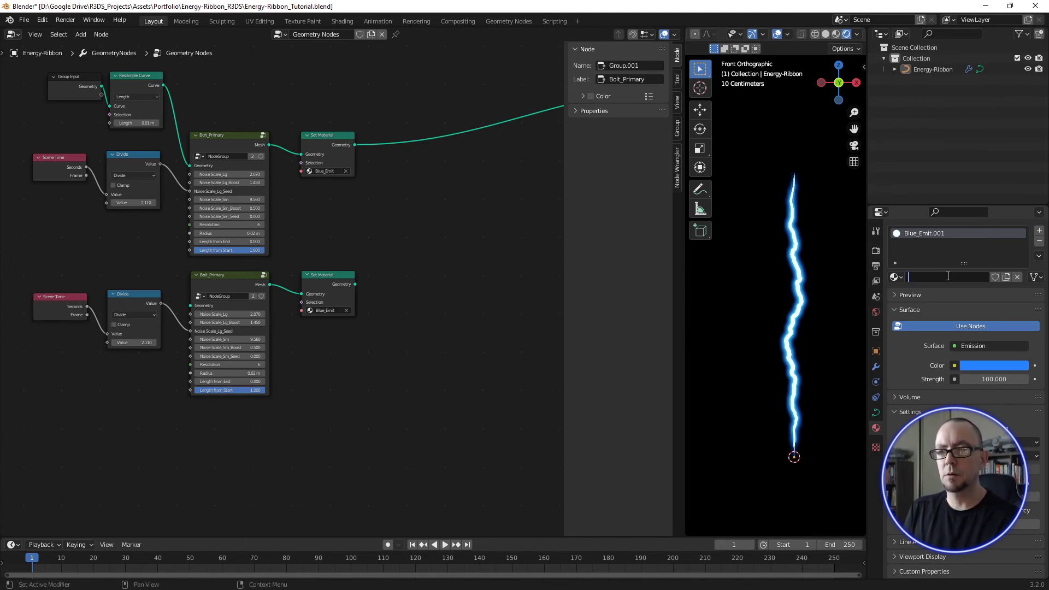
{"action": "type", "text": "Red"}
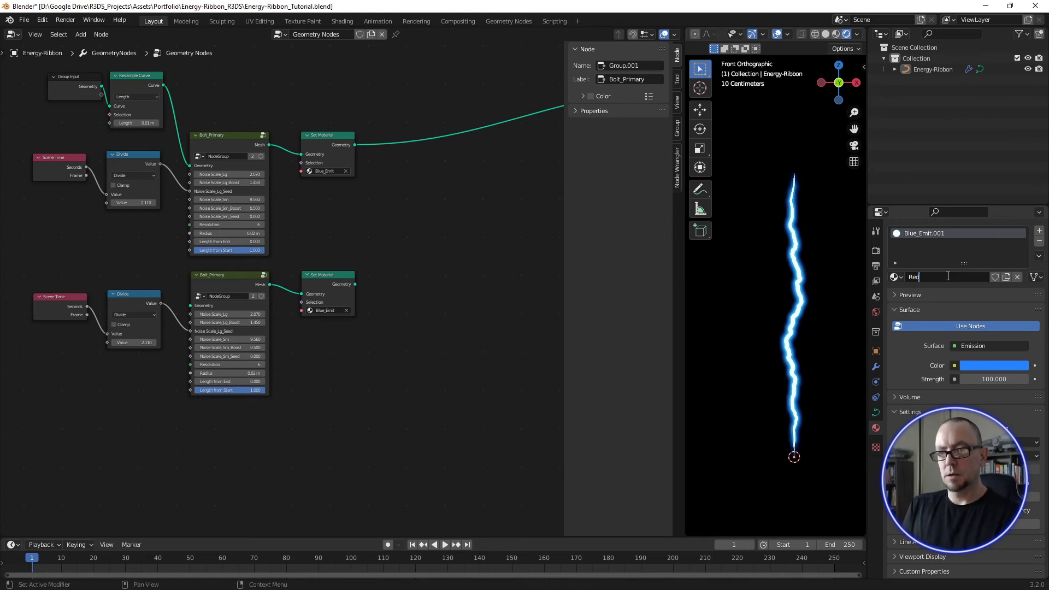
{"action": "type", "text": "_Emit"}
{"action": "key", "text": "Return"}
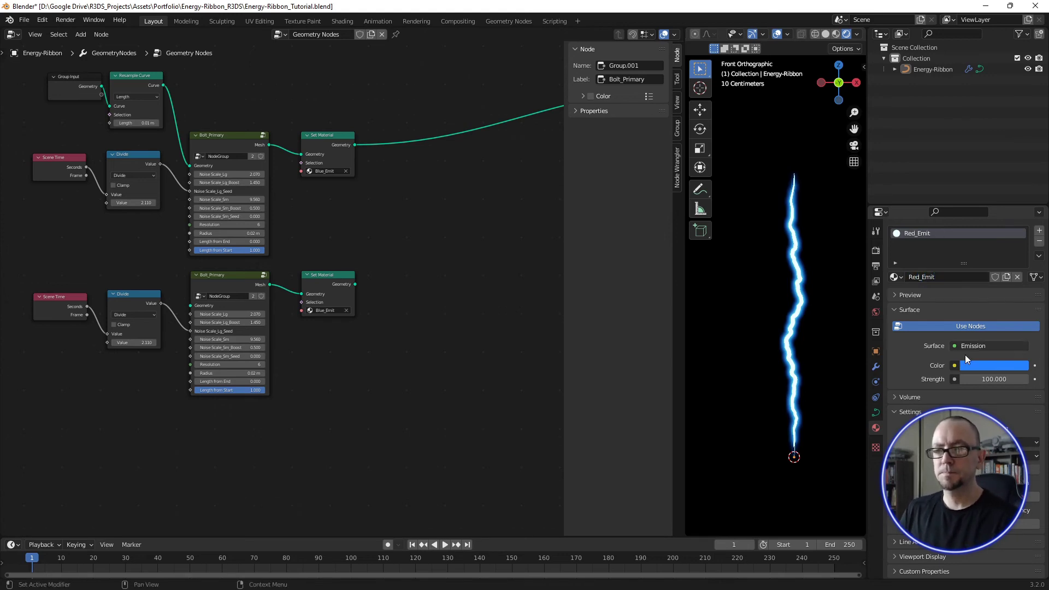
Step: Change Red_Emit's emission colour from blue to hot pink
{"action": "left_click", "coordinate": [981, 365]}
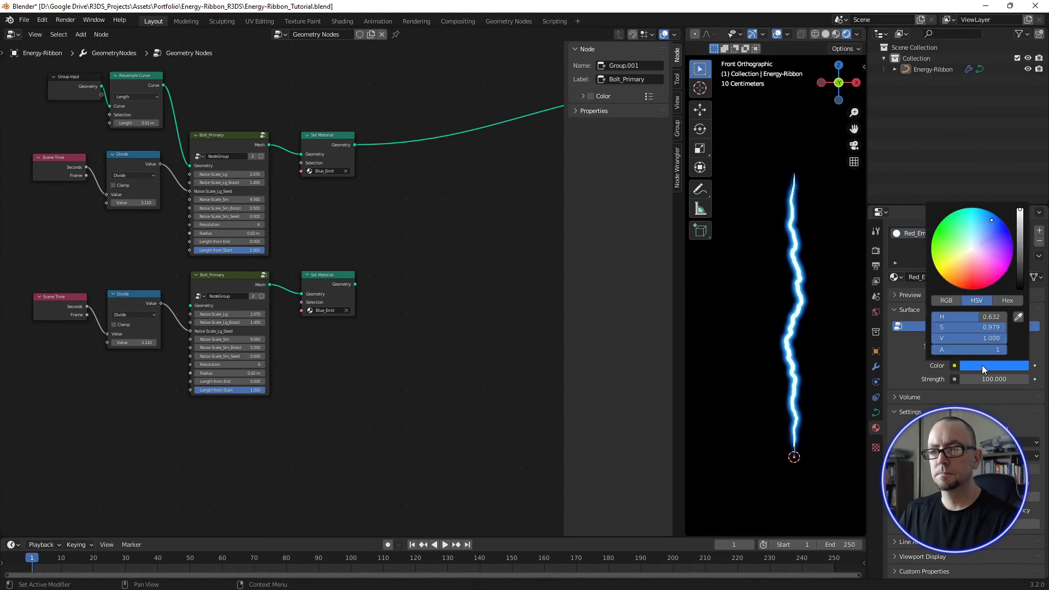
{"action": "left_click_drag", "start_coordinate": [969, 317], "coordinate": [999, 317]}
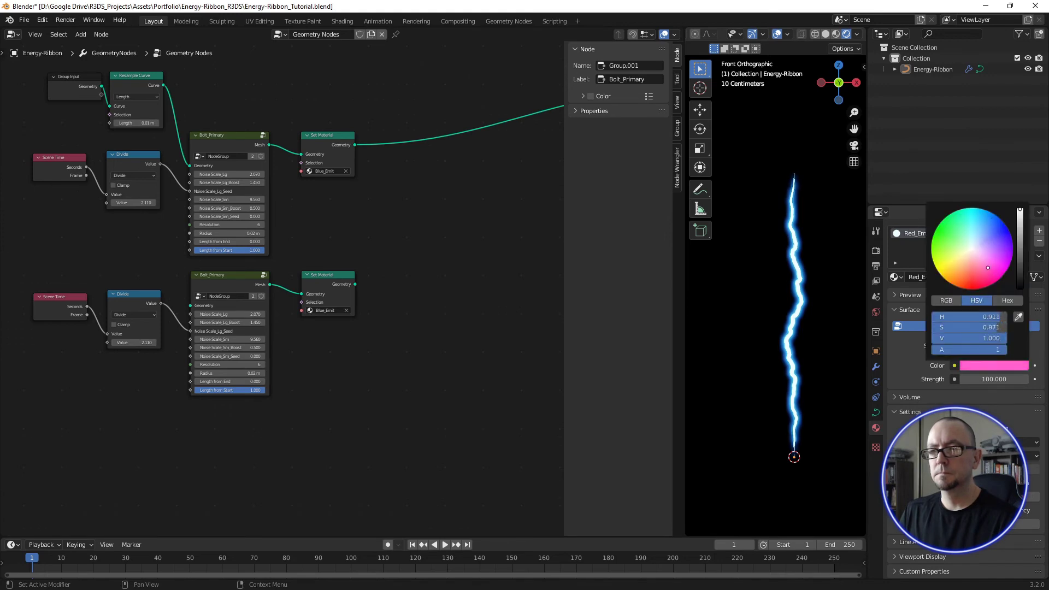
{"action": "left_click_drag", "start_coordinate": [987, 267], "coordinate": [985, 285]}
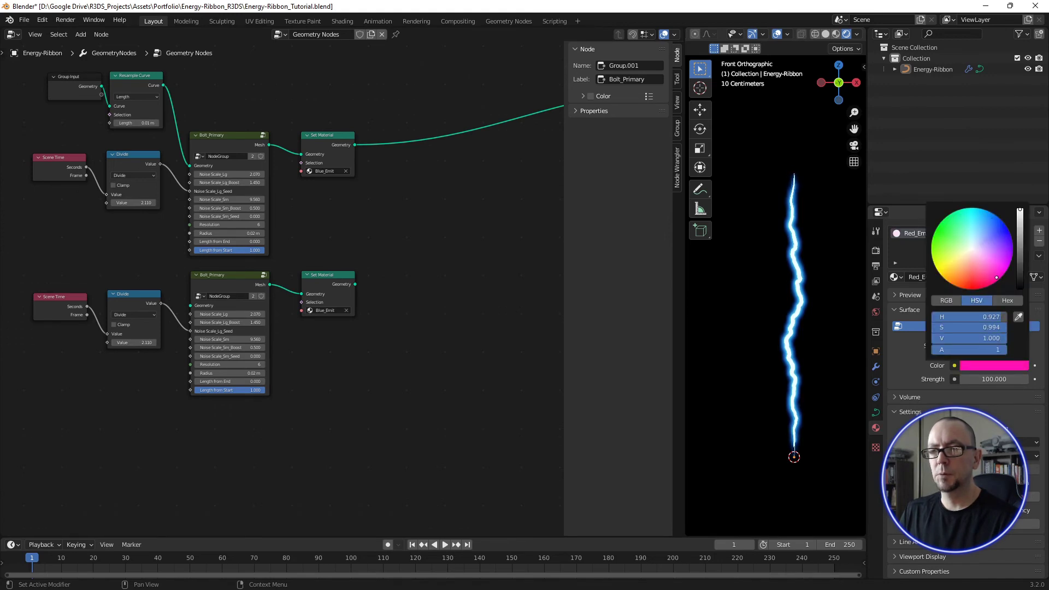
{"action": "left_click_drag", "start_coordinate": [998, 271], "coordinate": [1000, 276]}
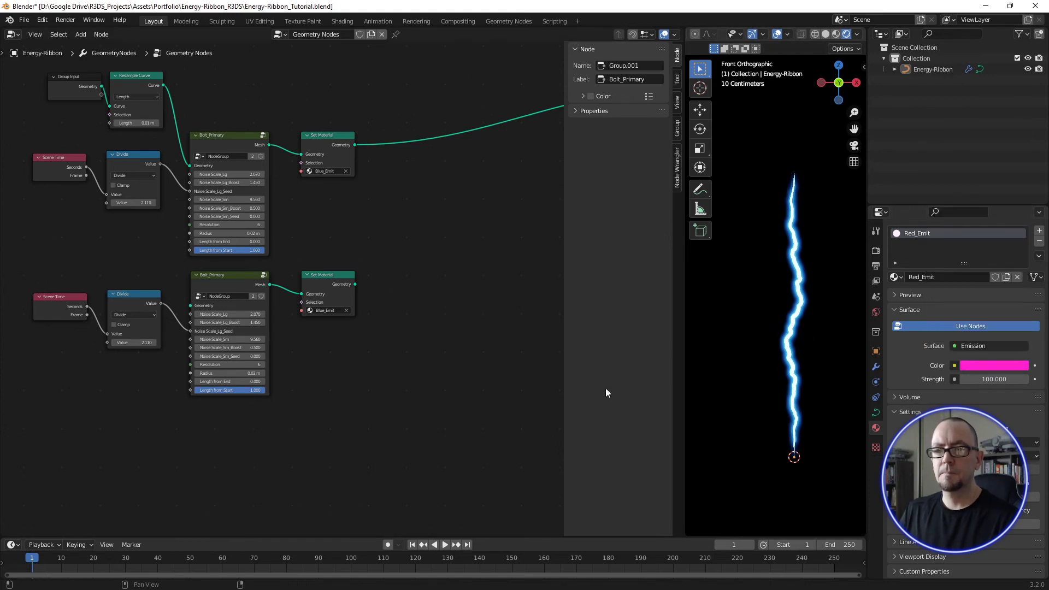
Step: Assign Red_Emit to the second Set Material, preview it at the output, and feed it the resampled curve
{"action": "left_click", "coordinate": [331, 309]}
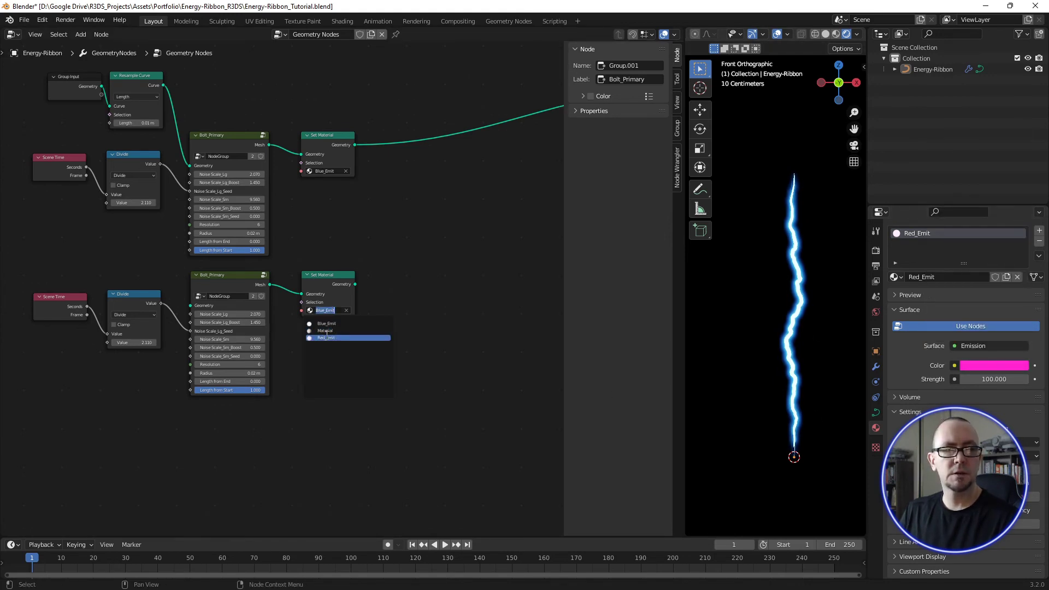
{"action": "middle_click_drag", "start_coordinate": [357, 336], "coordinate": [152, 375]}
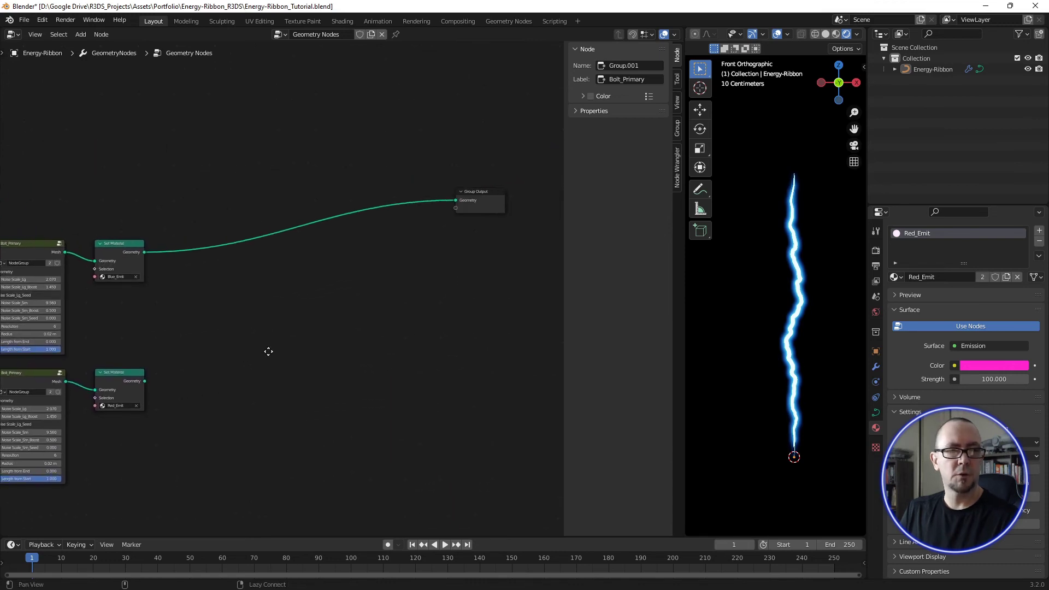
{"action": "left_click_drag", "start_coordinate": [133, 380], "coordinate": [444, 199]}
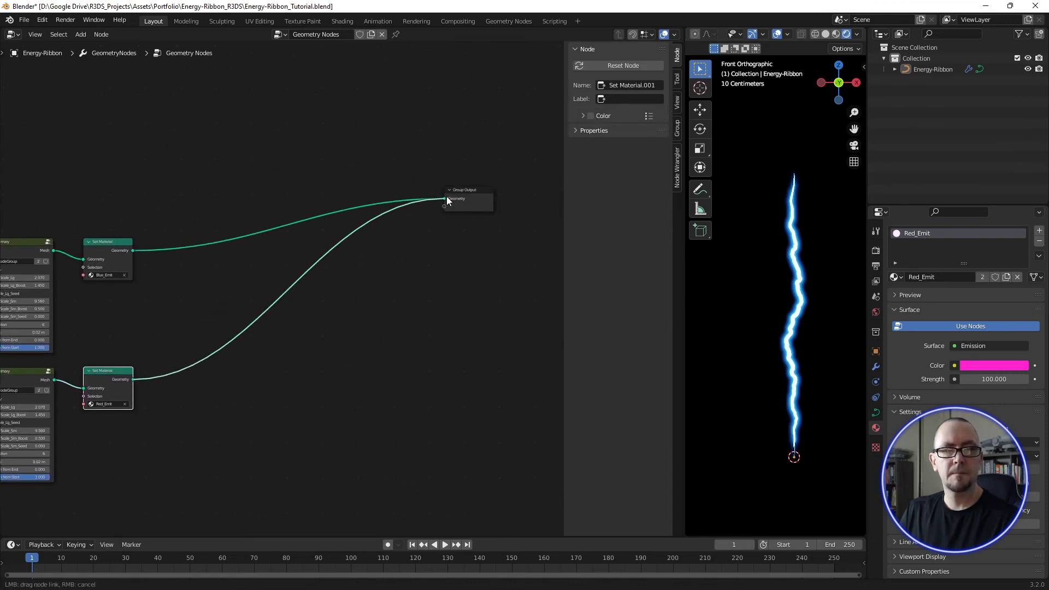
{"action": "middle_click_drag", "start_coordinate": [296, 417], "coordinate": [331, 400]}
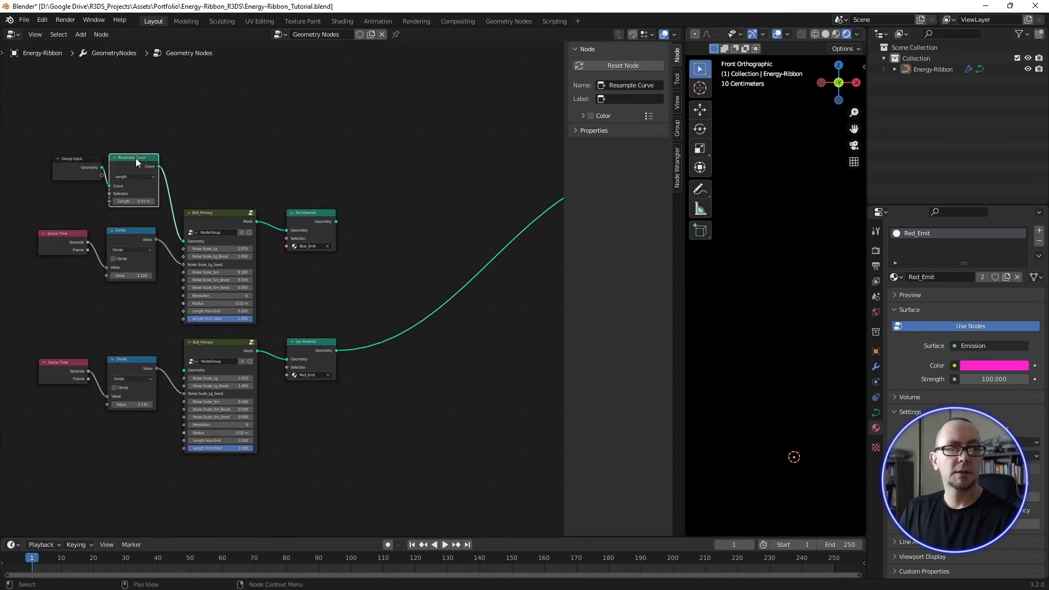
{"action": "left_click_drag", "start_coordinate": [136, 158], "coordinate": [166, 172]}
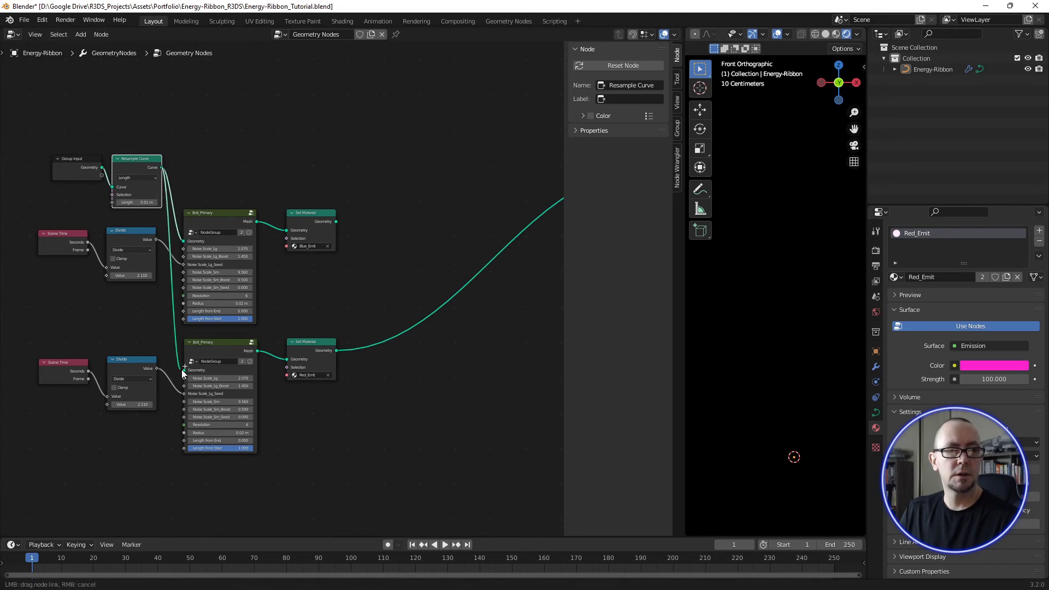
{"action": "left_click_drag", "start_coordinate": [185, 370], "coordinate": [185, 370]}
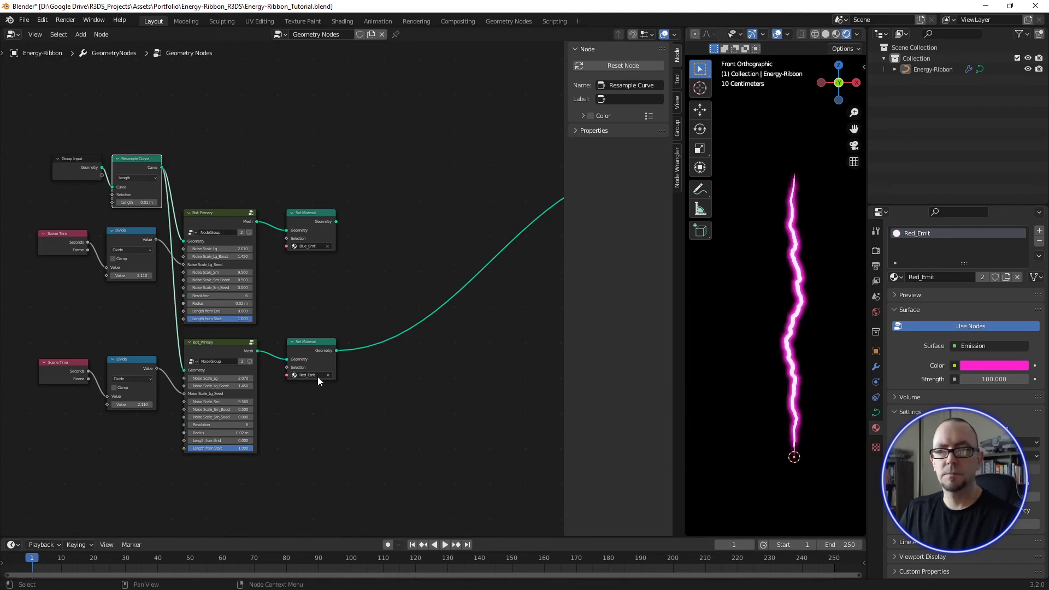
Step: Reconnect the blue bolt's Set Material to the Group Output
{"action": "scroll", "coordinate": [477, 352], "scroll_direction": "down", "scroll_amount": 2}
{"action": "mouse_move", "coordinate": [483, 359]}
{"action": "left_mouse_down", "text": "alt"}
{"action": "mouse_move", "coordinate": [417, 304]}
{"action": "mouse_move", "coordinate": [393, 328]}
{"action": "left_mouse_up", "text": "alt"}
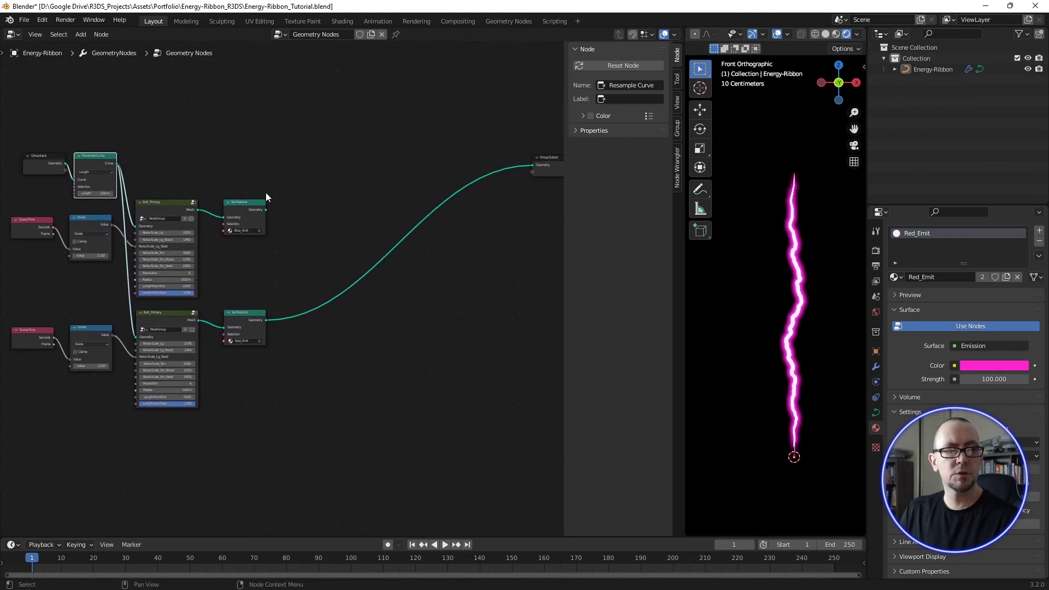
{"action": "left_click_drag", "start_coordinate": [266, 211], "coordinate": [464, 184]}
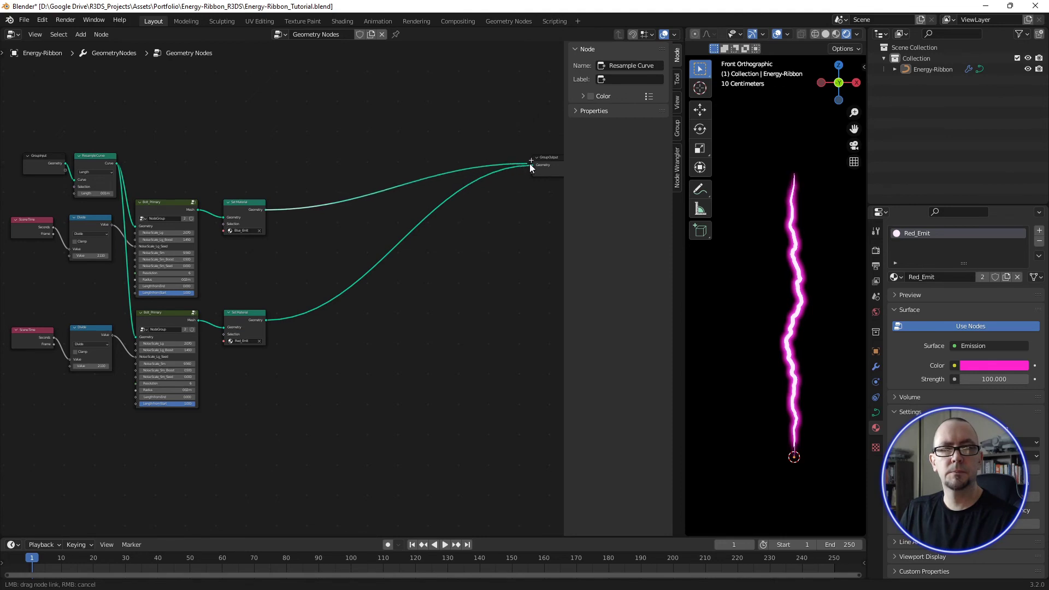
{"action": "left_click_drag", "start_coordinate": [529, 163], "coordinate": [533, 165]}
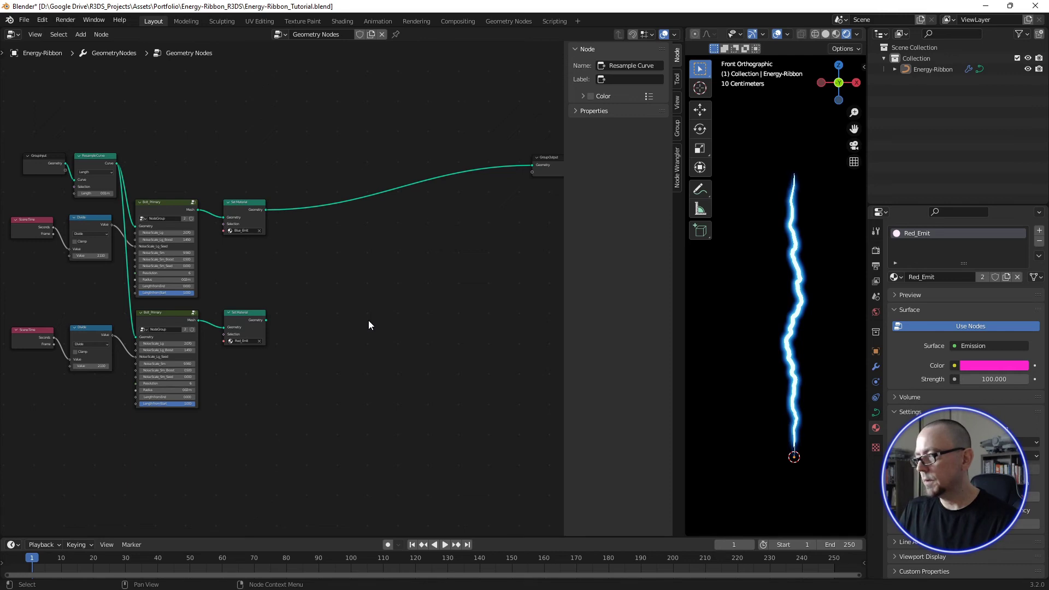
Step: Add a Join Geometry node on the output link and connect the pink bolt's Set Material into it
{"action": "key", "text": "shift+a"}
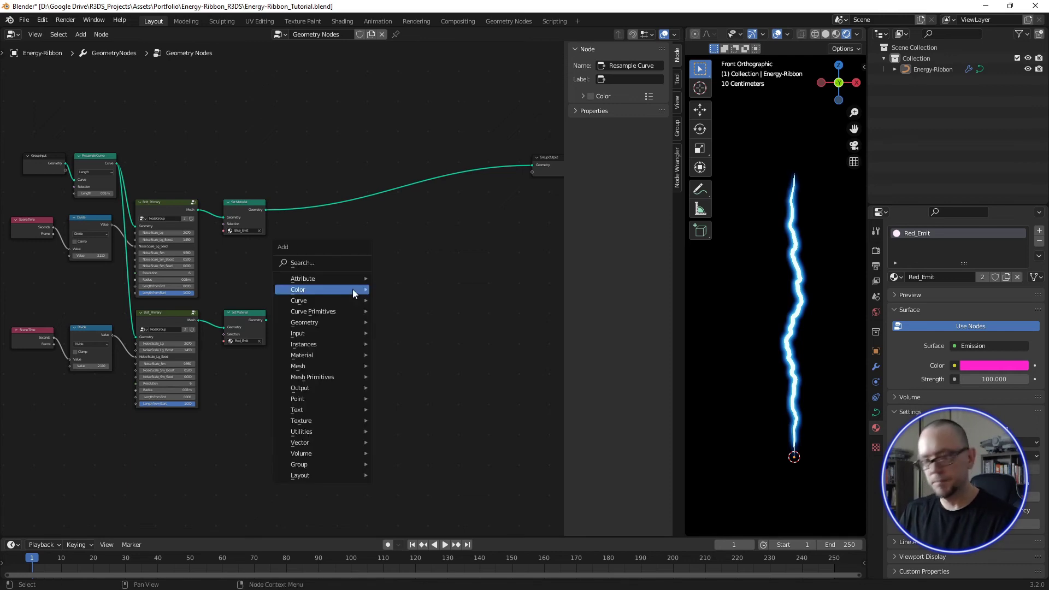
{"action": "type", "text": "s"}
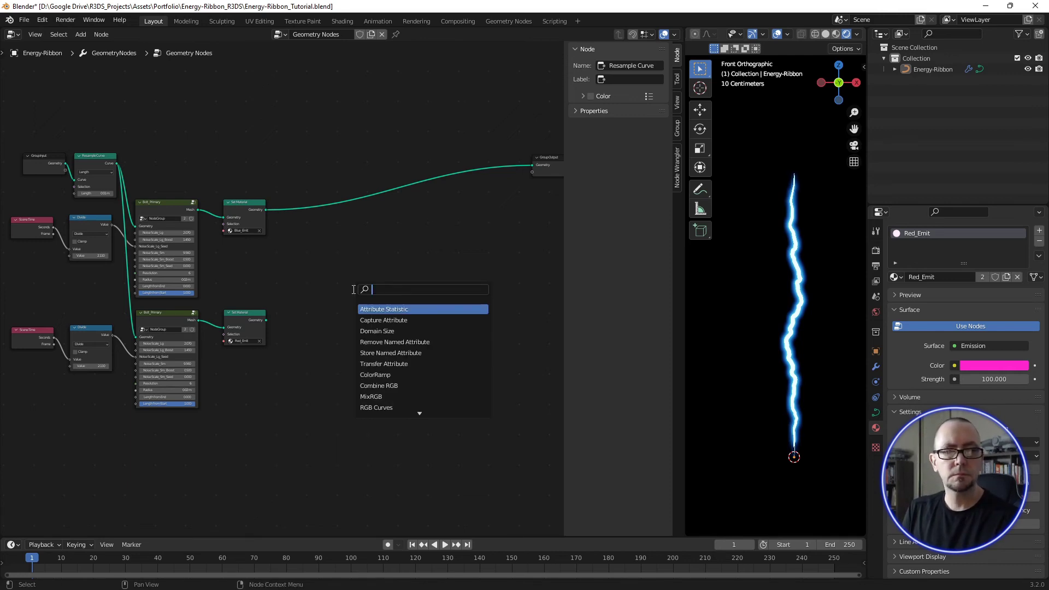
{"action": "type", "text": "join"}
{"action": "left_click", "coordinate": [379, 320]}
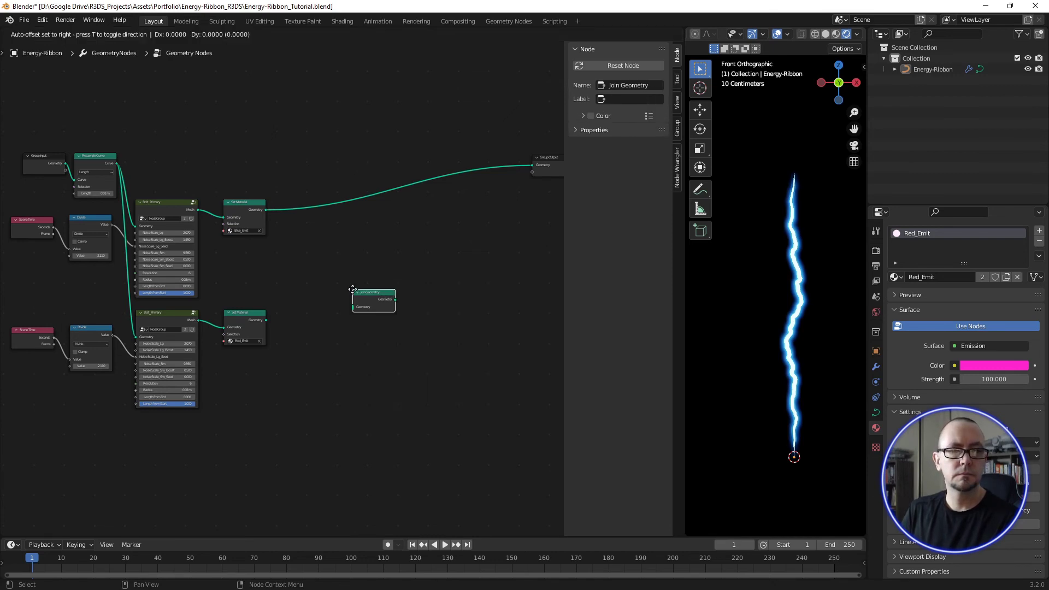
{"action": "left_click", "coordinate": [344, 223]}
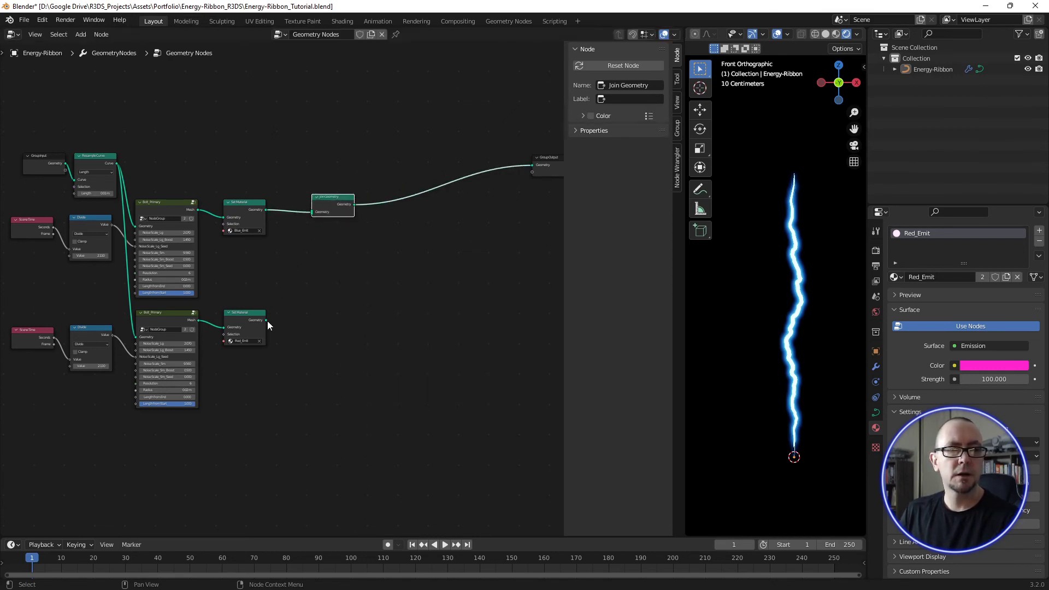
{"action": "left_click_drag", "start_coordinate": [267, 320], "coordinate": [289, 255]}
{"action": "left_click_drag", "start_coordinate": [308, 219], "coordinate": [311, 216]}
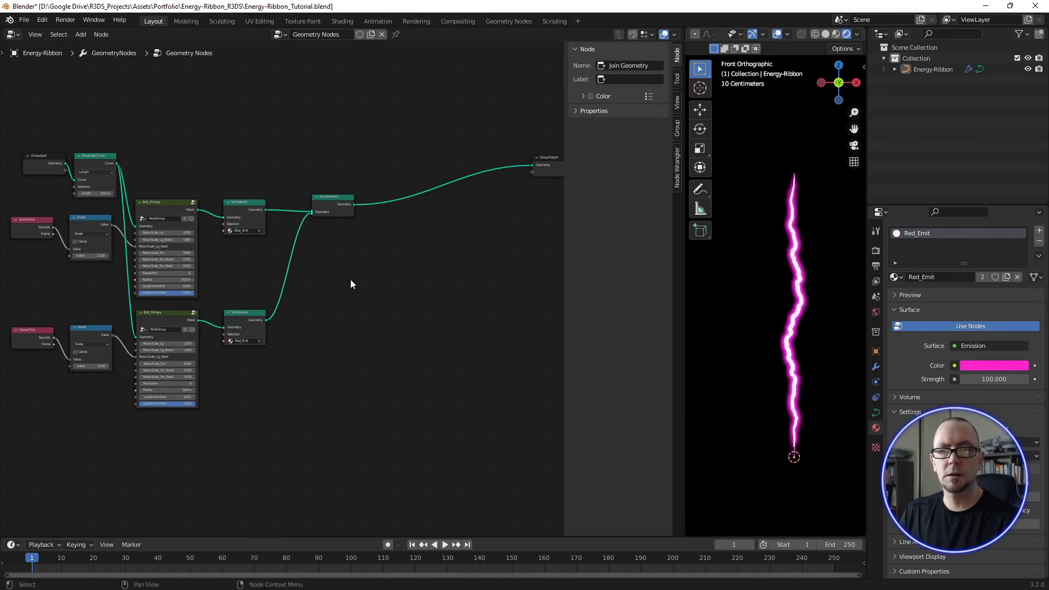
{"action": "middle_click_drag", "start_coordinate": [372, 337], "coordinate": [447, 335]}
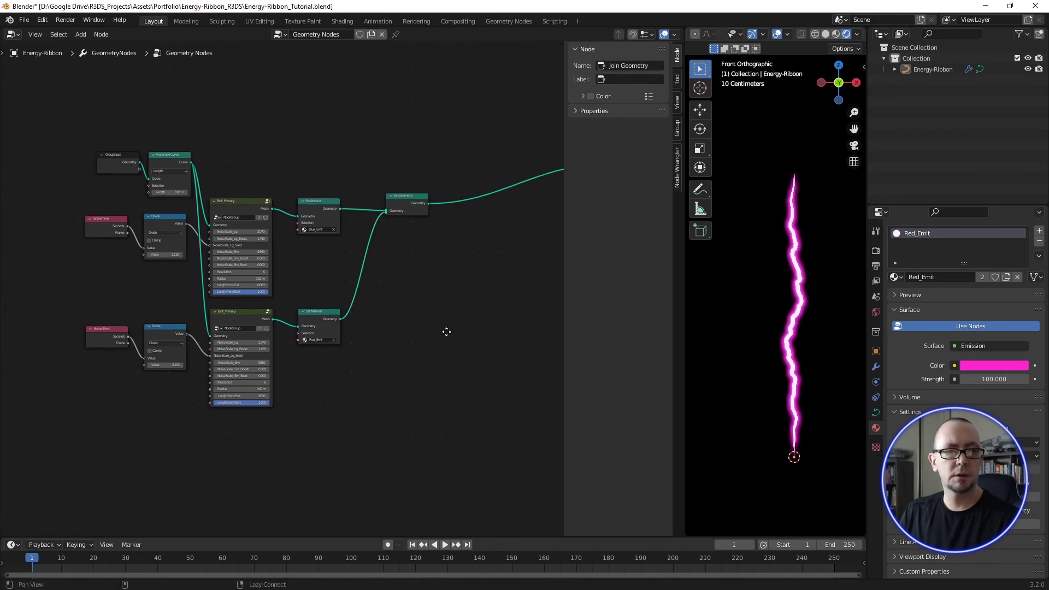
Step: Select the second bolt group and relabel it Bolt_Secondary in the N panel
{"action": "left_click", "coordinate": [244, 313]}
{"action": "scroll", "coordinate": [241, 316], "scroll_direction": "up", "scroll_amount": 1}
{"action": "scroll", "coordinate": [237, 317], "scroll_direction": "up", "scroll_amount": 2}
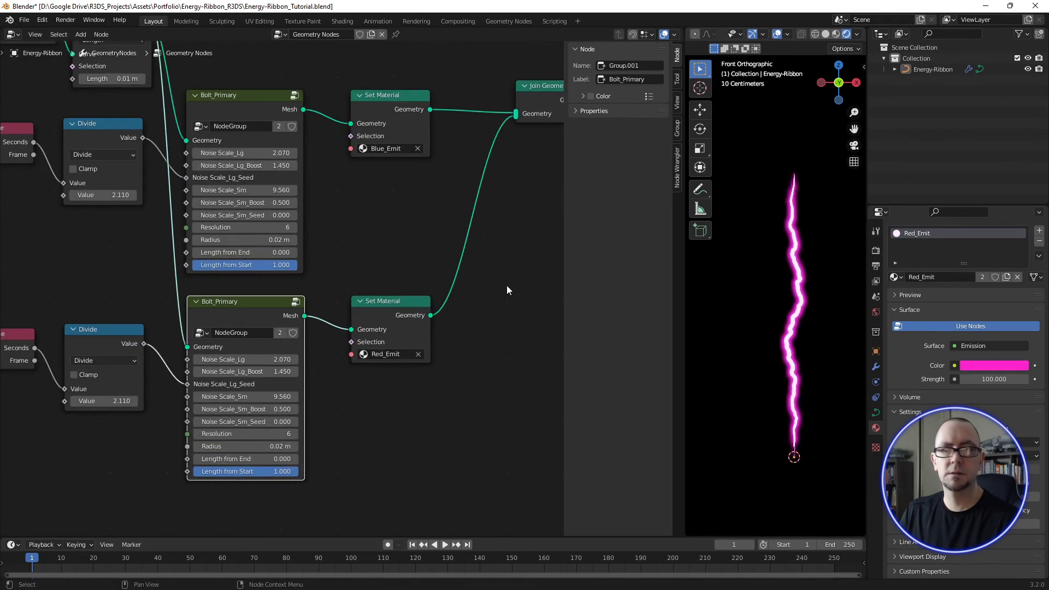
{"action": "left_click", "coordinate": [651, 81]}
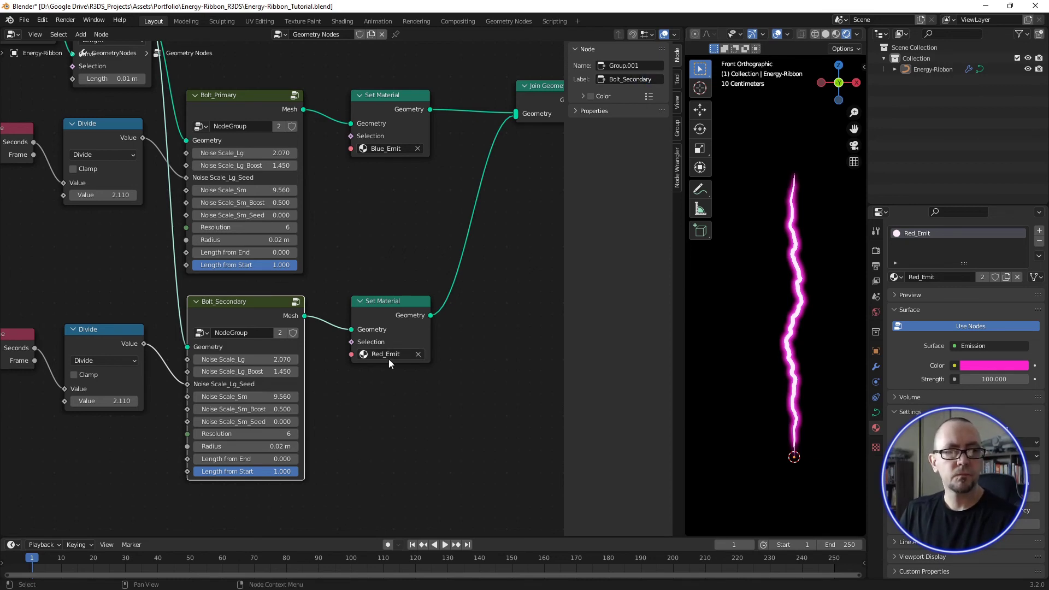
Step: Preview the bolts, then raise Bolt_Secondary's Noise Scale_Lg to 2.350 and Boost to 2.710
{"action": "middle_click_drag", "start_coordinate": [389, 359], "coordinate": [357, 352]}
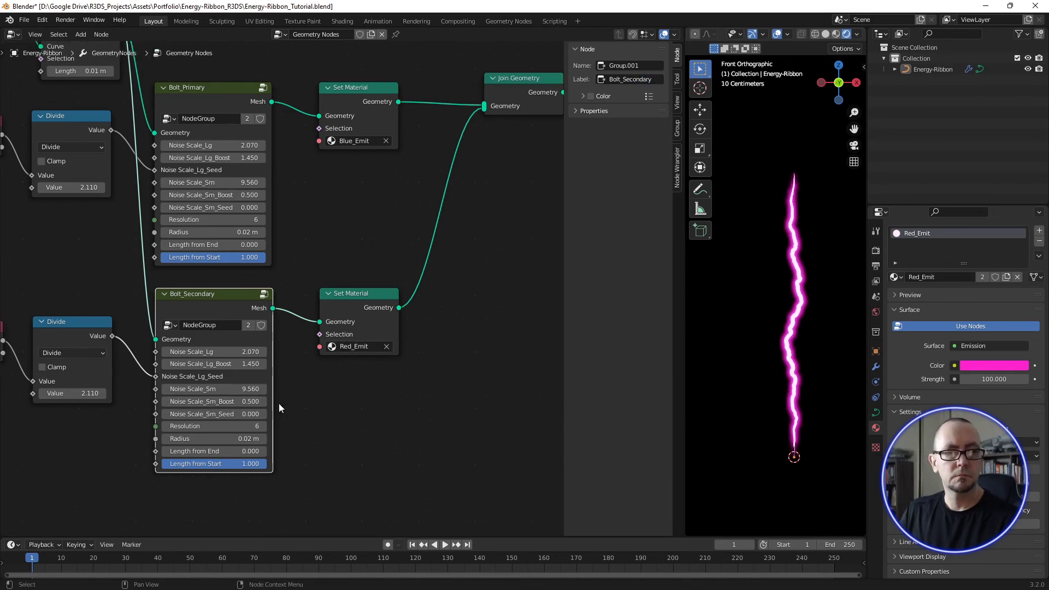
{"action": "left_click", "coordinate": [445, 544]}
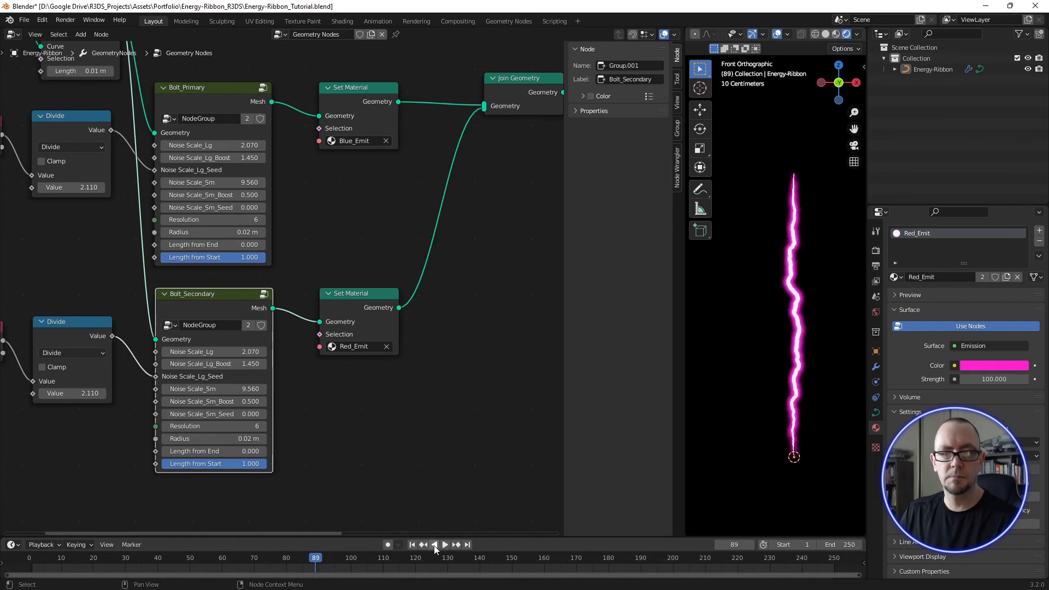
{"action": "left_click", "coordinate": [412, 546]}
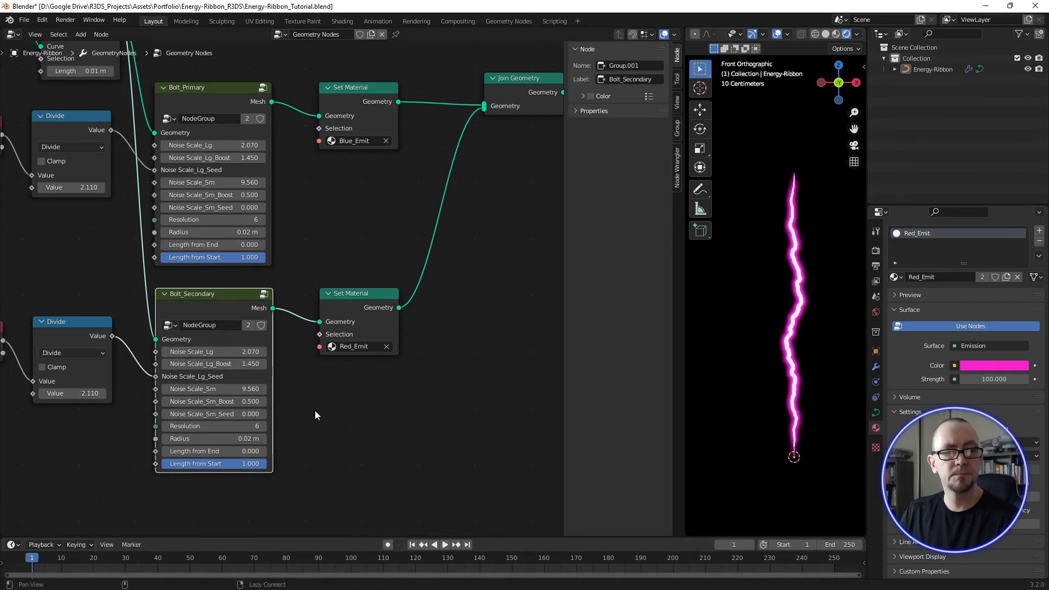
{"action": "middle_click_drag", "start_coordinate": [315, 411], "coordinate": [306, 392]}
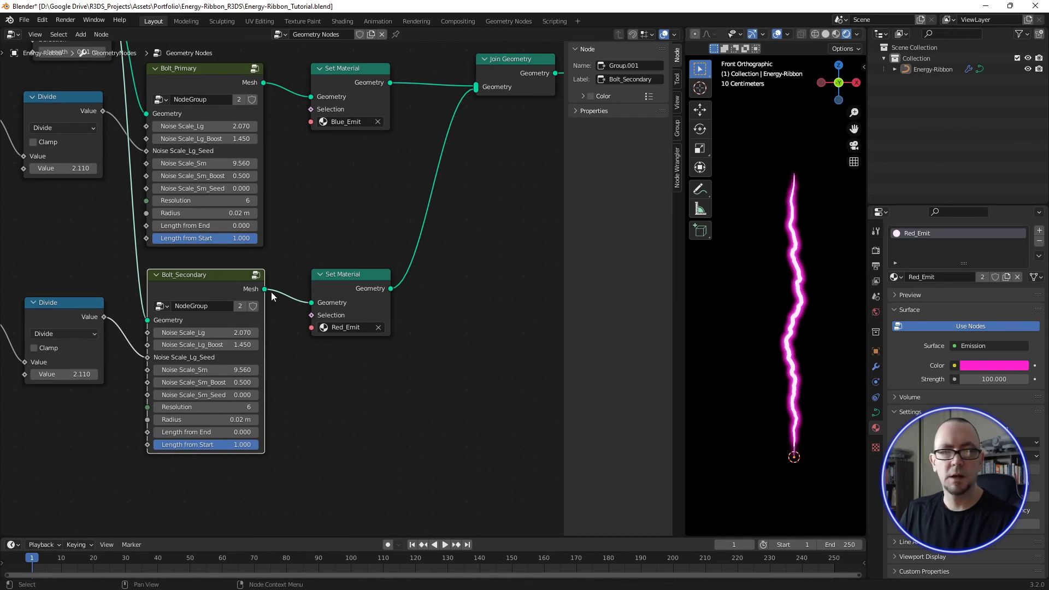
{"action": "left_click_drag", "start_coordinate": [204, 333], "coordinate": [249, 345]}
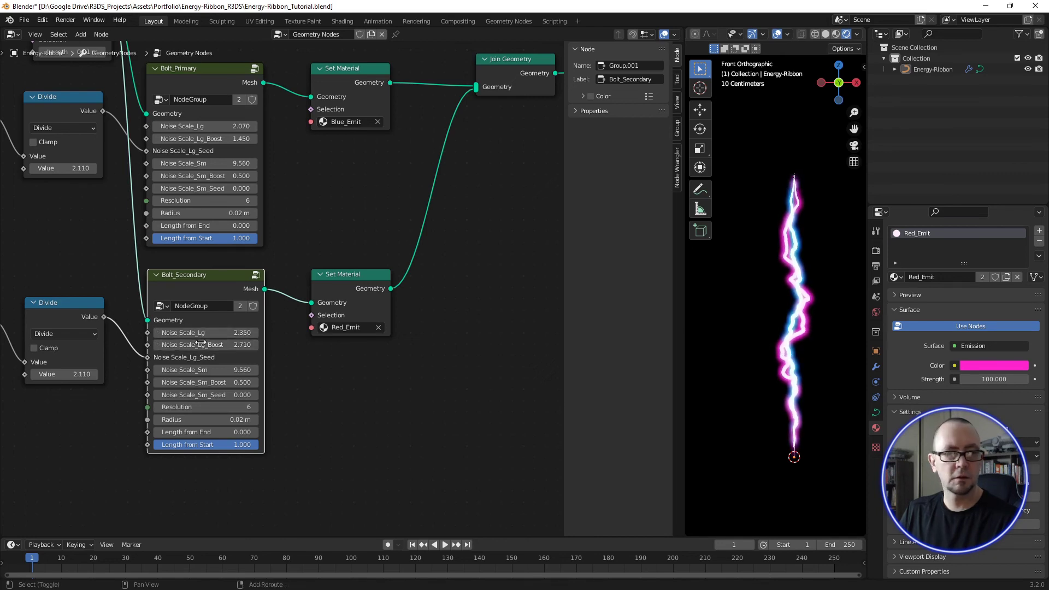
Step: Thin the secondary bolt's Radius to 0.005 m and play the animation
{"action": "left_click", "coordinate": [206, 421]}
{"action": "type", "text": ".01"}
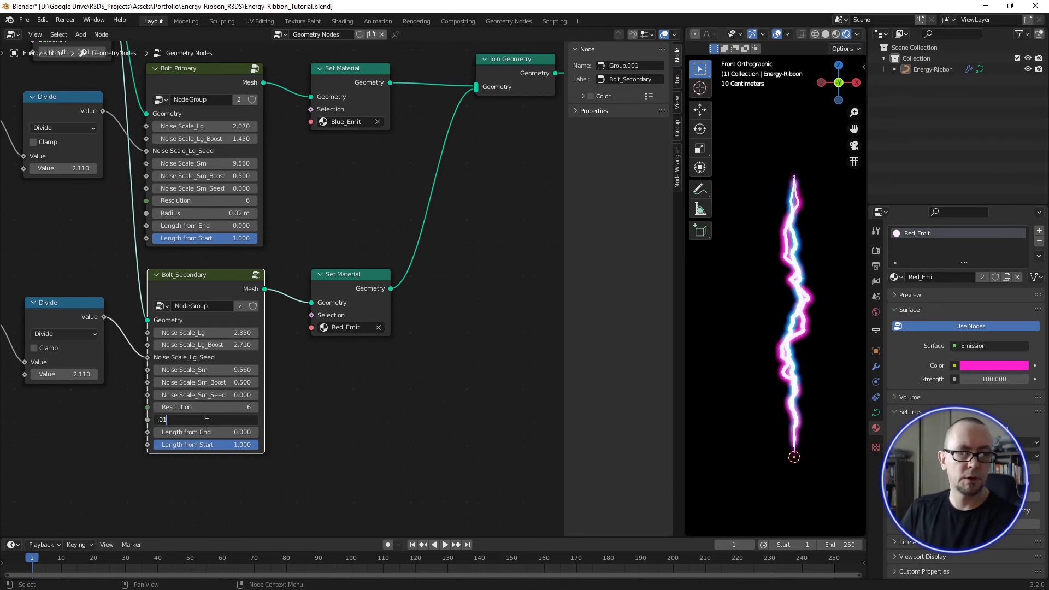
{"action": "key", "text": "Return"}
{"action": "left_click", "coordinate": [206, 421]}
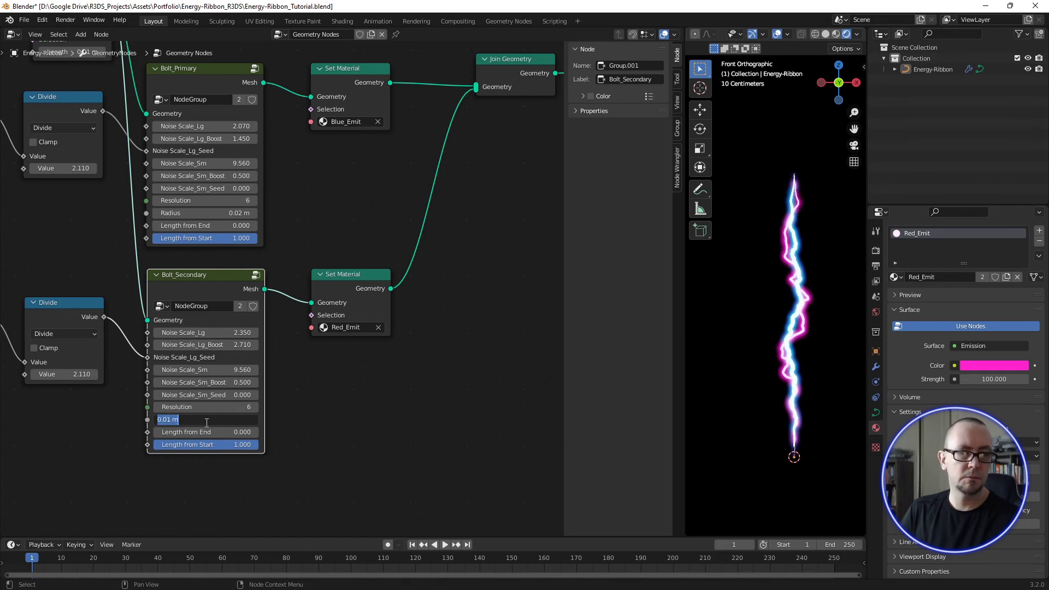
{"action": "type", "text": "05"}
{"action": "key", "text": "Return"}
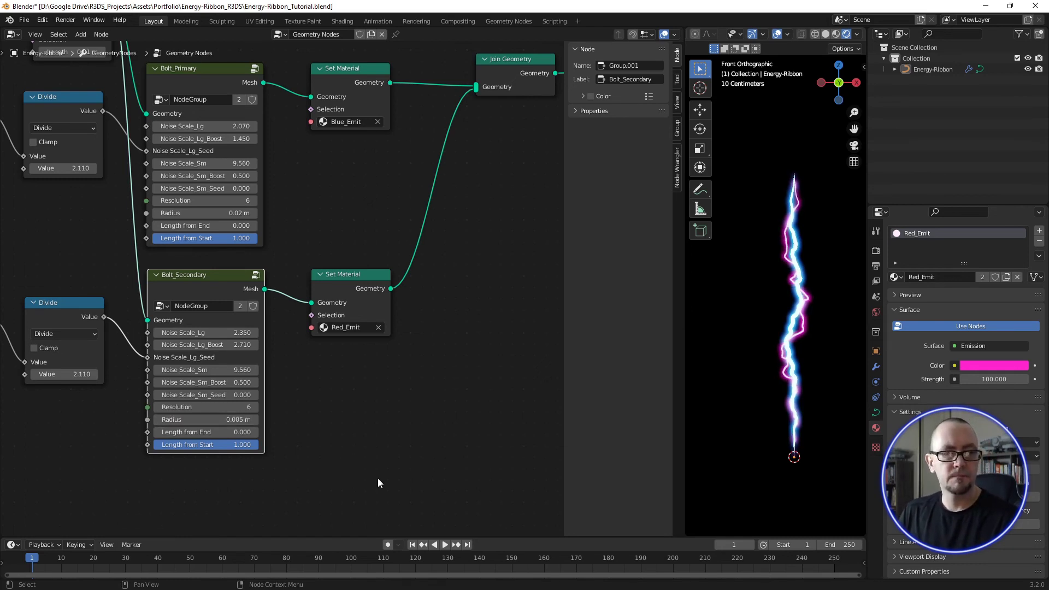
{"action": "left_click", "coordinate": [446, 545]}
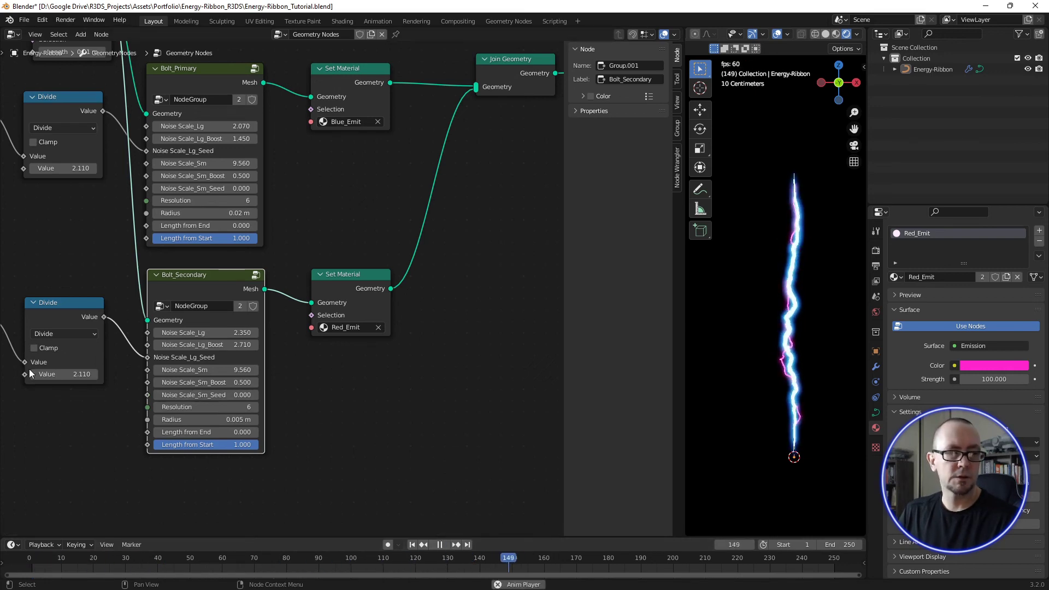
Step: Set the secondary bolt's Divide time value to 2.000
{"action": "mouse_move", "coordinate": [64, 374]}
{"action": "left_mouse_down"}
{"action": "mouse_move", "coordinate": [95, 374]}
{"action": "mouse_move", "coordinate": [60, 374]}
{"action": "left_mouse_up"}
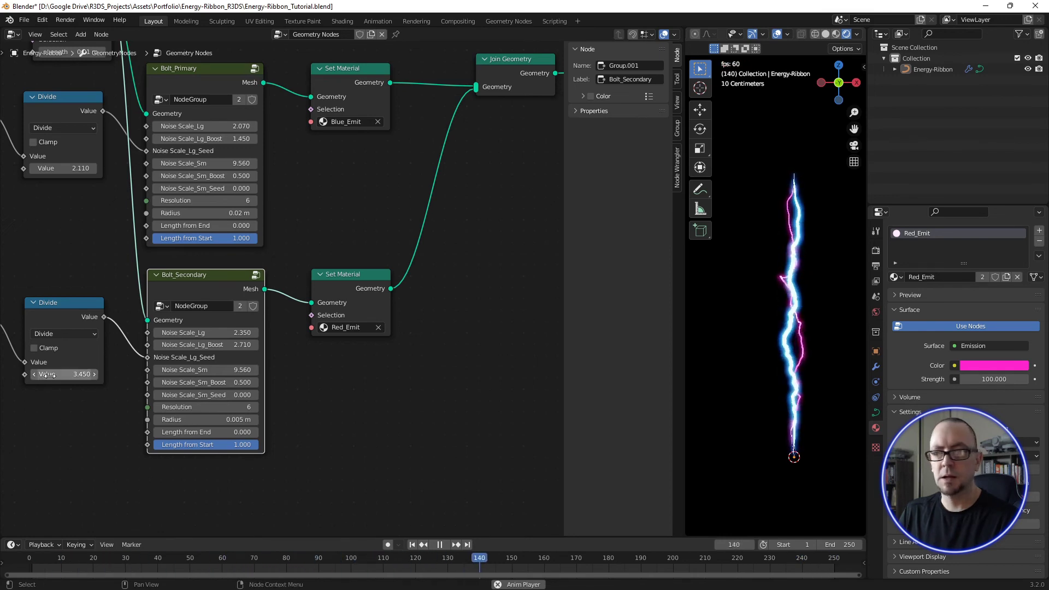
{"action": "left_click", "coordinate": [49, 375]}
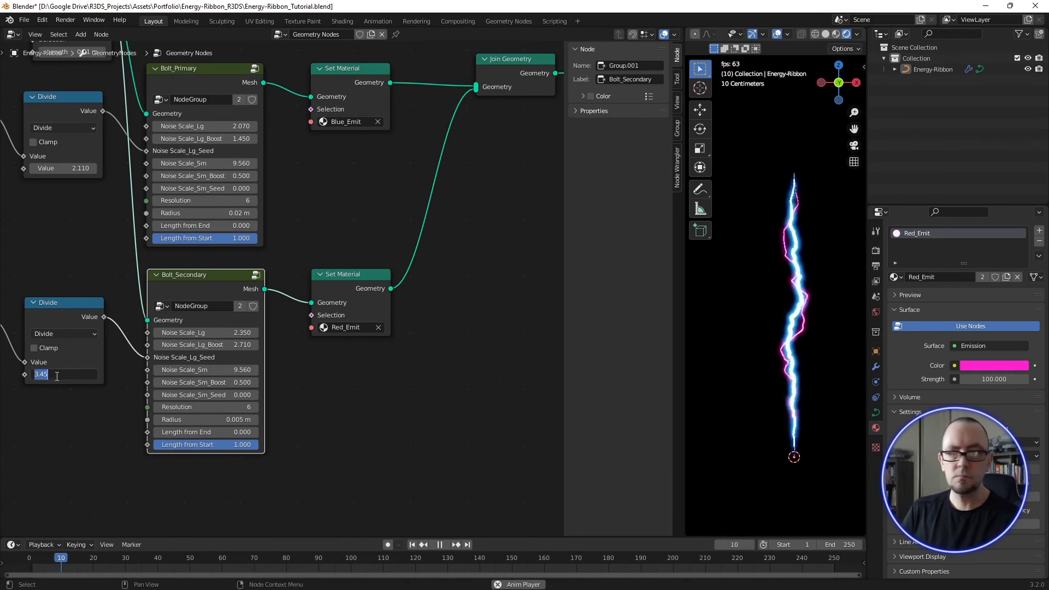
{"action": "type", "text": "2"}
{"action": "key", "text": "Return"}
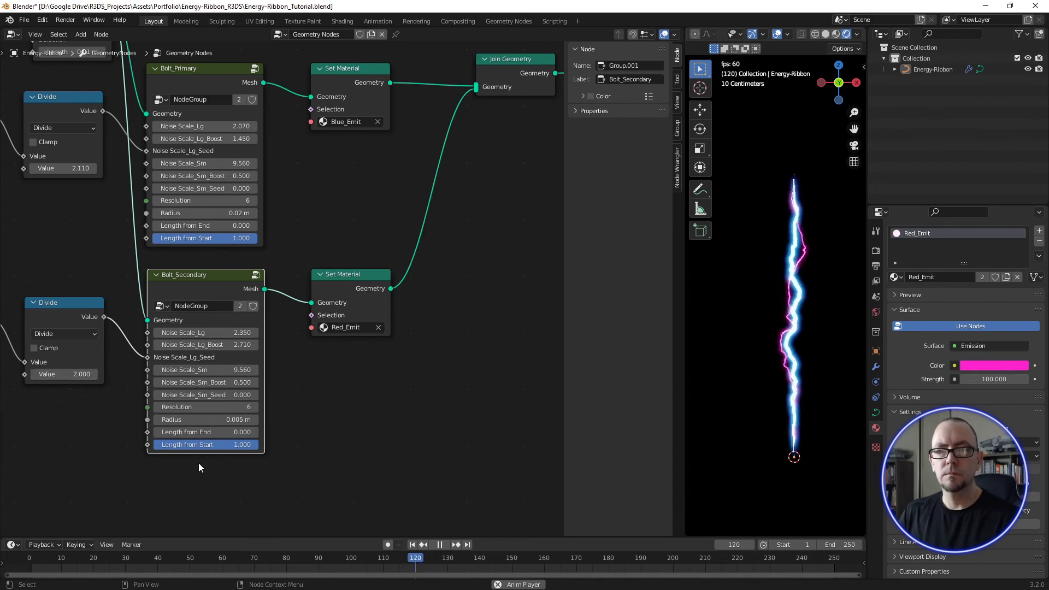
Step: Stop playback at frame 1, zoom out, and box-select the bottom bolt's node chain
{"action": "left_click", "coordinate": [440, 544]}
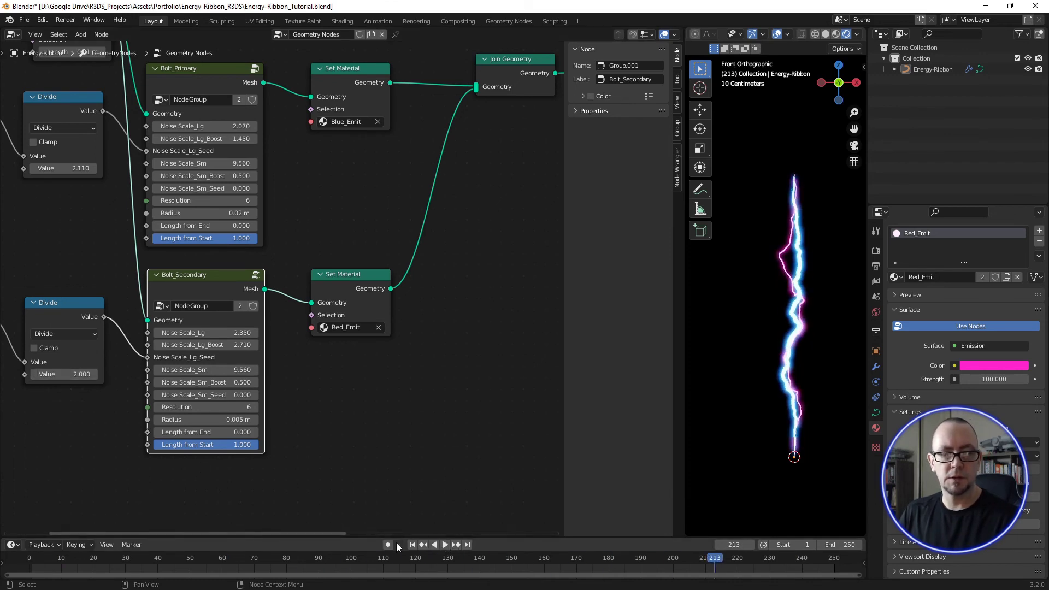
{"action": "left_click", "coordinate": [413, 544]}
{"action": "scroll", "coordinate": [443, 357], "scroll_direction": "down", "scroll_amount": 3}
{"action": "middle_click_drag", "start_coordinate": [444, 359], "coordinate": [371, 323]}
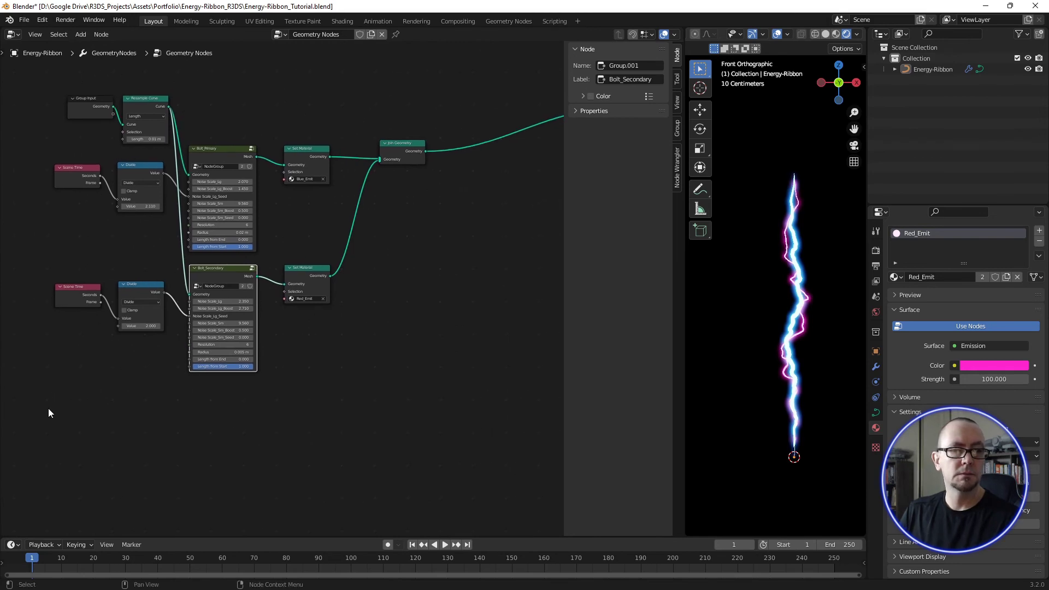
{"action": "left_click_drag", "start_coordinate": [48, 412], "coordinate": [339, 290]}
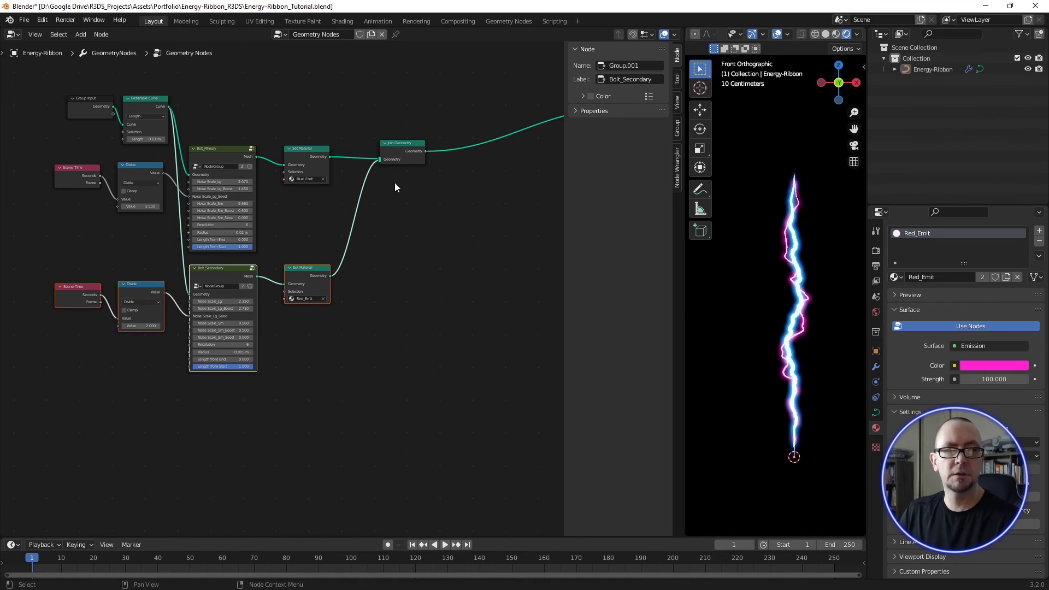
{"action": "mouse_move", "coordinate": [398, 144]}
{"action": "left_mouse_down"}
{"action": "mouse_move", "coordinate": [408, 162]}
{"action": "mouse_move", "coordinate": [396, 174]}
{"action": "left_mouse_up"}
Step: Duplicate the Scene Time/Divide/Bolt_Secondary/Set Material chain, wiring Resample Curve in and Join Geometry out
{"action": "left_click_drag", "start_coordinate": [16, 423], "coordinate": [351, 278]}
{"action": "key", "text": "shift+d"}
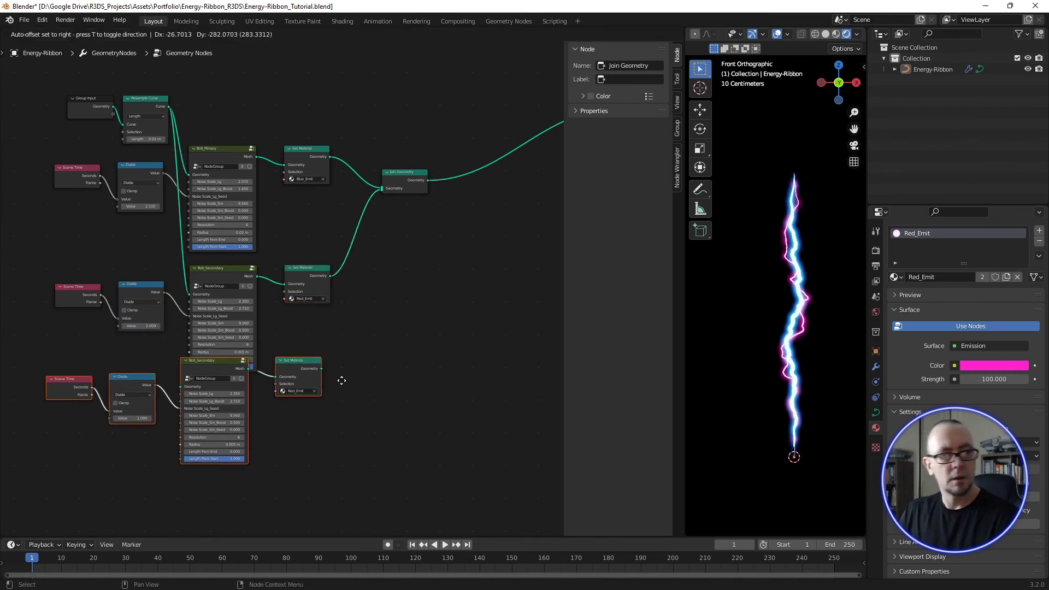
{"action": "left_click", "coordinate": [335, 398]}
{"action": "left_click_drag", "start_coordinate": [330, 398], "coordinate": [383, 189]}
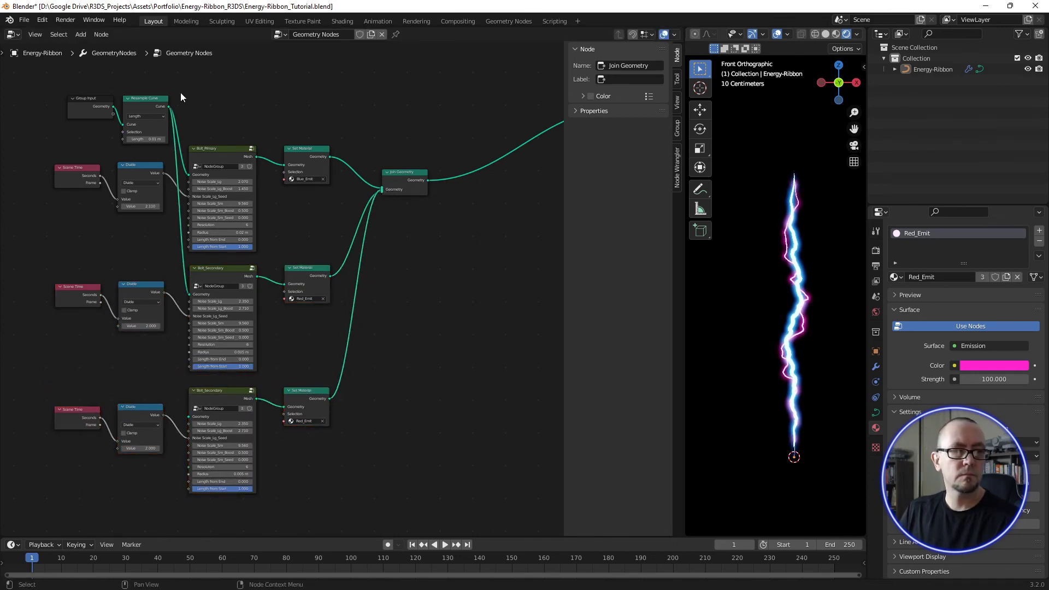
{"action": "left_click_drag", "start_coordinate": [169, 107], "coordinate": [175, 122]}
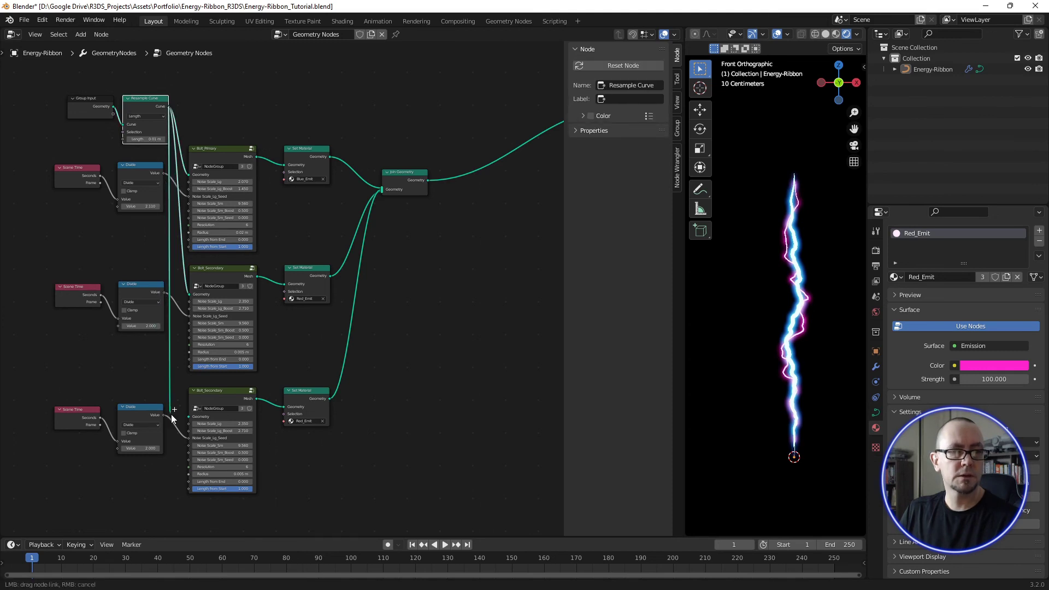
{"action": "left_click_drag", "start_coordinate": [157, 344], "coordinate": [185, 417]}
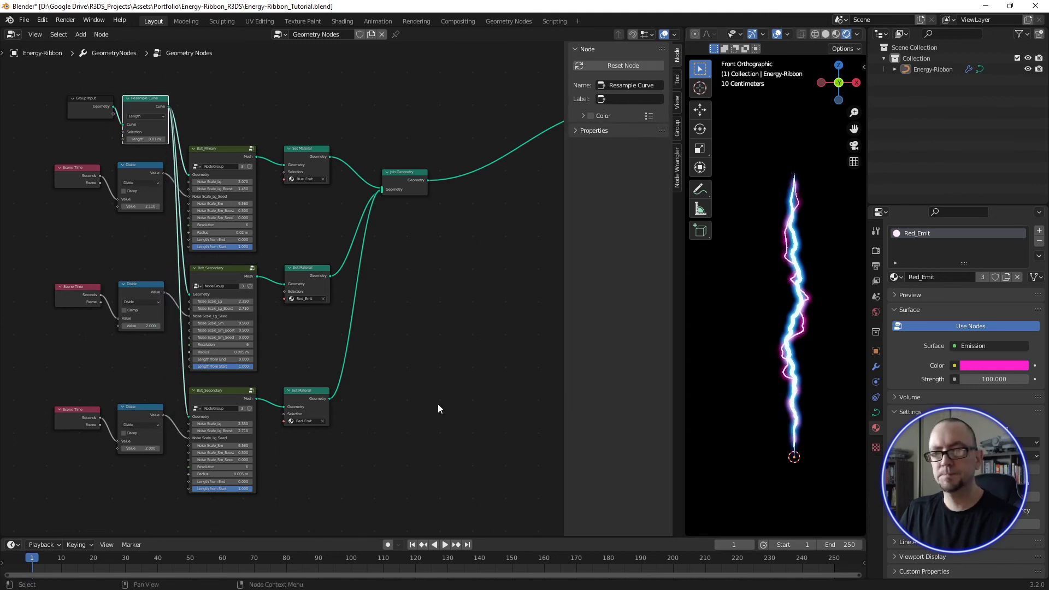
{"action": "scroll", "coordinate": [248, 441], "scroll_direction": "up", "scroll_amount": 2}
{"action": "scroll", "coordinate": [232, 441], "scroll_direction": "up", "scroll_amount": 1}
Step: Set the third bolt's Noise Scale_Lg to 2.840 and Noise Scale_Sm_Boost to 3.820
{"action": "middle_click_drag", "start_coordinate": [244, 384], "coordinate": [247, 333]}
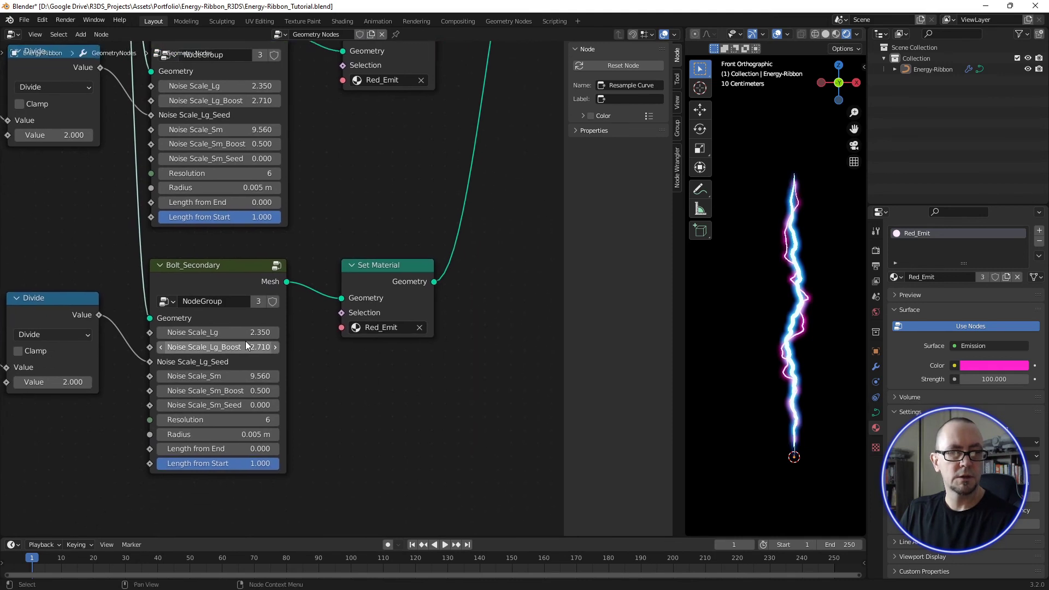
{"action": "left_click", "coordinate": [247, 332]}
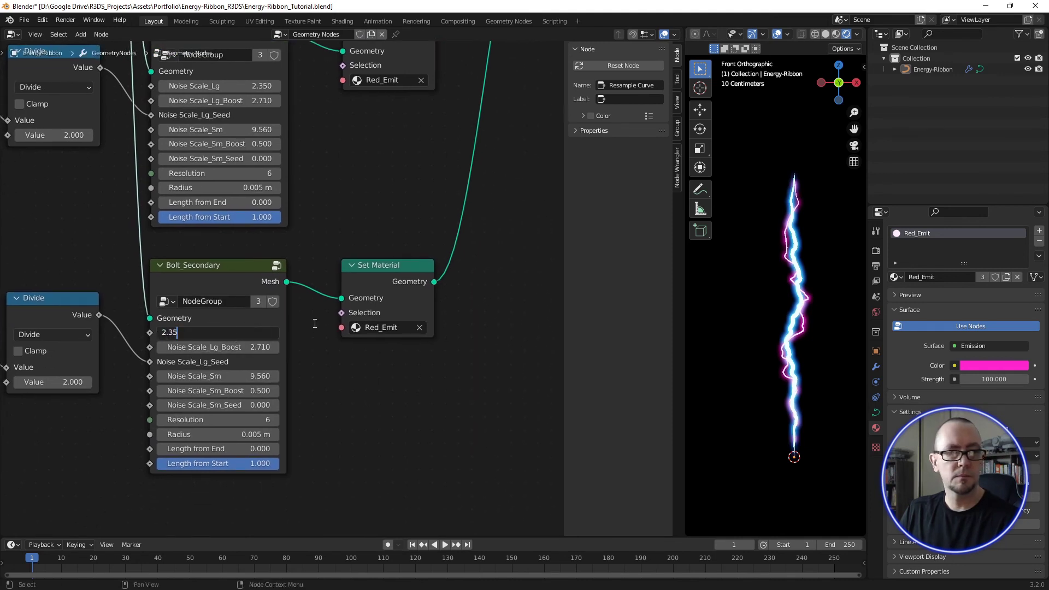
{"action": "key", "text": "ctrl+a"}
{"action": "type", "text": "-0.35"}
{"action": "key", "text": "Return"}
{"action": "left_click_drag", "start_coordinate": [247, 333], "coordinate": [284, 333]}
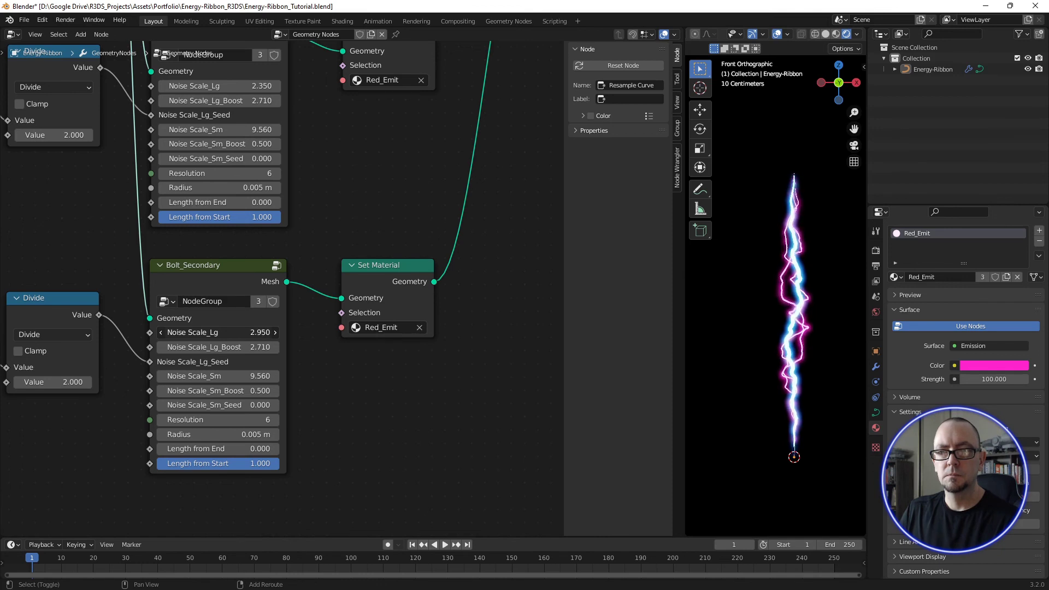
{"action": "left_click_drag", "start_coordinate": [248, 332], "coordinate": [235, 333]}
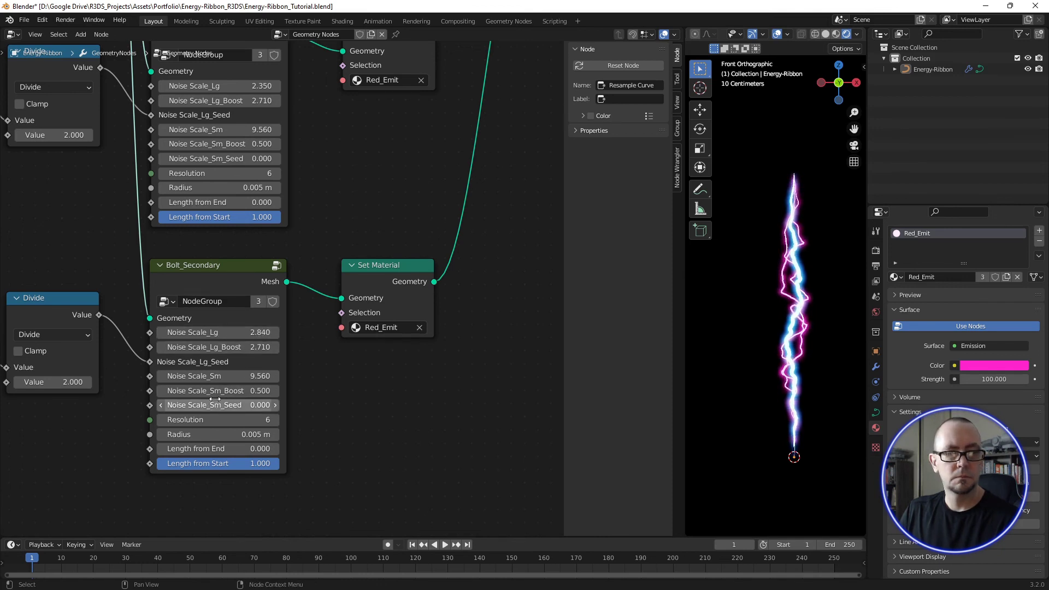
{"action": "mouse_move", "coordinate": [214, 391]}
{"action": "left_mouse_down"}
{"action": "mouse_move", "coordinate": [186, 391]}
{"action": "mouse_move", "coordinate": [268, 391]}
{"action": "left_mouse_up"}
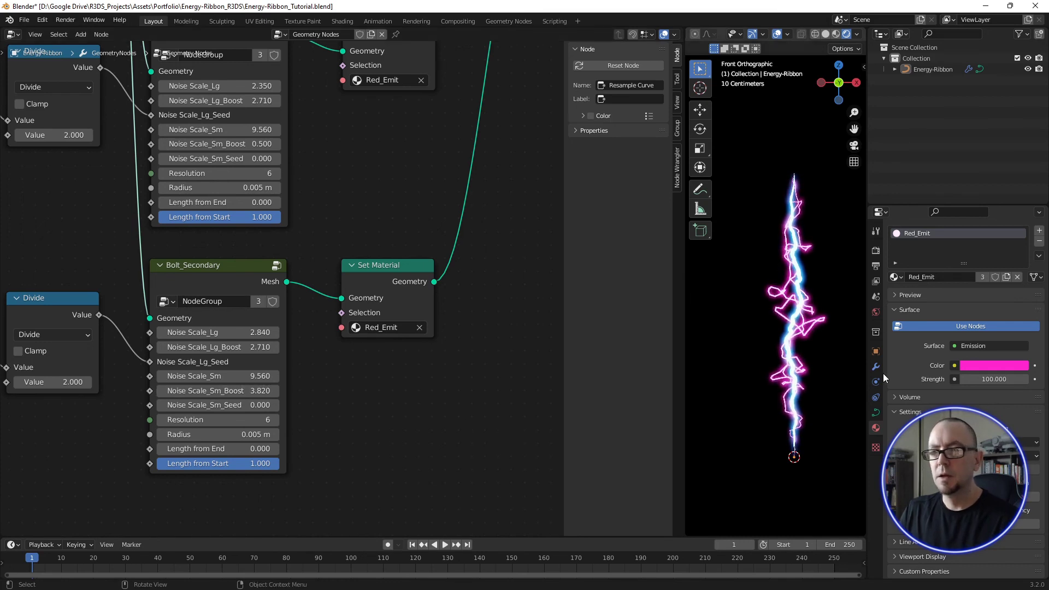
Step: Make the bolt material a single-user copy named Yellow_Emit
{"action": "left_click", "coordinate": [982, 277]}
{"action": "double_click", "coordinate": [962, 277]}
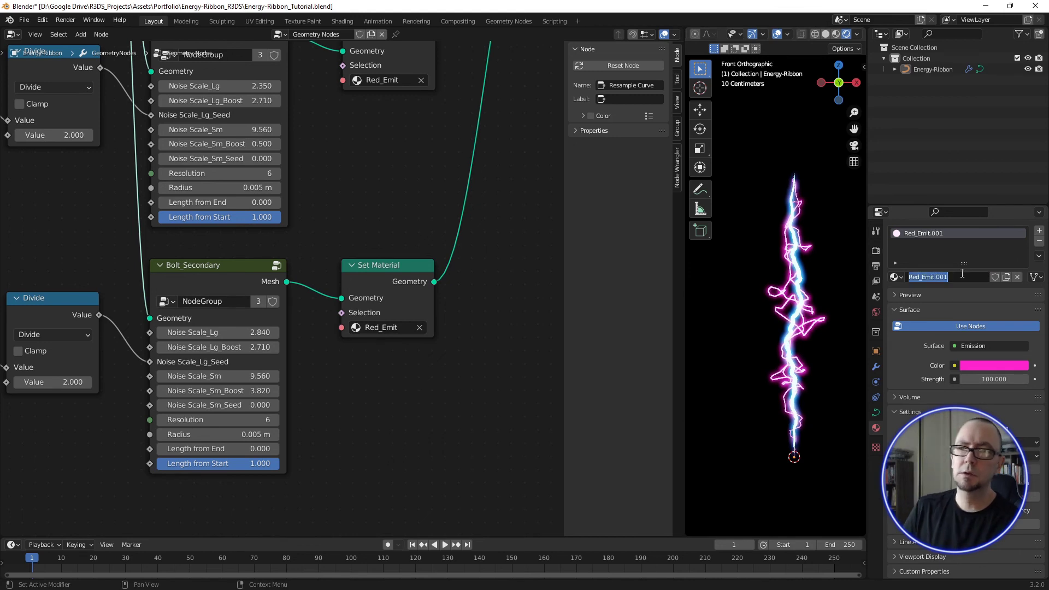
{"action": "type", "text": "Yellow_E"}
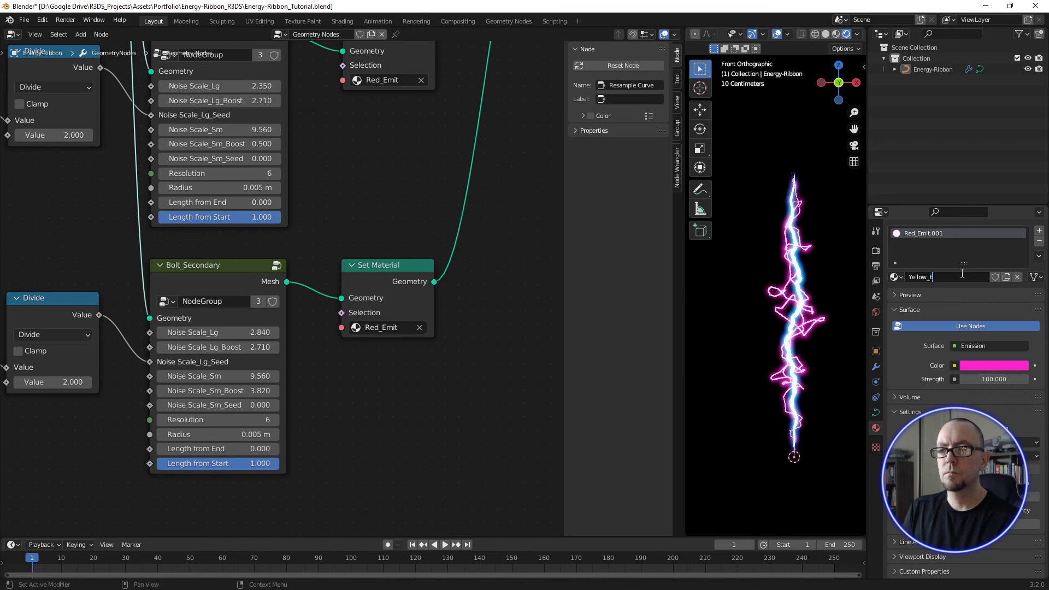
{"action": "key", "text": "Return"}
Step: Give Yellow_Emit a yellow emission colour and assign it in the third bolt's Set Material node
{"action": "left_click", "coordinate": [974, 366]}
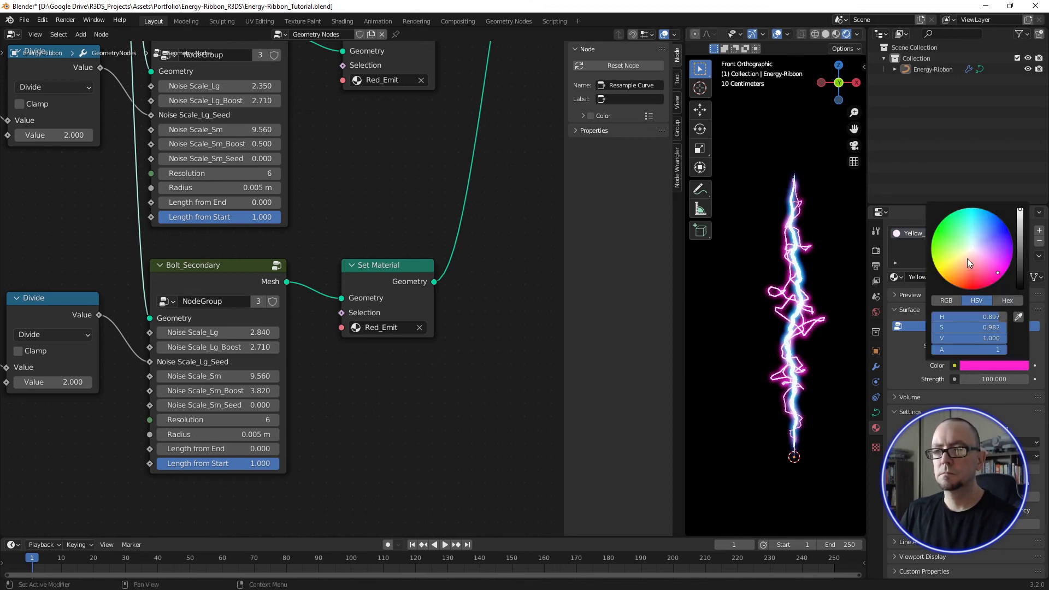
{"action": "left_click_drag", "start_coordinate": [967, 263], "coordinate": [957, 260]}
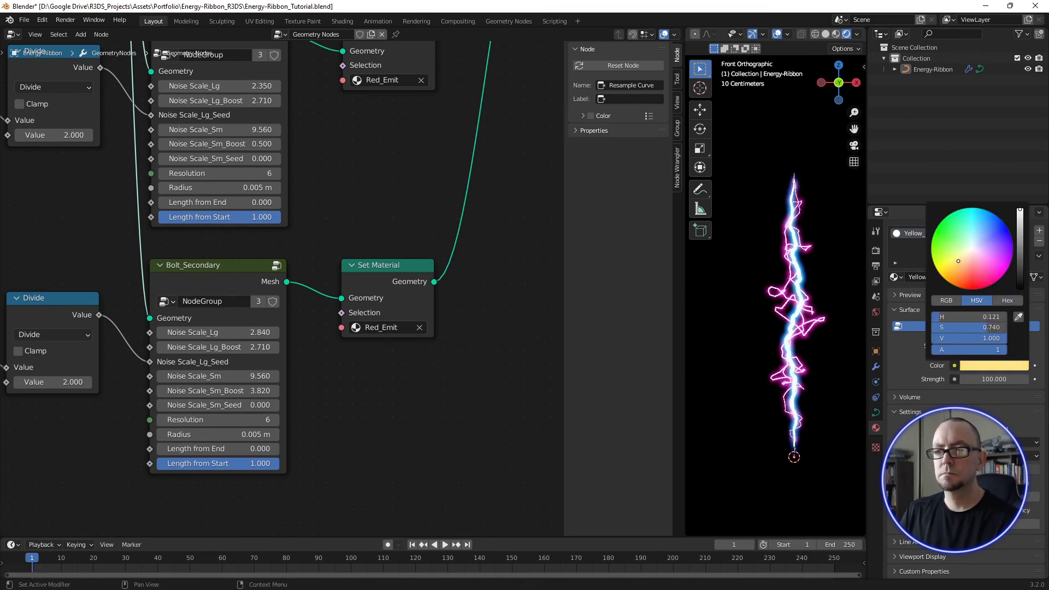
{"action": "left_click_drag", "start_coordinate": [977, 328], "coordinate": [999, 327]}
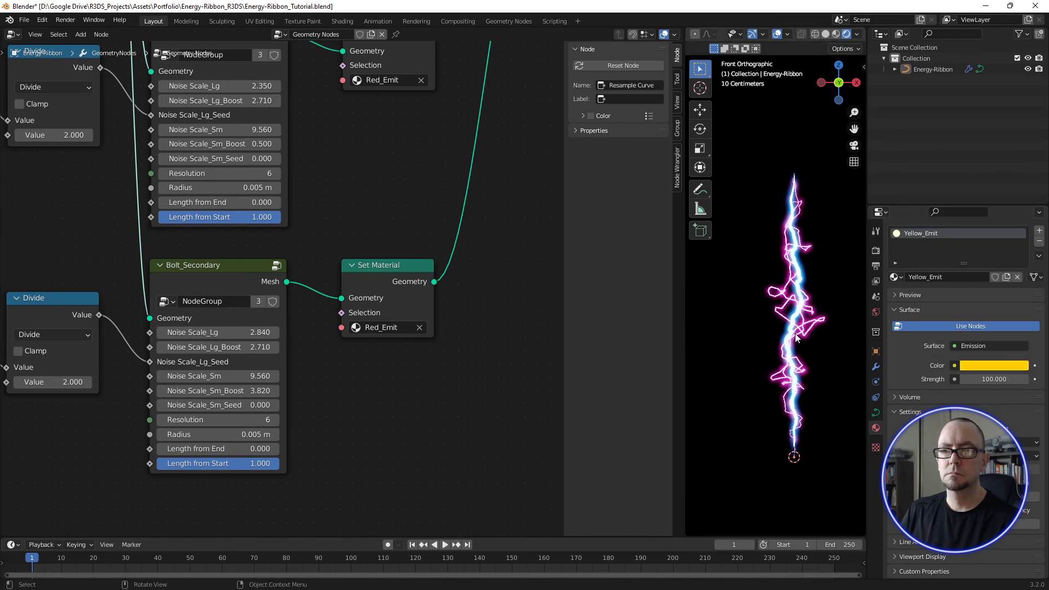
{"action": "left_click", "coordinate": [380, 327]}
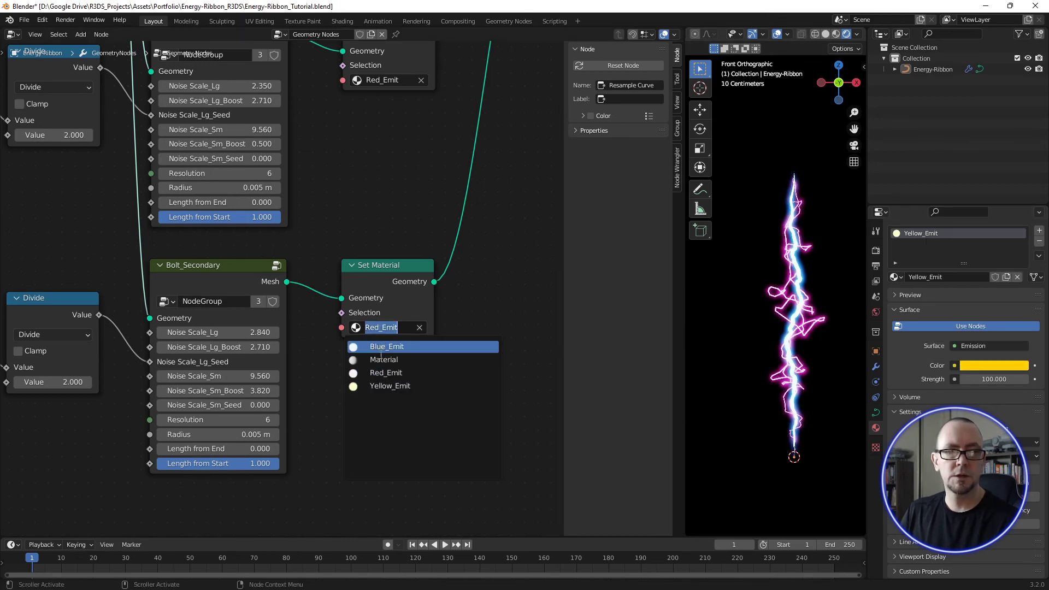
{"action": "left_click", "coordinate": [389, 385]}
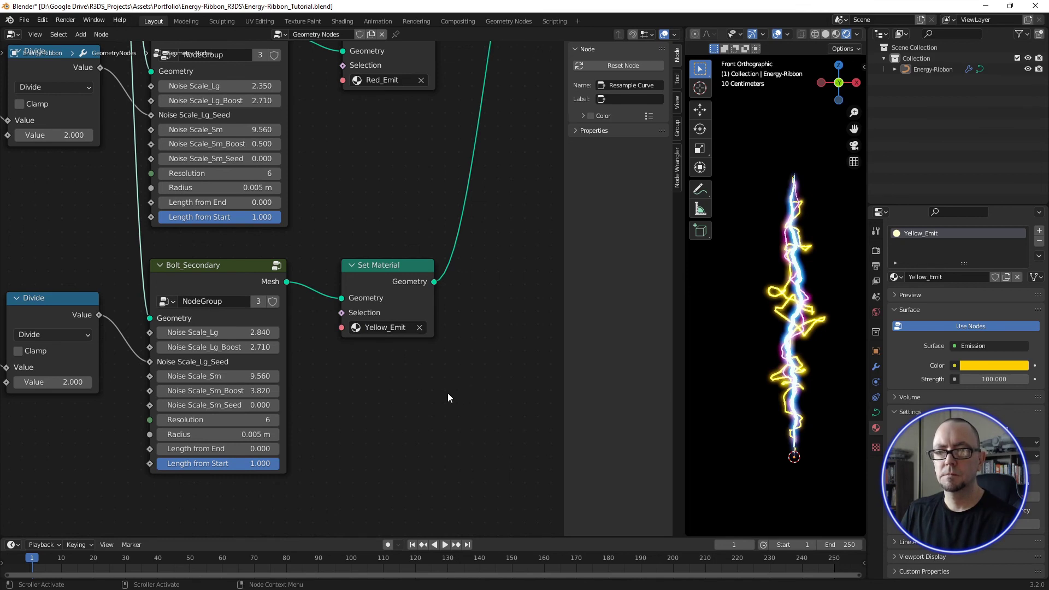
Step: Set the yellow bolt's Radius to 0.002 m and start playback
{"action": "left_click", "coordinate": [222, 436]}
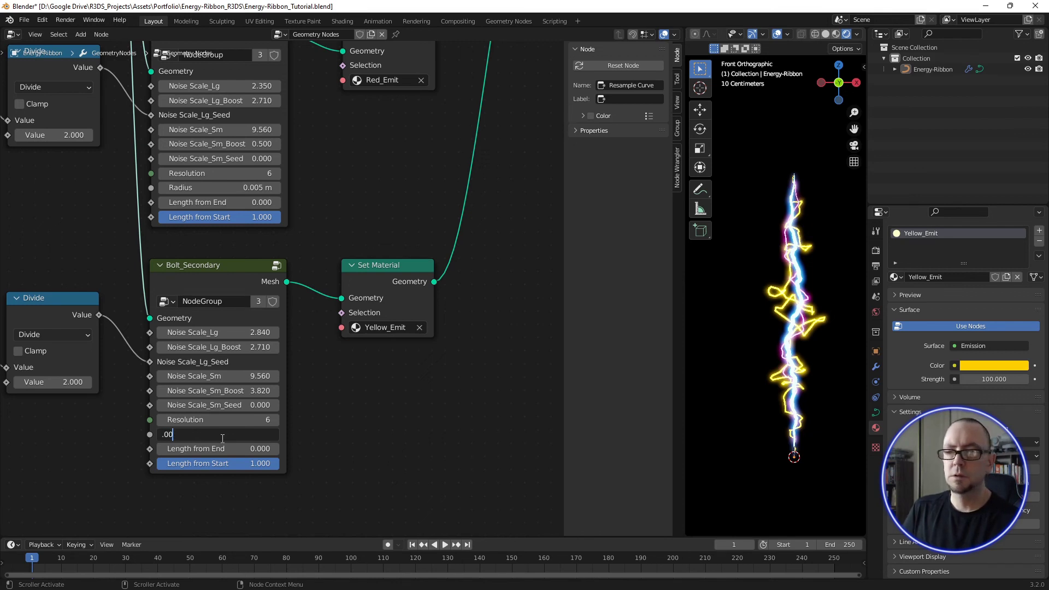
{"action": "type", "text": "2"}
{"action": "key", "text": "Return"}
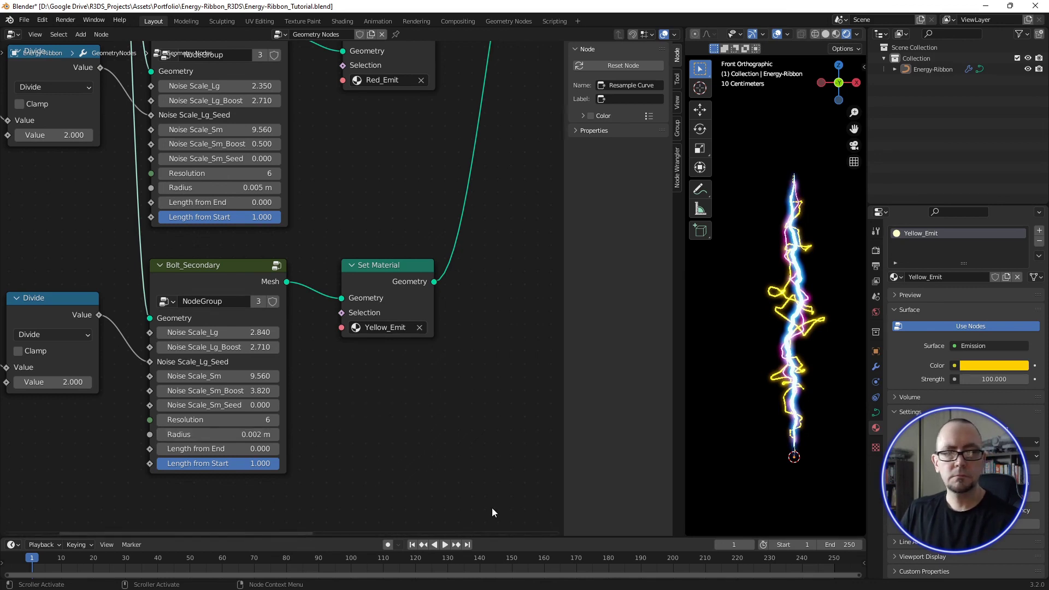
{"action": "left_click", "coordinate": [446, 544]}
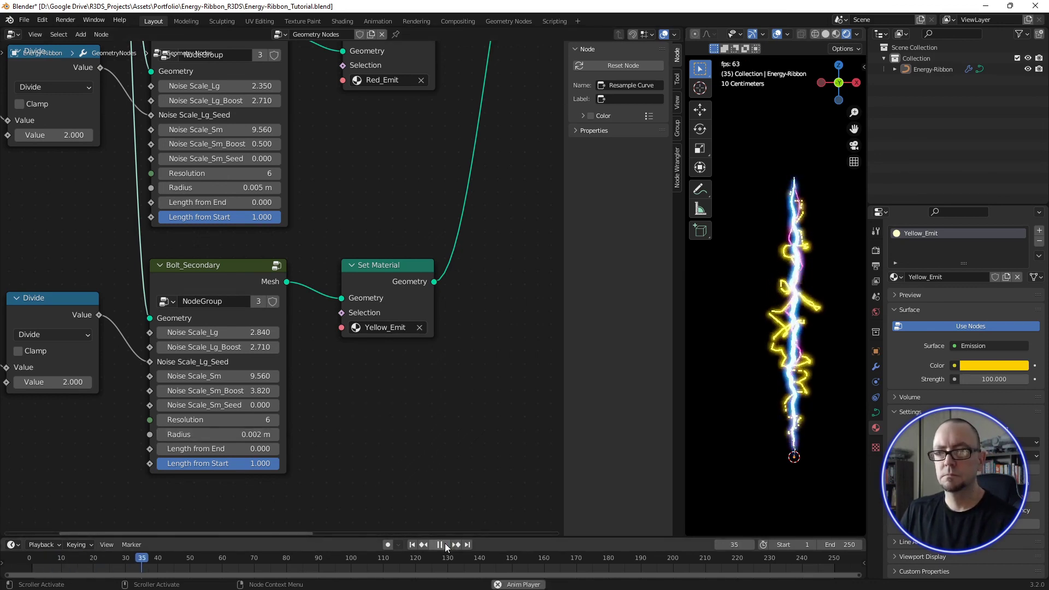
Step: Set the yellow bolt's Divide time value to 8.000
{"action": "middle_click_drag", "start_coordinate": [383, 449], "coordinate": [460, 420]}
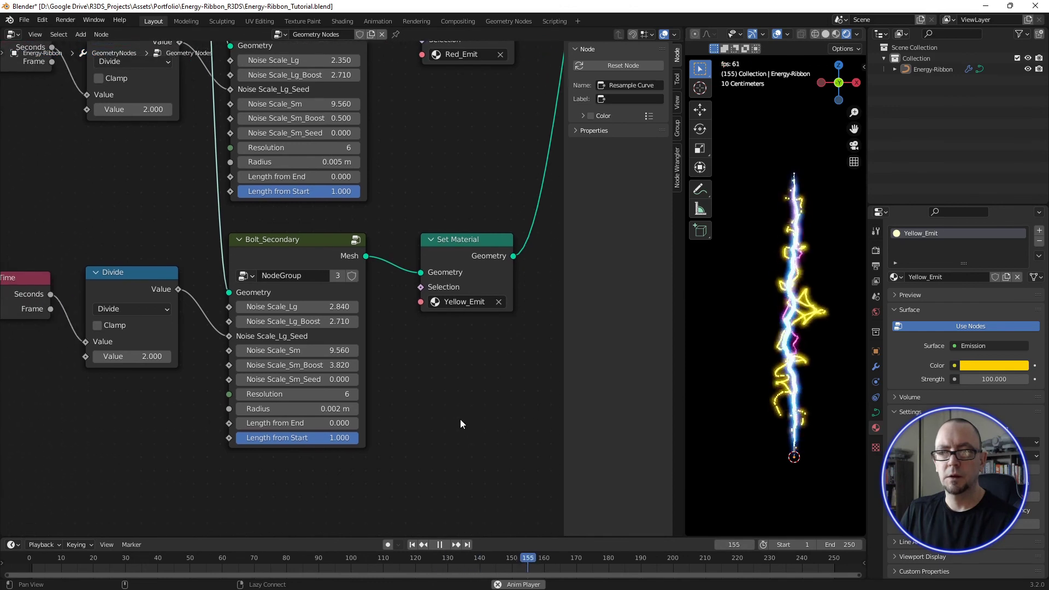
{"action": "left_click_drag", "start_coordinate": [131, 356], "coordinate": [66, 356], "text": "shift"}
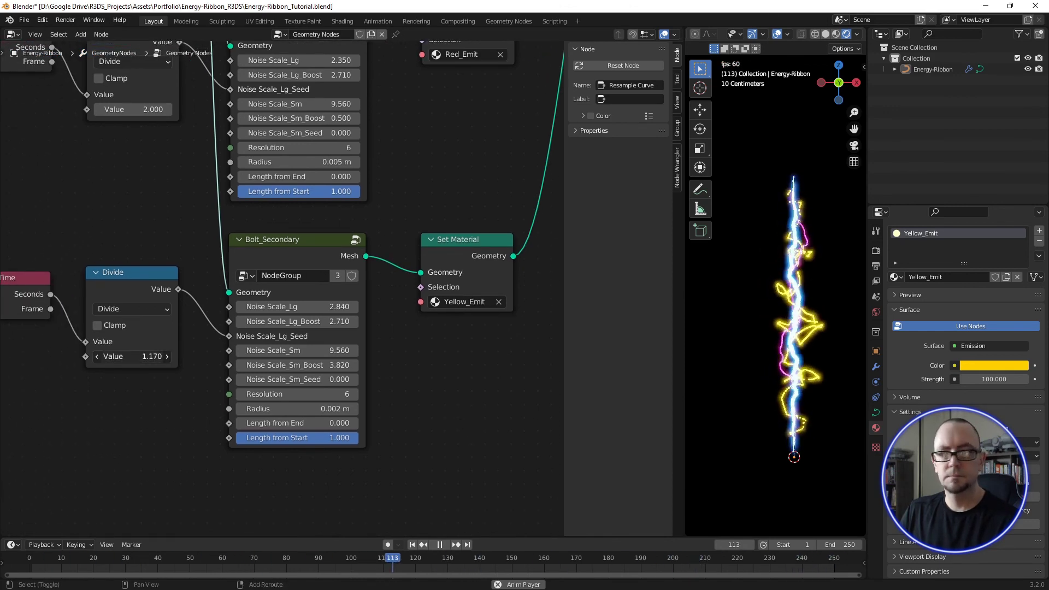
{"action": "left_click", "coordinate": [153, 355]}
{"action": "type", "text": "1"}
{"action": "key", "text": "Return"}
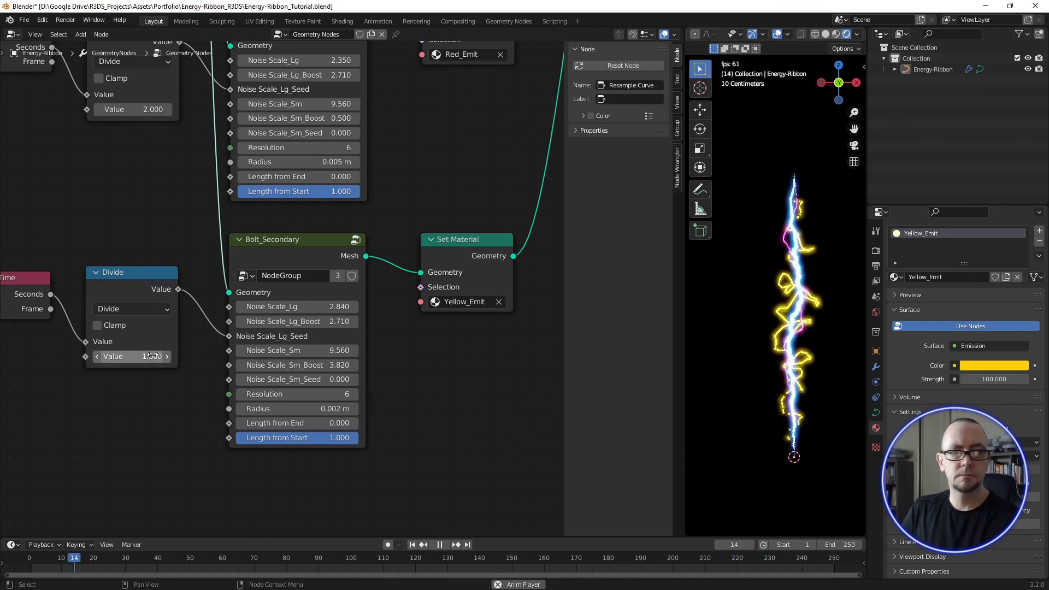
{"action": "left_click", "coordinate": [154, 355]}
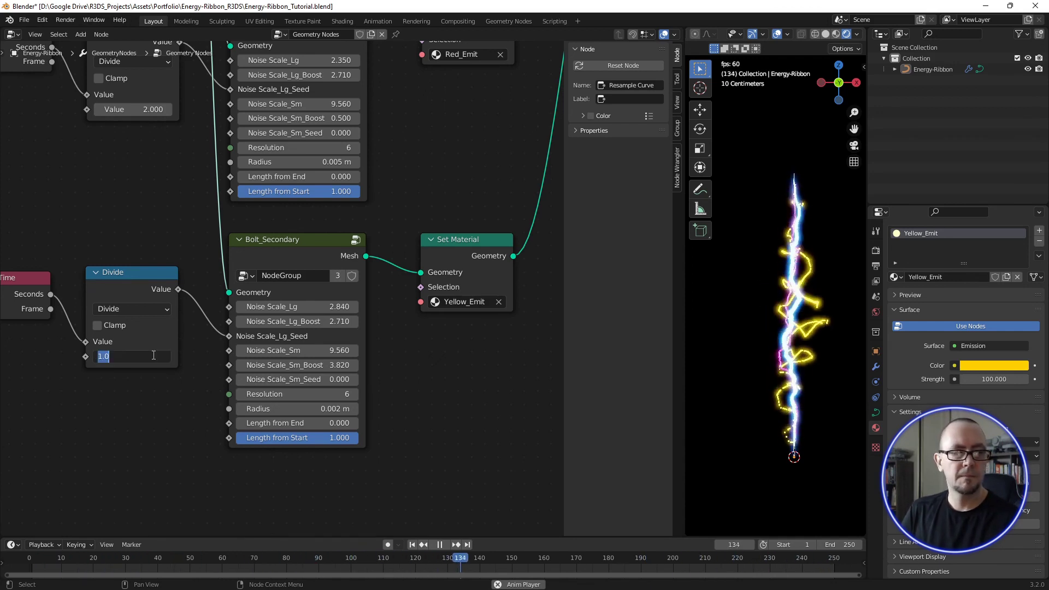
{"action": "type", "text": "8"}
{"action": "key", "text": "Return"}
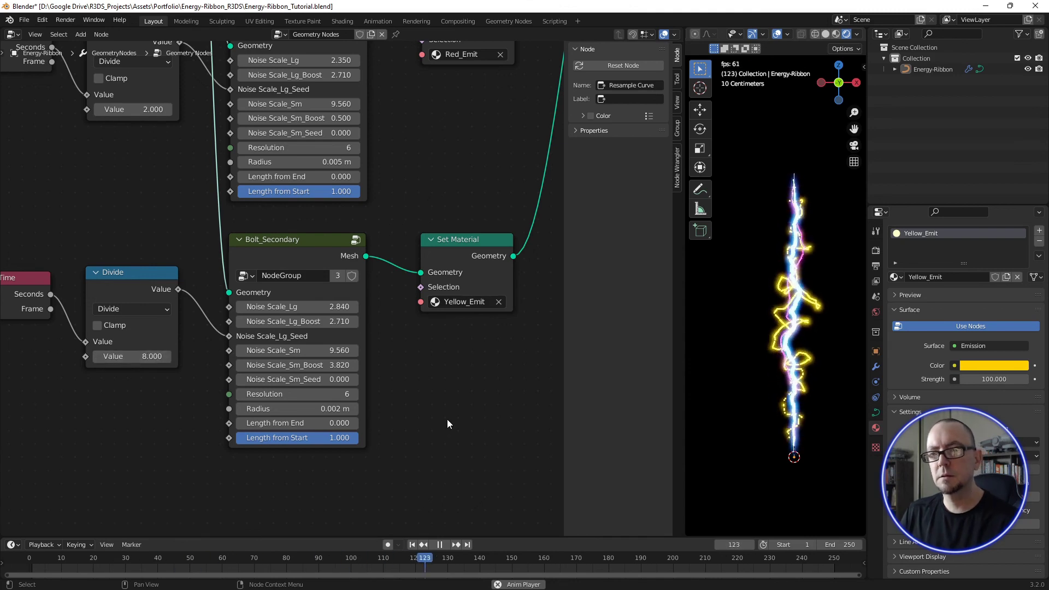
{"action": "middle_click_drag", "start_coordinate": [485, 422], "coordinate": [446, 430]}
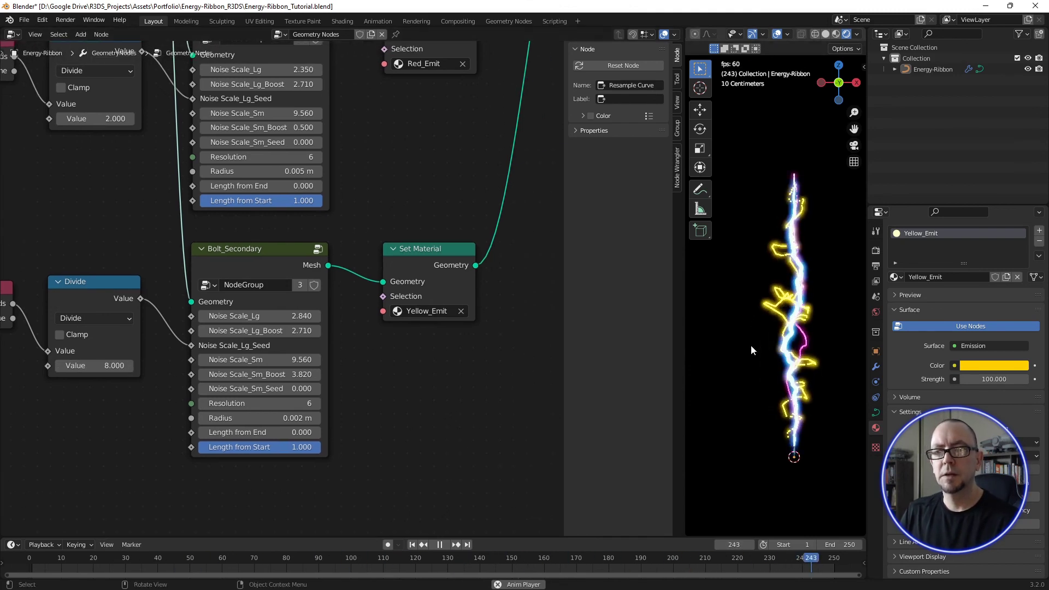
{"action": "scroll", "coordinate": [448, 334], "scroll_direction": "down", "scroll_amount": 5}
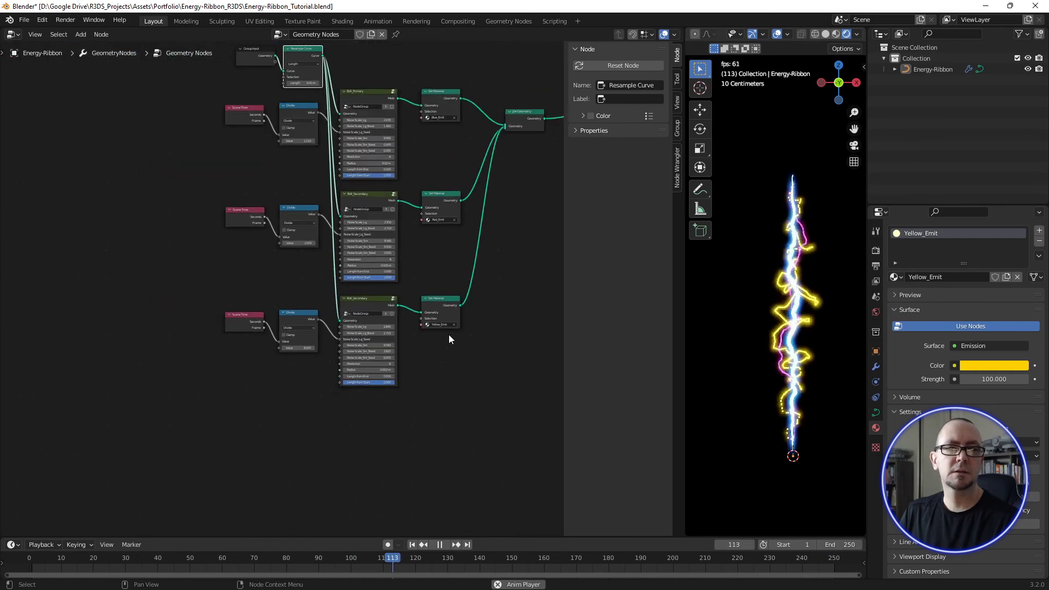
{"action": "left_click", "coordinate": [294, 184]}
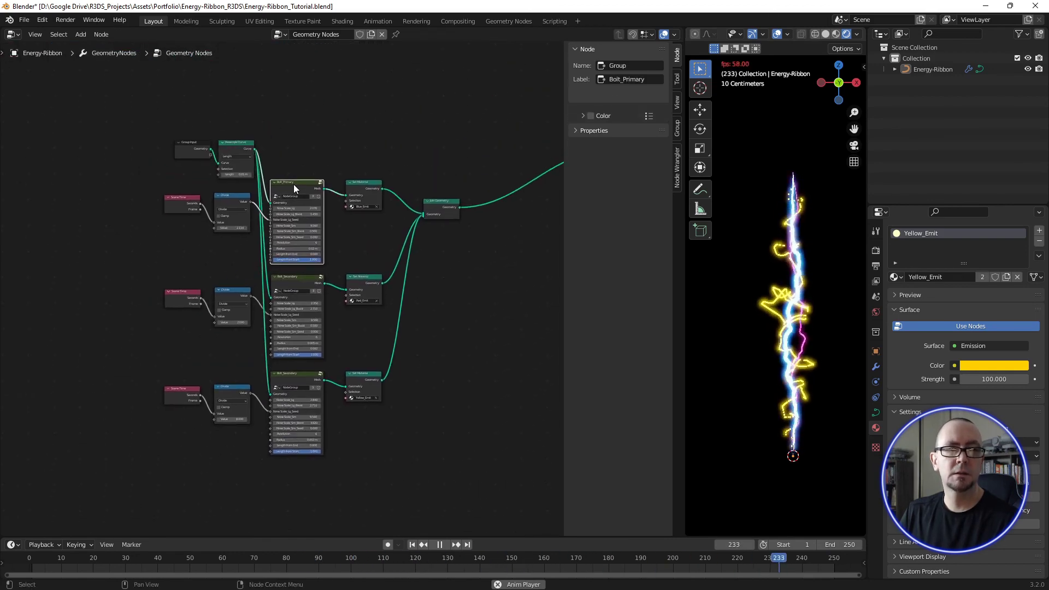
{"action": "scroll", "coordinate": [292, 186], "scroll_direction": "up", "scroll_amount": 2}
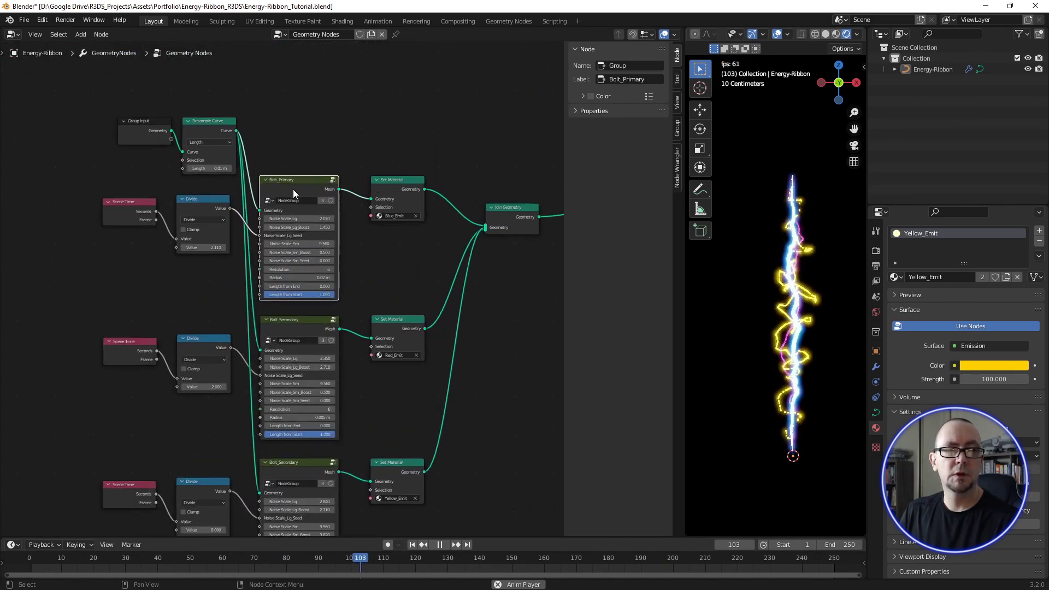
{"action": "key", "text": "Tab"}
{"action": "scroll", "coordinate": [294, 195], "scroll_direction": "down", "scroll_amount": 3}
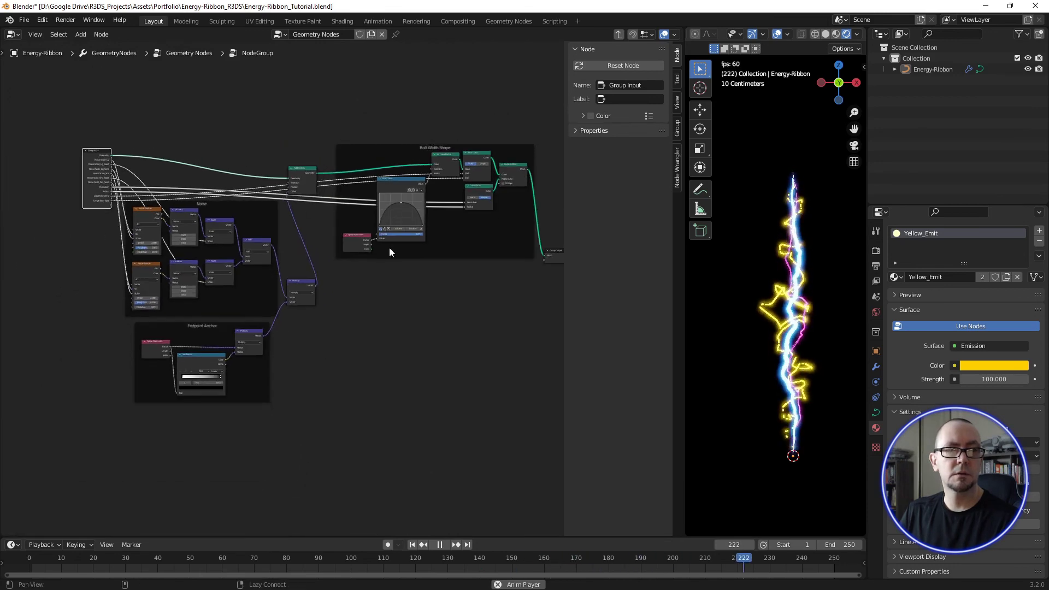
{"action": "key", "text": "Home"}
{"action": "key", "text": "Tab"}
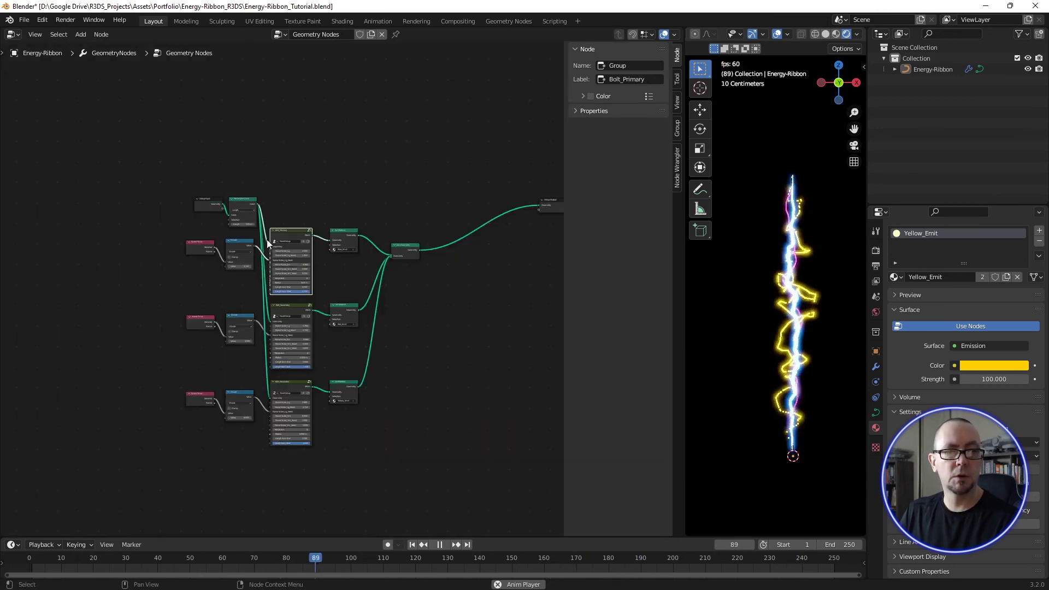
{"action": "scroll", "coordinate": [334, 300], "scroll_direction": "up", "scroll_amount": 1}
{"action": "scroll", "coordinate": [333, 298], "scroll_direction": "up", "scroll_amount": 2}
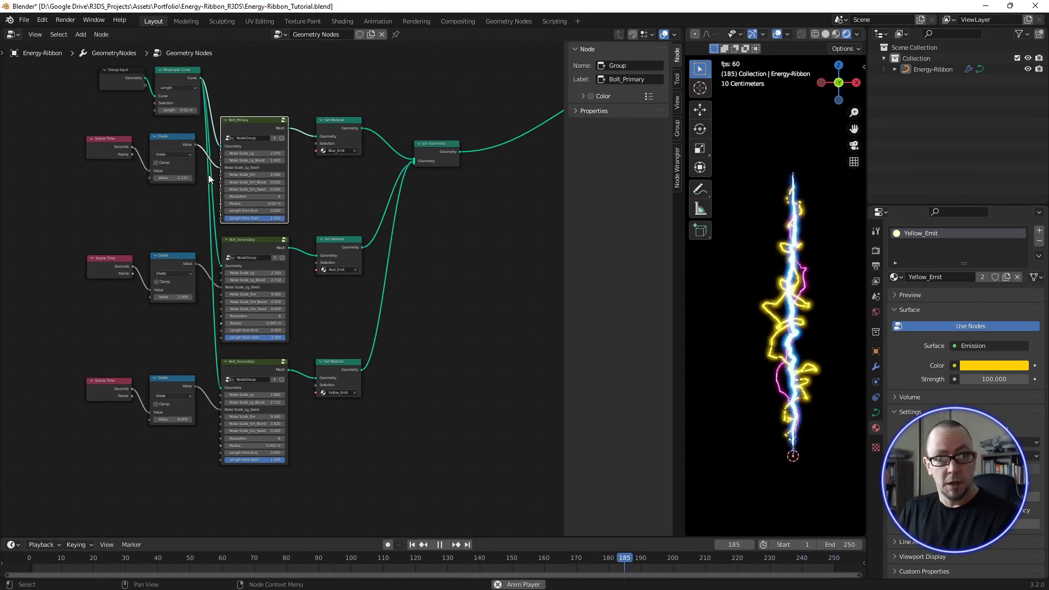
{"action": "left_click_drag", "start_coordinate": [339, 127], "coordinate": [340, 133]}
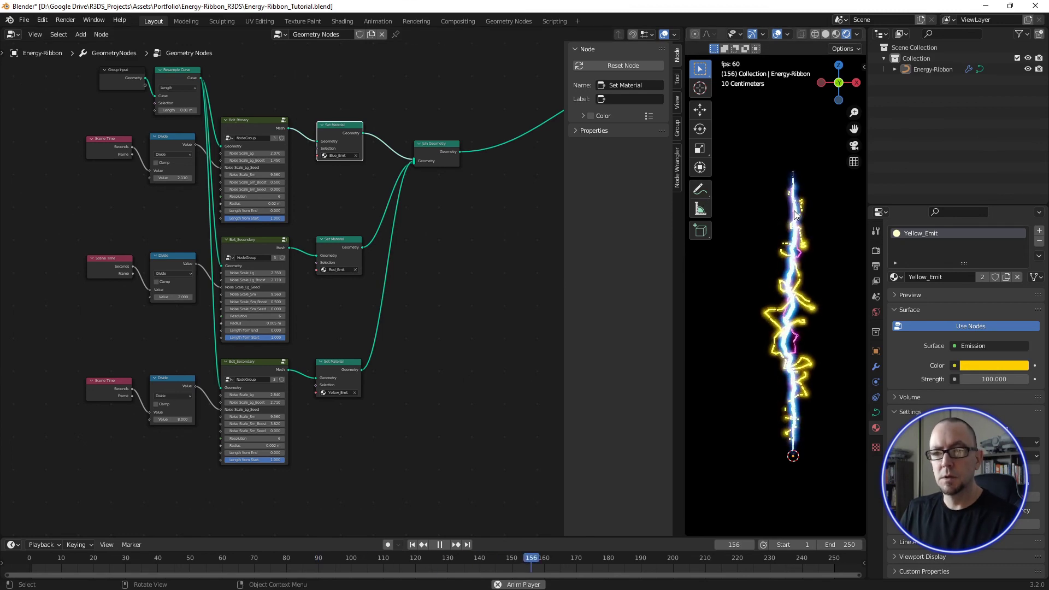
Step: In curve Edit Mode, widen the 3D view and draw two new freehand strokes
{"action": "key", "text": "Tab"}
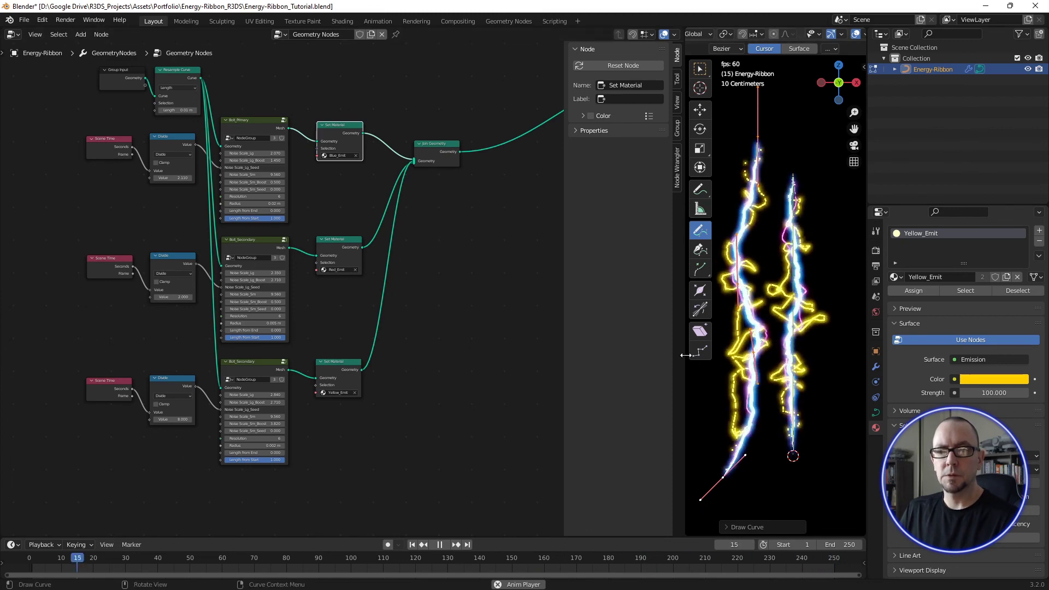
{"action": "left_click_drag", "start_coordinate": [686, 355], "coordinate": [477, 355]}
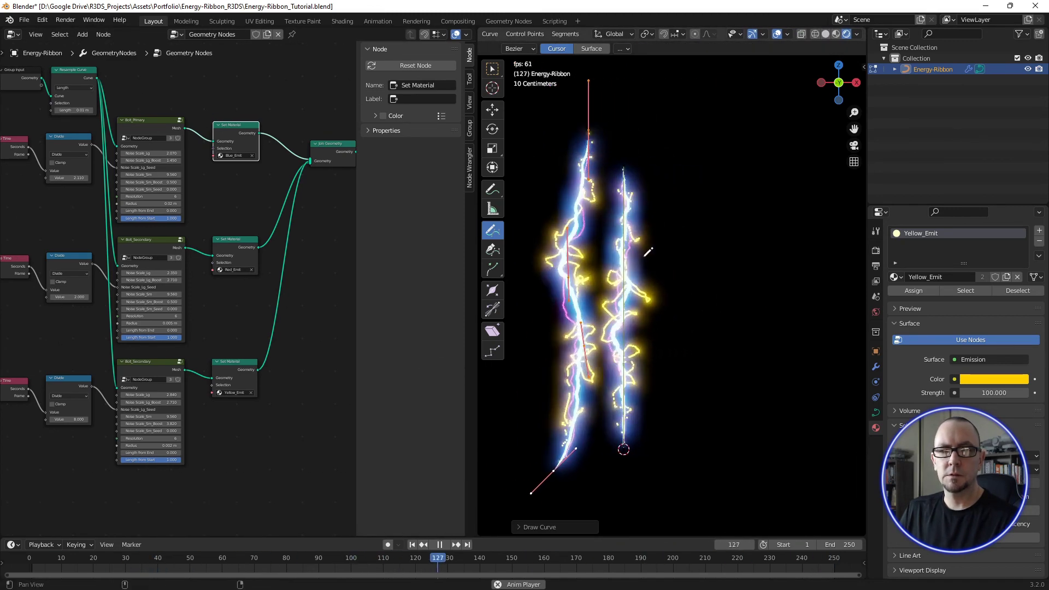
{"action": "left_click_drag", "start_coordinate": [755, 113], "coordinate": [702, 306]}
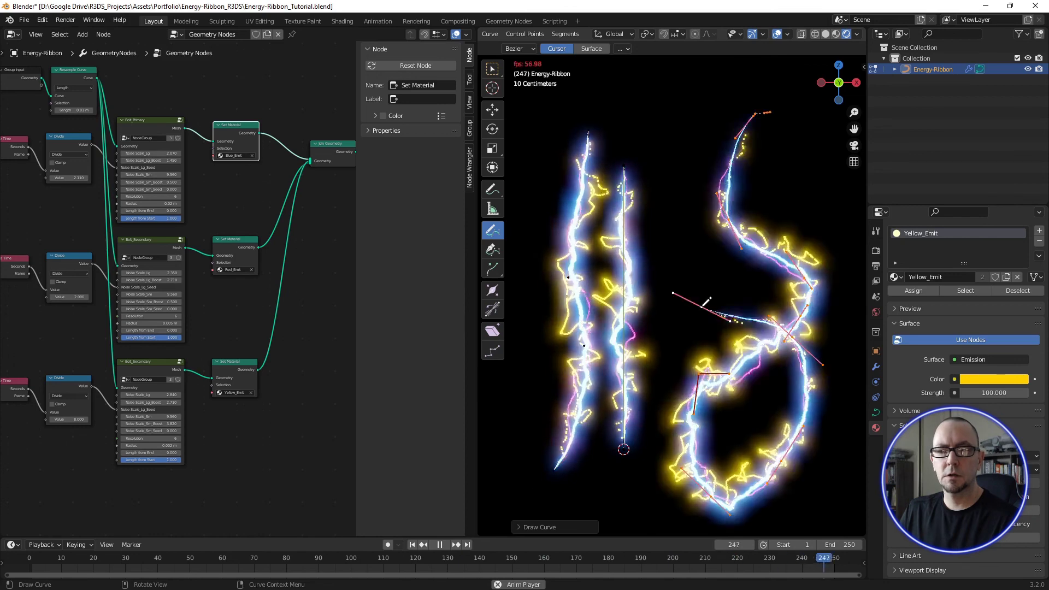
{"action": "left_click_drag", "start_coordinate": [672, 108], "coordinate": [644, 250]}
{"action": "left_click", "coordinate": [490, 68]}
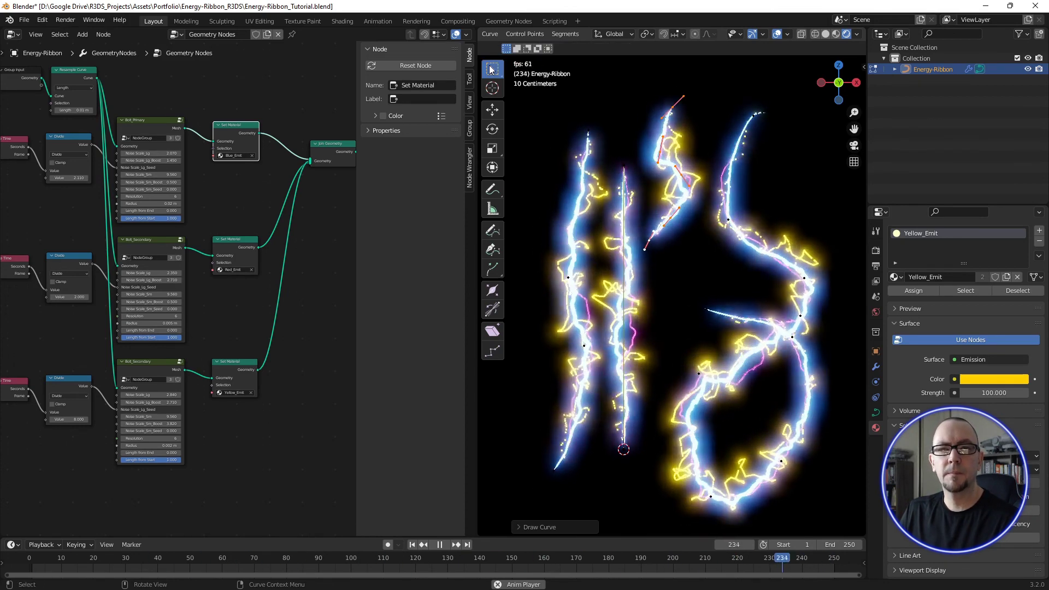
Step: Move the new stroke's top endpoint up and left, then return to Object Mode
{"action": "left_click", "coordinate": [682, 107]}
{"action": "key", "text": "g"}
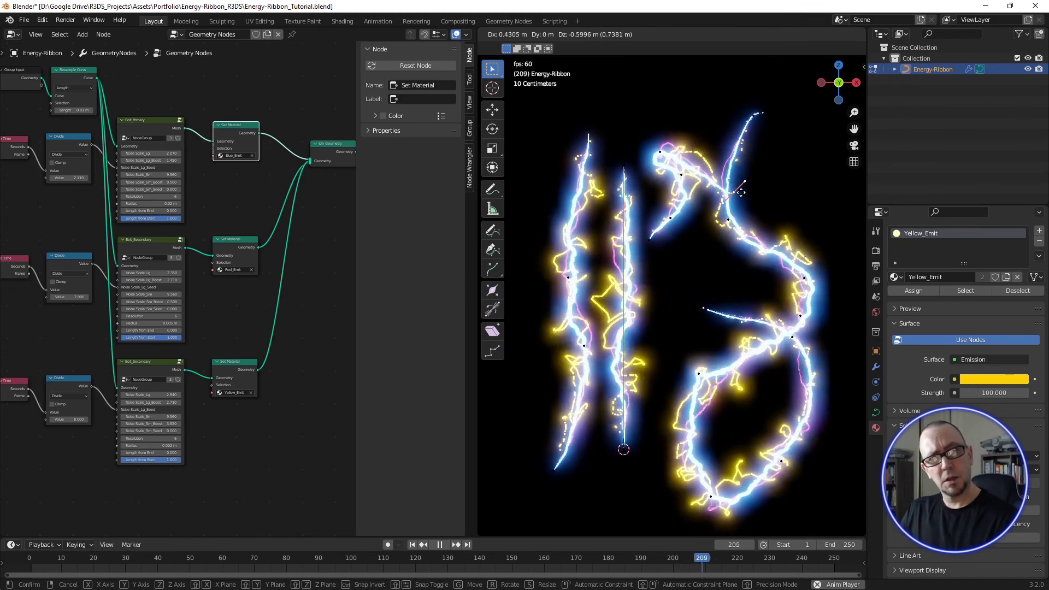
{"action": "left_click", "coordinate": [680, 107]}
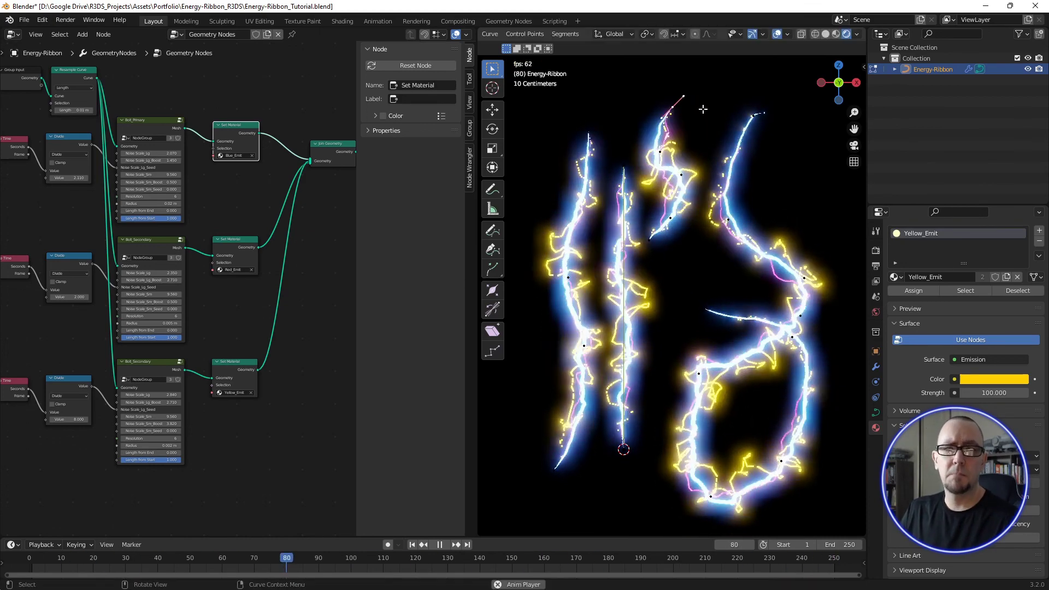
{"action": "key", "text": "Tab"}
{"action": "left_click", "coordinate": [548, 288]}
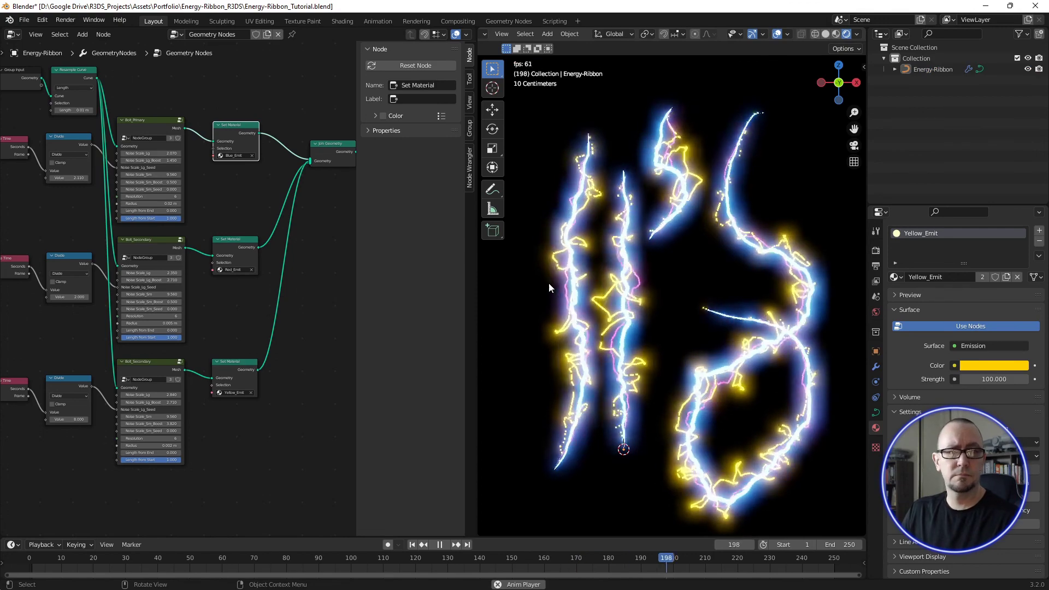
Step: Shrink the 3D view back and clear the extra strokes, zooming in on the single bolt
{"action": "left_click_drag", "start_coordinate": [475, 294], "coordinate": [622, 295]}
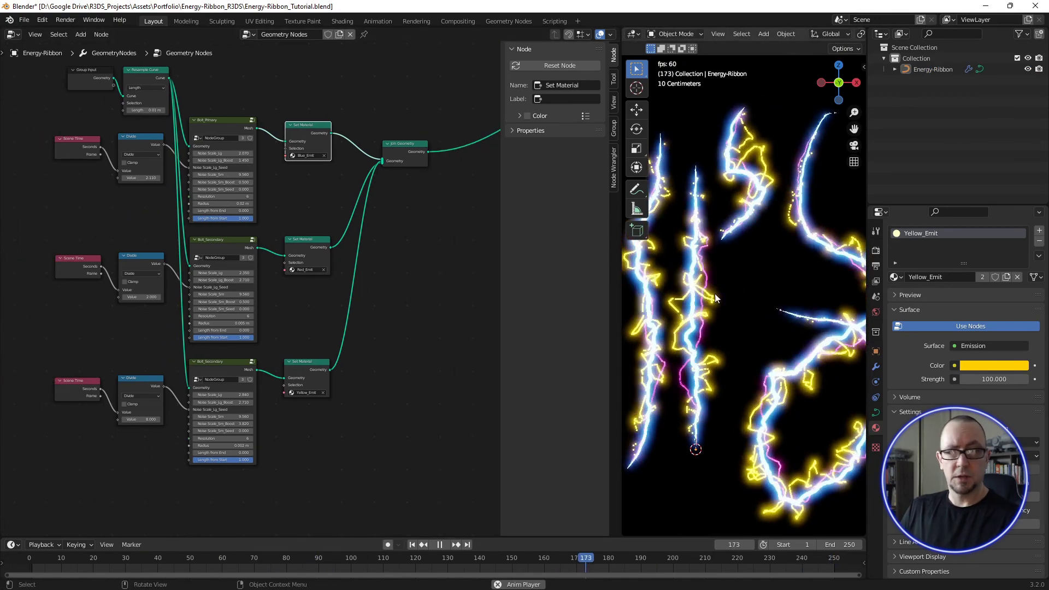
{"action": "key", "text": "Tab"}
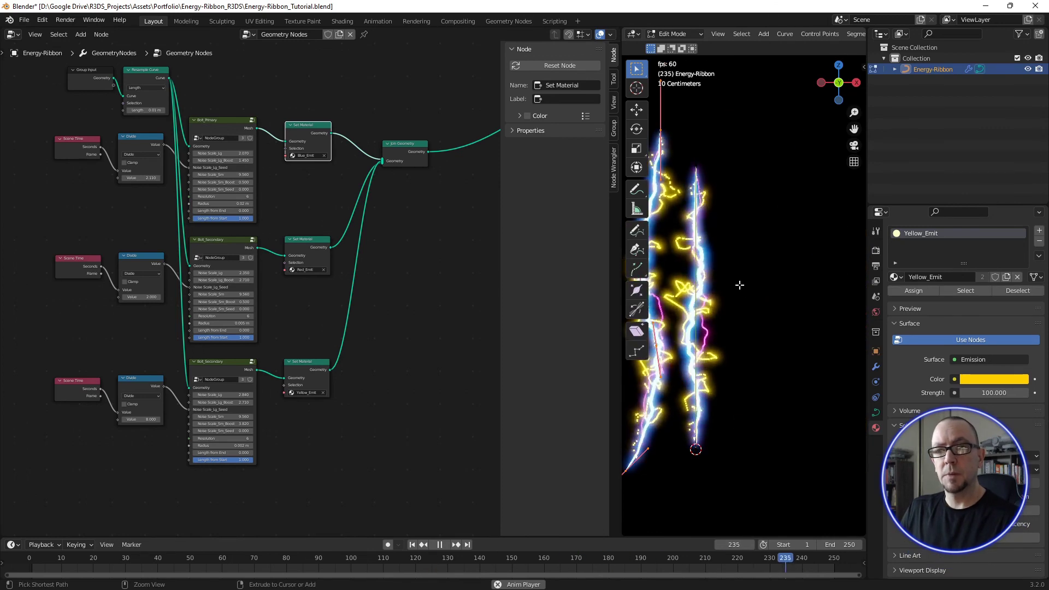
{"action": "middle_click_drag", "start_coordinate": [721, 278], "coordinate": [772, 269], "text": "shift"}
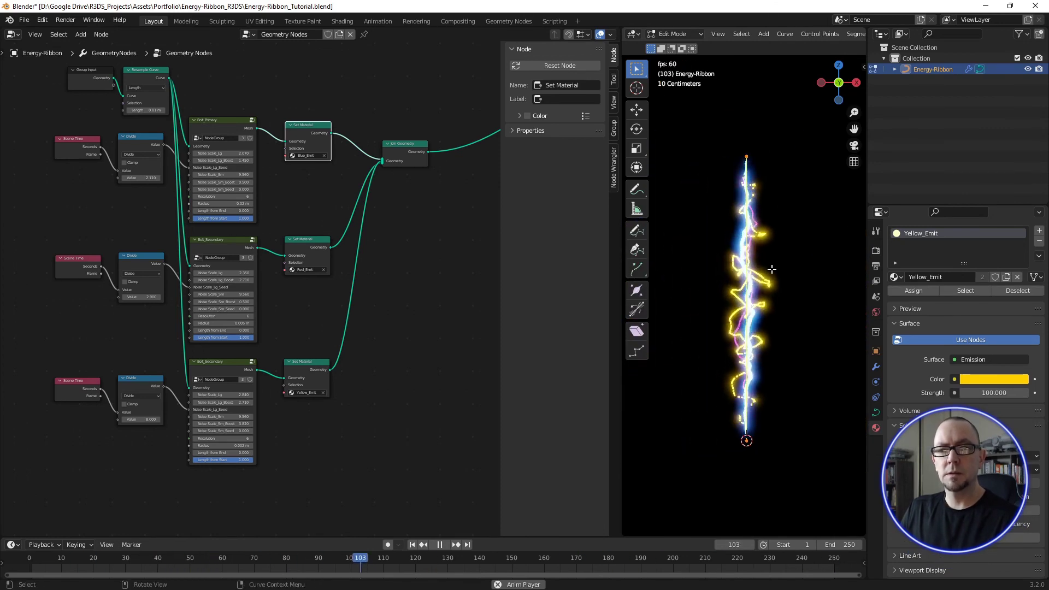
{"action": "key", "text": "Tab"}
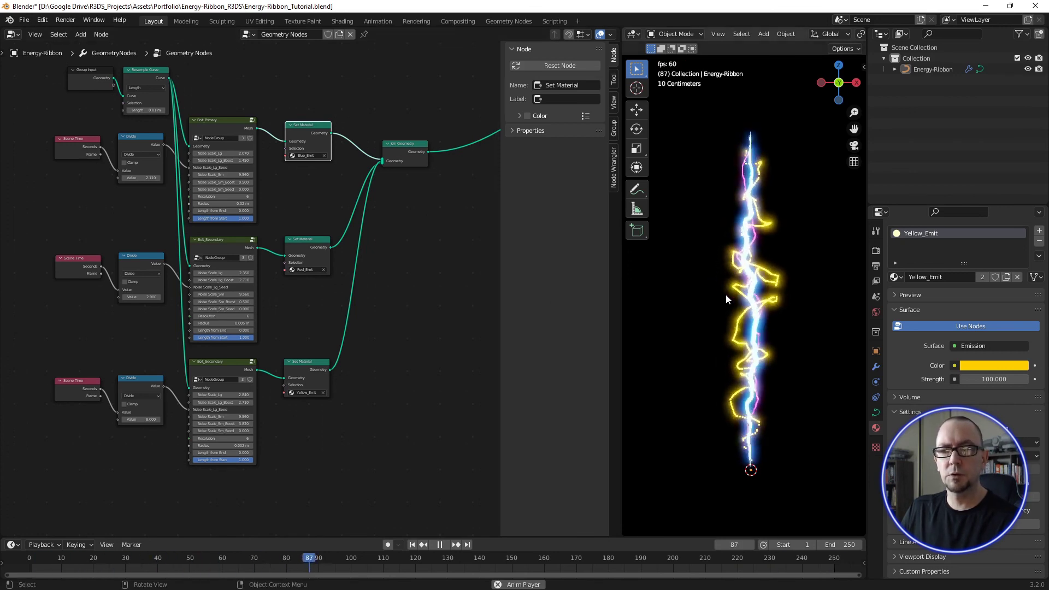
{"action": "scroll", "coordinate": [724, 284], "scroll_direction": "up", "scroll_amount": 1}
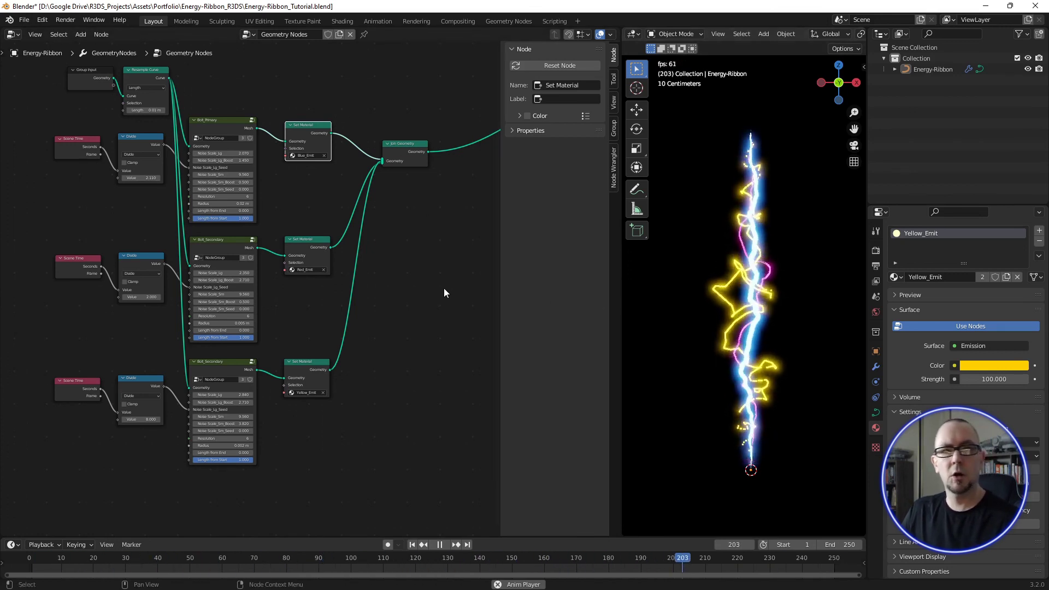